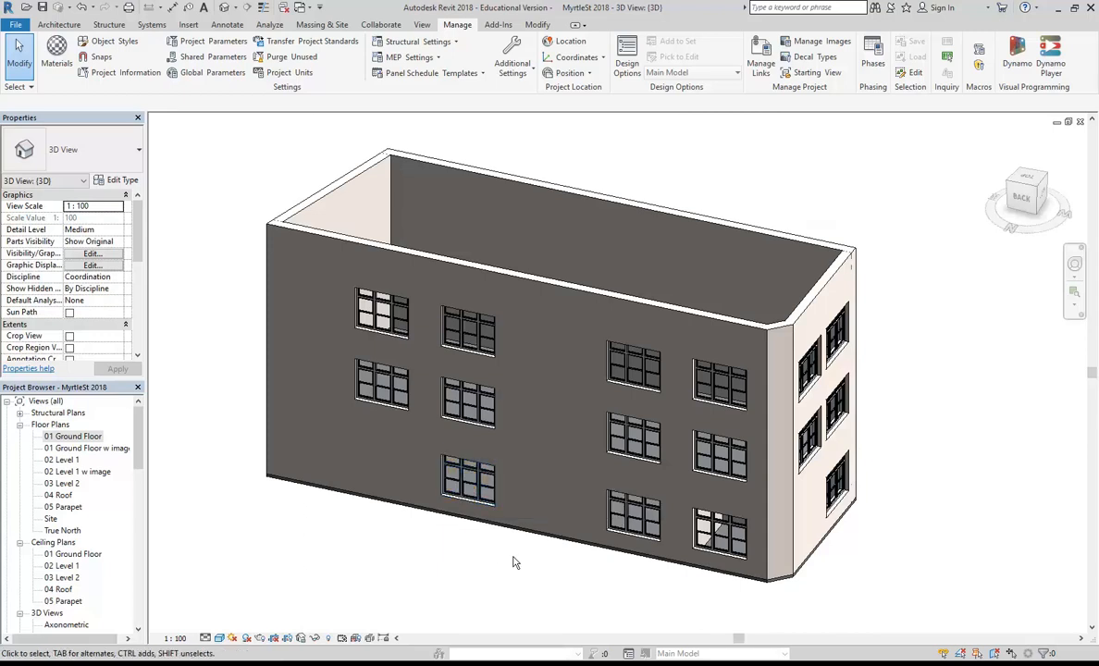
# - Open the 01 Ground Floor plan and examine the wall fill around the corner rooms
pyautogui.moveTo(520, 565)
pyautogui.mouseDown(button='middle')
pyautogui.moveTo(535, 568)
pyautogui.moveTo(514, 561)
pyautogui.mouseUp(button='middle')
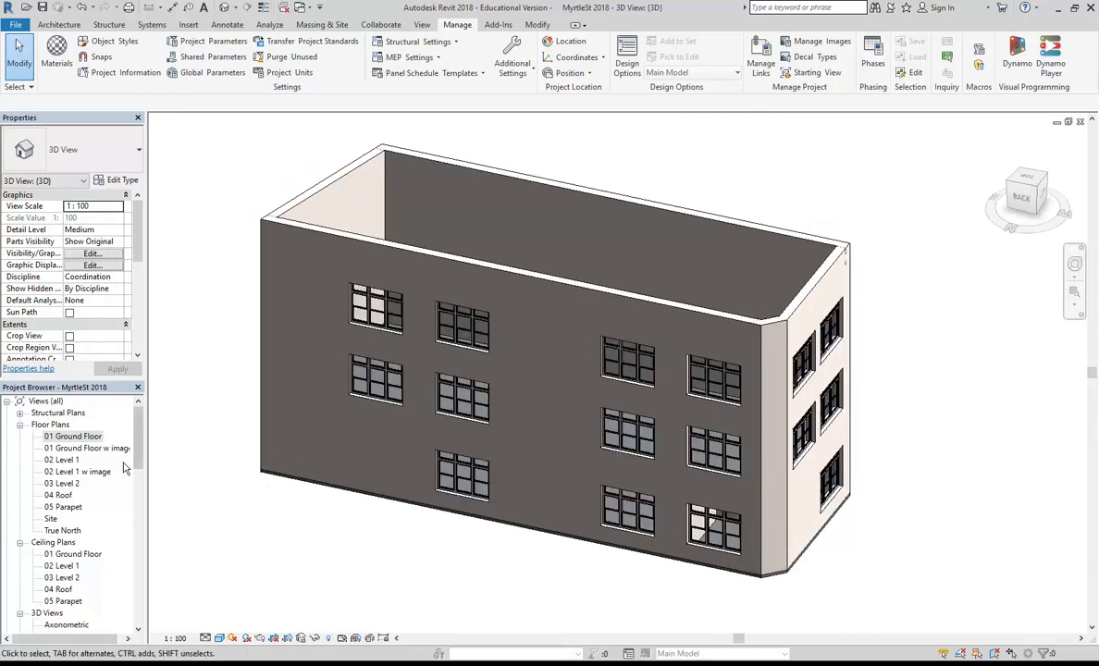
pyautogui.doubleClick(72, 435)
pyautogui.scroll(-2, 494, 294)
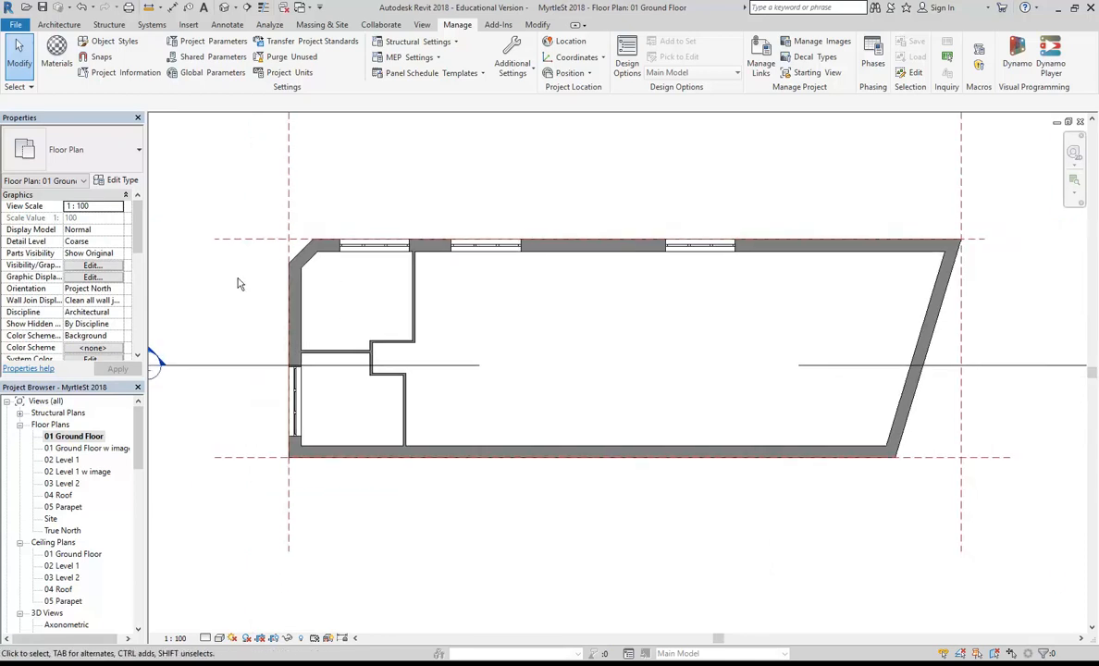
pyautogui.scroll(3, 268, 300)
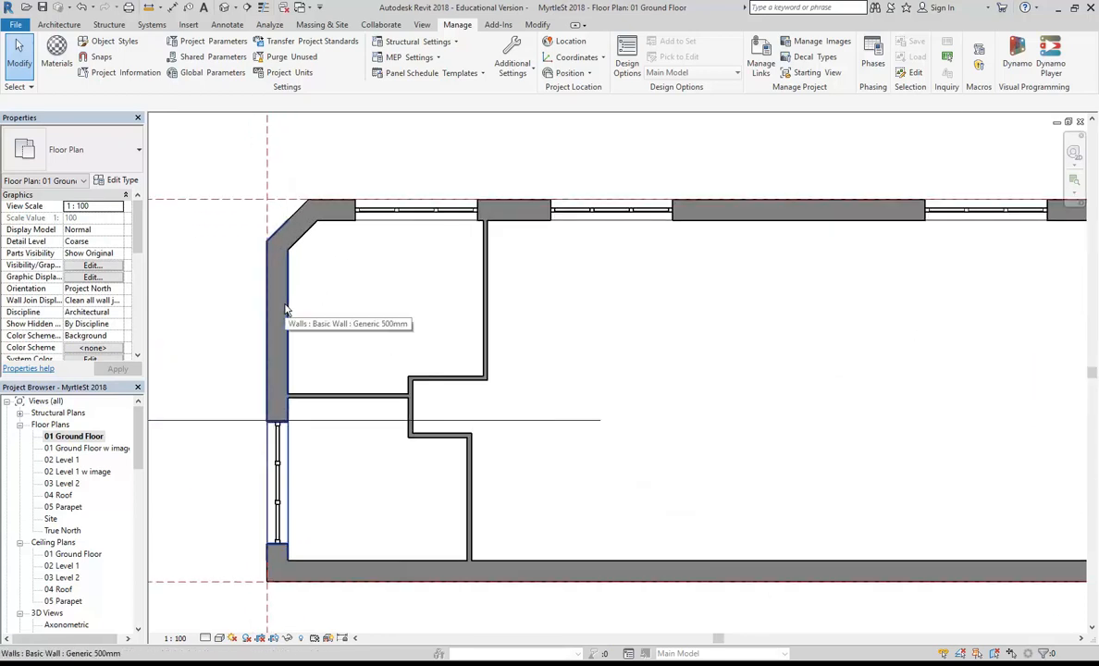
# - Open the 01 Ground Floor w image plan, focusing on the lower corner office and its exterior wall
pyautogui.doubleClick(82, 448)
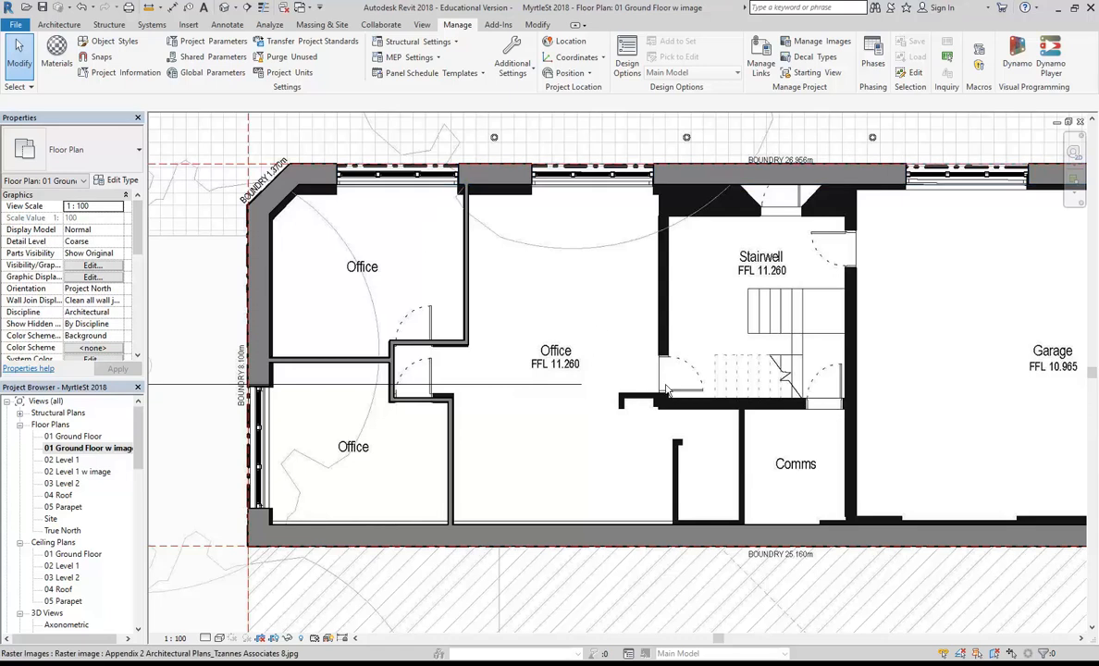
pyautogui.moveTo(334, 194)
pyautogui.mouseDown(button='middle')
pyautogui.moveTo(413, 225)
pyautogui.moveTo(341, 191)
pyautogui.mouseUp(button='middle')
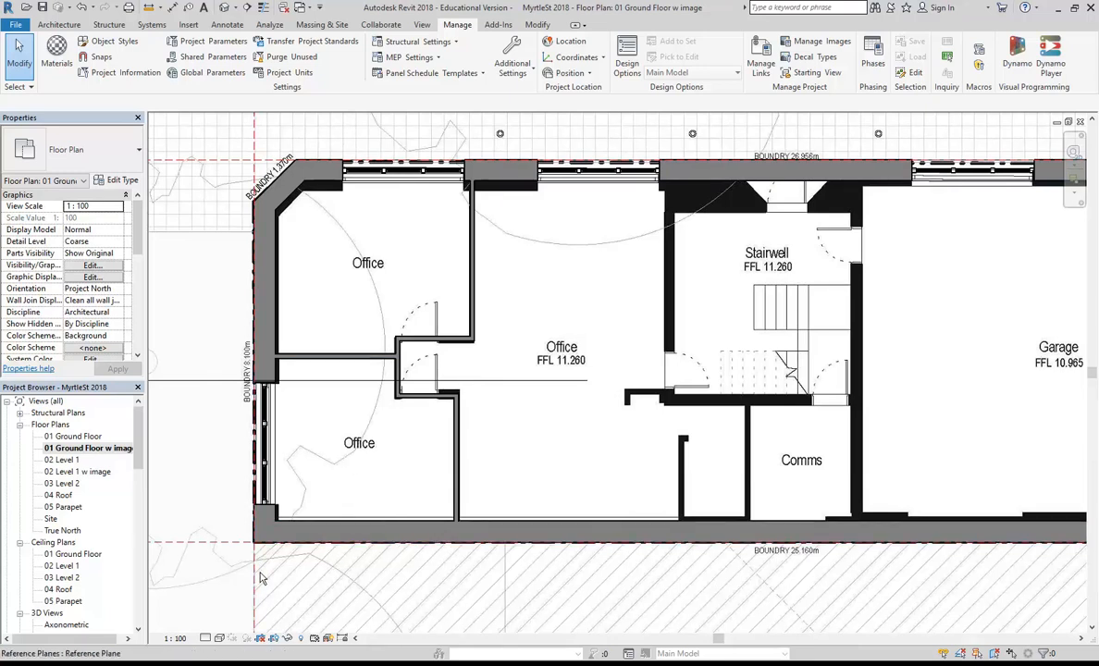
pyautogui.scroll(3, 278, 578)
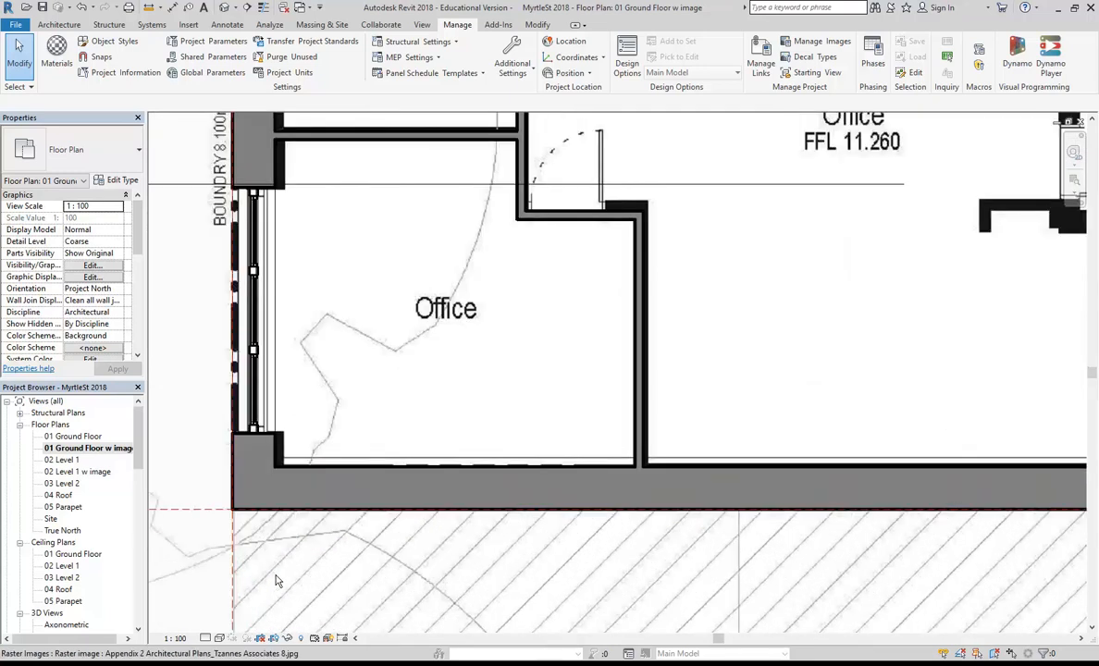
# - Edit the type of the Generic 500mm wall below the corner office, choosing black for its Coarse Scale Fill Color
pyautogui.click(366, 476)
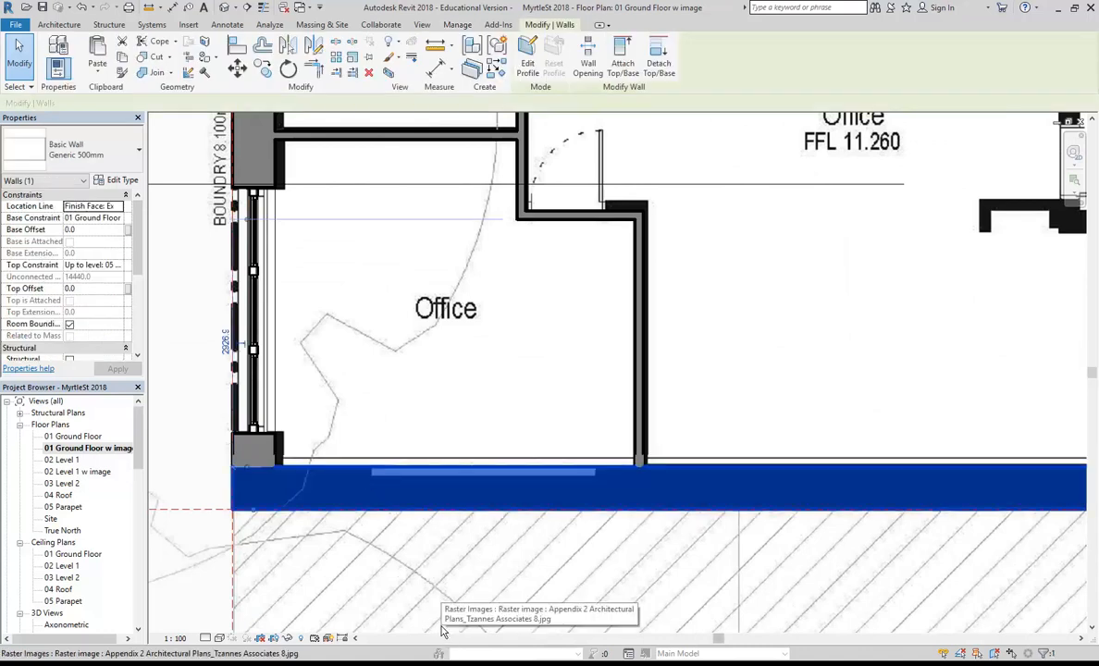
pyautogui.click(118, 181)
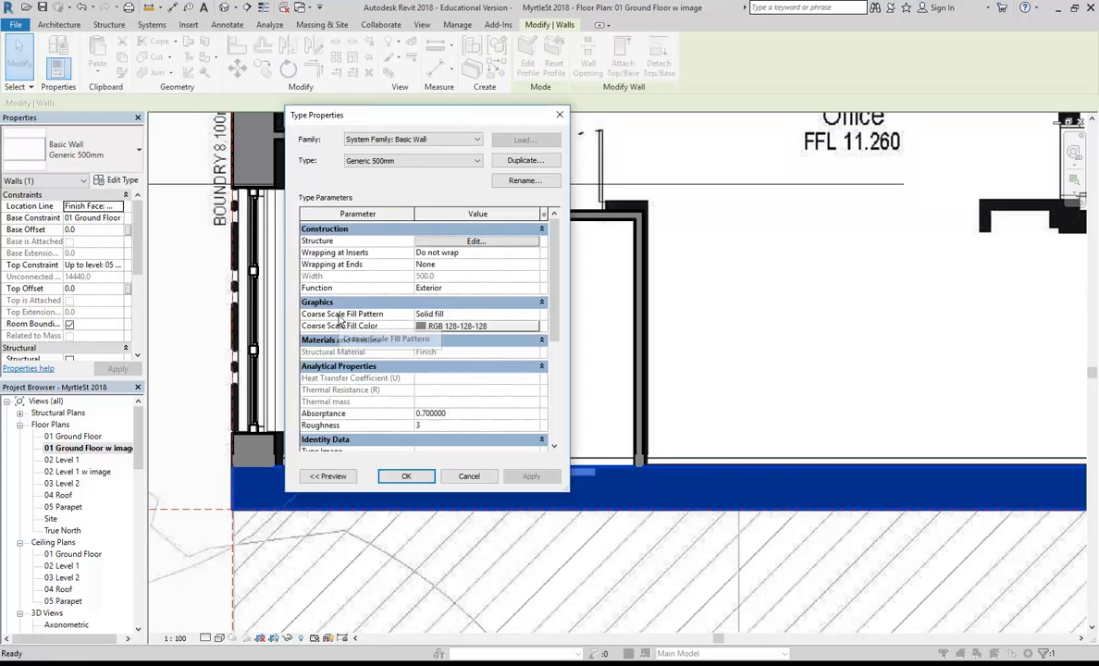
pyautogui.click(436, 328)
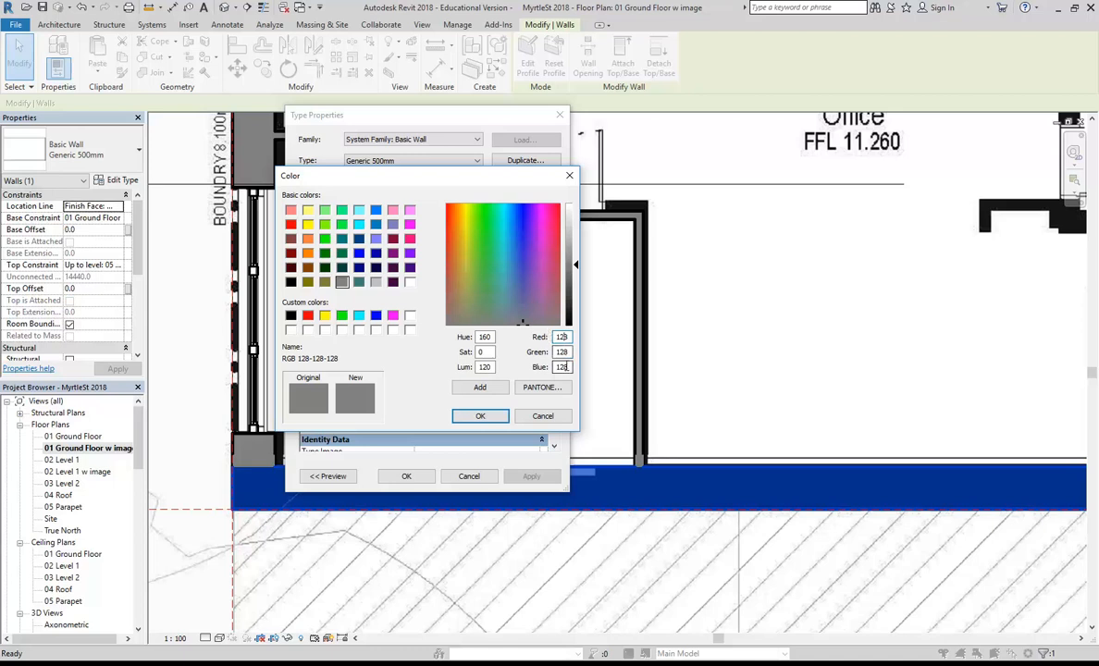
pyautogui.click(564, 353)
pyautogui.moveTo(370, 176); pyautogui.dragTo(292, 152)
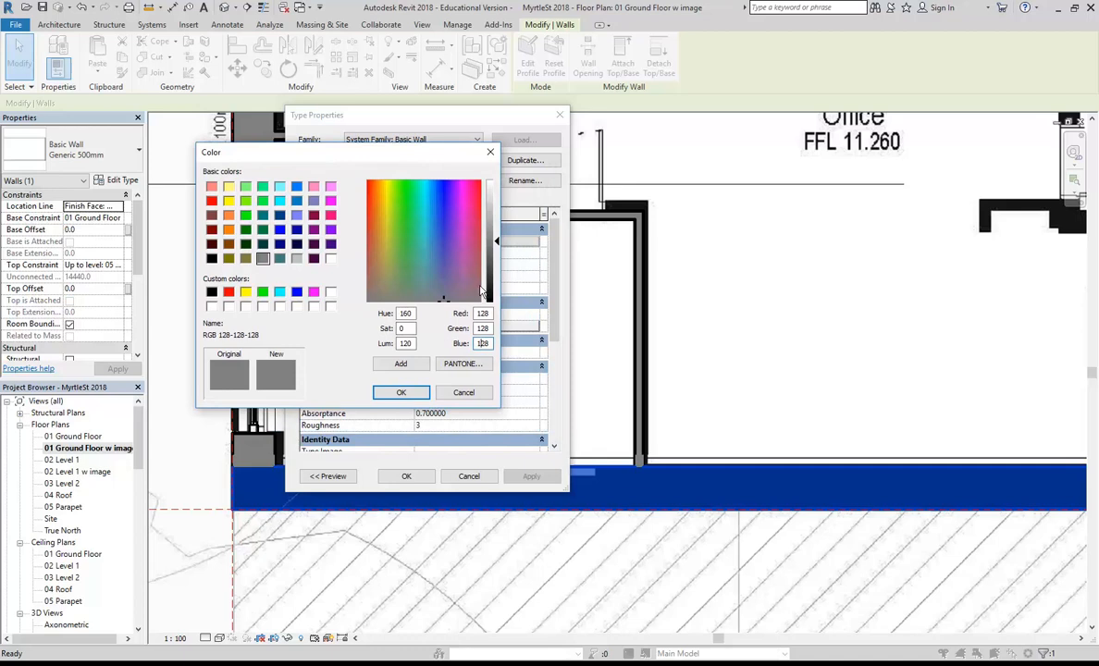
pyautogui.moveTo(498, 243); pyautogui.dragTo(497, 305)
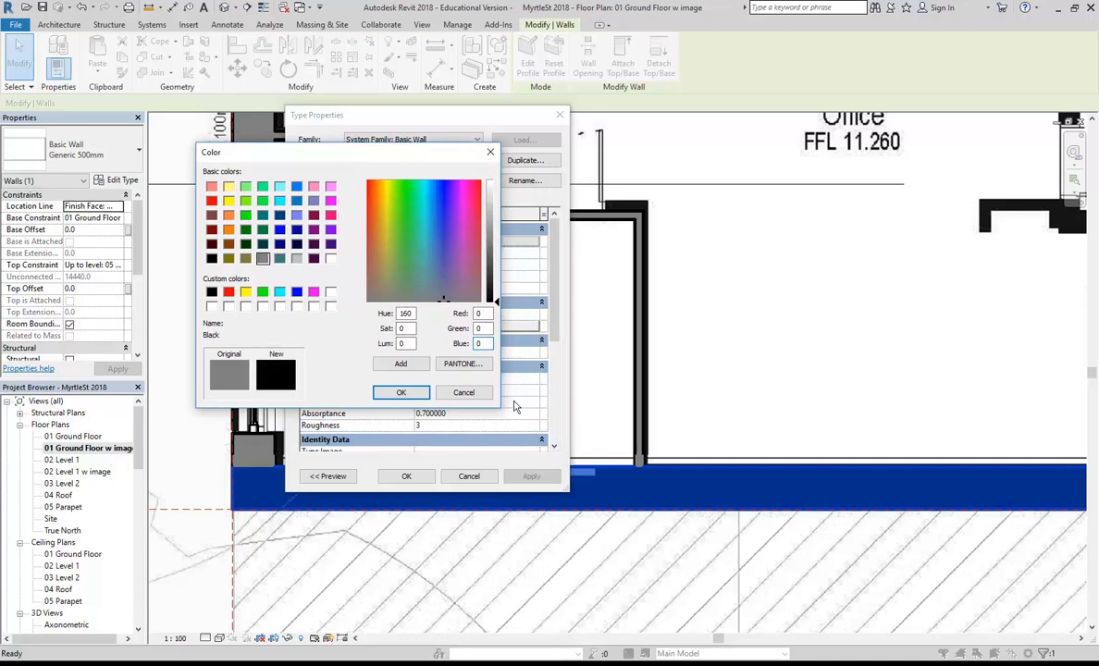
# - Try other brightness levels for the fill color: white, RGB 031-031-031 and RGB 006-006-006
pyautogui.click(480, 313)
pyautogui.press('Tab')
pyautogui.moveTo(498, 307); pyautogui.dragTo(501, 172)
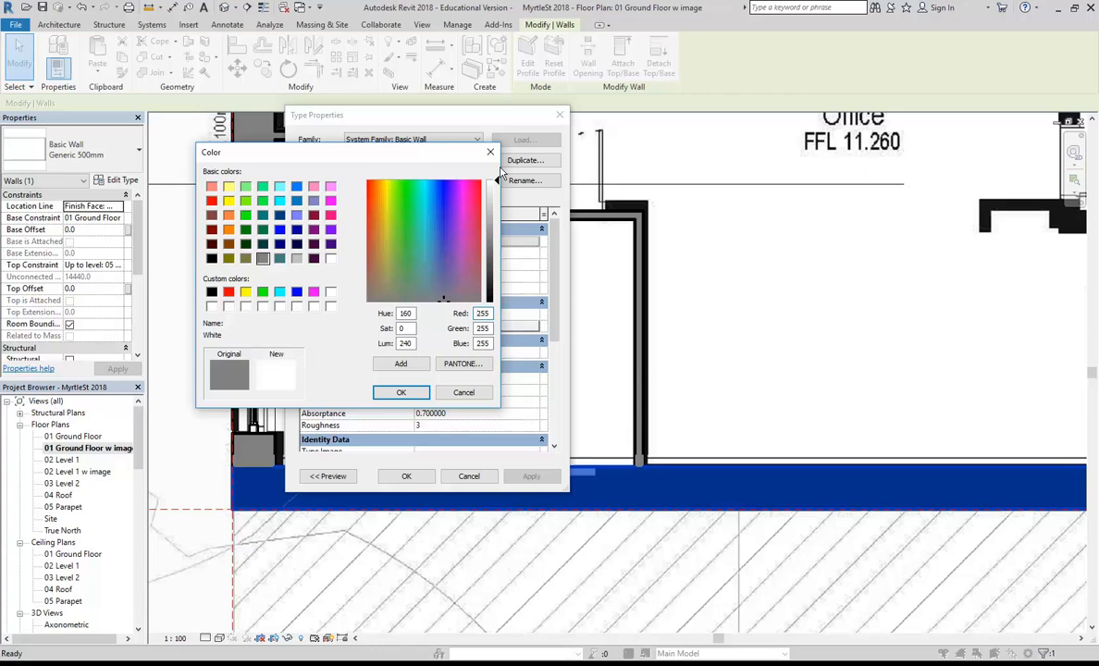
pyautogui.moveTo(501, 172); pyautogui.dragTo(498, 288)
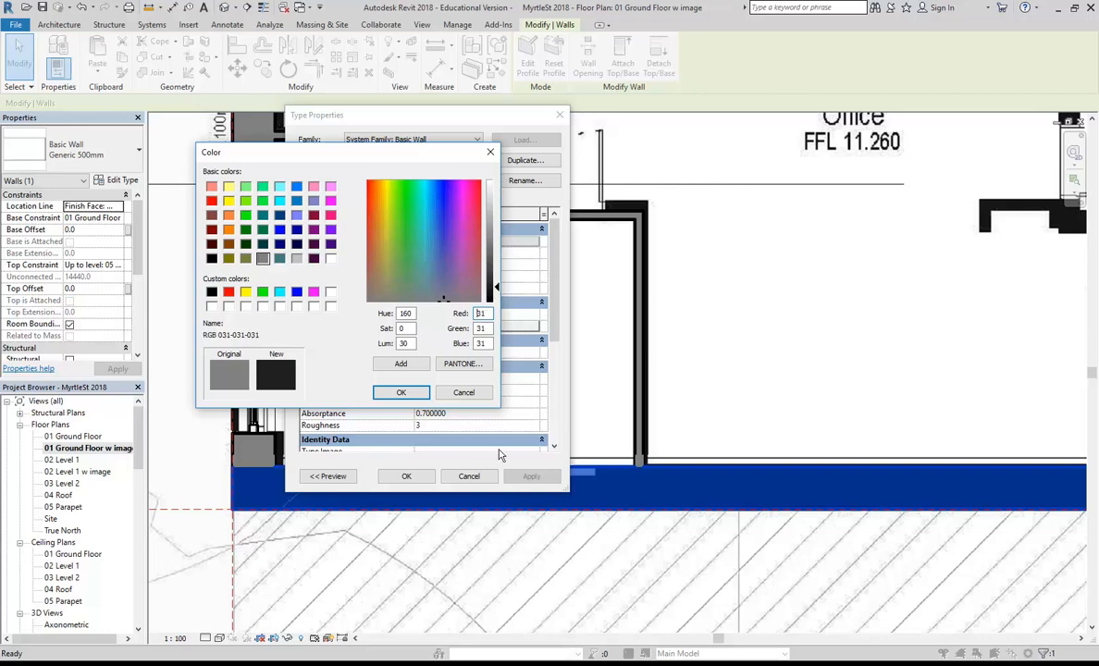
pyautogui.moveTo(494, 275); pyautogui.dragTo(493, 410)
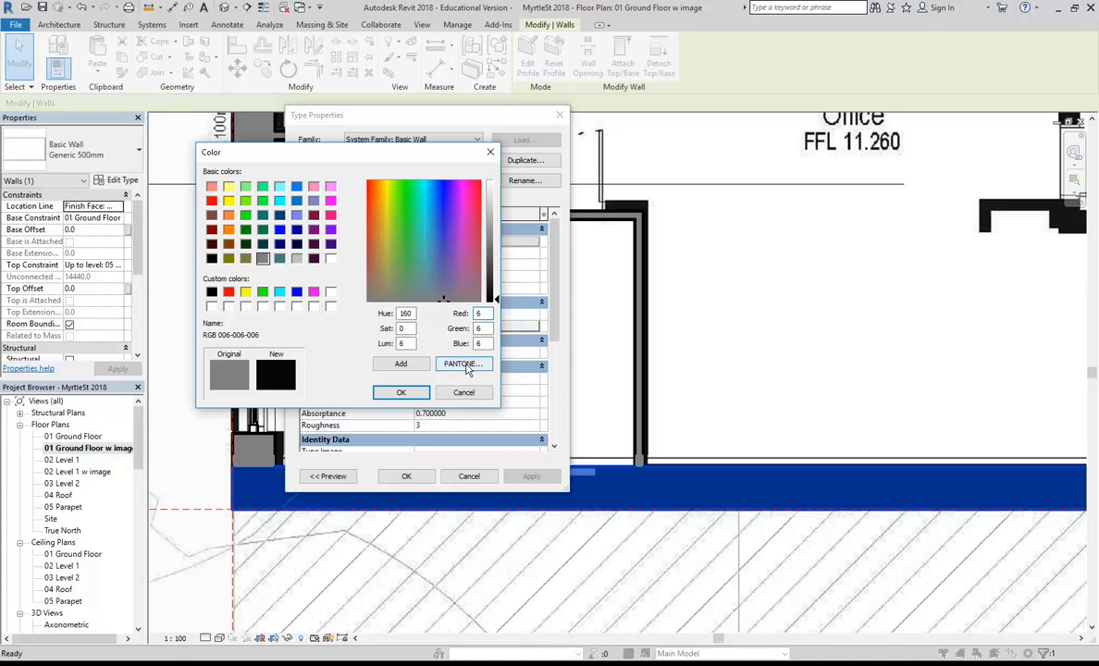
# - Darken the fill color to pure black (RGB 0, 0, 0) and accept it for the Generic 500mm wall type
pyautogui.moveTo(498, 300); pyautogui.dragTo(499, 304)
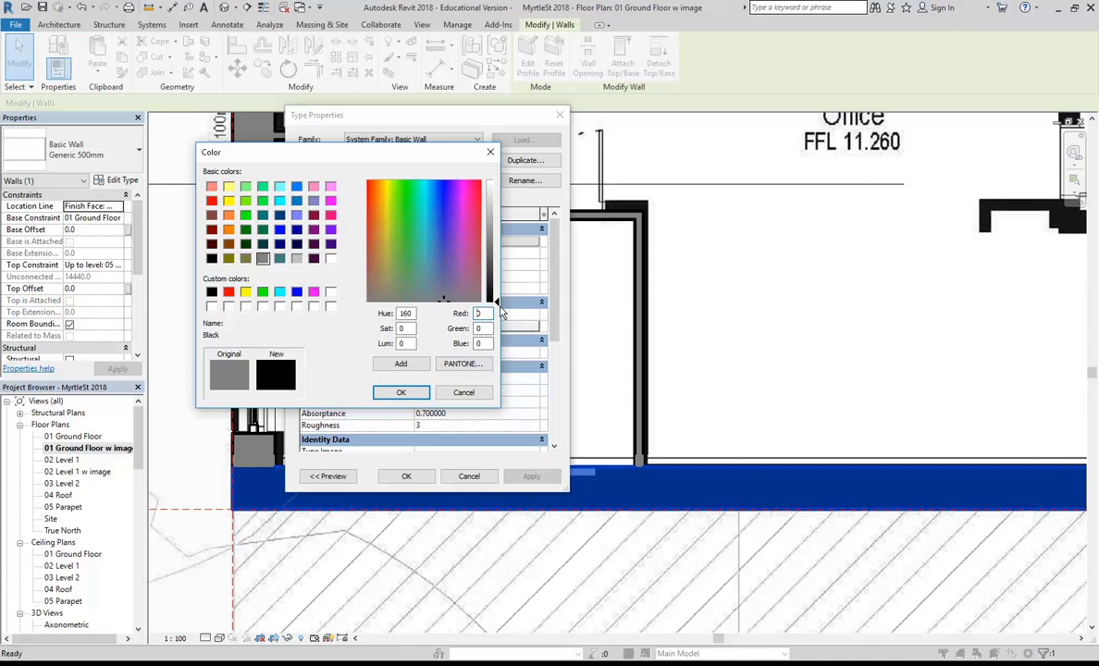
pyautogui.click(402, 392)
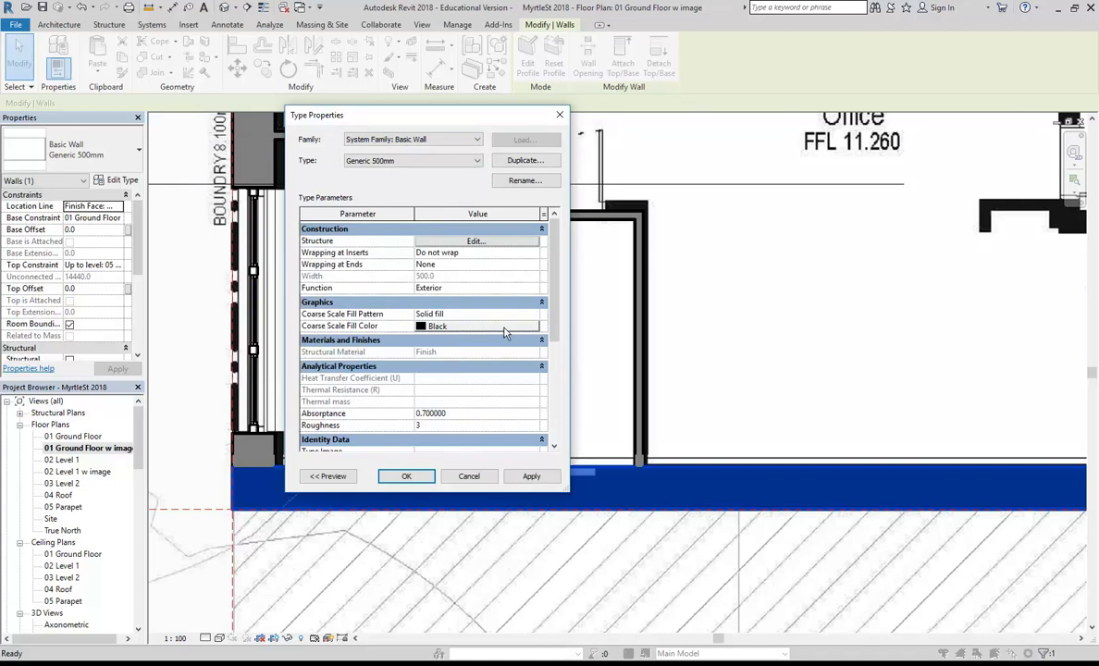
pyautogui.click(408, 479)
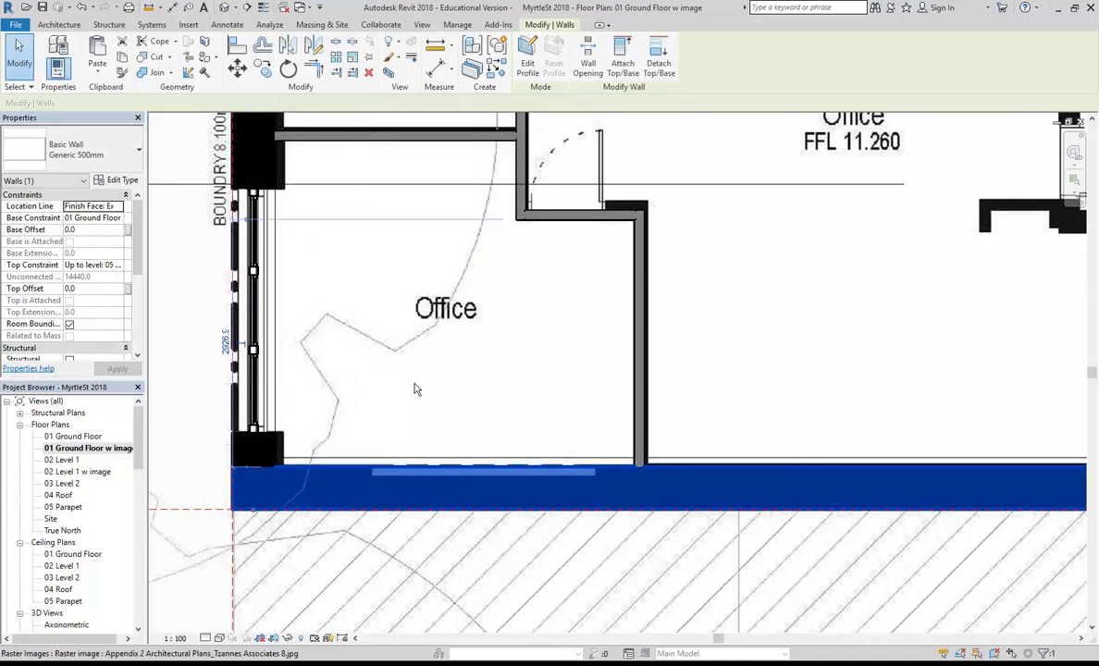
# - Set the Coarse Scale Fill Color of the Generic 100mm Wall partition between the two corner offices to Black
pyautogui.scroll(-2, 414, 390)
pyautogui.moveTo(339, 499); pyautogui.dragTo(304, 518, button='middle')
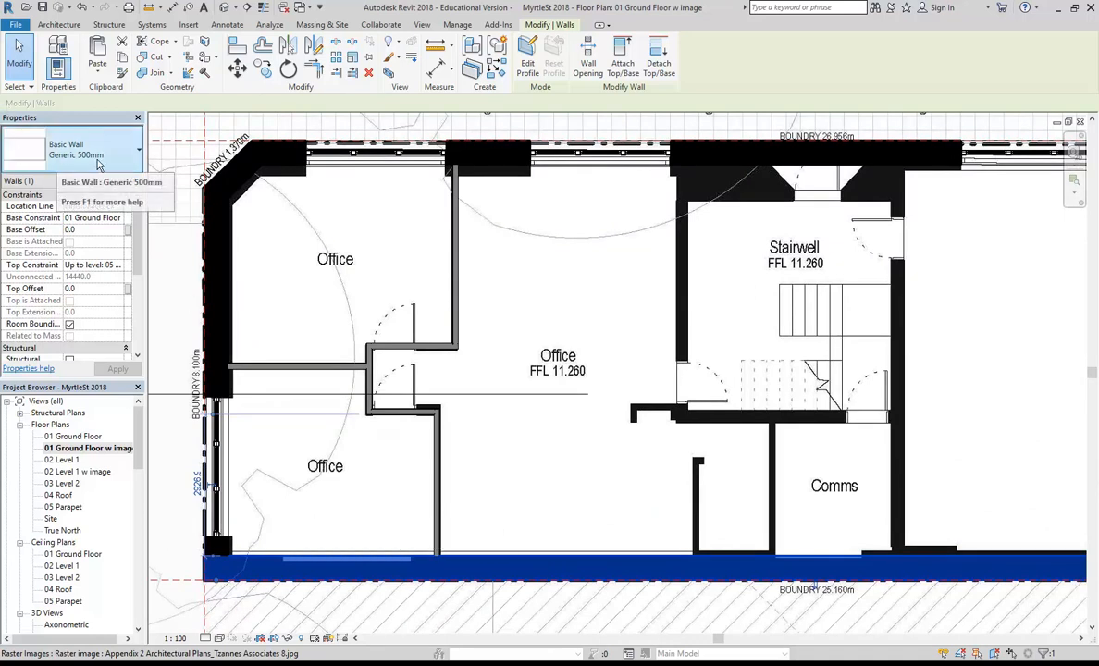
pyautogui.click(287, 369)
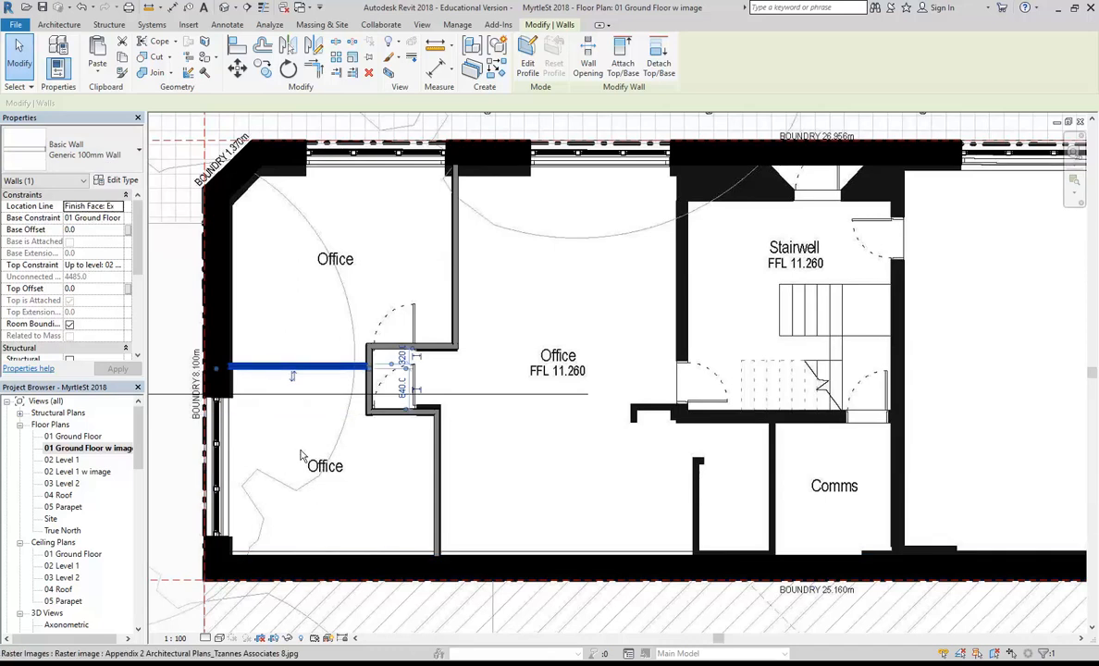
pyautogui.moveTo(302, 457); pyautogui.dragTo(345, 433, button='middle')
pyautogui.scroll(1, 344, 432)
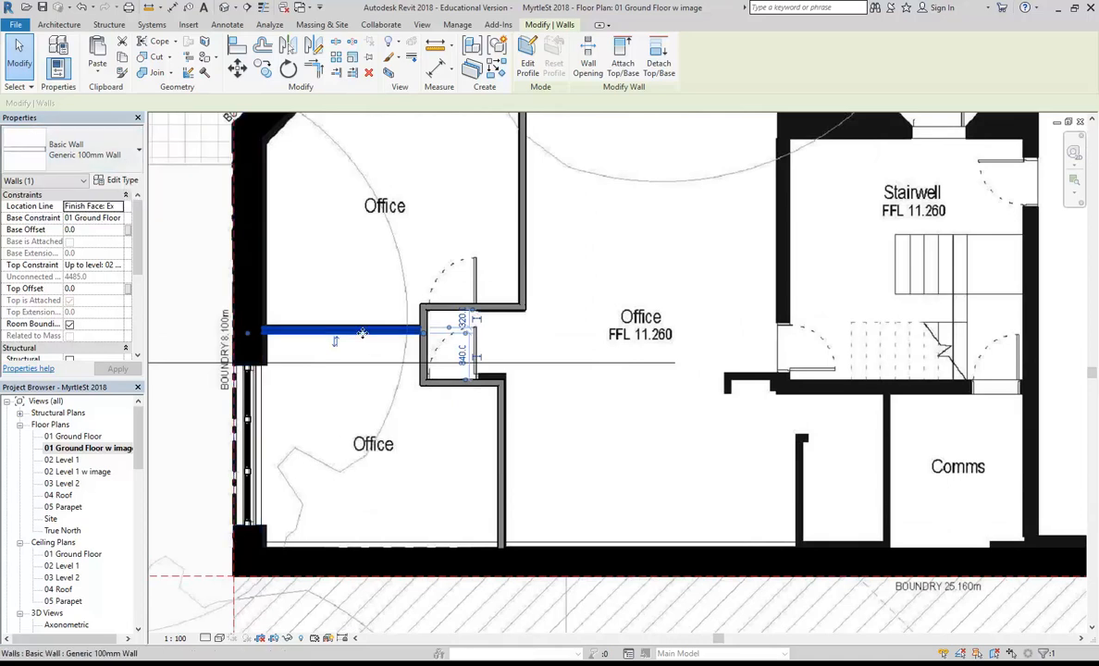
pyautogui.click(117, 180)
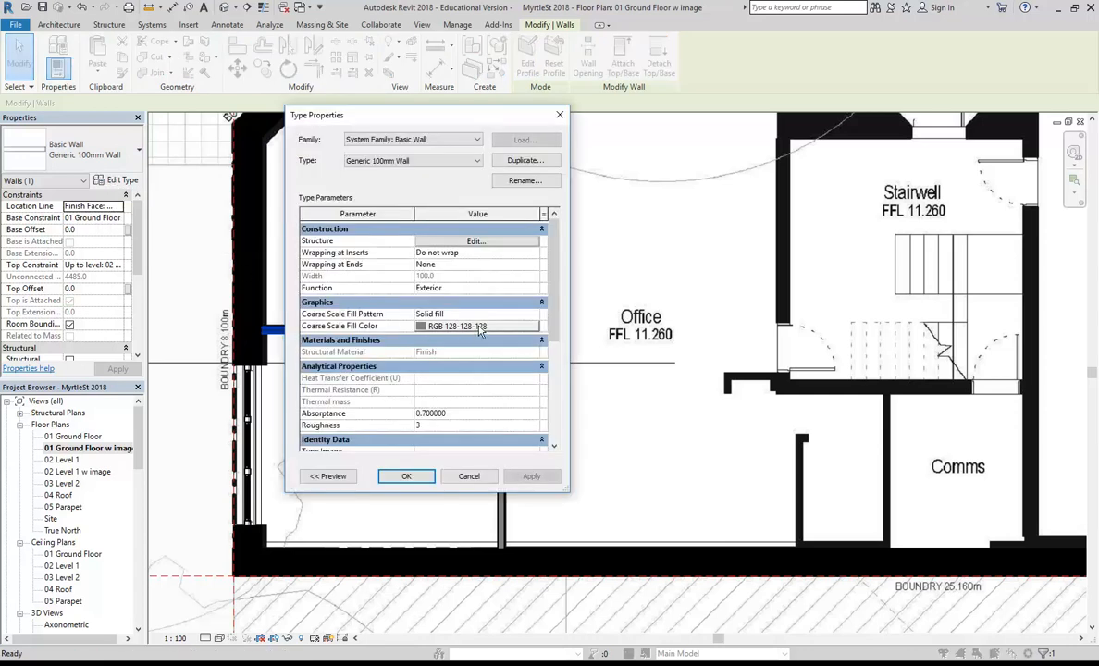
pyautogui.click(480, 328)
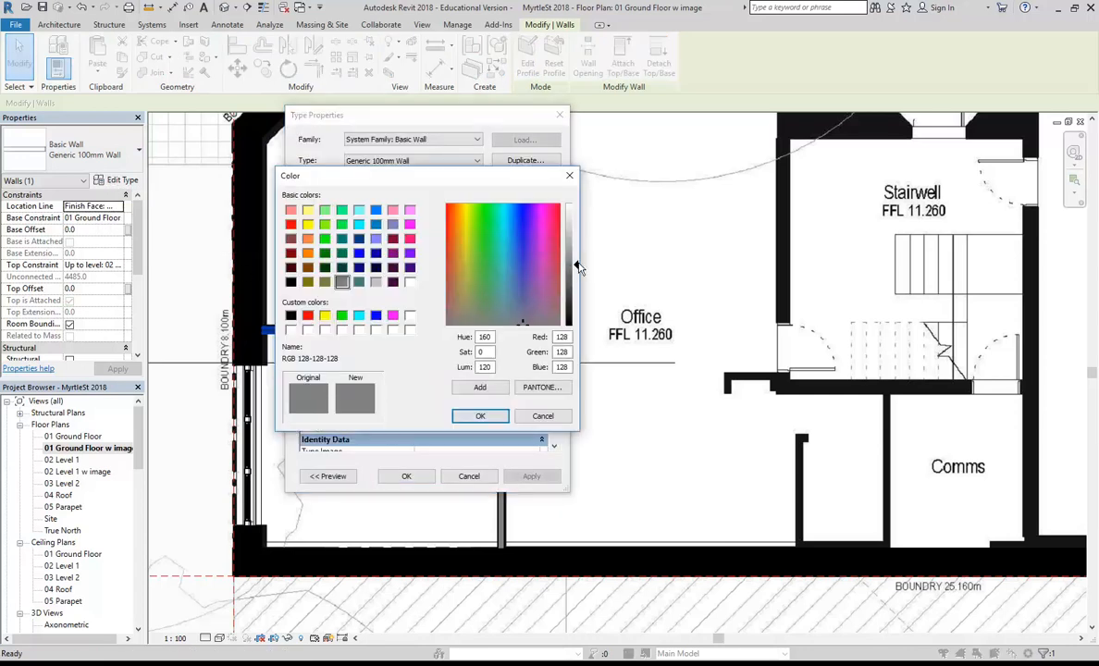
pyautogui.moveTo(576, 265); pyautogui.dragTo(573, 330)
pyautogui.click(480, 415)
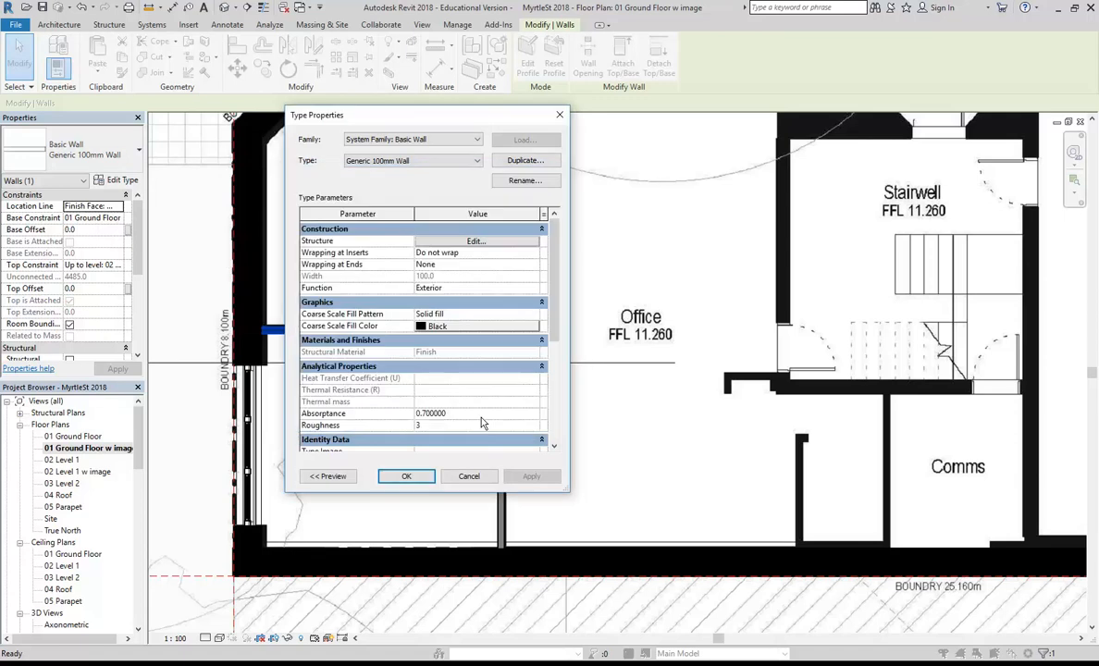
pyautogui.click(433, 476)
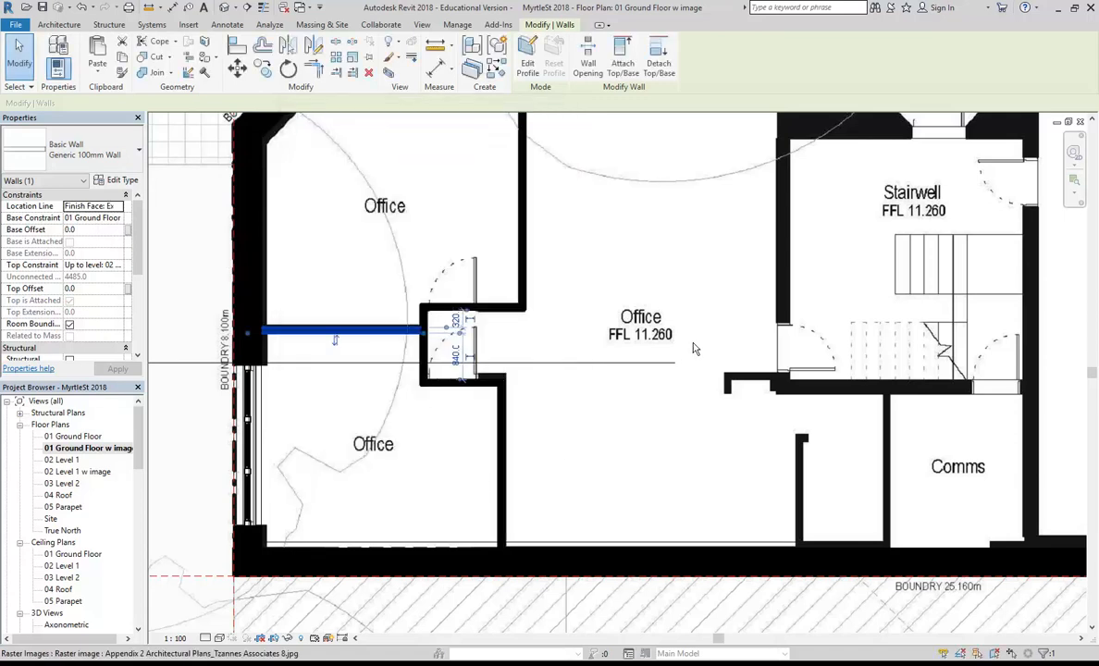
# - Examine the modelled walls against the underlying floor plan image across the whole ground floor
pyautogui.moveTo(697, 348); pyautogui.dragTo(373, 385, button='middle')
pyautogui.scroll(-3, 468, 370)
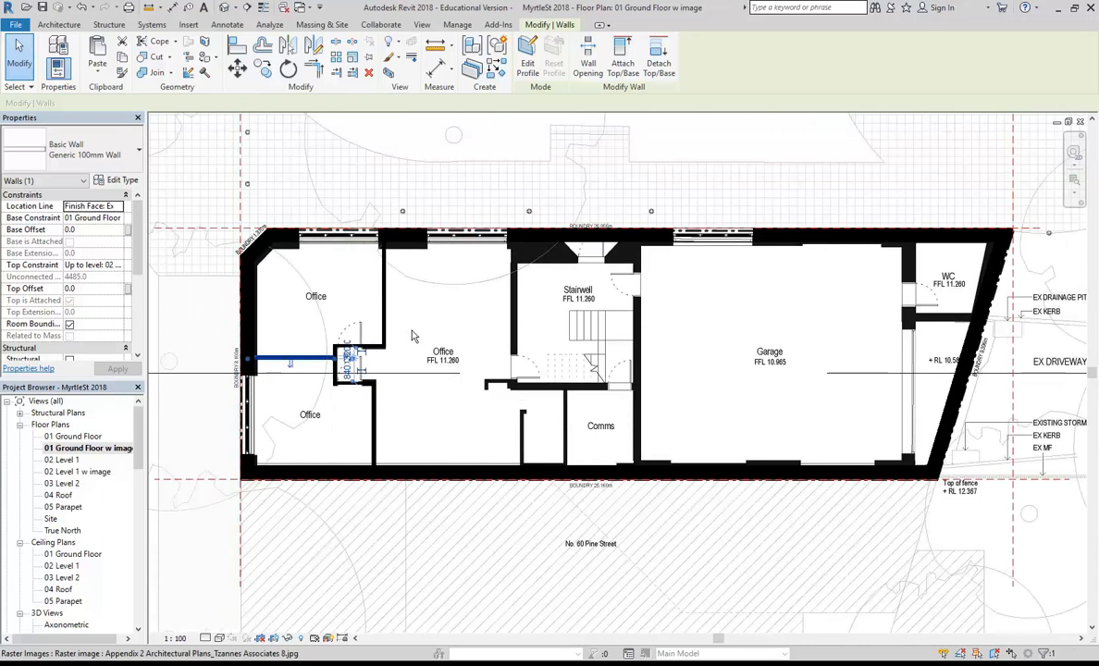
pyautogui.scroll(3, 393, 356)
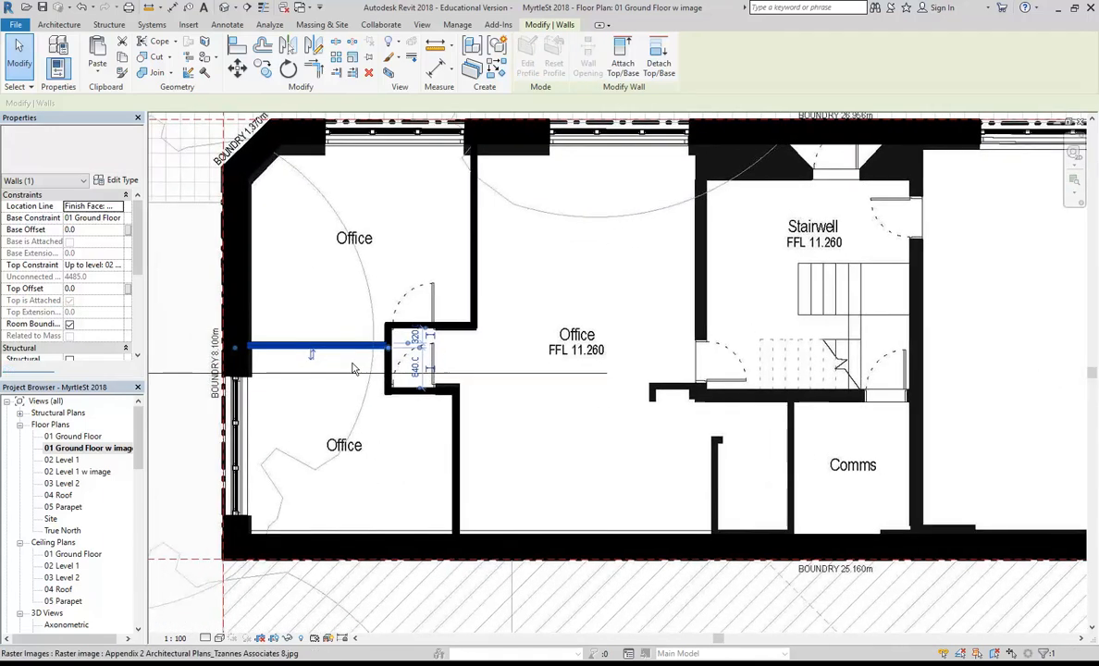
pyautogui.scroll(2, 296, 361)
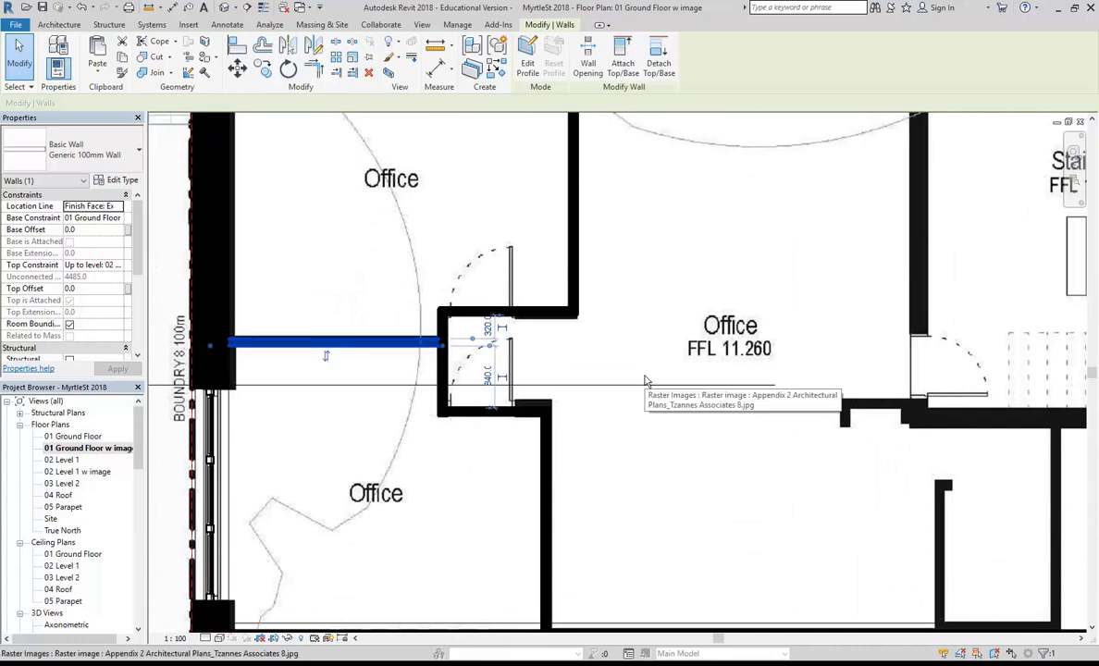
pyautogui.scroll(-3, 569, 316)
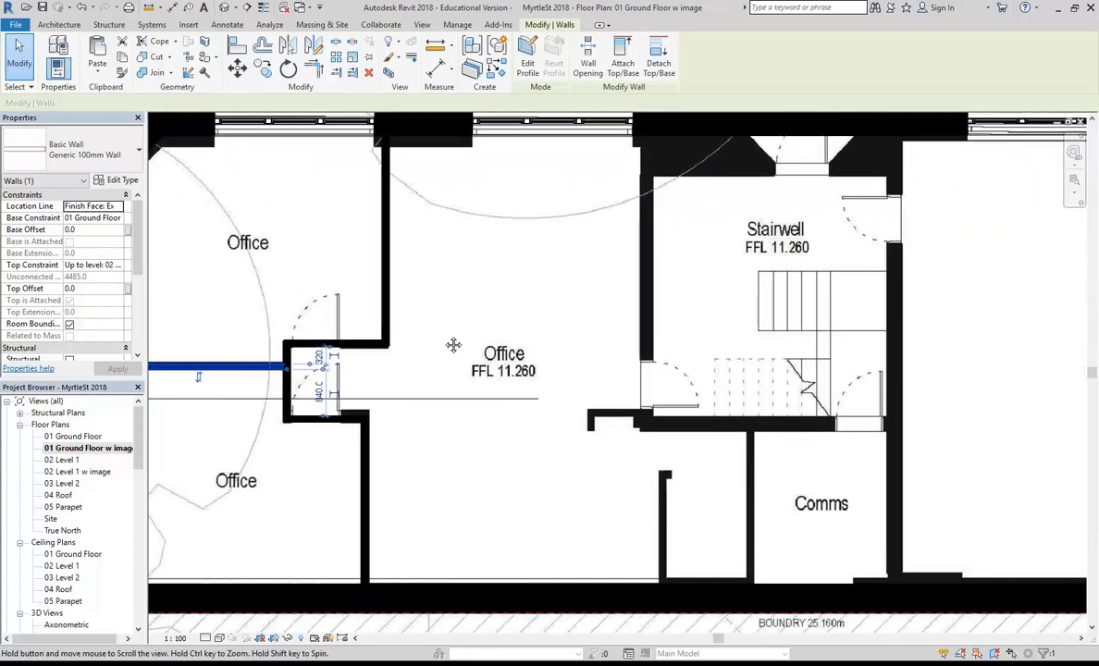
pyautogui.moveTo(438, 305); pyautogui.dragTo(498, 333, button='middle')
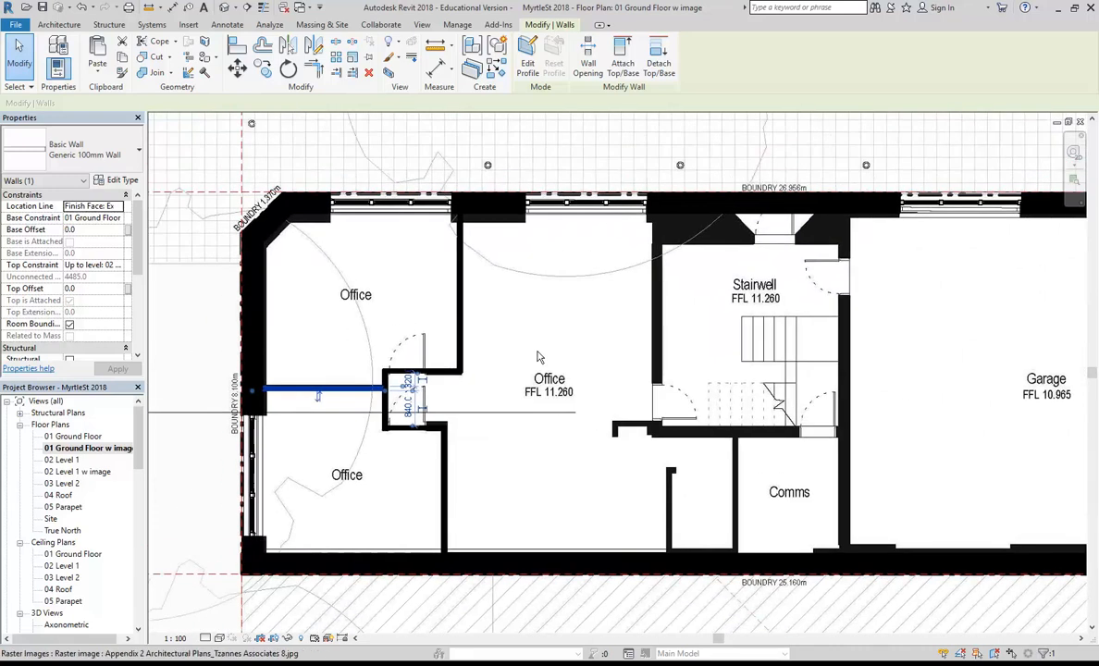
pyautogui.click(94, 448)
pyautogui.moveTo(329, 479); pyautogui.dragTo(315, 470, button='middle')
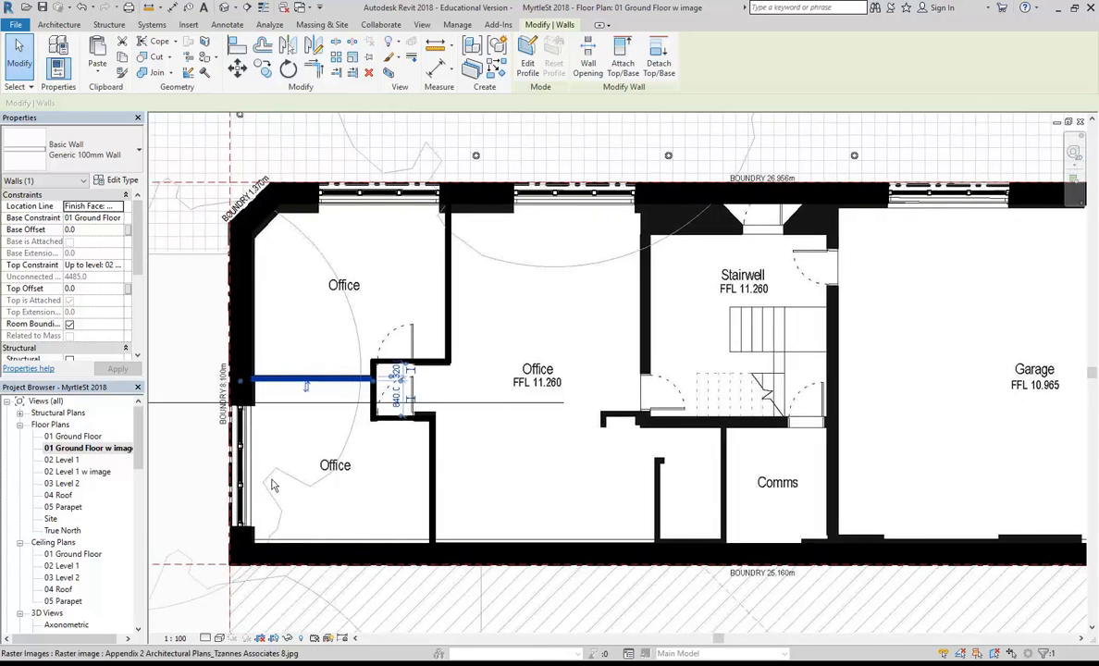
# - Check the wall fill in the 01 Ground Floor and 02 Level 1 plans, including the interior partitions on Level 1
pyautogui.doubleClick(72, 438)
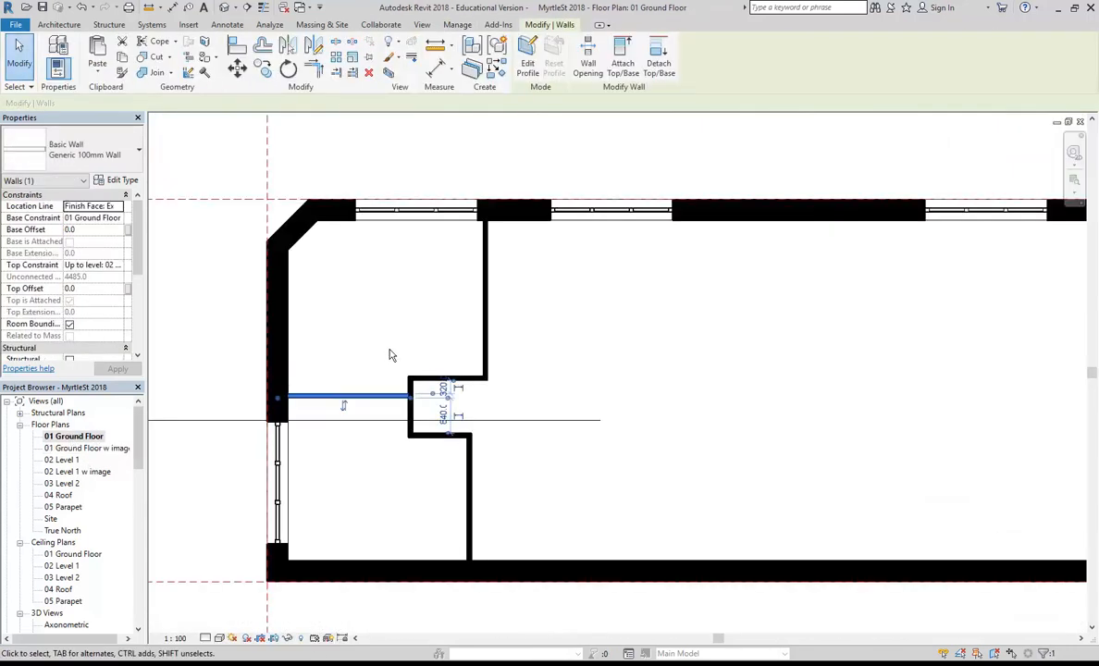
pyautogui.click(387, 319)
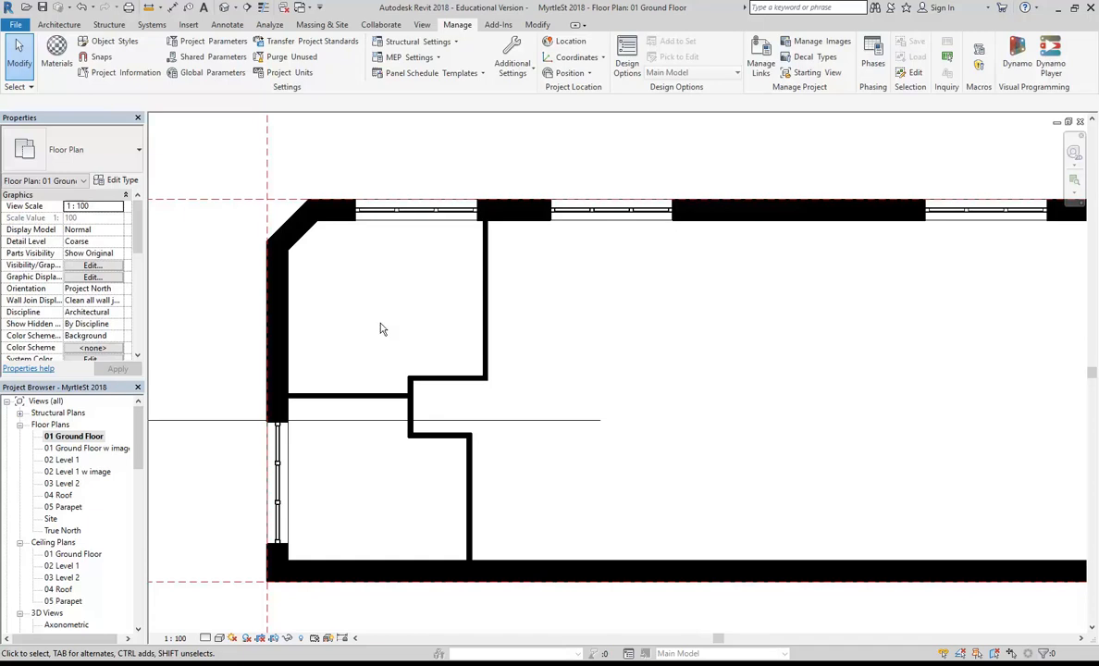
pyautogui.doubleClick(61, 460)
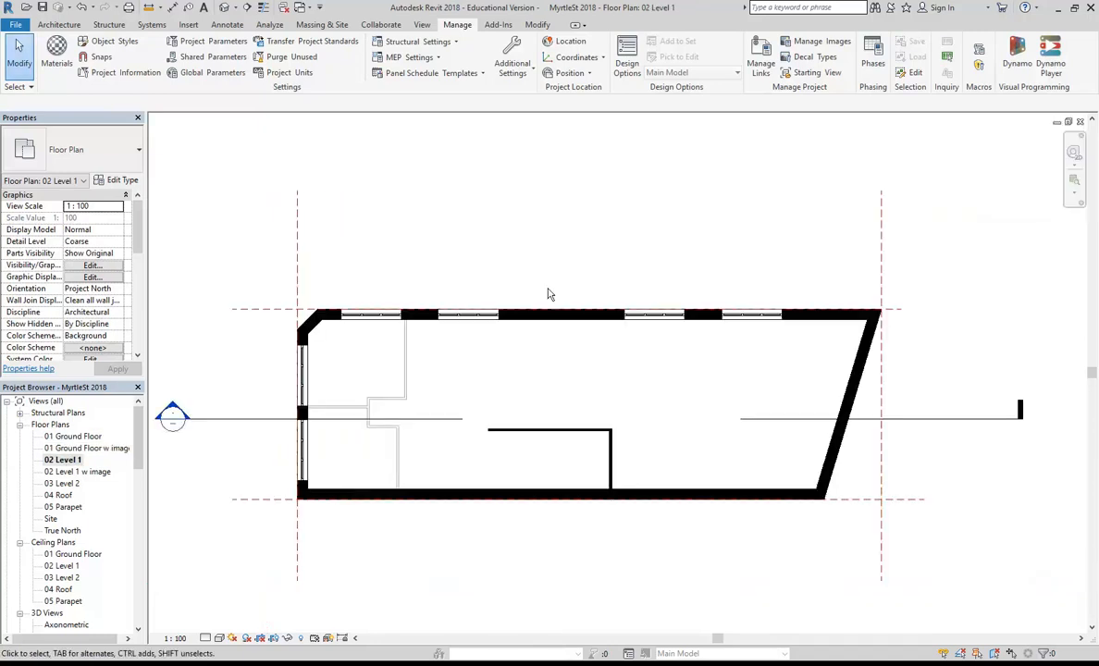
pyautogui.scroll(4, 551, 421)
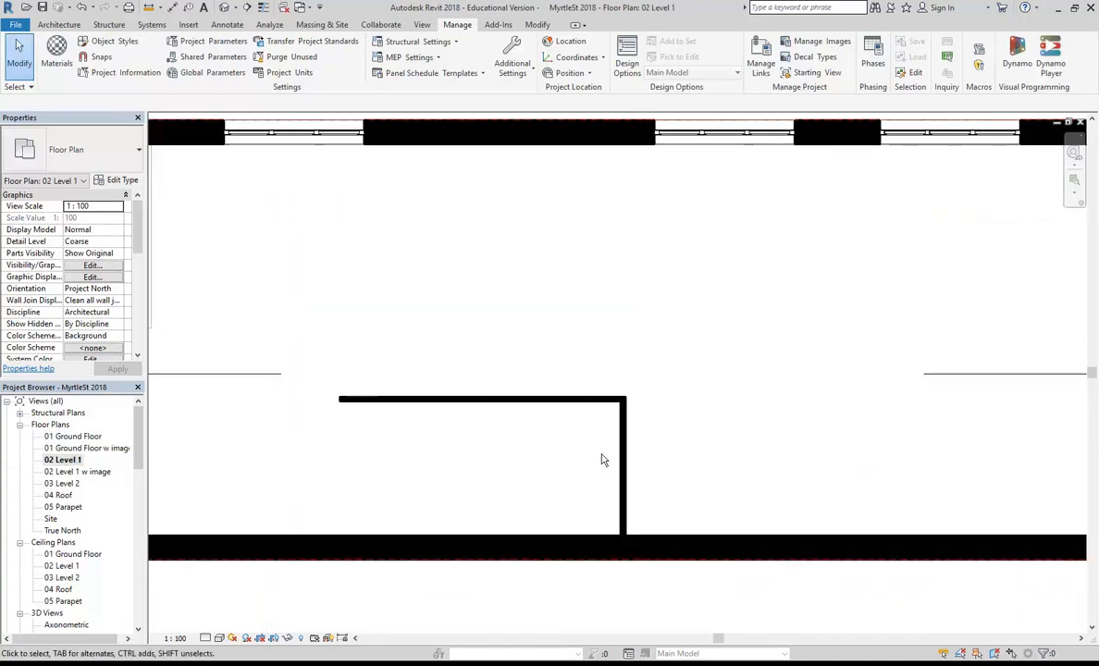
pyautogui.click(531, 408)
pyautogui.click(503, 469)
pyautogui.moveTo(444, 483); pyautogui.dragTo(525, 467, button='middle')
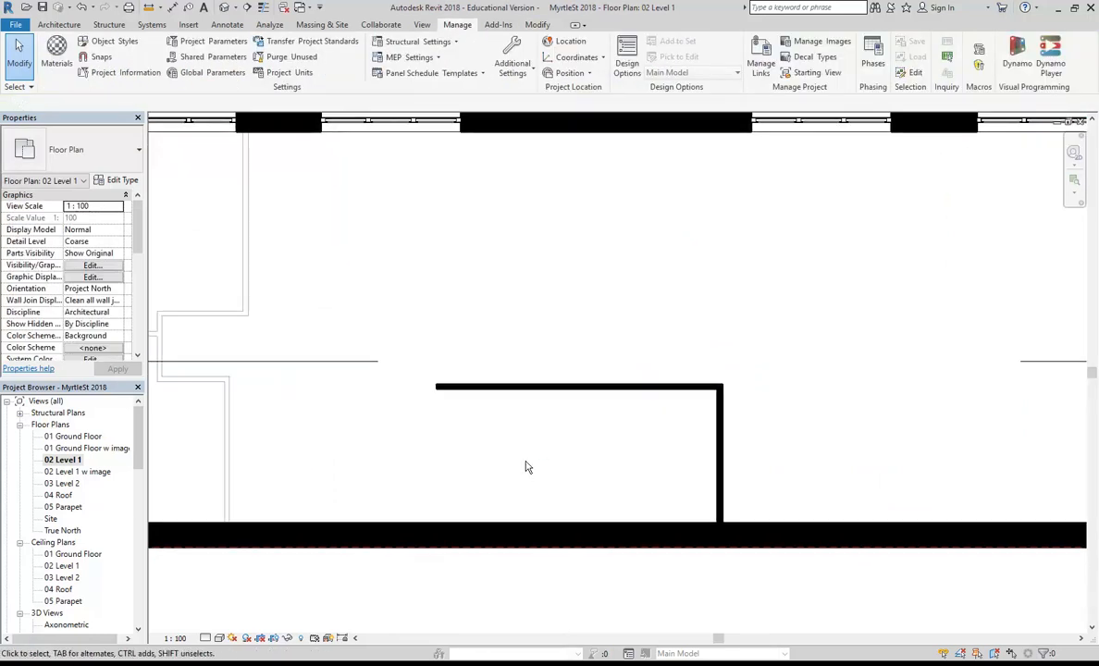
# - Open the 01 Ground Floor w image plan and set its detail level to Fine
pyautogui.moveTo(511, 351); pyautogui.dragTo(507, 401, button='middle')
pyautogui.click(77, 449)
pyautogui.doubleClick(80, 451)
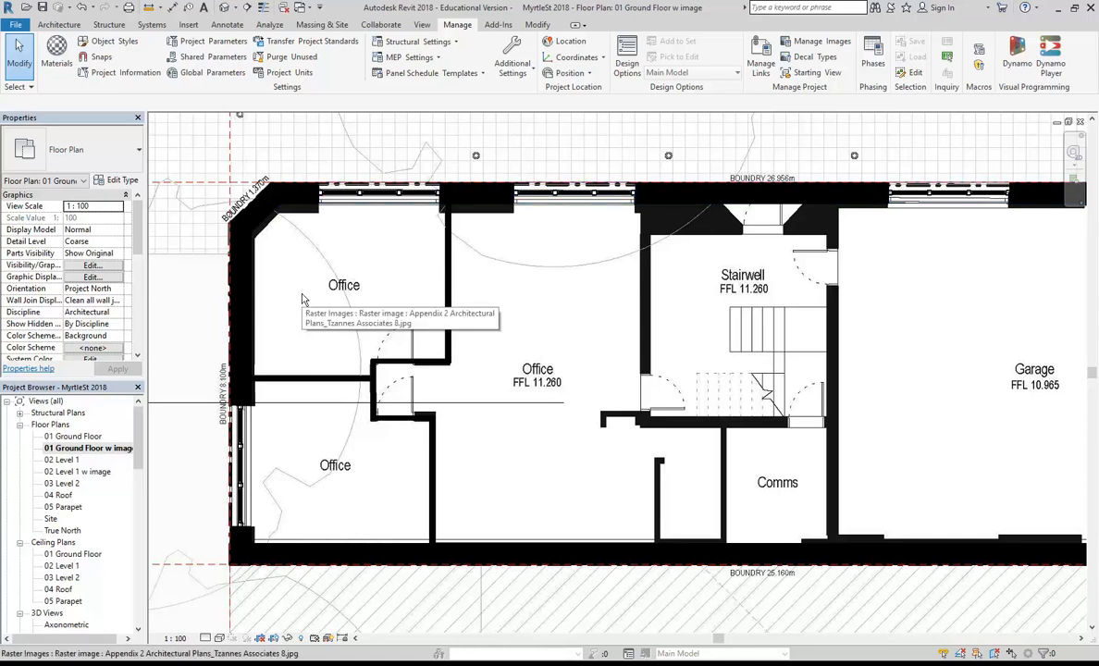
pyautogui.click(205, 639)
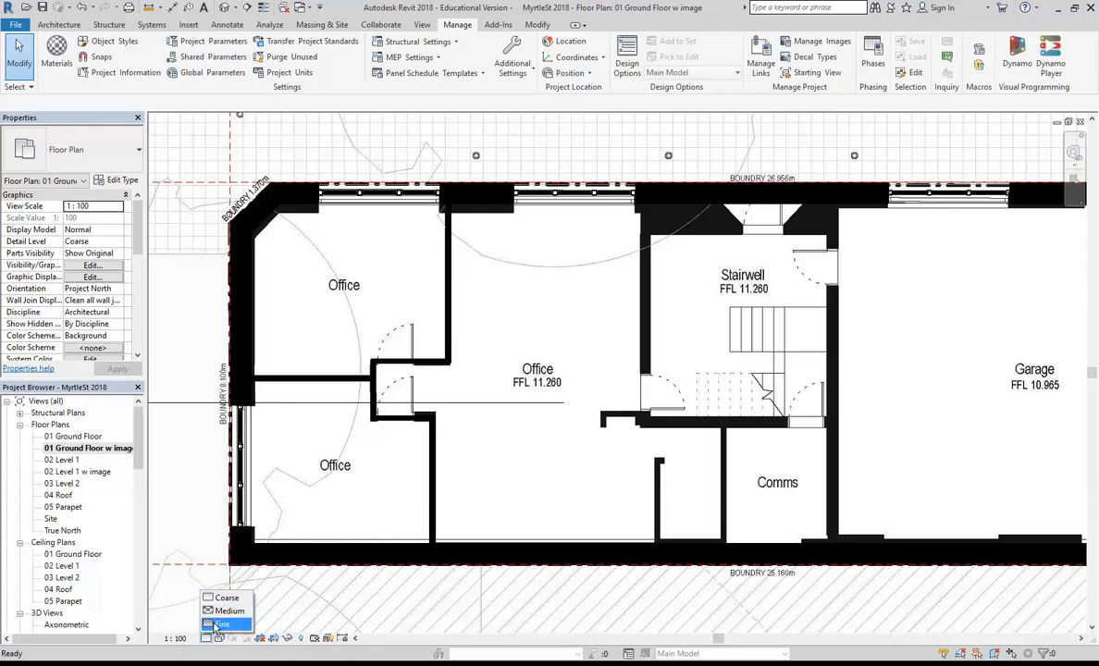
pyautogui.click(220, 624)
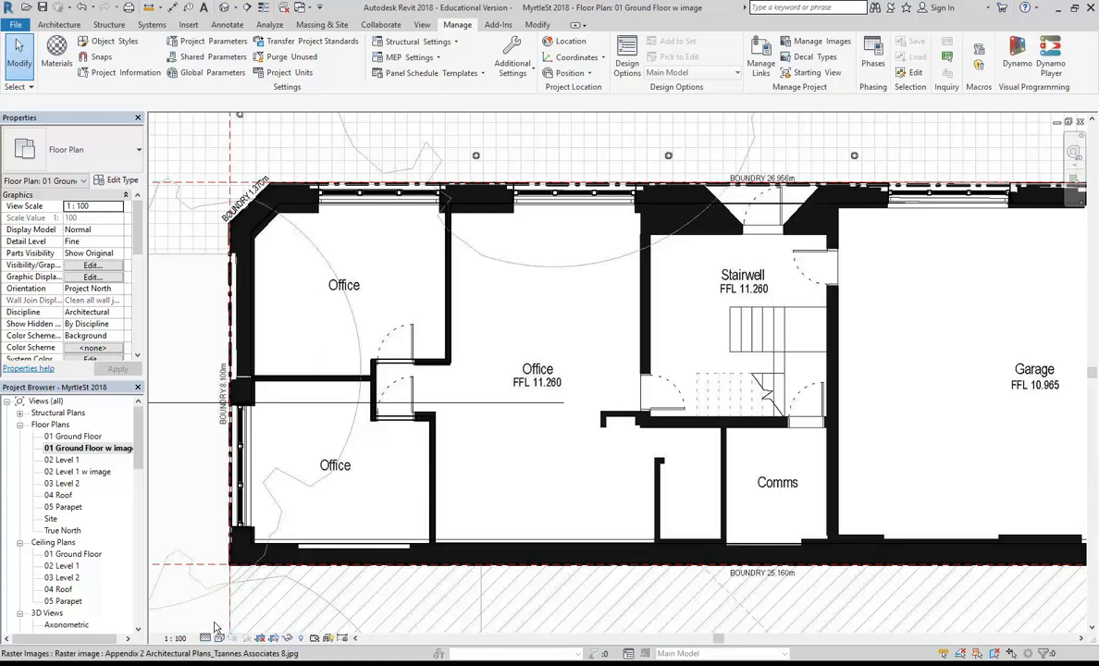
# - Compare the plain and image ground floor plans, examining how the walls around the chamfered corner office align with the underlying image
pyautogui.scroll(1, 421, 143)
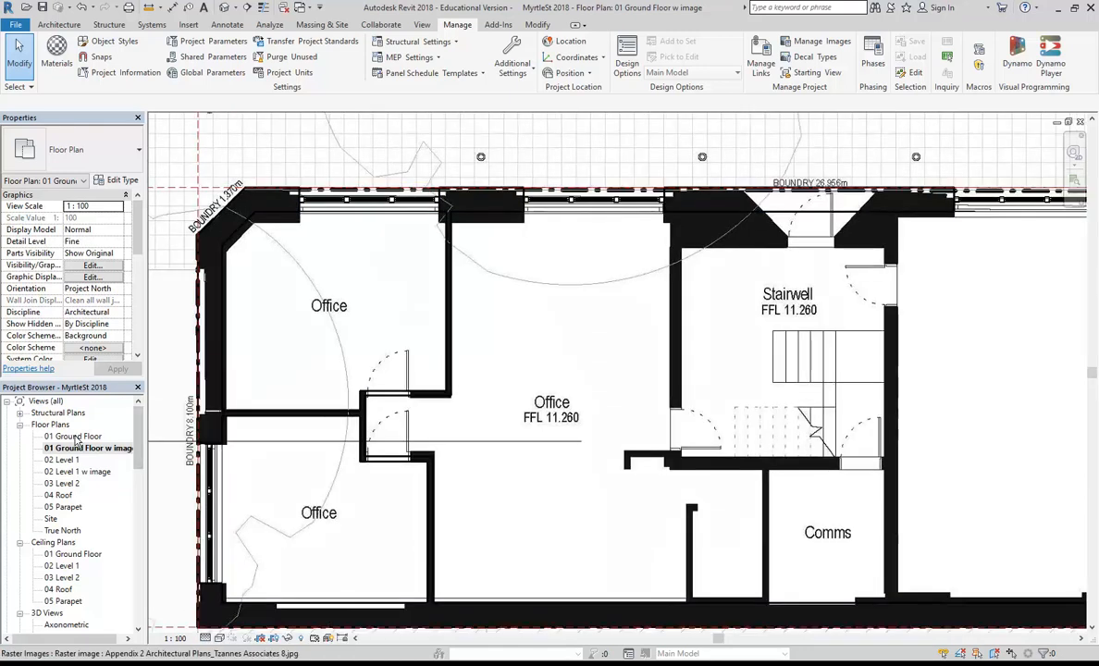
pyautogui.doubleClick(74, 437)
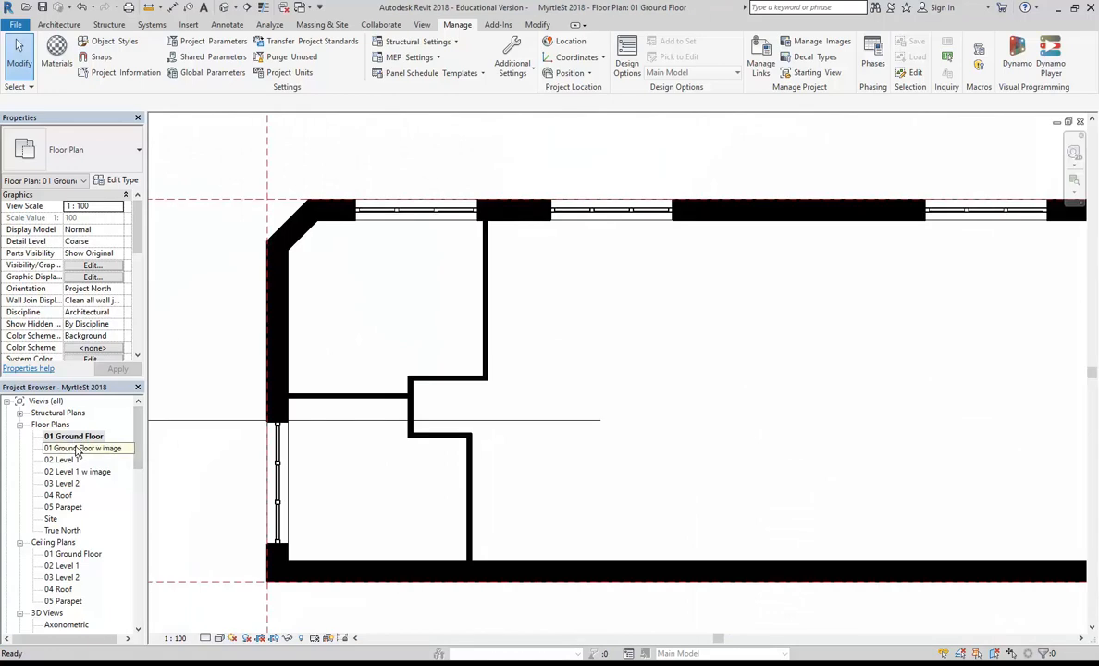
pyautogui.doubleClick(78, 448)
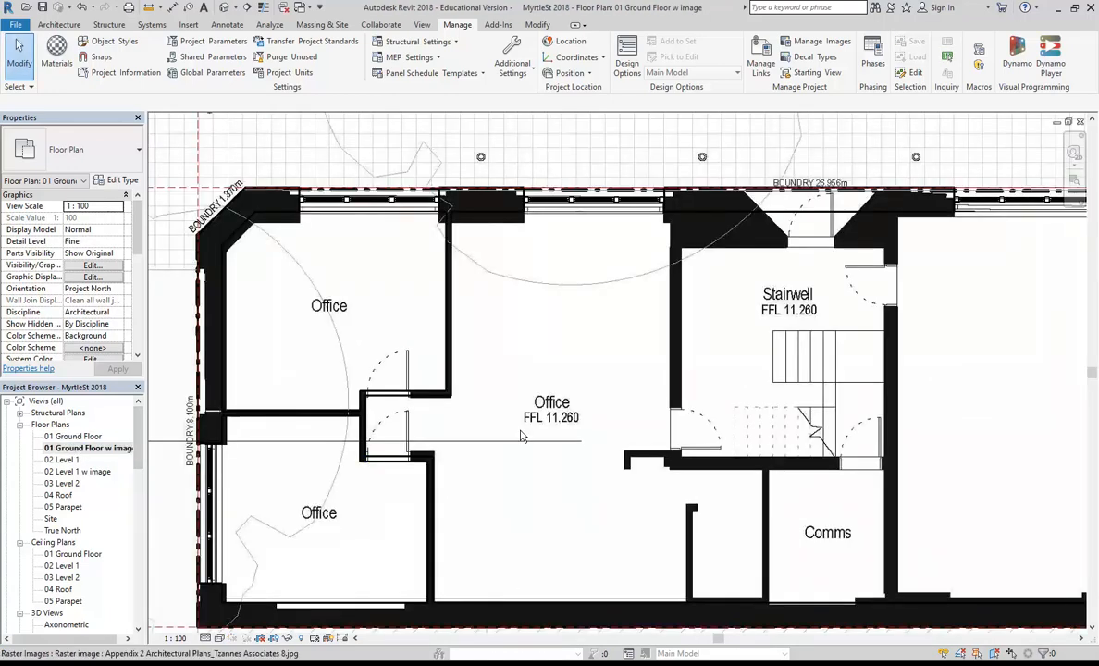
pyautogui.scroll(3, 463, 166)
pyautogui.scroll(2, 419, 197)
pyautogui.moveTo(444, 201); pyautogui.dragTo(872, 218, button='middle')
pyautogui.scroll(-1, 584, 360)
pyautogui.moveTo(583, 365); pyautogui.dragTo(810, 250, button='middle')
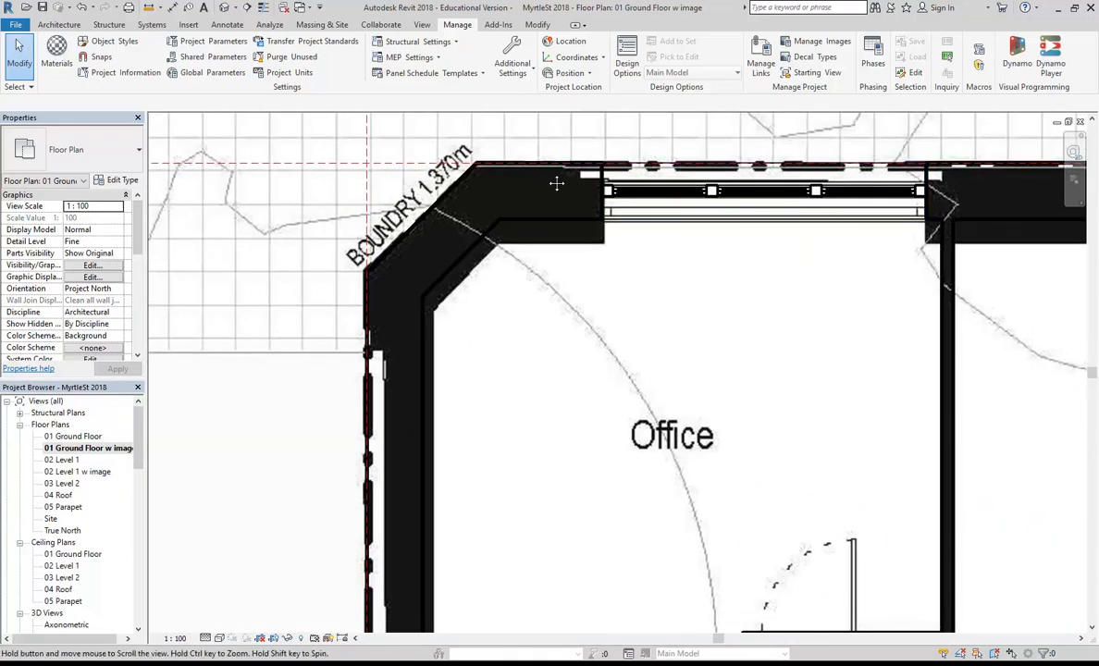
pyautogui.moveTo(548, 178); pyautogui.dragTo(382, 171, button='middle')
pyautogui.scroll(1, 394, 217)
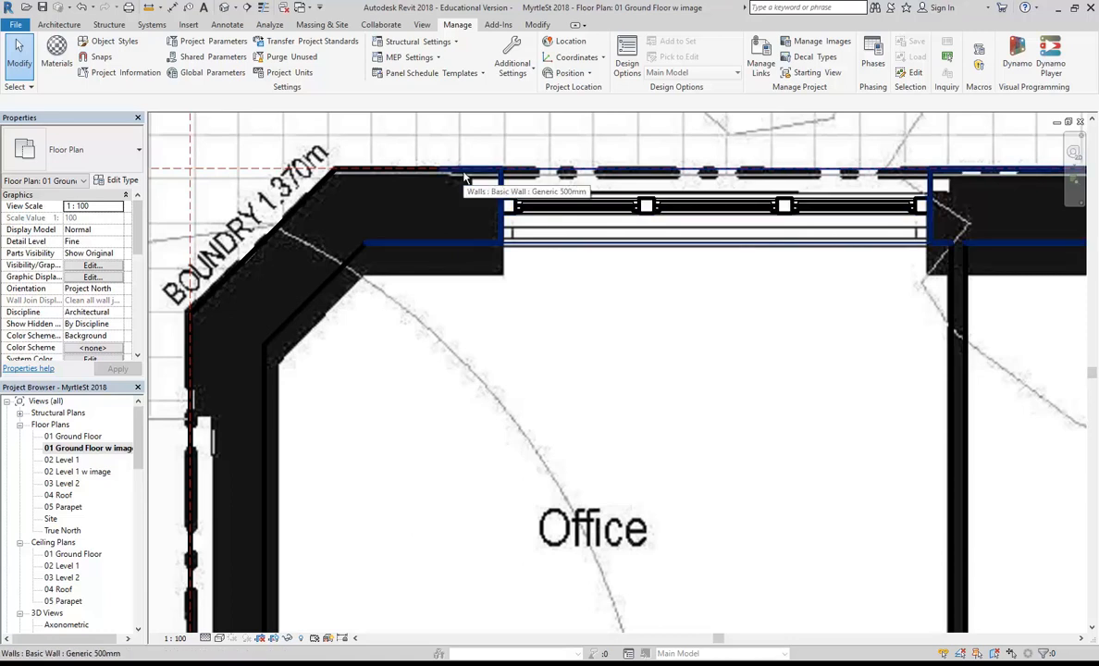
# - Measure the gaps between the modelled wall and the plan image beside the corner office window, on the inner and outer sides
pyautogui.click(148, 8)
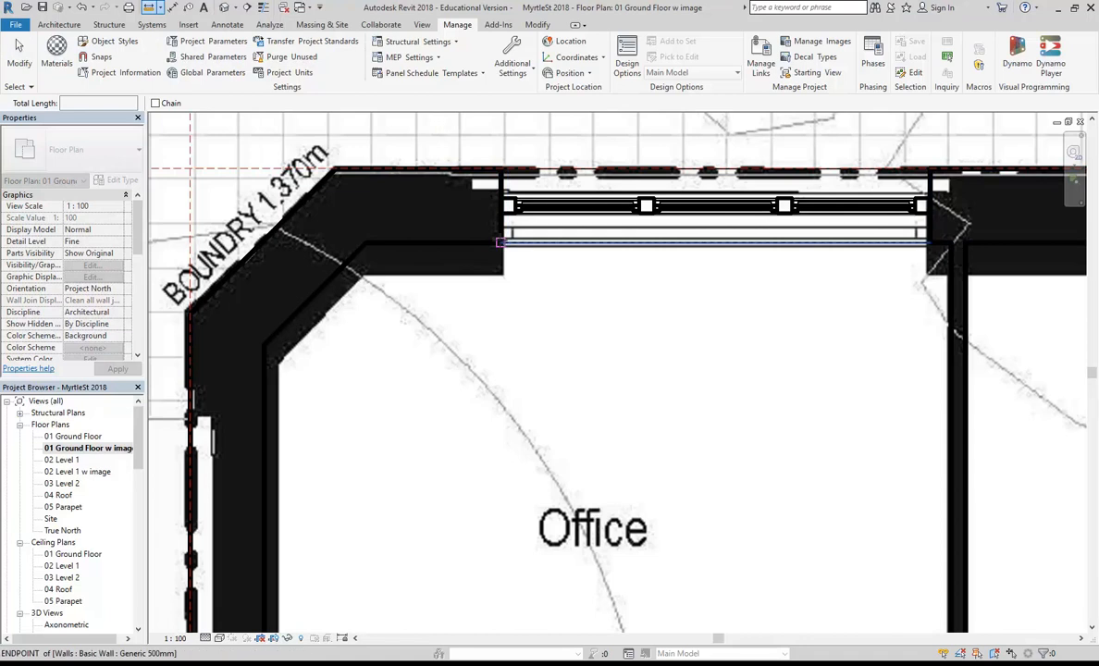
pyautogui.click(499, 243)
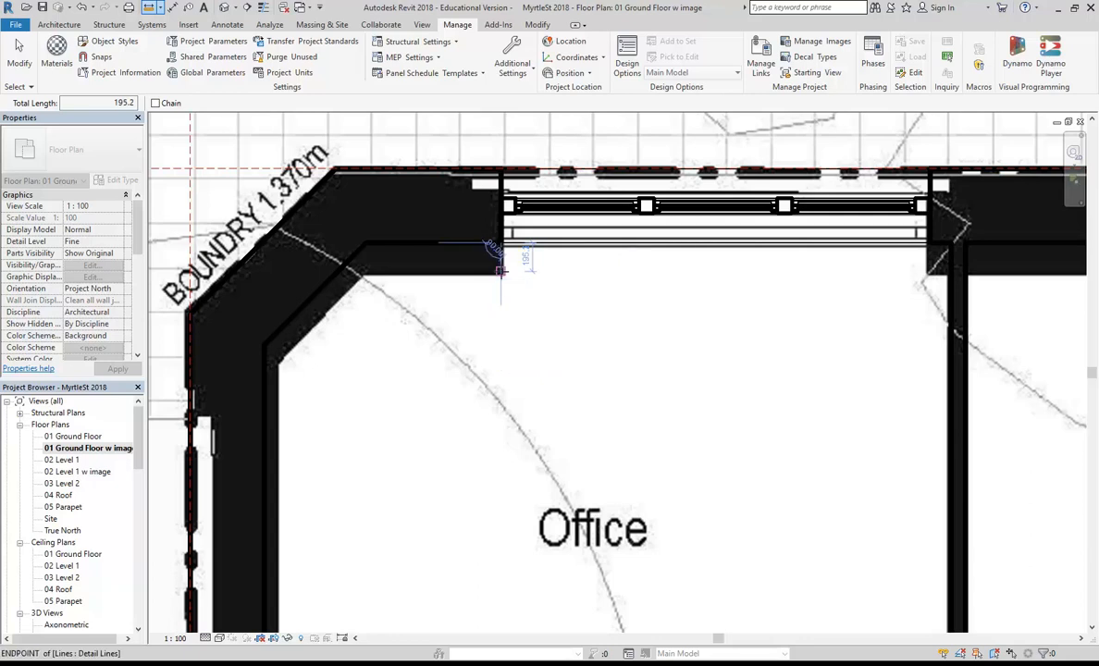
pyautogui.click(501, 272)
pyautogui.click(501, 171)
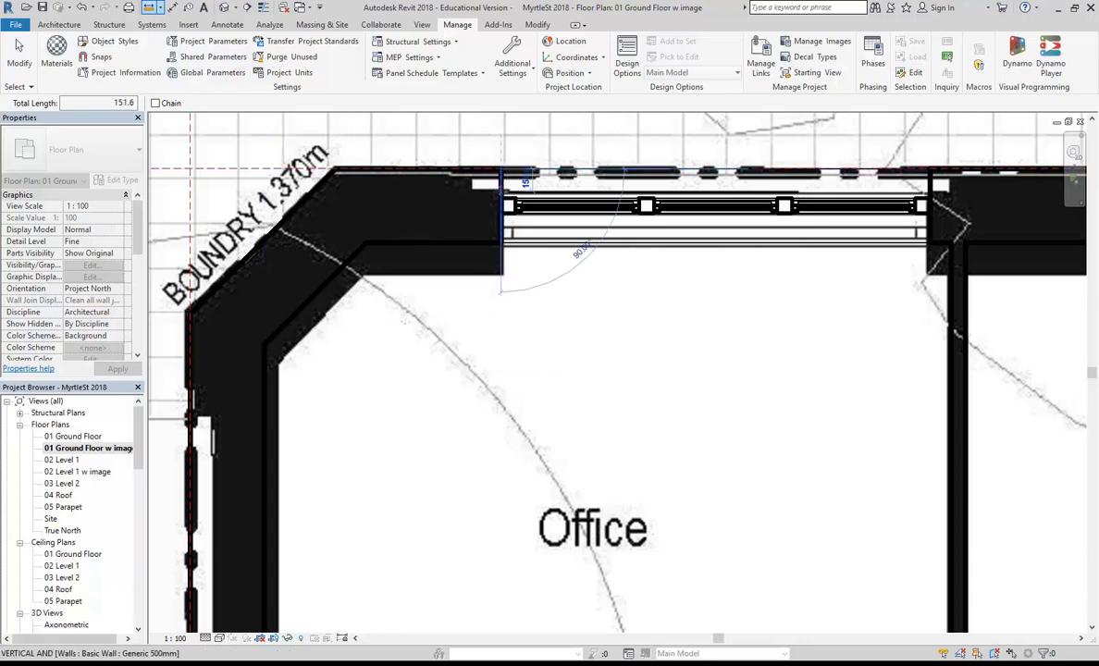
pyautogui.click(501, 290)
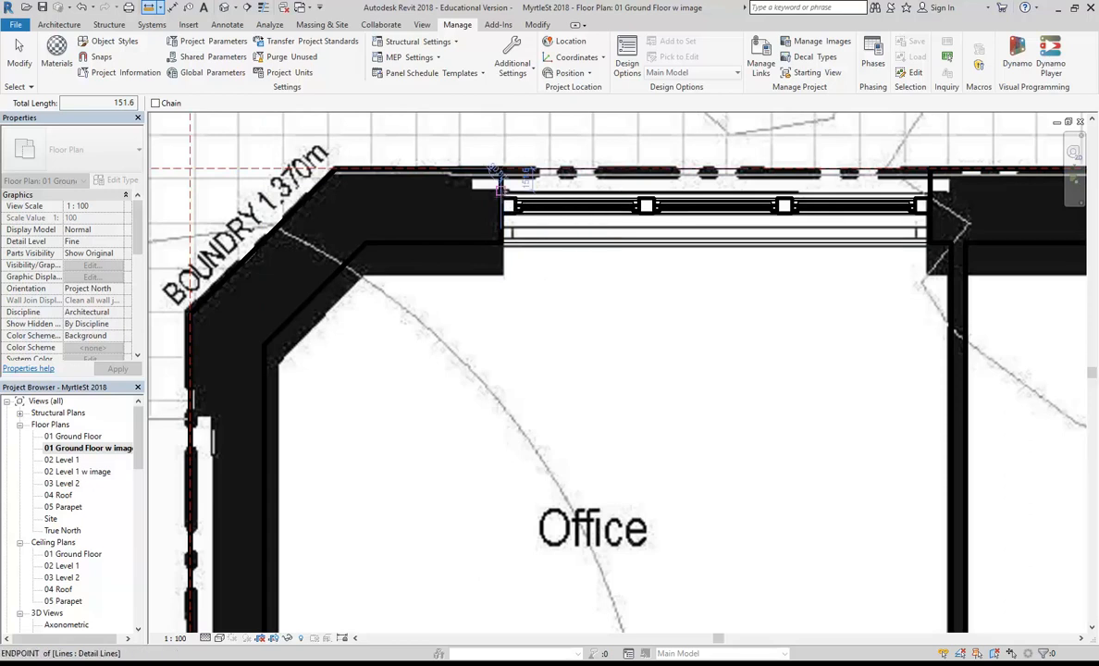
pyautogui.rightClick(416, 141)
pyautogui.click(461, 157)
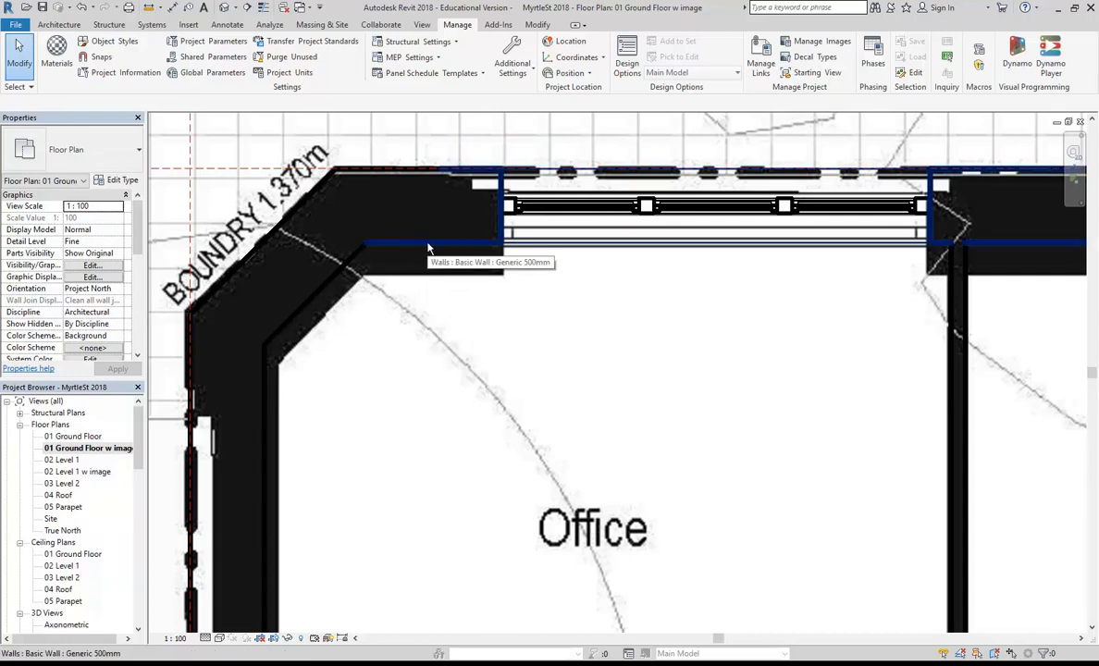
# - Offset a copy of the corner office's Generic 100mm partition by 1000 mm into the central office
pyautogui.click(537, 25)
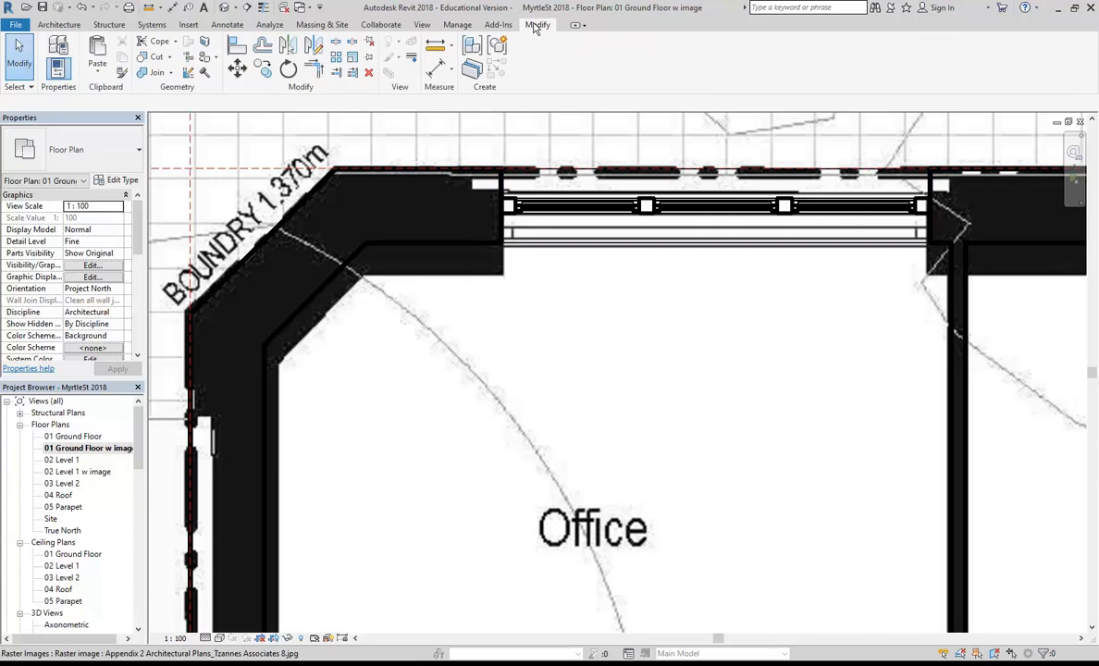
pyautogui.click(264, 46)
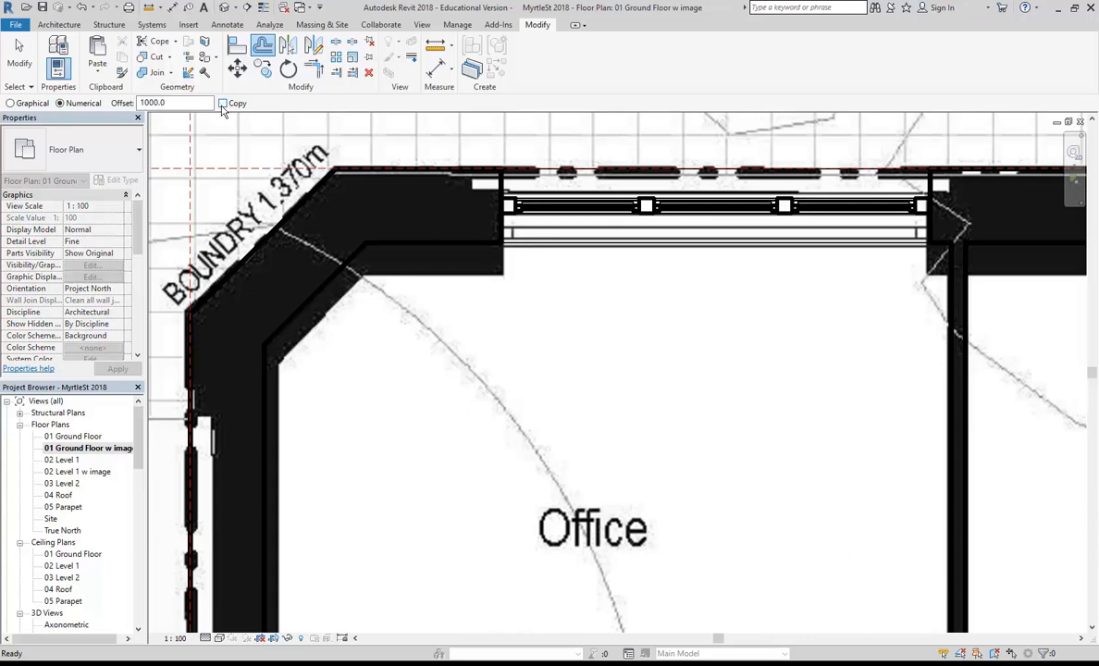
pyautogui.click(263, 46)
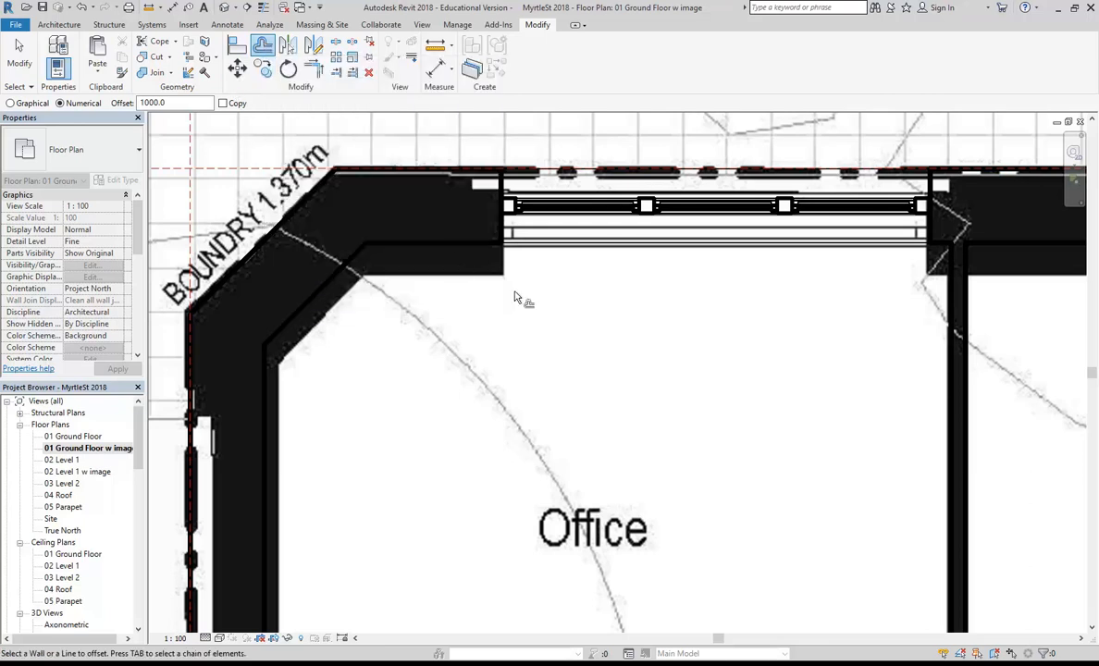
pyautogui.scroll(-3, 560, 384)
pyautogui.moveTo(582, 398); pyautogui.dragTo(303, 269, button='middle')
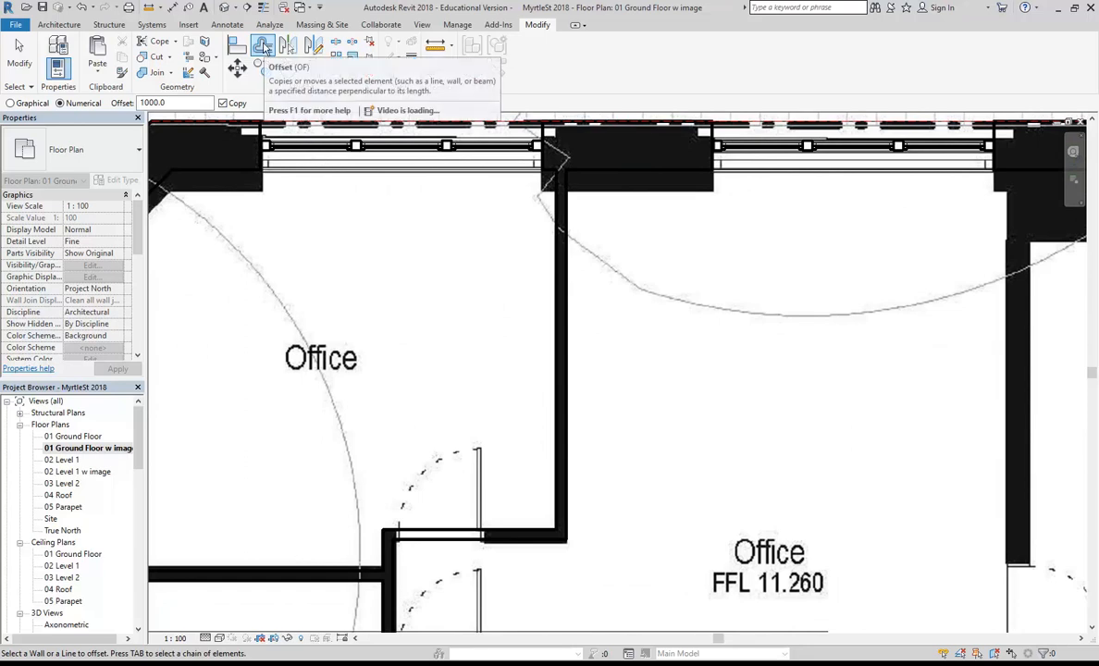
pyautogui.moveTo(171, 103); pyautogui.dragTo(128, 103)
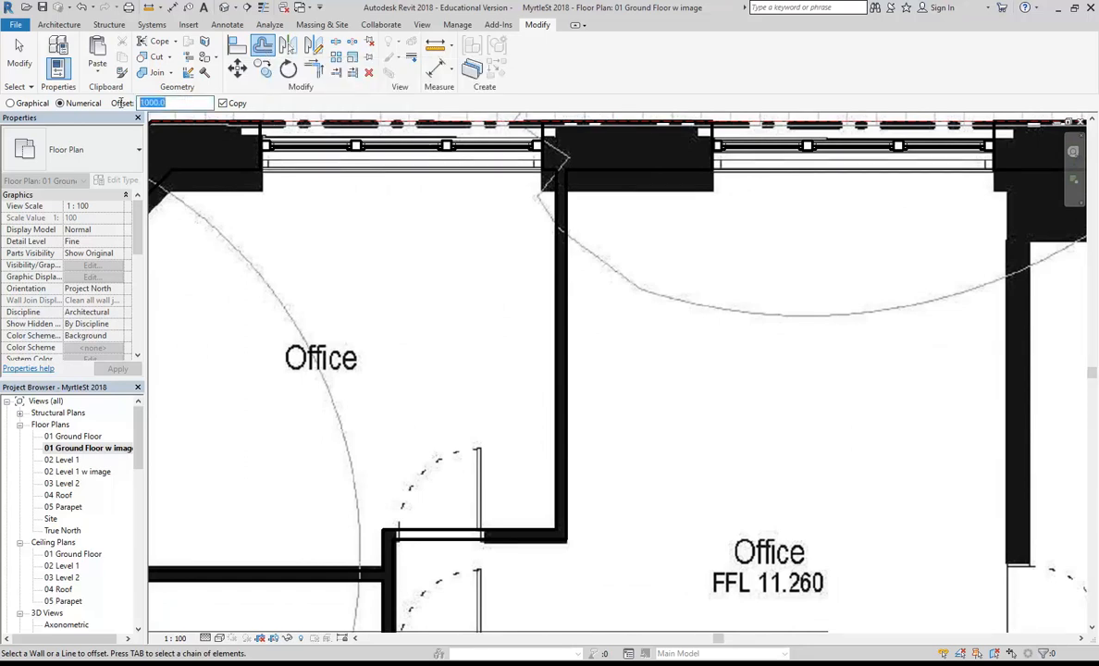
pyautogui.click(170, 103)
pyautogui.moveTo(504, 370); pyautogui.dragTo(414, 357, button='middle')
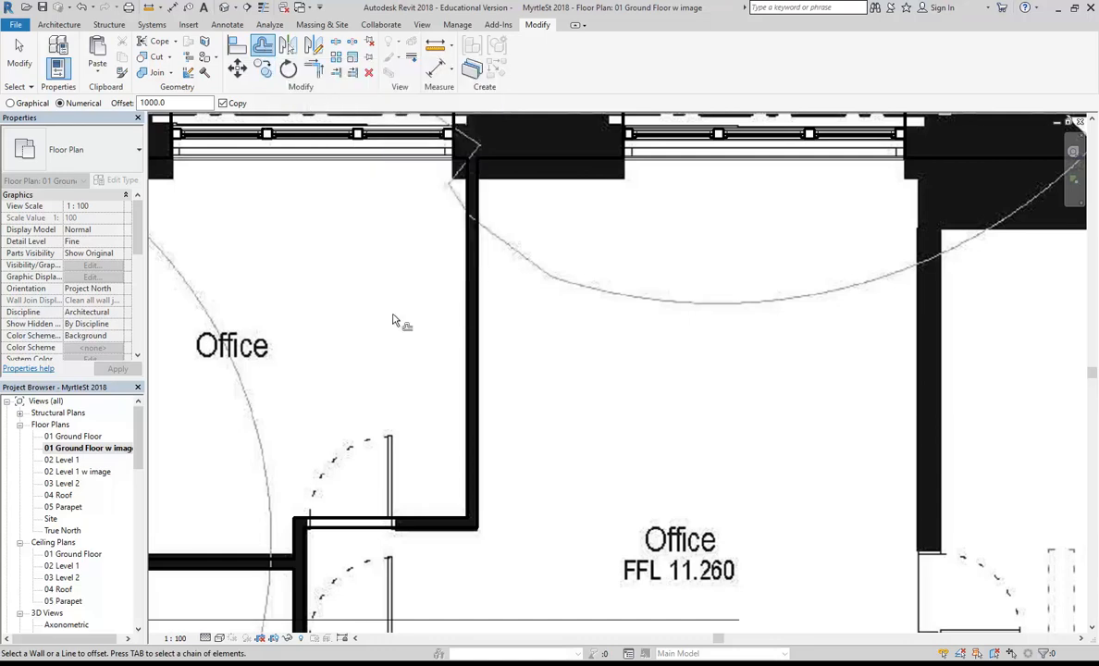
pyautogui.scroll(-2, 392, 314)
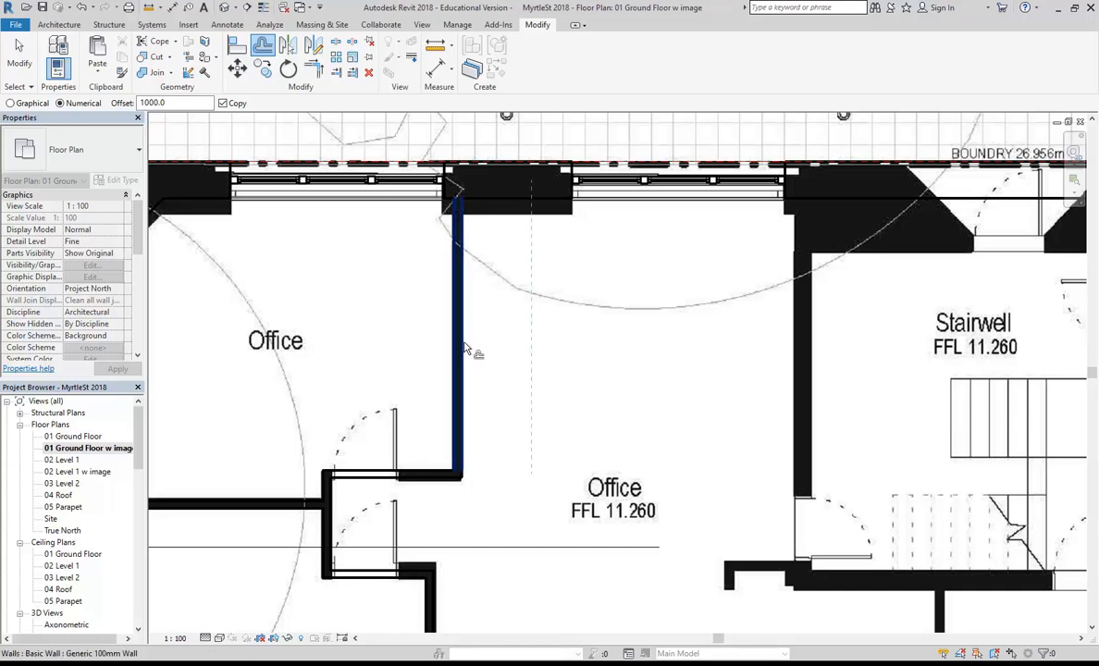
pyautogui.click(466, 349)
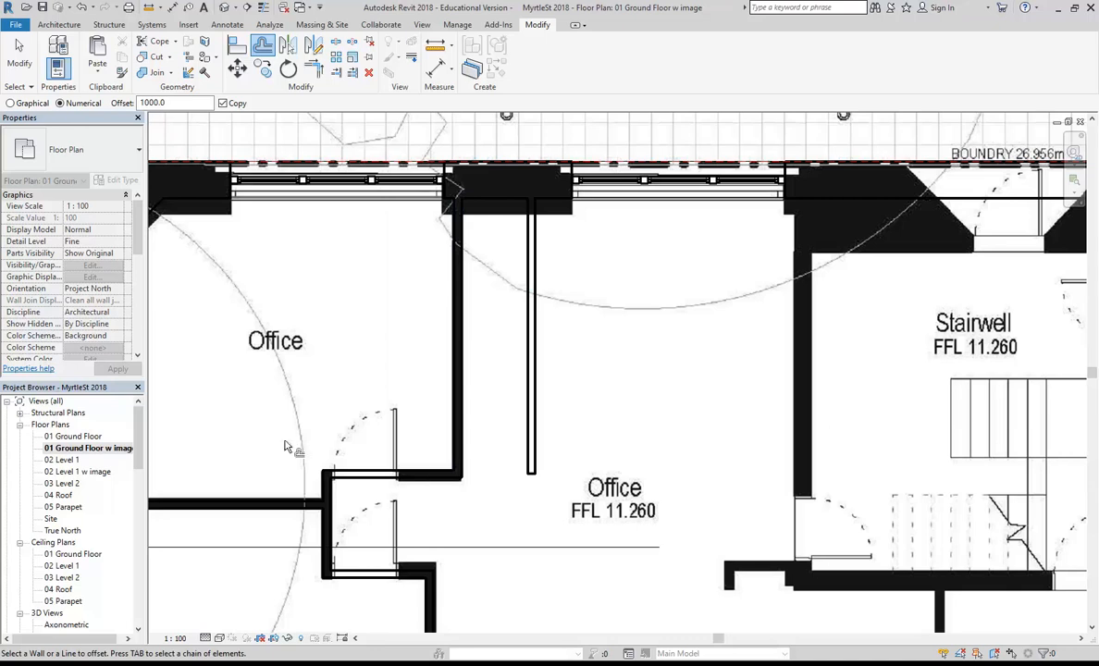
# - Make two more 1000 mm offset copies across the central office, each from the previous copy, and end the Offset command
pyautogui.click(538, 352)
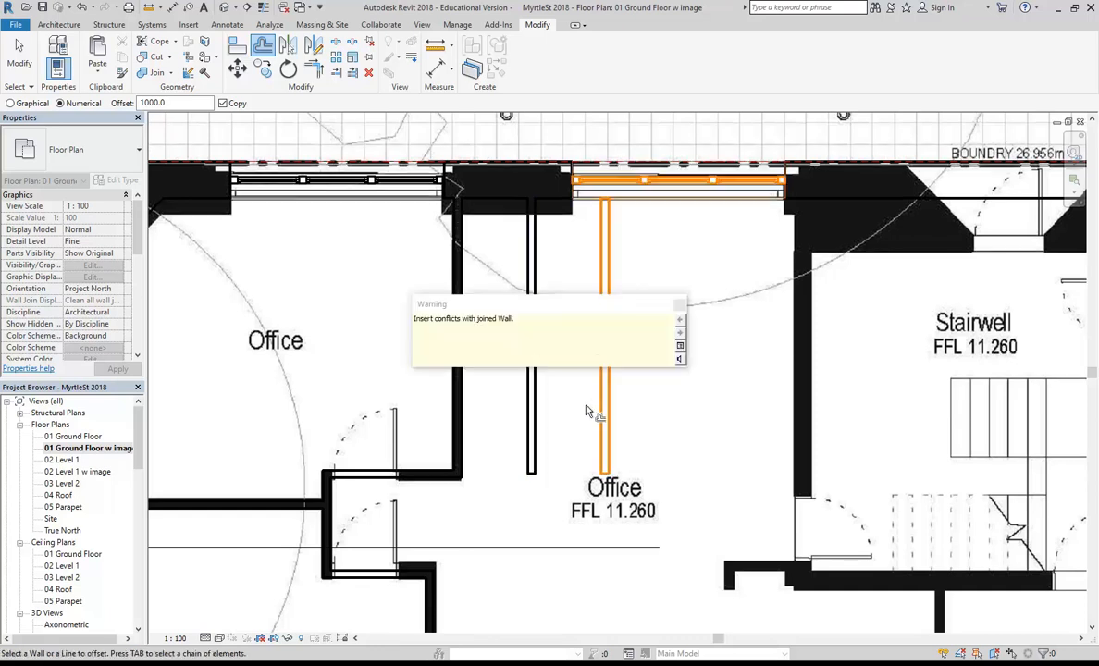
pyautogui.click(680, 309)
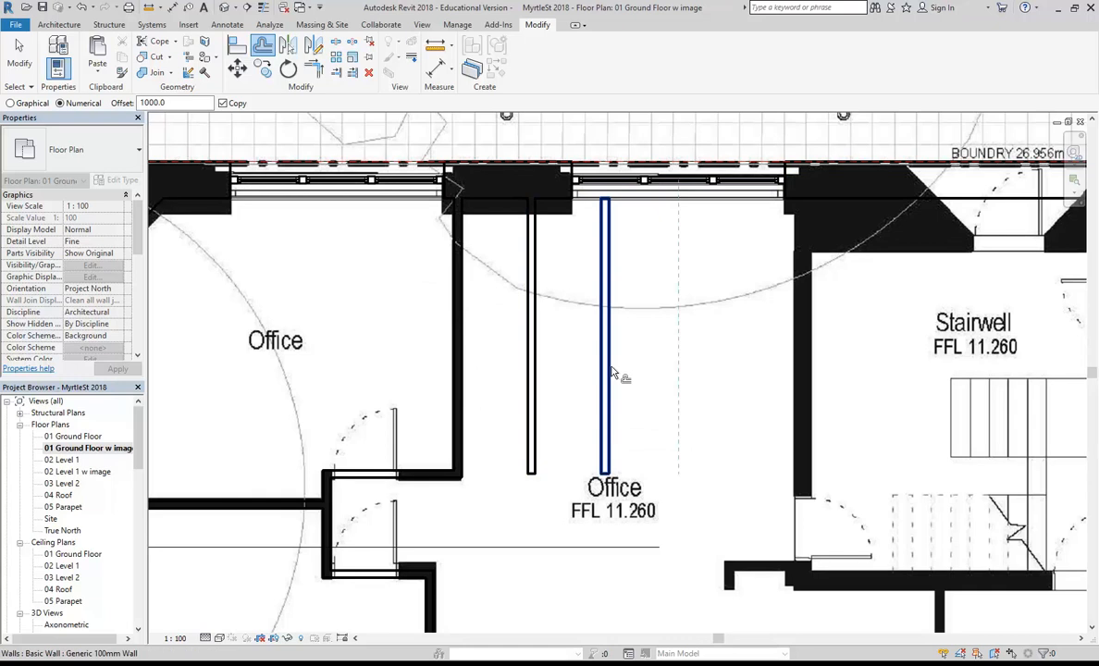
pyautogui.click(633, 374)
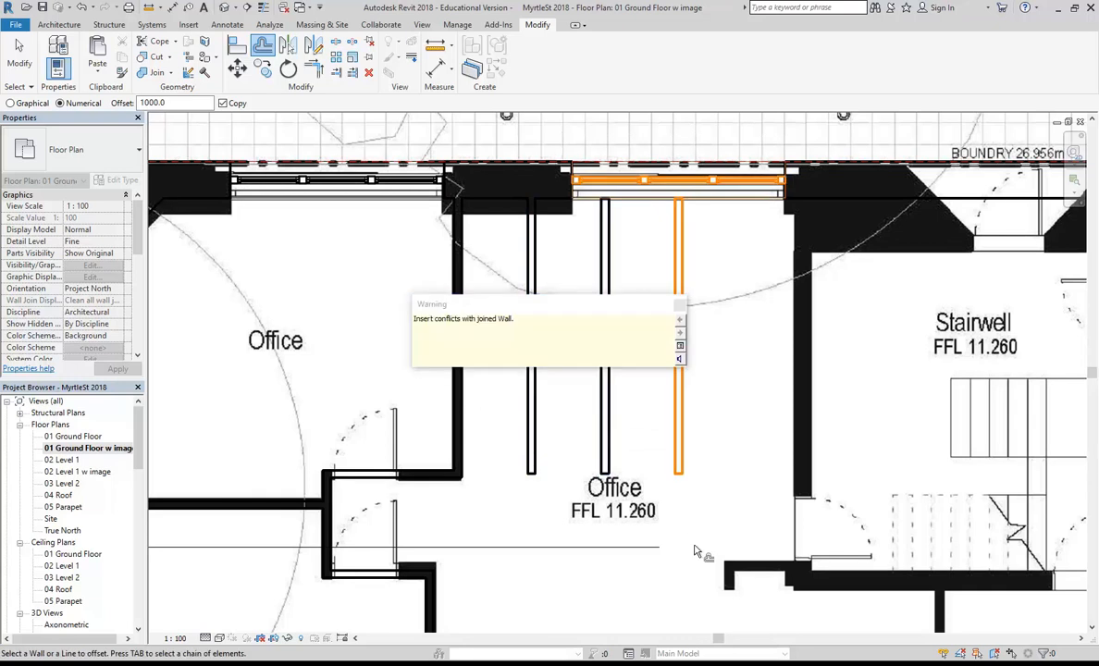
pyautogui.click(680, 308)
pyautogui.rightClick(540, 297)
pyautogui.click(541, 297)
pyautogui.rightClick(542, 296)
pyautogui.click(562, 305)
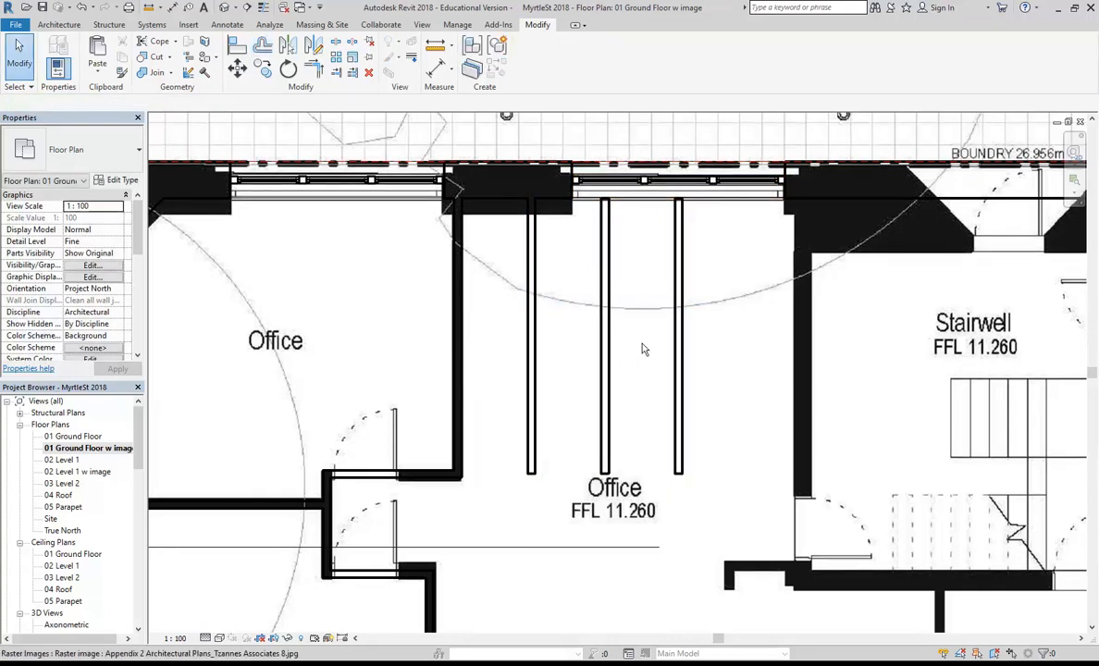
# - Delete the three offset partition copies in the central office
pyautogui.click(679, 338)
pyautogui.press('Delete')
pyautogui.click(606, 368)
pyautogui.press('Delete')
pyautogui.click(532, 380)
pyautogui.press('Delete')
# - Offset the Generic 500mm window wall of the corner office 200 mm inward, without keeping a copy
pyautogui.scroll(-1, 356, 335)
pyautogui.moveTo(355, 341); pyautogui.dragTo(519, 347, button='middle')
pyautogui.scroll(4, 412, 216)
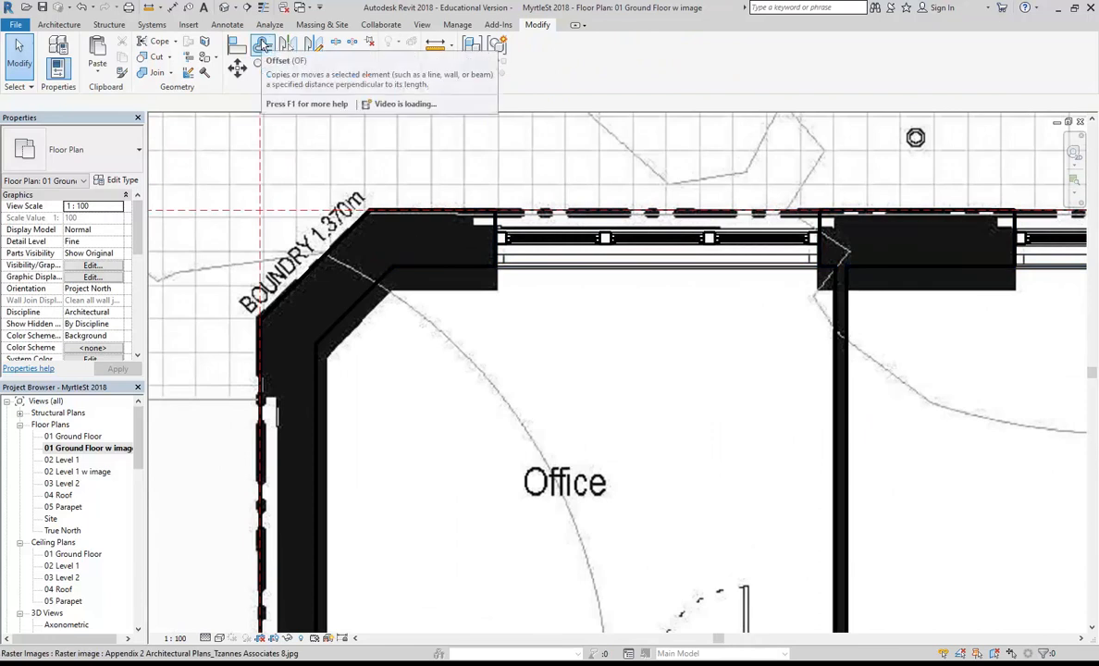
pyautogui.click(263, 47)
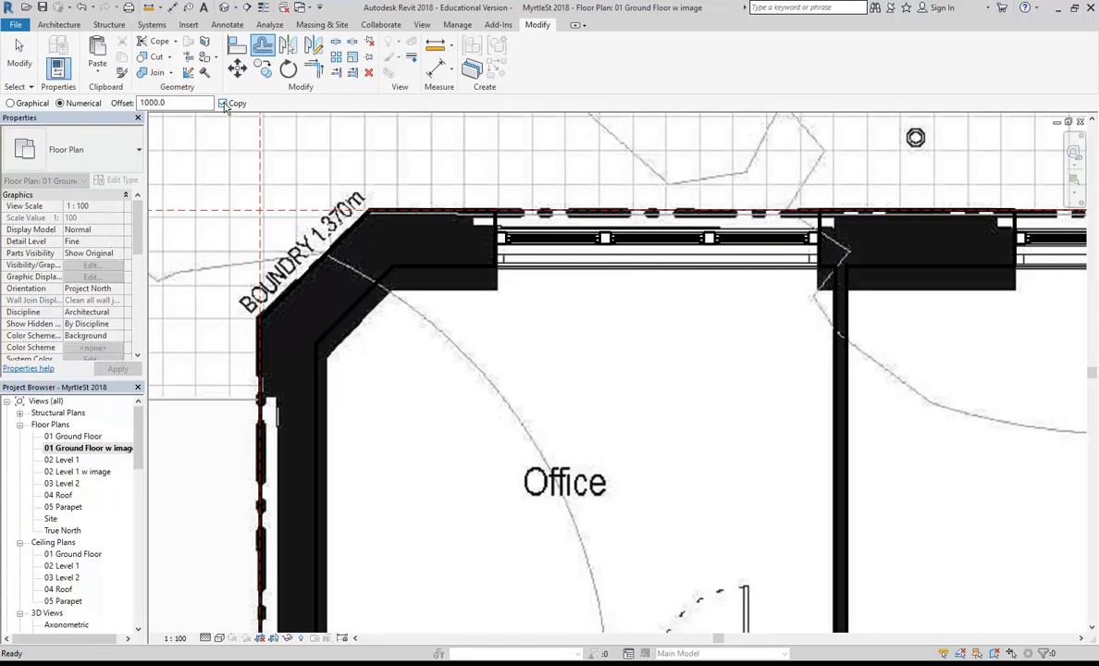
pyautogui.click(224, 104)
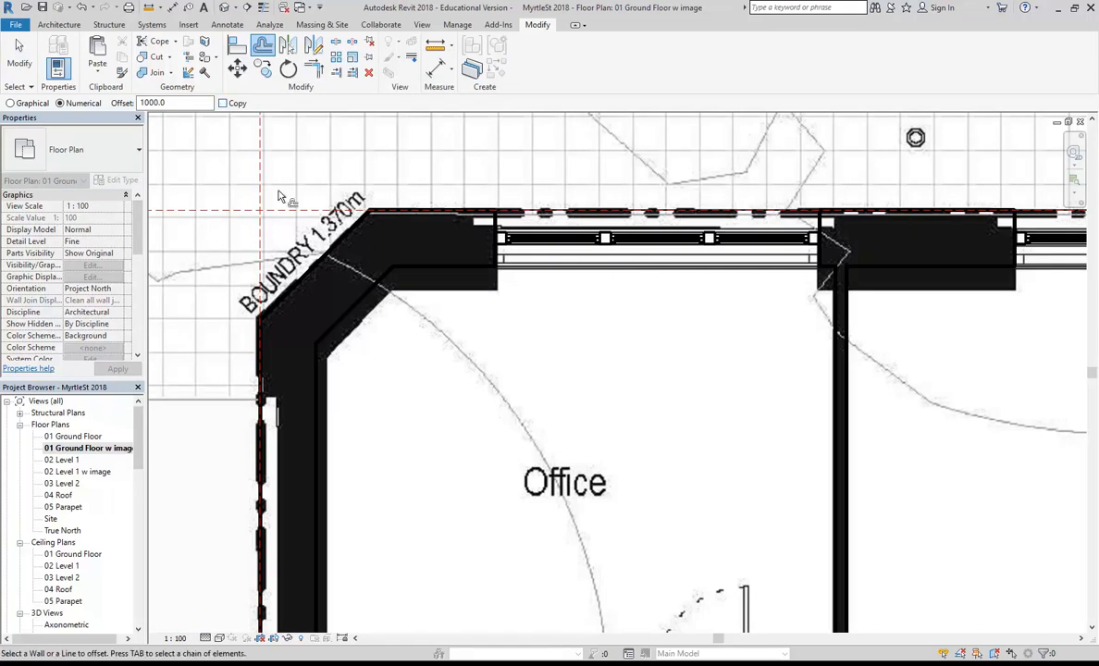
pyautogui.doubleClick(169, 104)
pyautogui.write('2')
pyautogui.scroll(2, 439, 229)
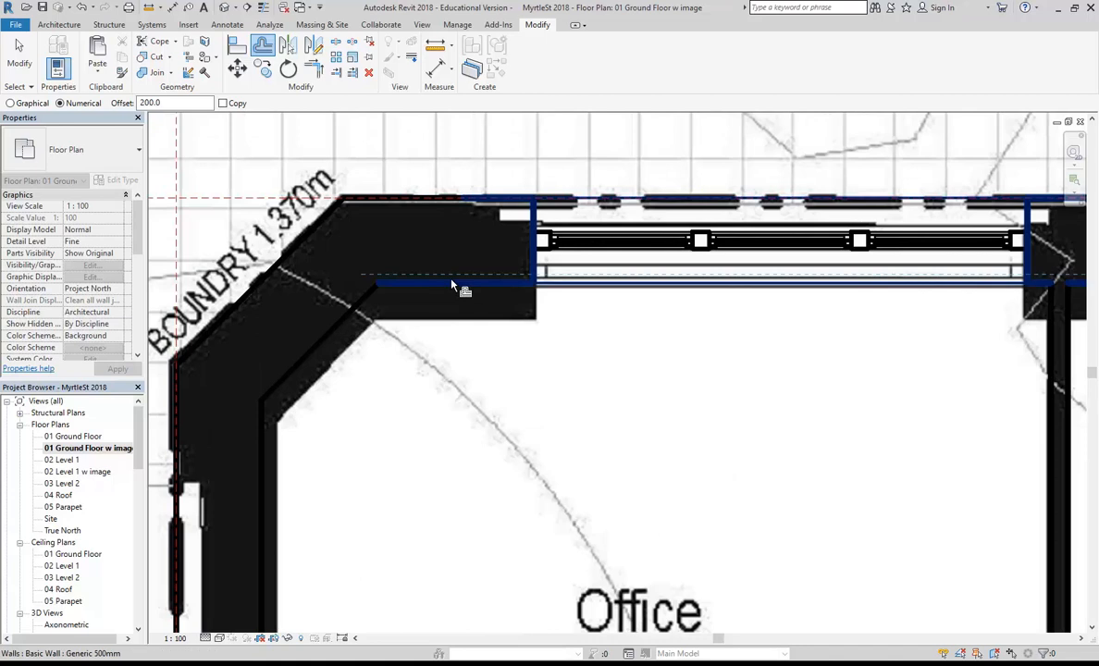
pyautogui.scroll(-1, 416, 311)
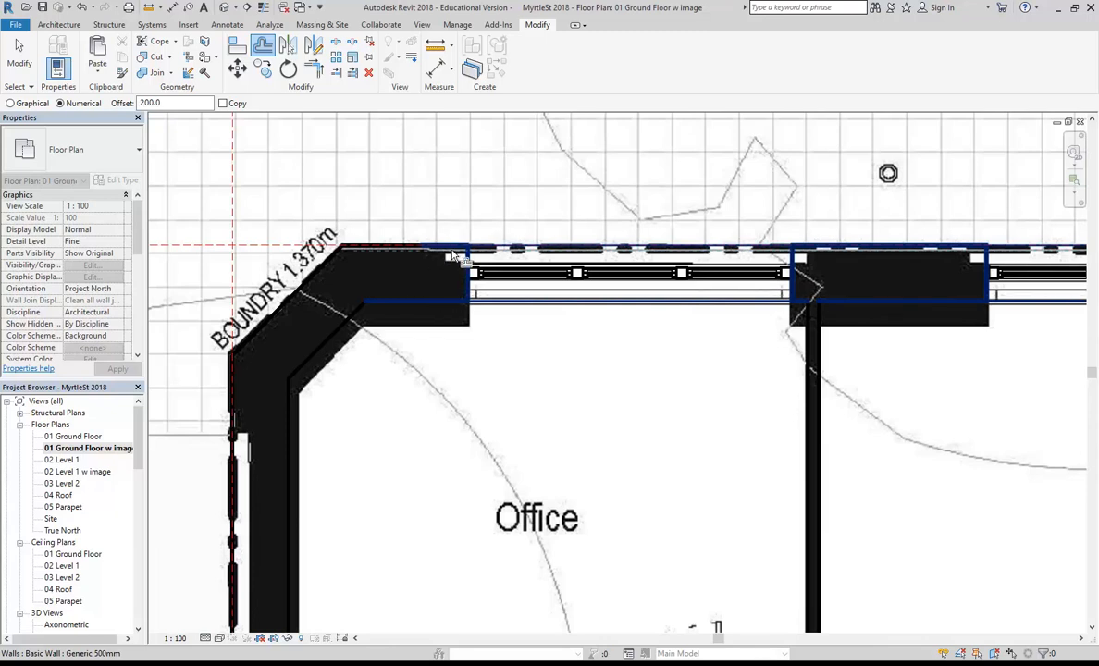
pyautogui.click(441, 306)
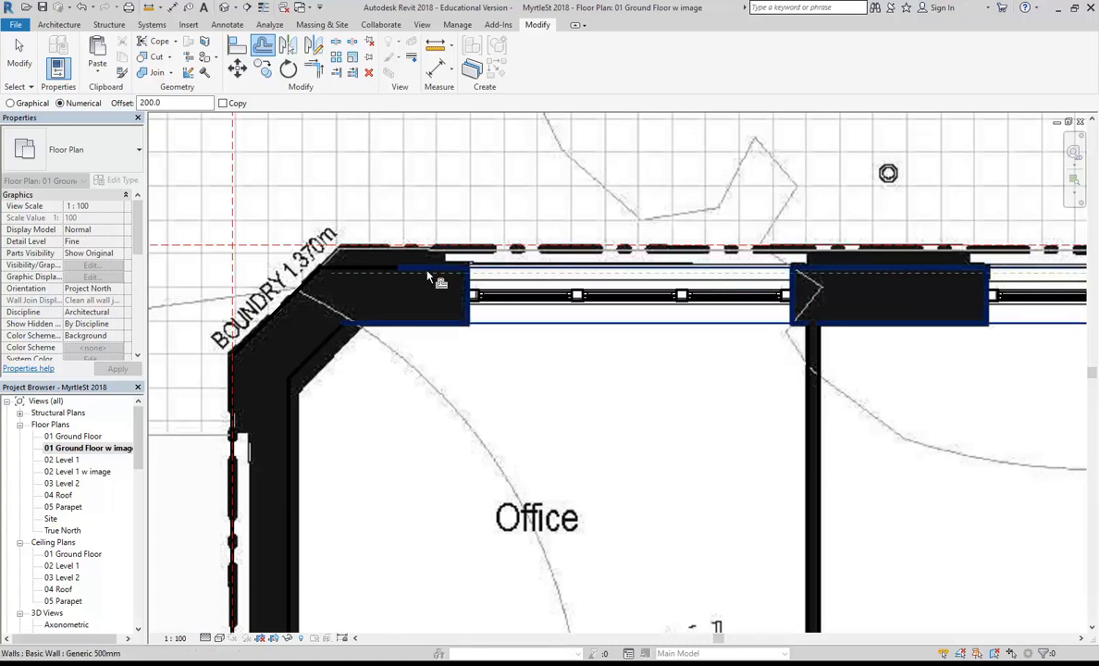
# - Offset the diagonal wall at the chamfered building corner 200 mm inward
pyautogui.click(315, 369)
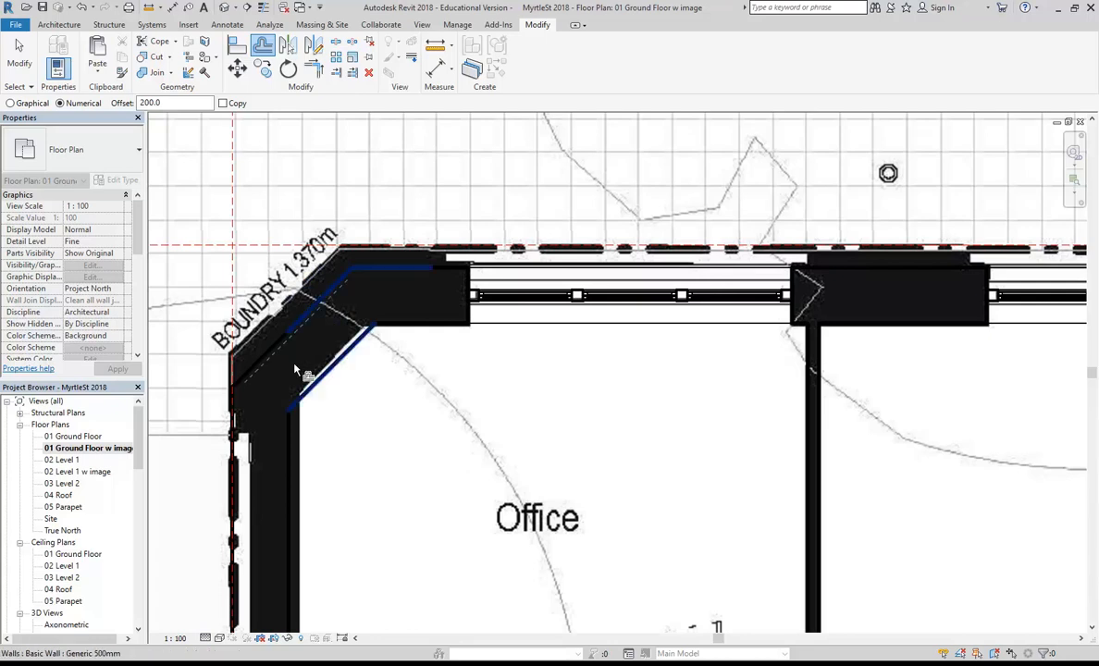
pyautogui.scroll(-3, 368, 419)
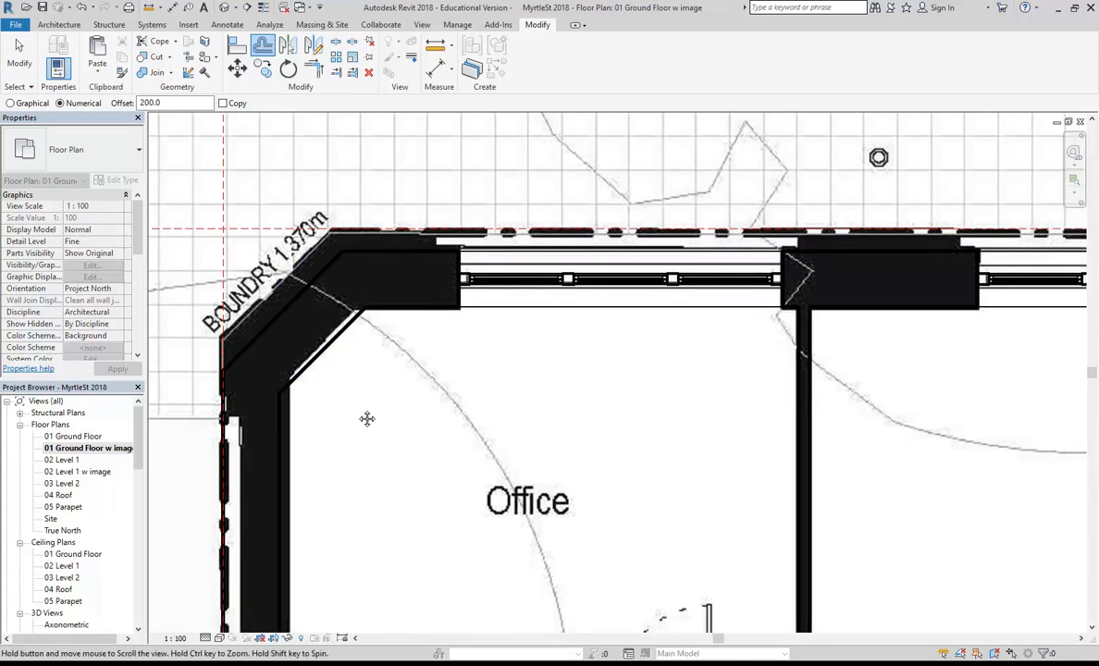
pyautogui.scroll(4, 315, 338)
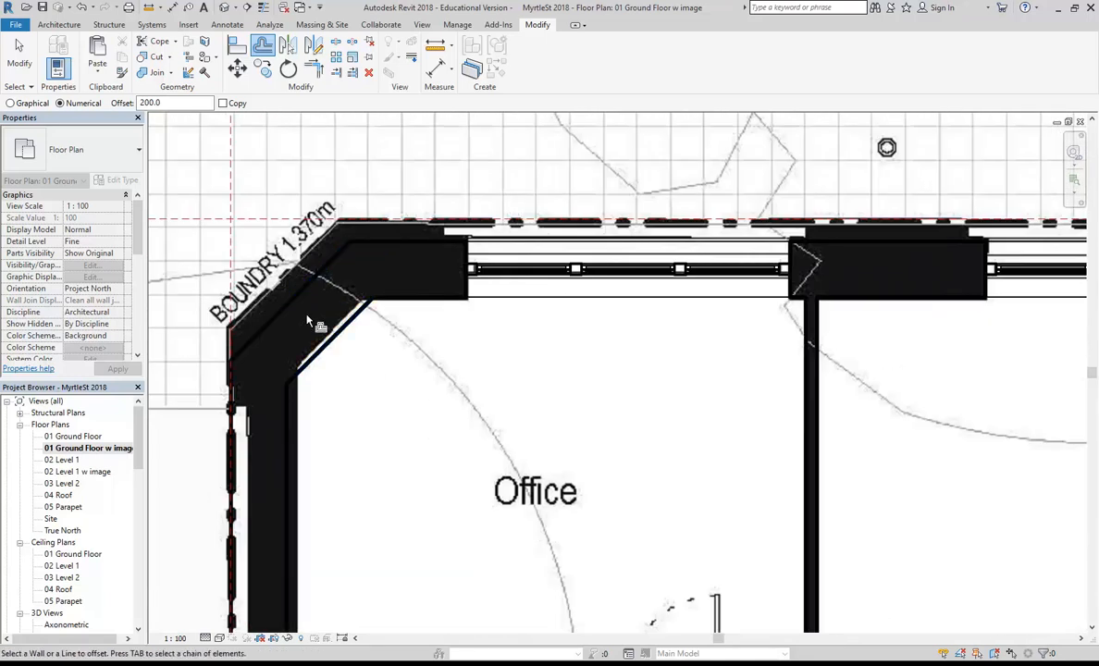
pyautogui.moveTo(323, 380); pyautogui.dragTo(356, 430, button='middle')
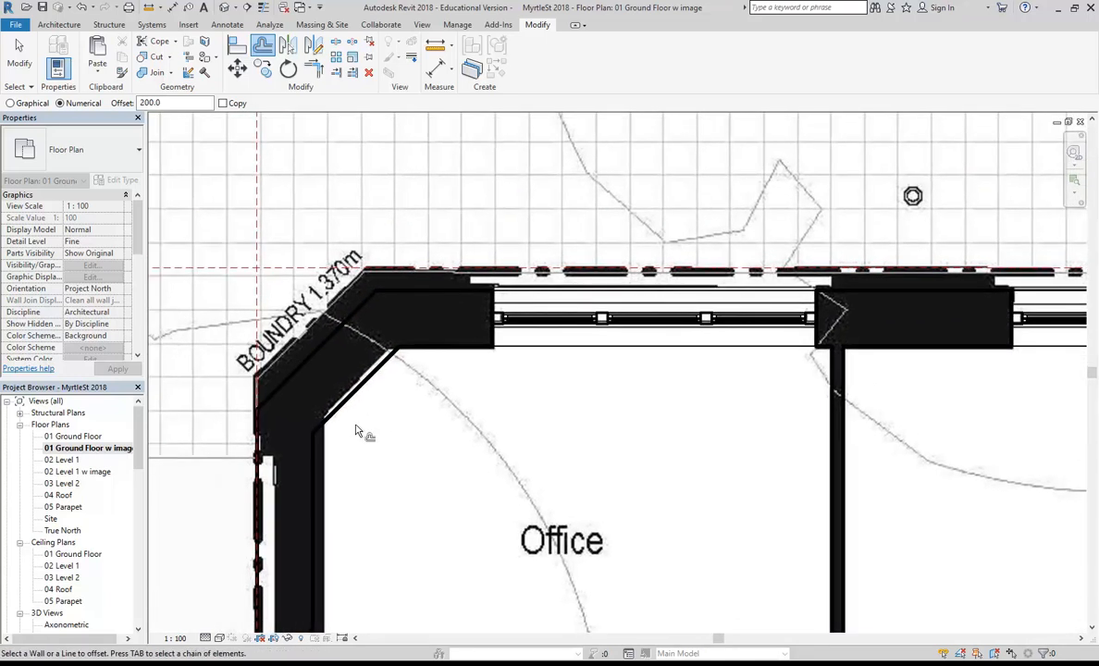
# - End the Offset command and measure the gap between the corner office window wall's exterior face and the wall edge on the plan image
pyautogui.moveTo(471, 373); pyautogui.dragTo(417, 364, button='middle')
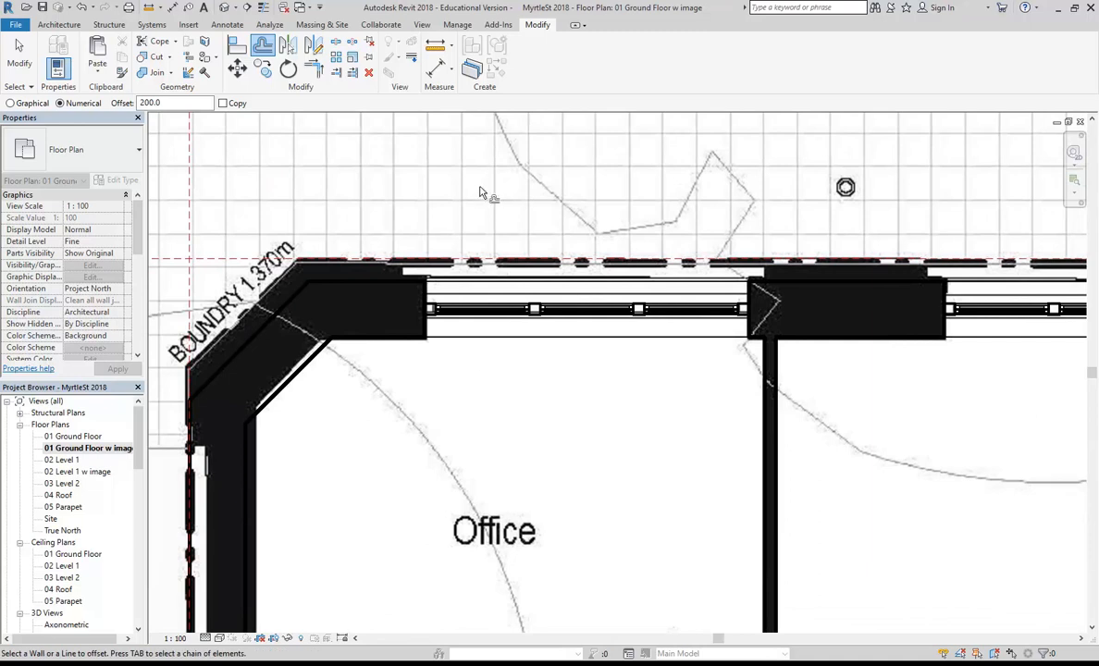
pyautogui.moveTo(418, 191); pyautogui.dragTo(436, 182, button='middle')
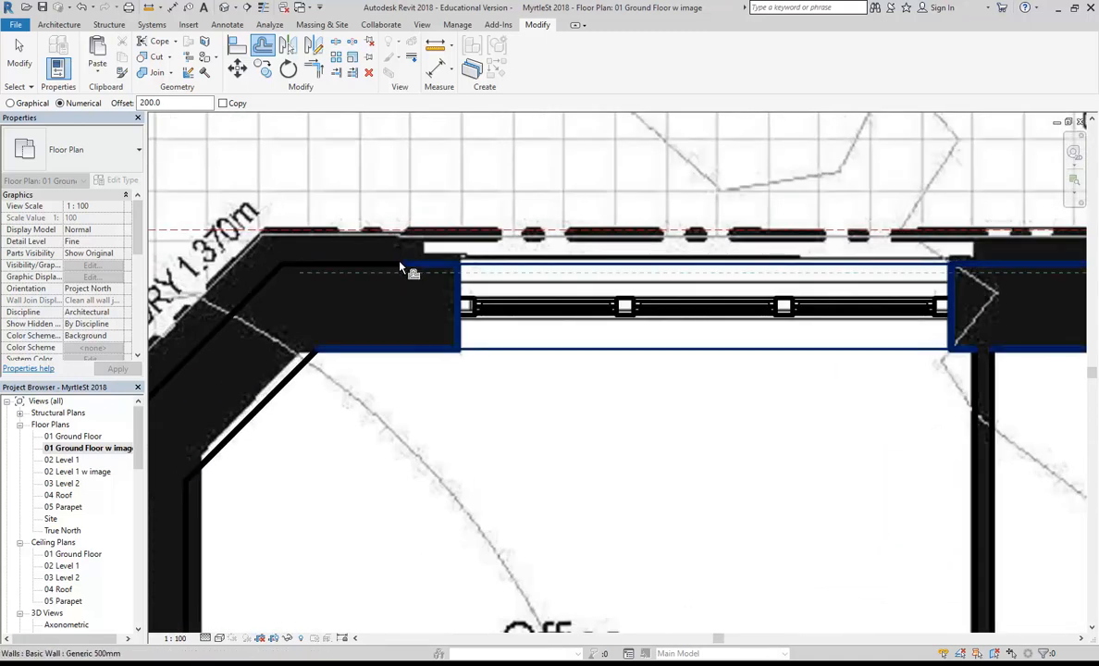
pyautogui.rightClick(366, 149)
pyautogui.click(388, 161)
pyautogui.rightClick(389, 158)
pyautogui.click(419, 164)
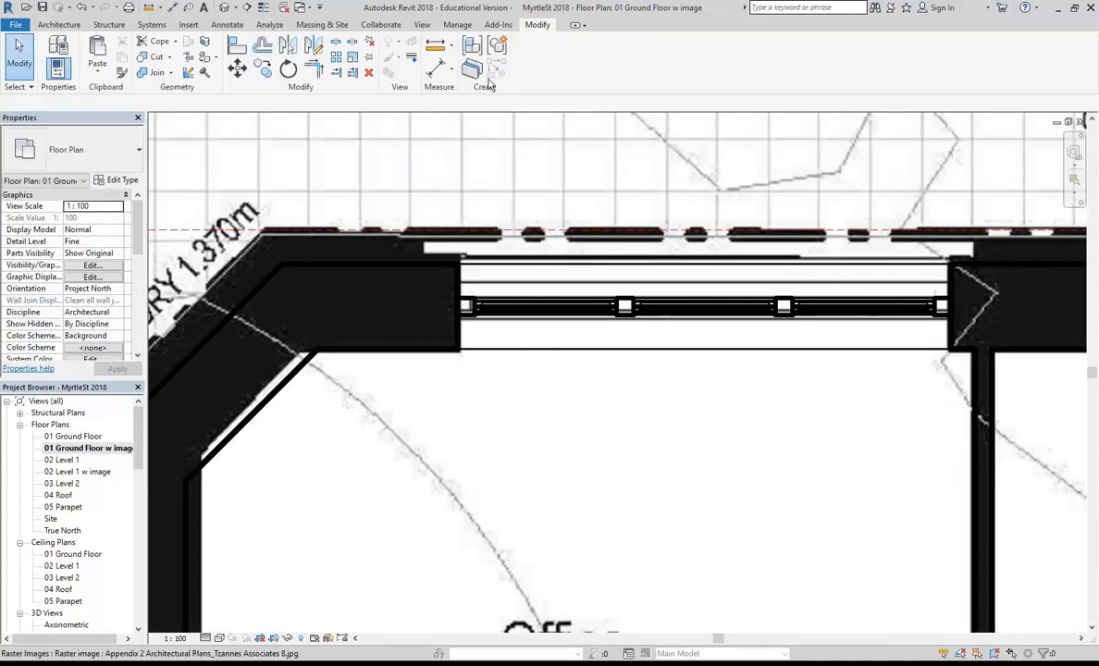
pyautogui.click(437, 45)
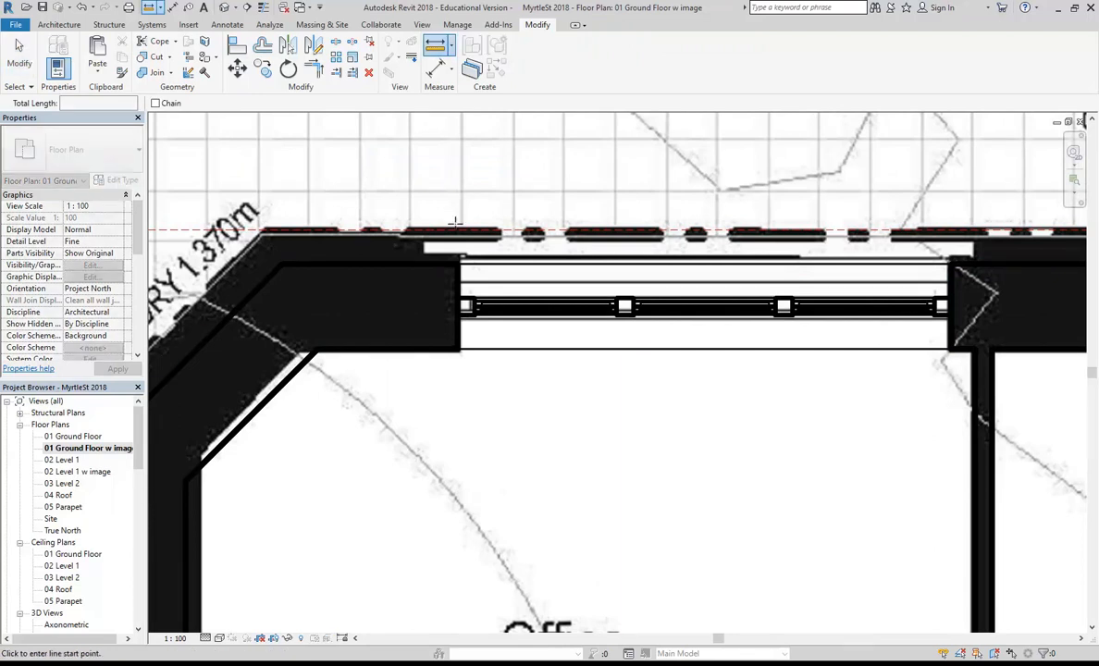
pyautogui.click(424, 248)
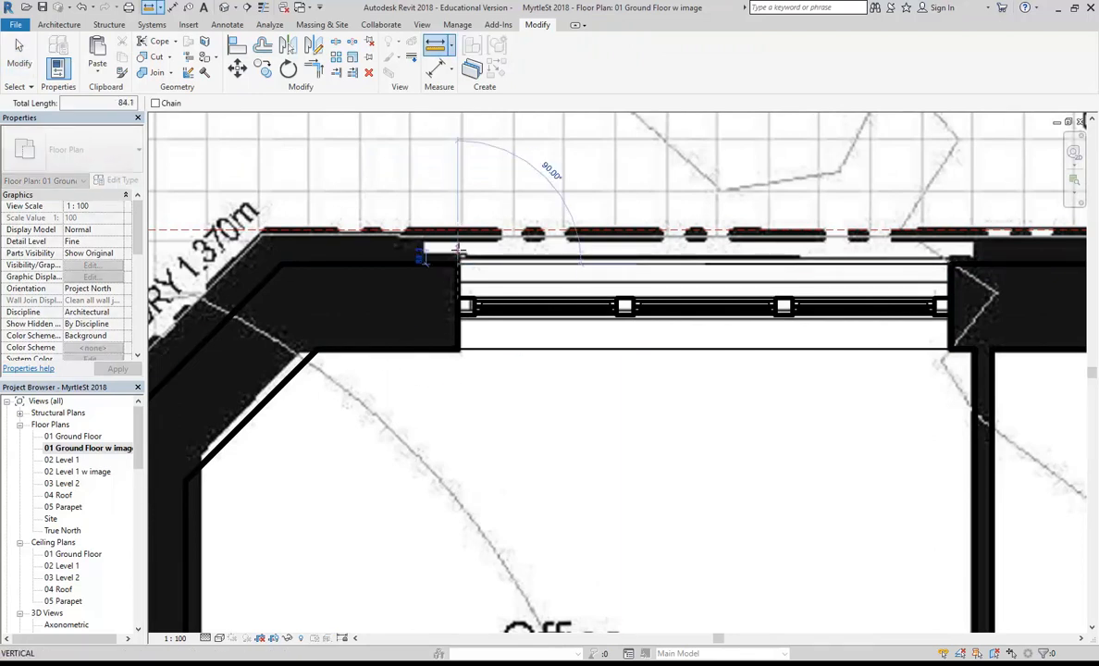
pyautogui.scroll(2, 457, 257)
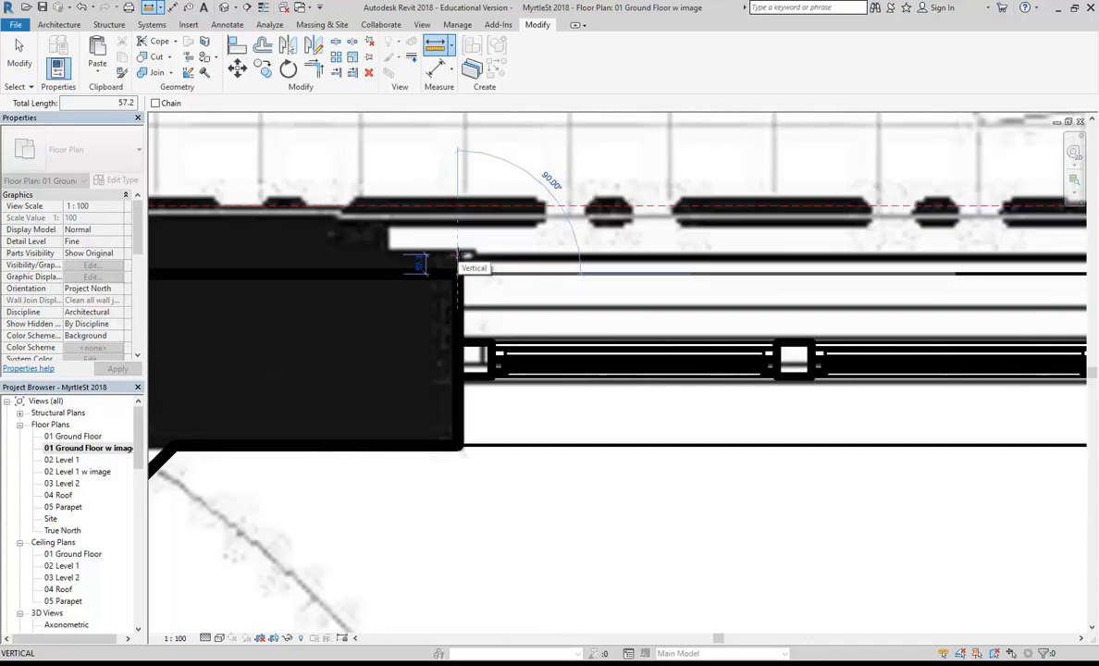
pyautogui.scroll(-3, 457, 257)
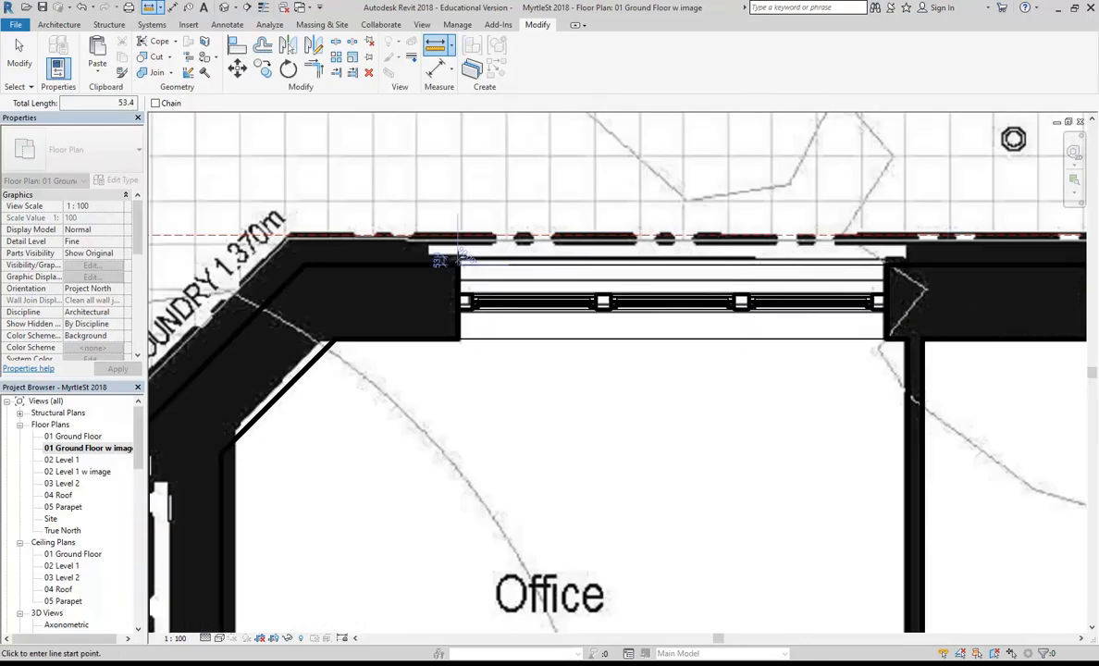
pyautogui.rightClick(374, 141)
pyautogui.click(431, 151)
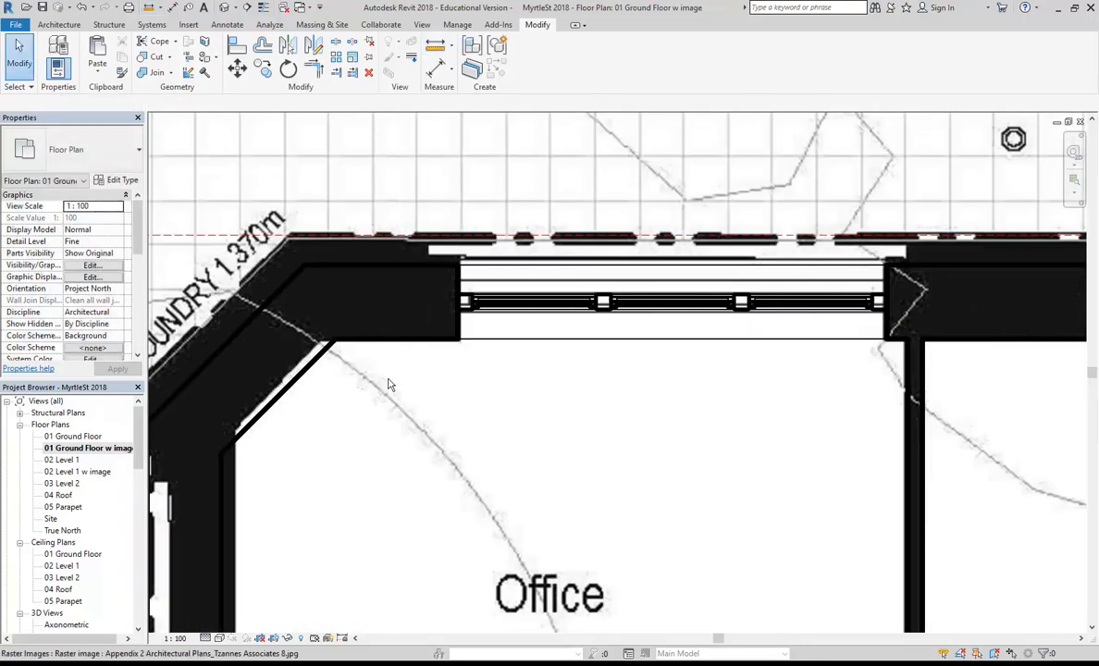
pyautogui.click(381, 343)
pyautogui.rightClick(393, 231)
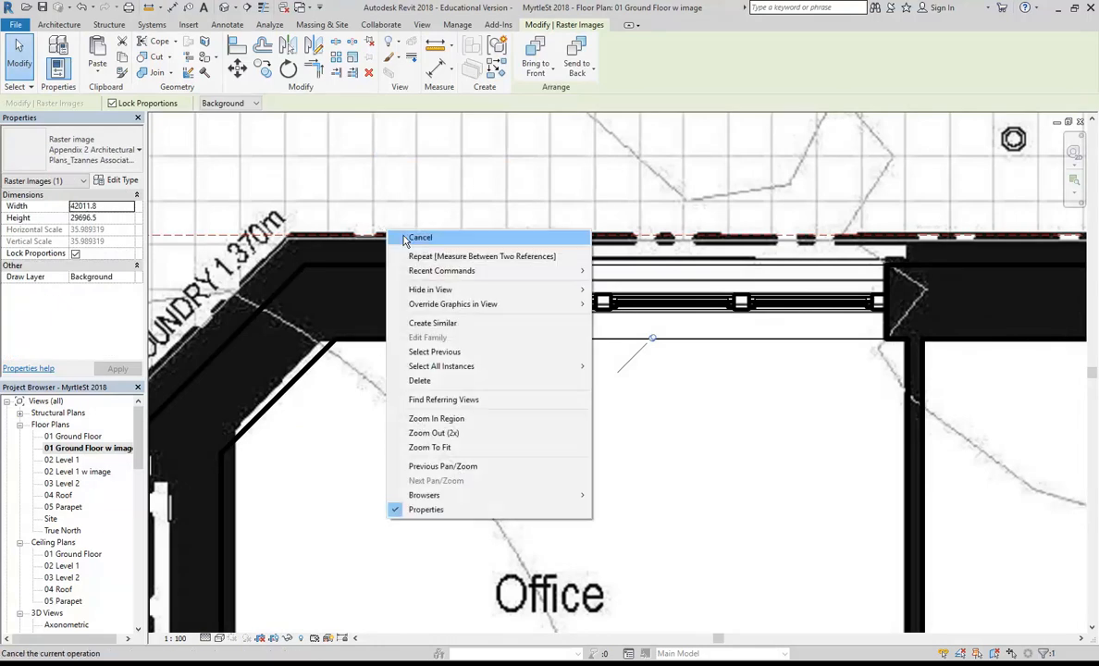
pyautogui.click(404, 238)
pyautogui.rightClick(404, 236)
pyautogui.click(433, 246)
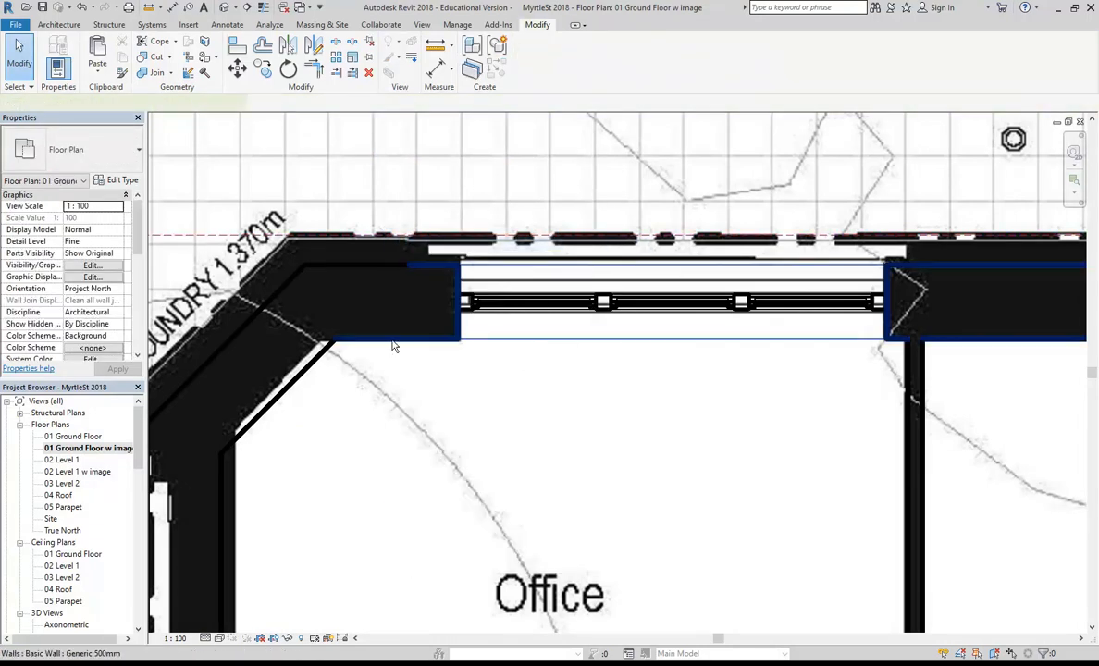
# - Duplicate the type of the corner office's Generic 500mm window wall as Generic 450mm
pyautogui.click(392, 344)
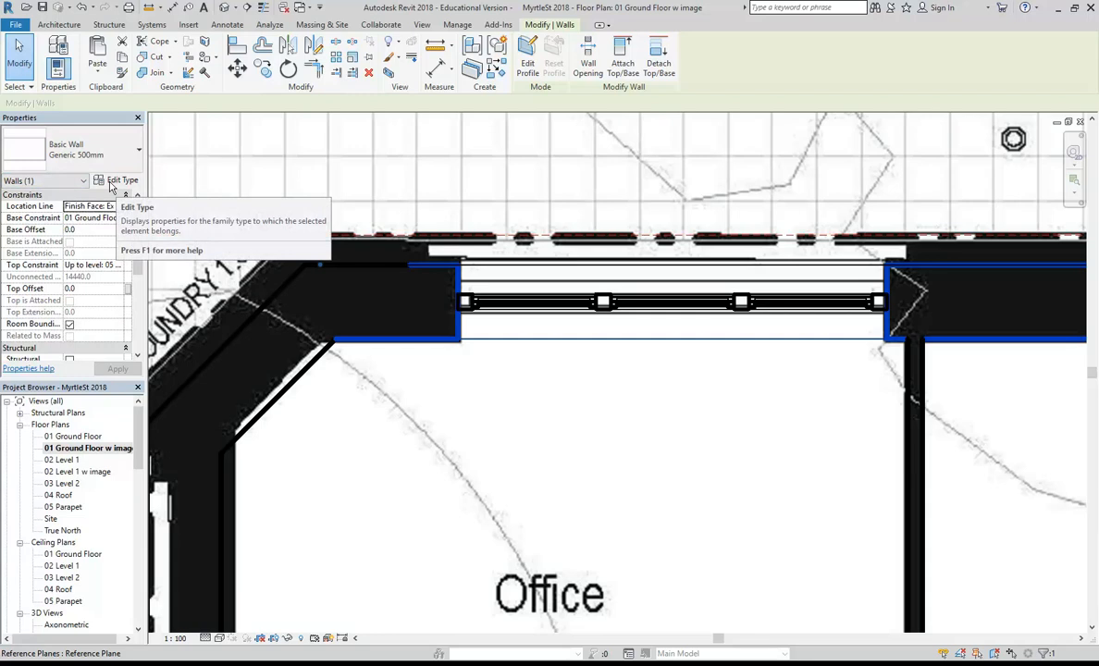
pyautogui.click(111, 184)
pyautogui.click(523, 161)
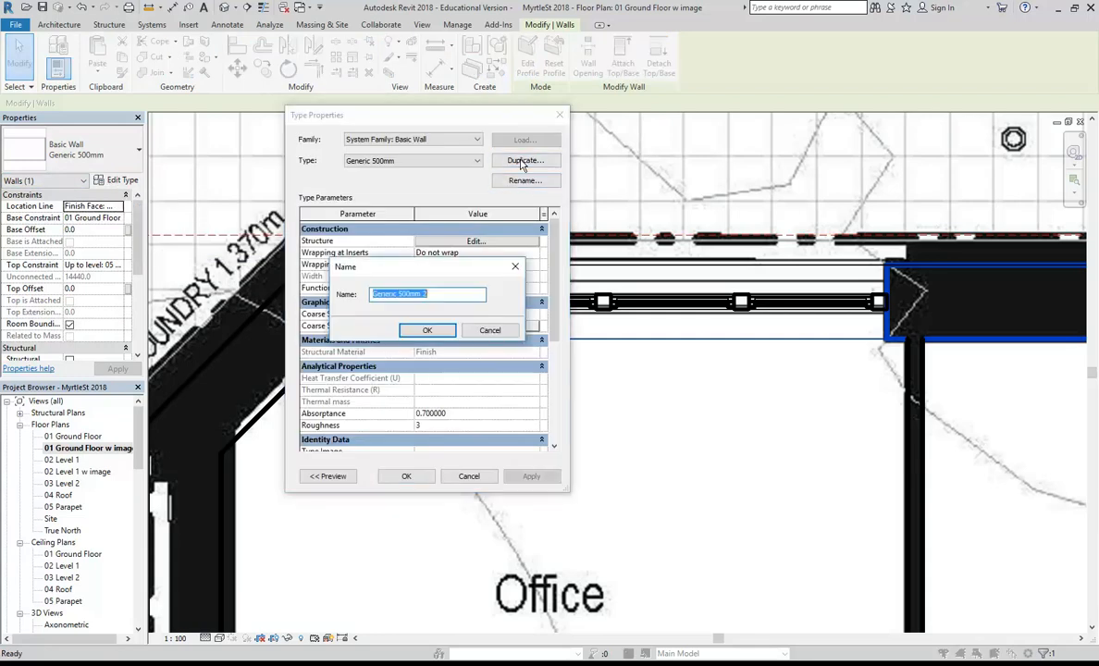
pyautogui.click(430, 294)
pyautogui.moveTo(412, 293); pyautogui.dragTo(403, 293)
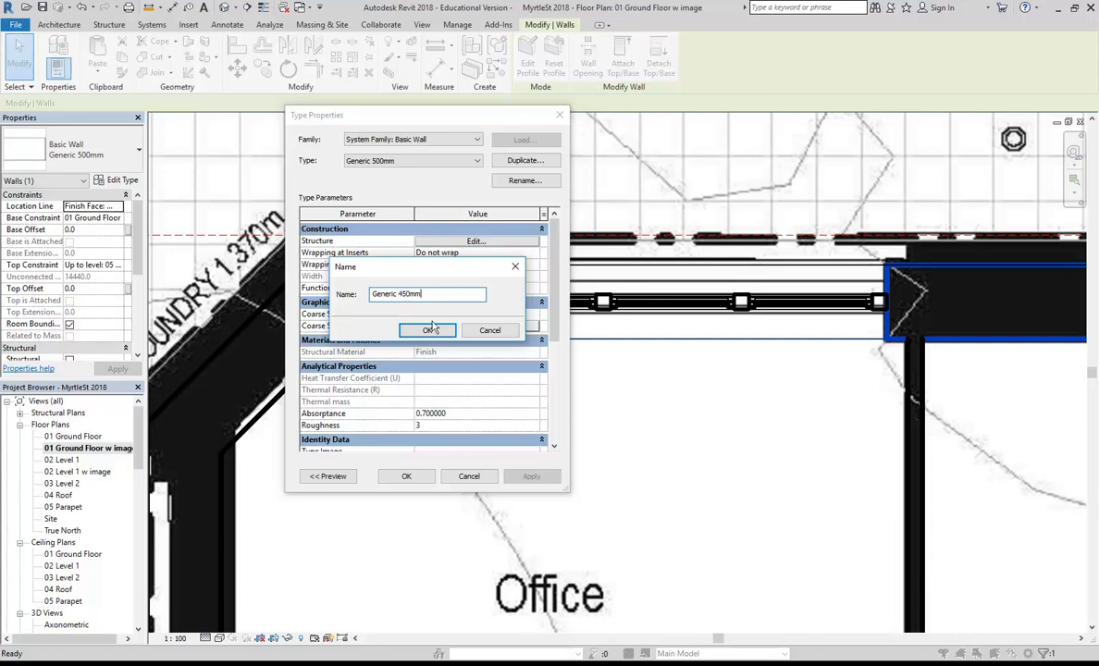
pyautogui.click(428, 330)
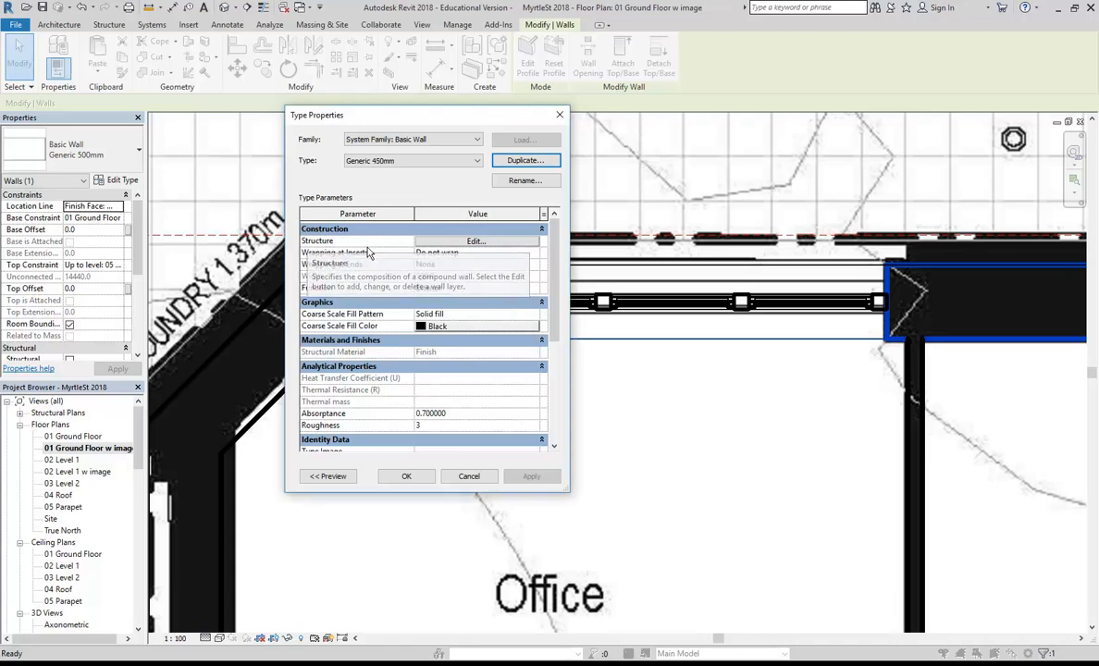
# - Set the new wall type's structure layer thickness to 450 mm and apply the type to the window wall
pyautogui.click(475, 241)
pyautogui.click(458, 269)
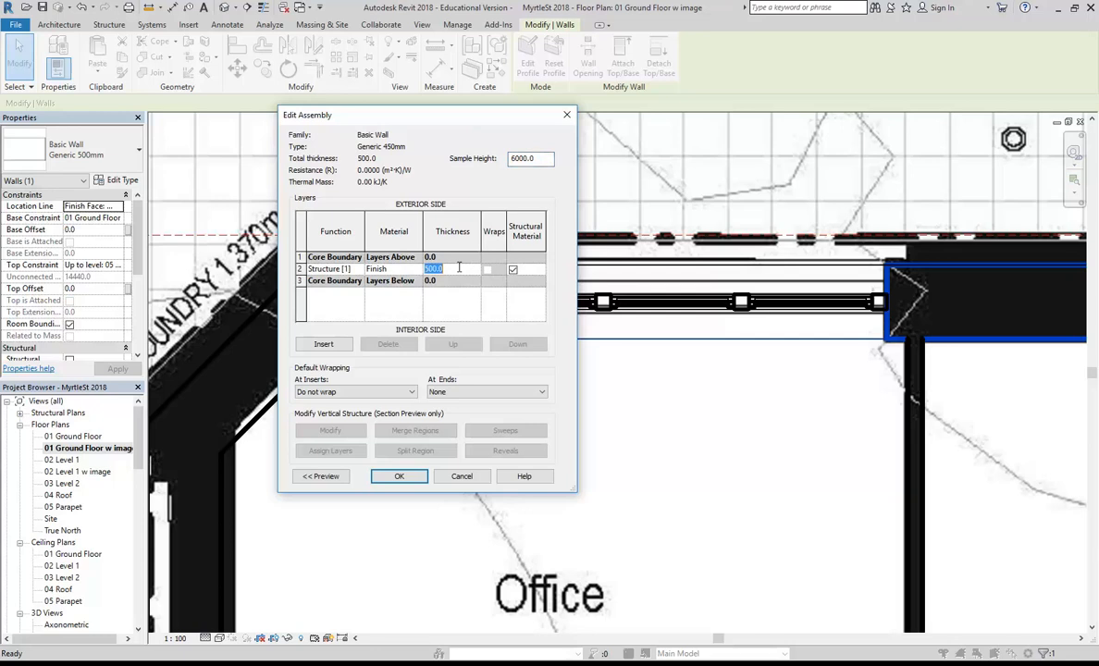
pyautogui.write('45')
pyautogui.click(400, 477)
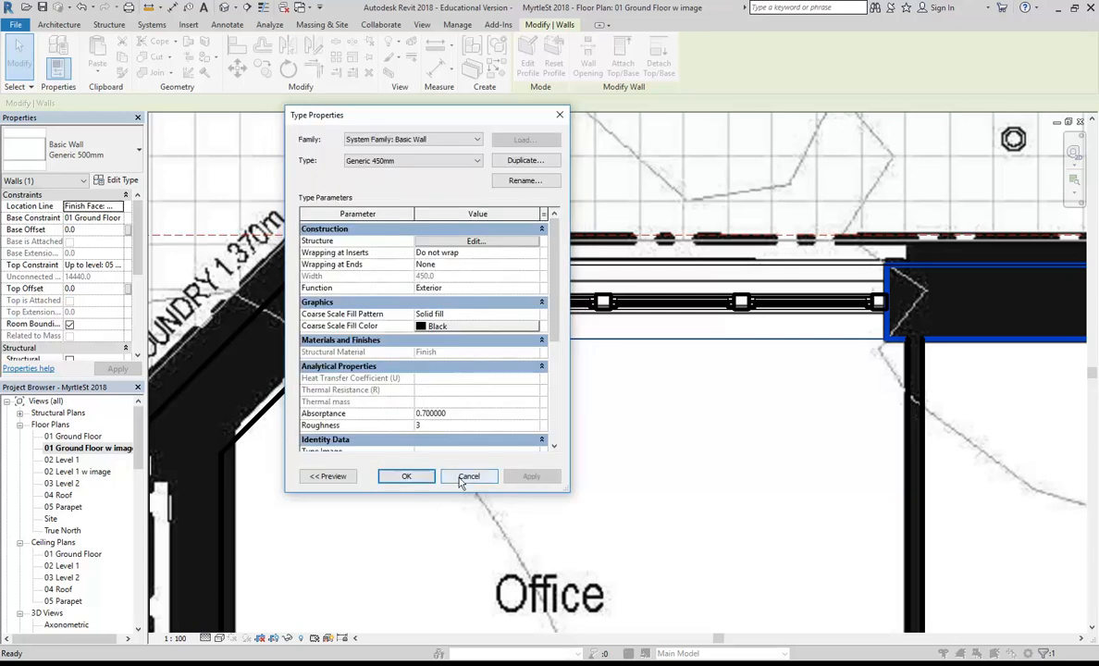
pyautogui.click(406, 476)
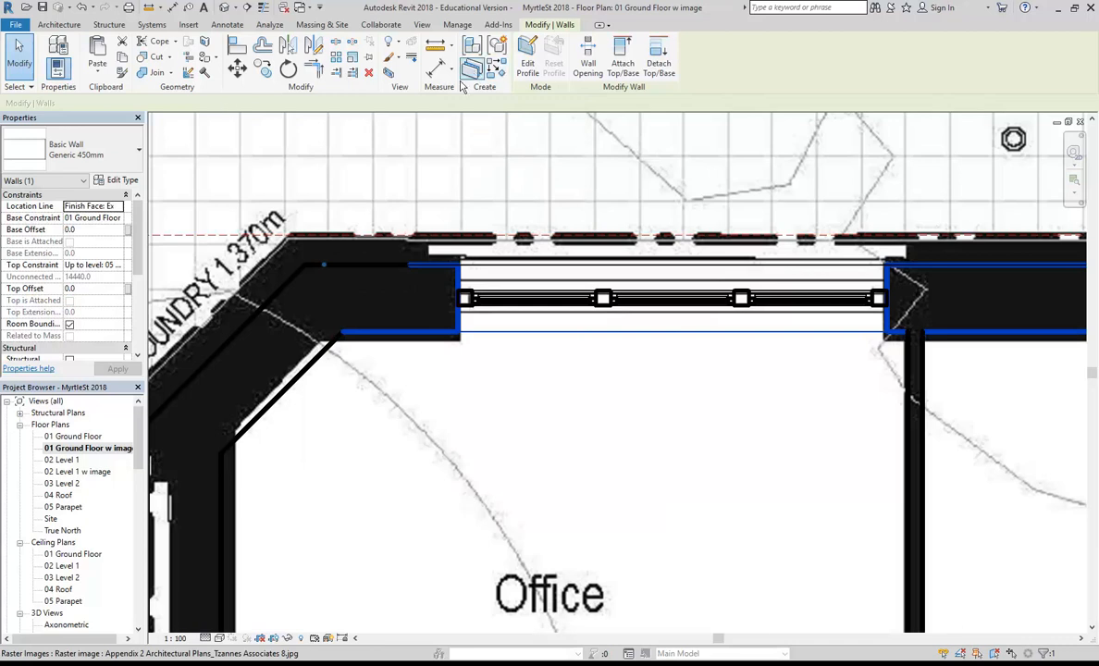
# - Rename the window wall's type Generic 450mm as Generic 550mm
pyautogui.click(113, 180)
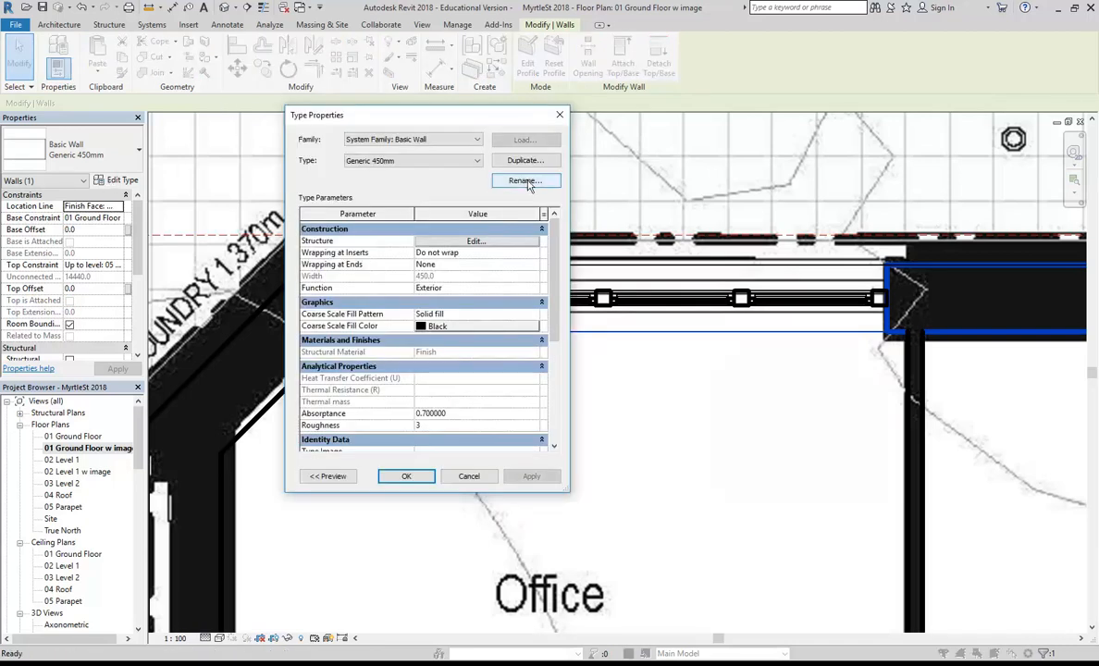
pyautogui.click(524, 182)
pyautogui.click(457, 307)
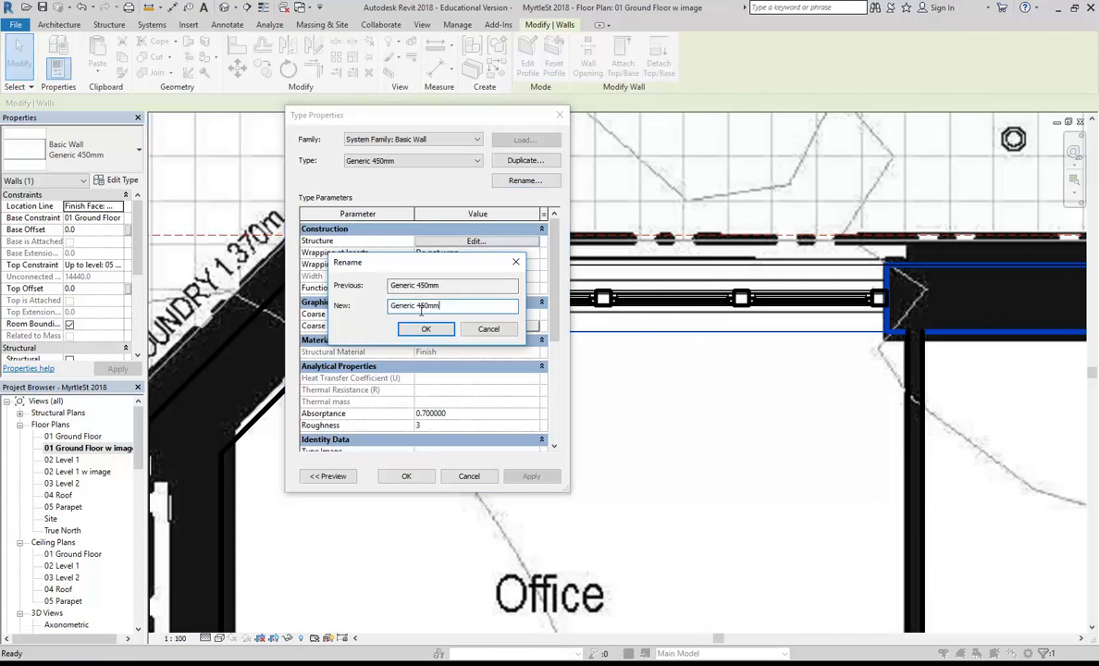
pyautogui.write('5')
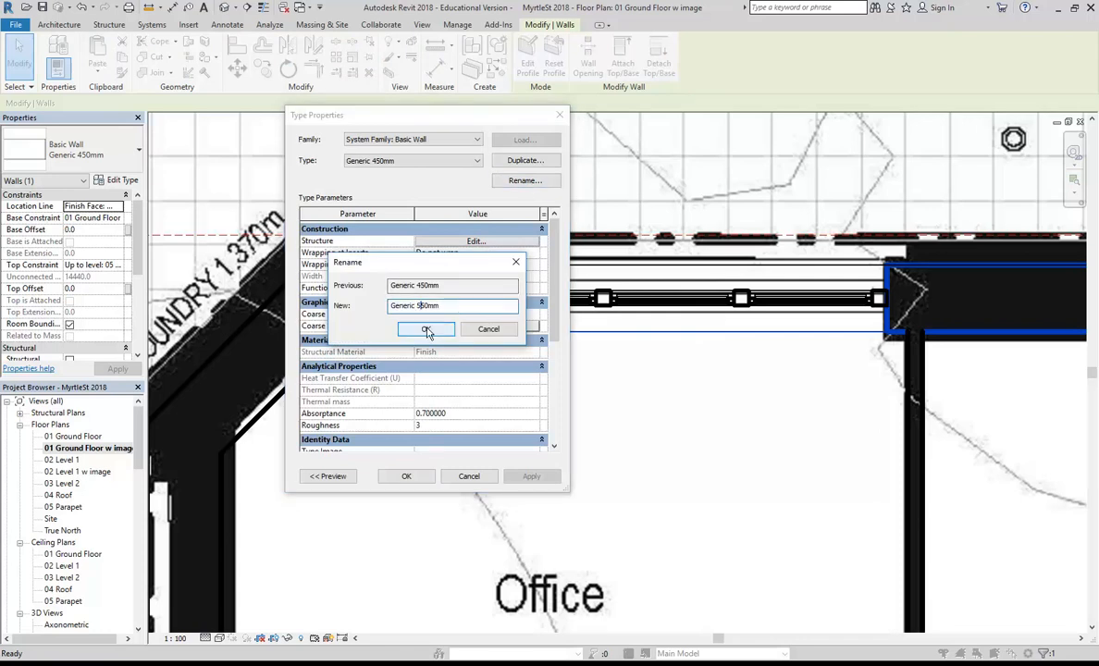
pyautogui.click(427, 329)
# - Set the structure layer thickness of the Generic 550mm wall type to 550 mm and confirm the type changes
pyautogui.click(431, 242)
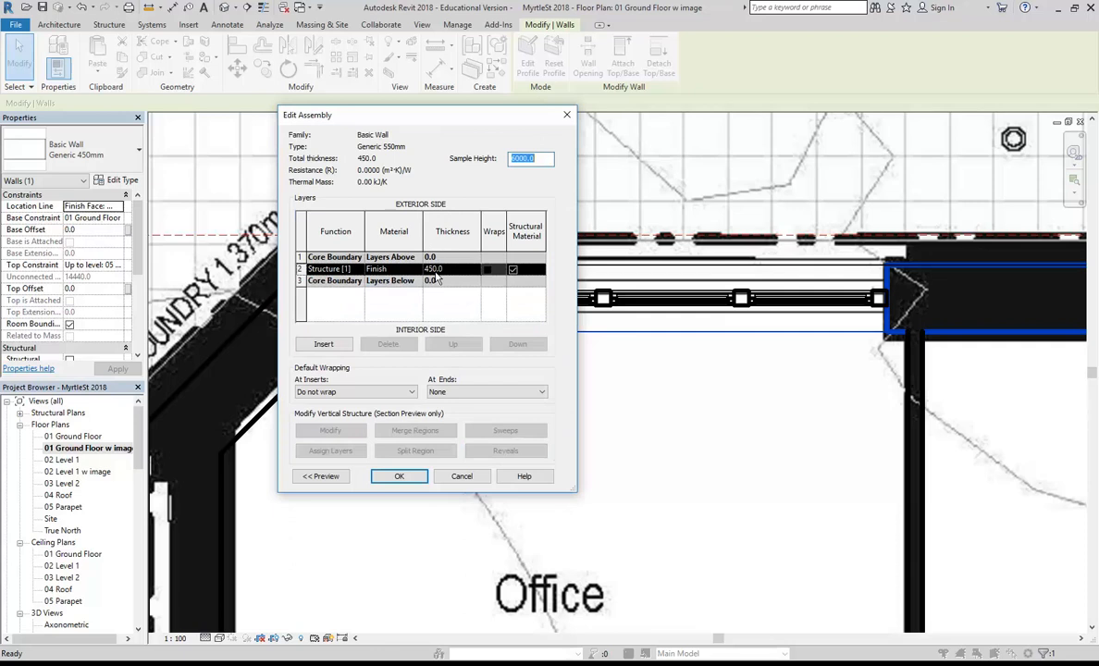
pyautogui.click(431, 269)
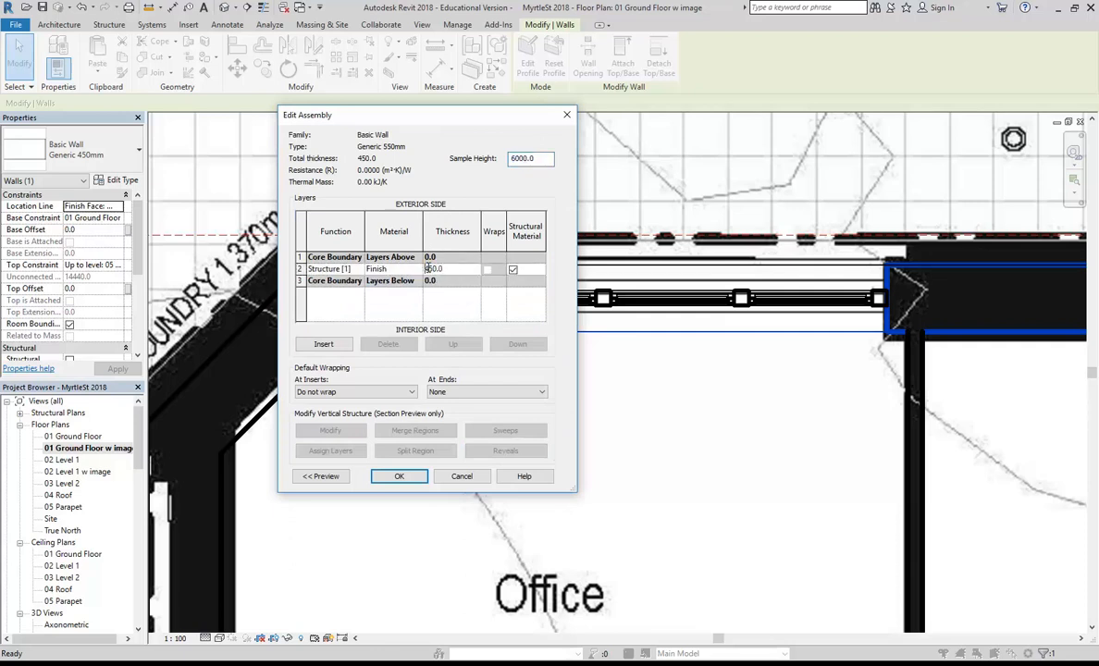
pyautogui.click(399, 475)
pyautogui.click(407, 477)
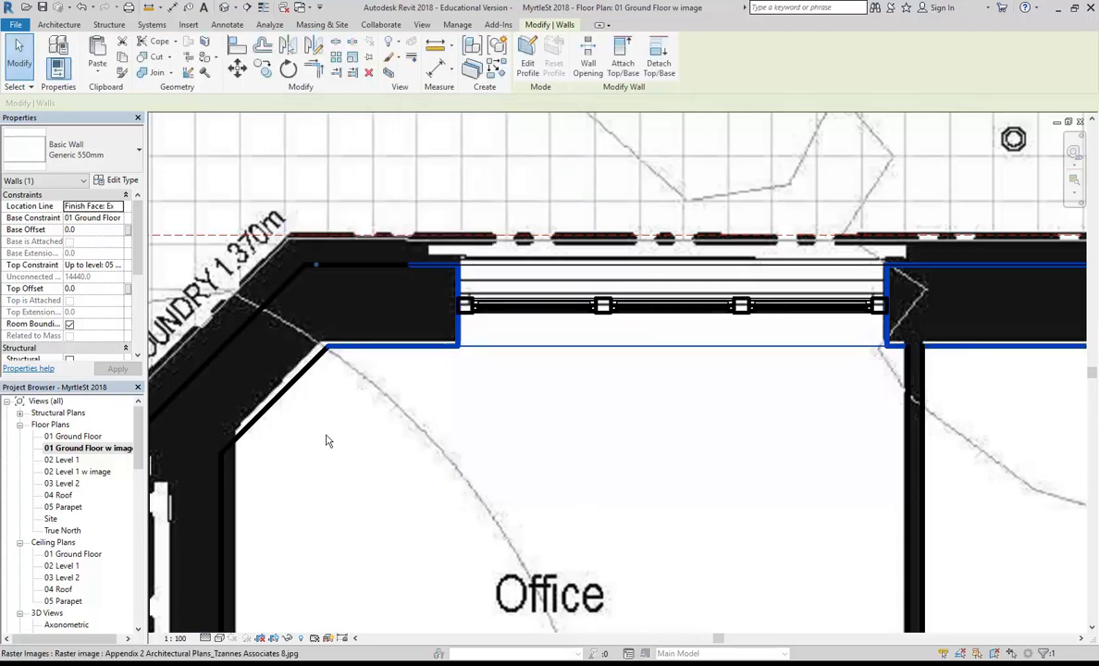
# - Offset the Generic 550mm window wall of the corner office 50 mm outward, without keeping a copy
pyautogui.scroll(3, 400, 314)
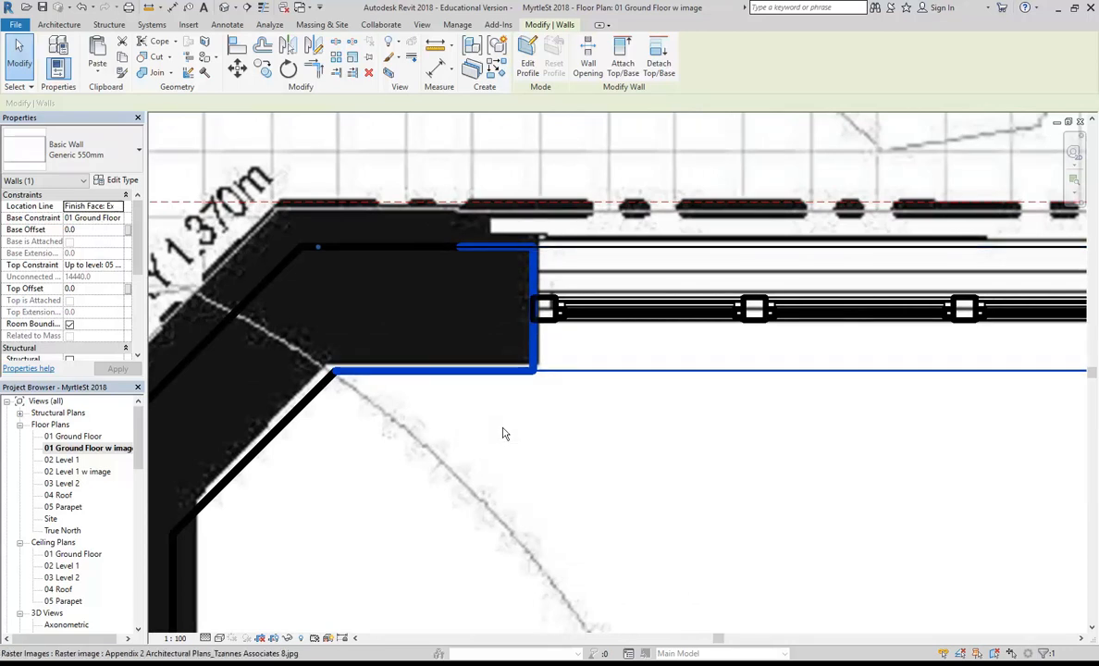
pyautogui.scroll(-2, 503, 434)
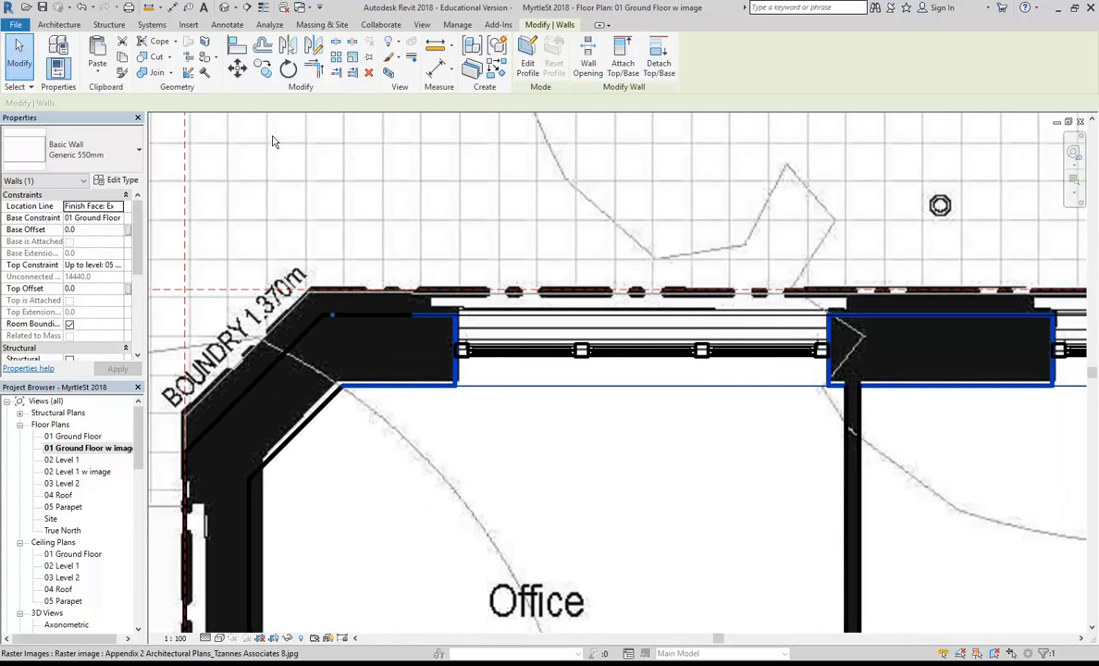
pyautogui.click(263, 46)
pyautogui.moveTo(182, 103); pyautogui.dragTo(127, 107)
pyautogui.write('50.0')
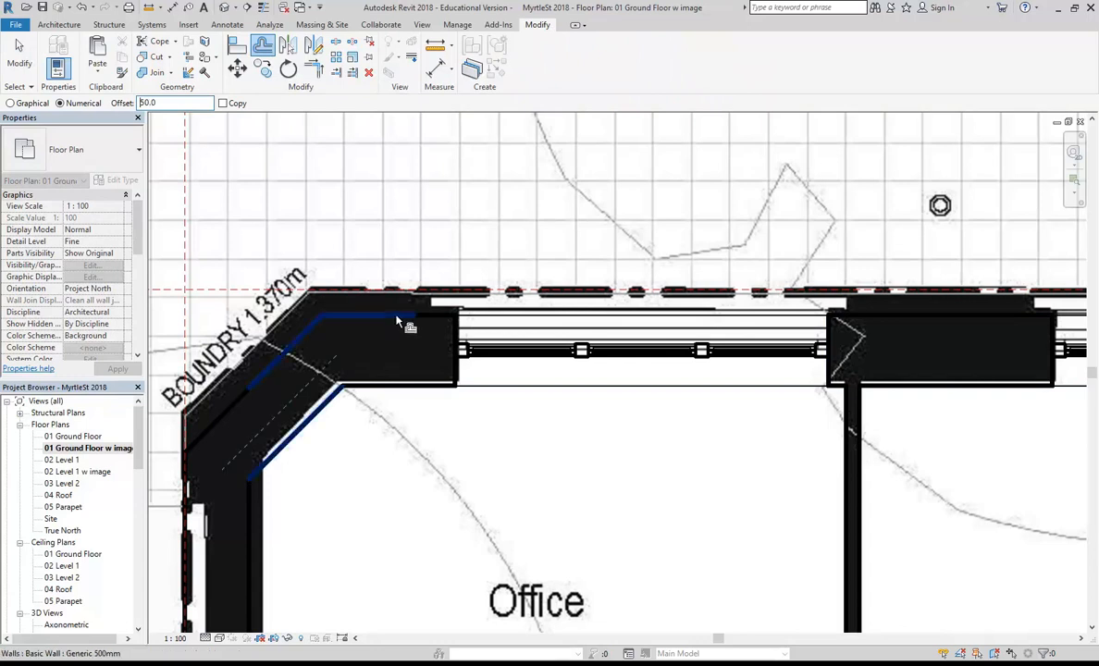
pyautogui.press('Tab')
pyautogui.click(405, 289)
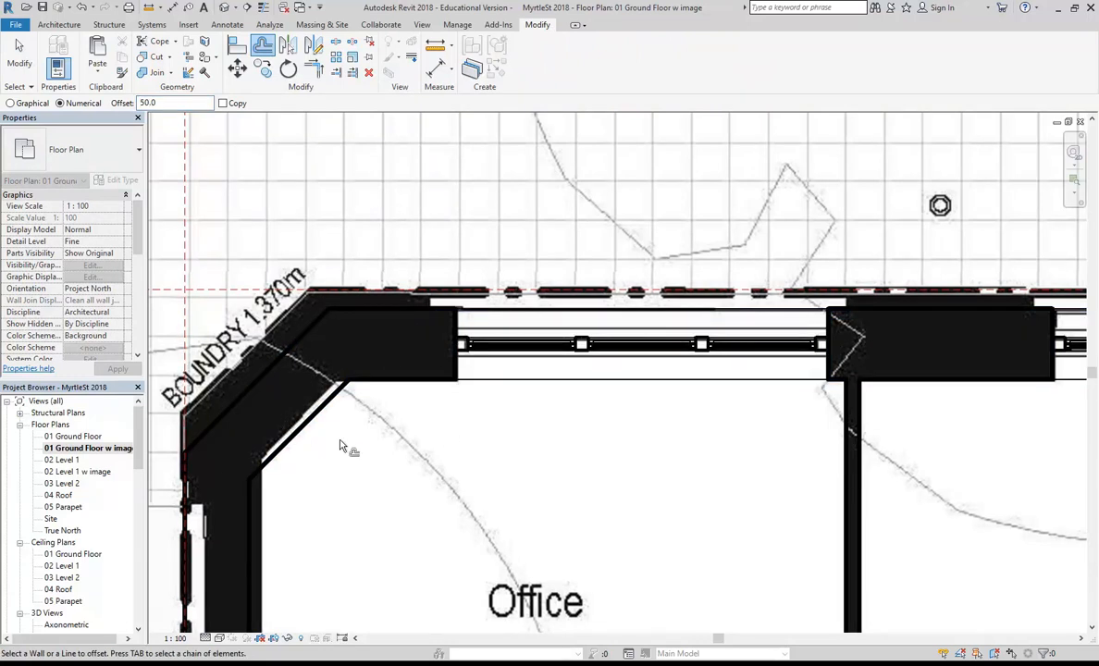
# - Offset the diagonal wall at the chamfered corner outward in 50 mm increments to match the plan image's inner edge, and end the Offset command
pyautogui.scroll(3, 305, 446)
pyautogui.moveTo(381, 461); pyautogui.dragTo(506, 451, button='middle')
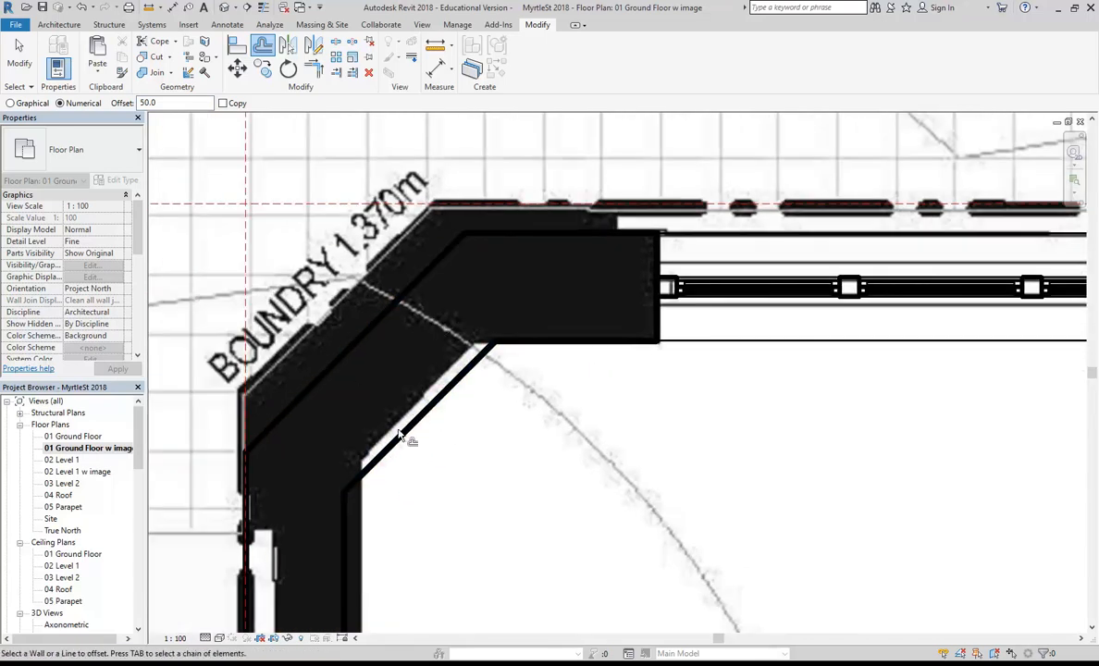
pyautogui.click(417, 447)
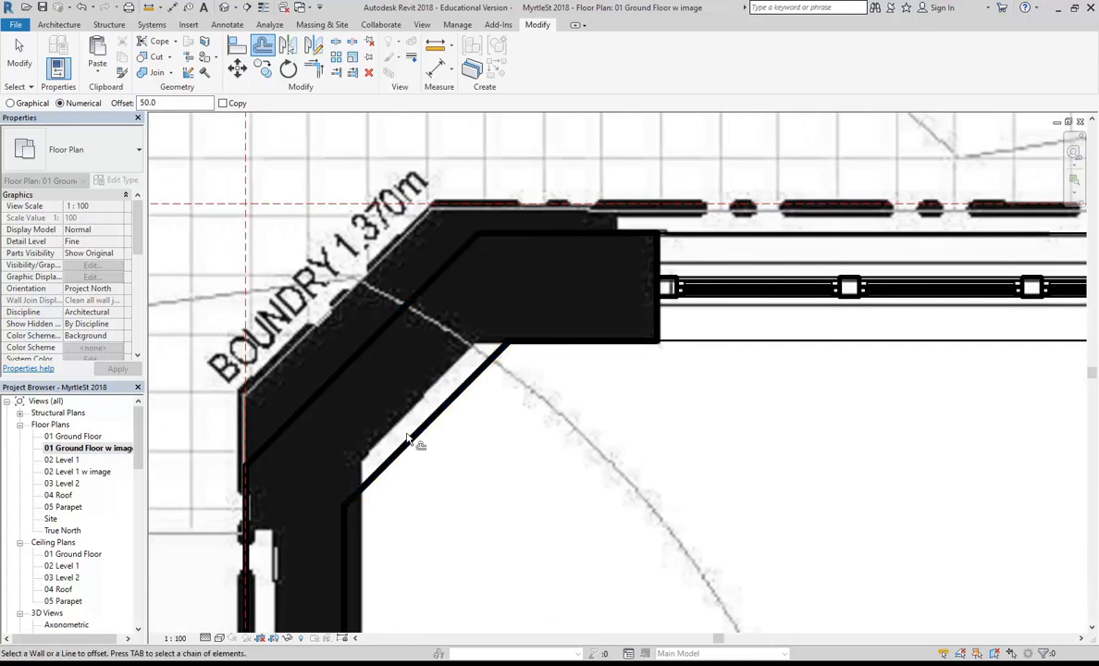
pyautogui.click(361, 364)
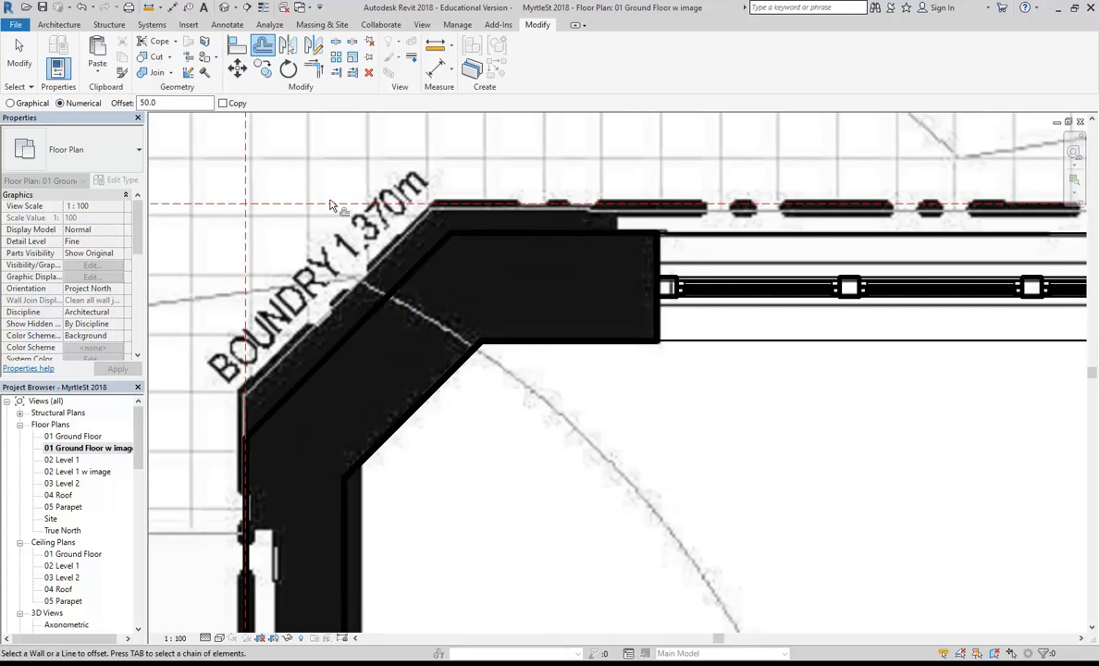
pyautogui.press('Escape')
pyautogui.press('Escape')
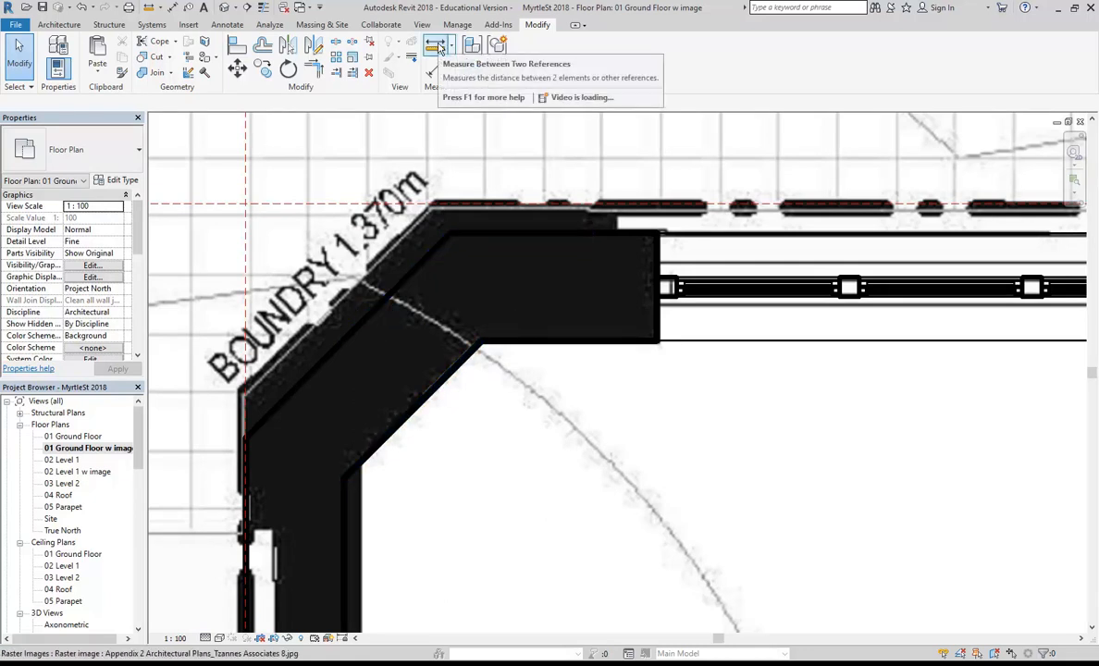
# - Measure the perpendicular gap between the diagonal wall's exterior face and the image's wall edge at the boundary
pyautogui.click(437, 46)
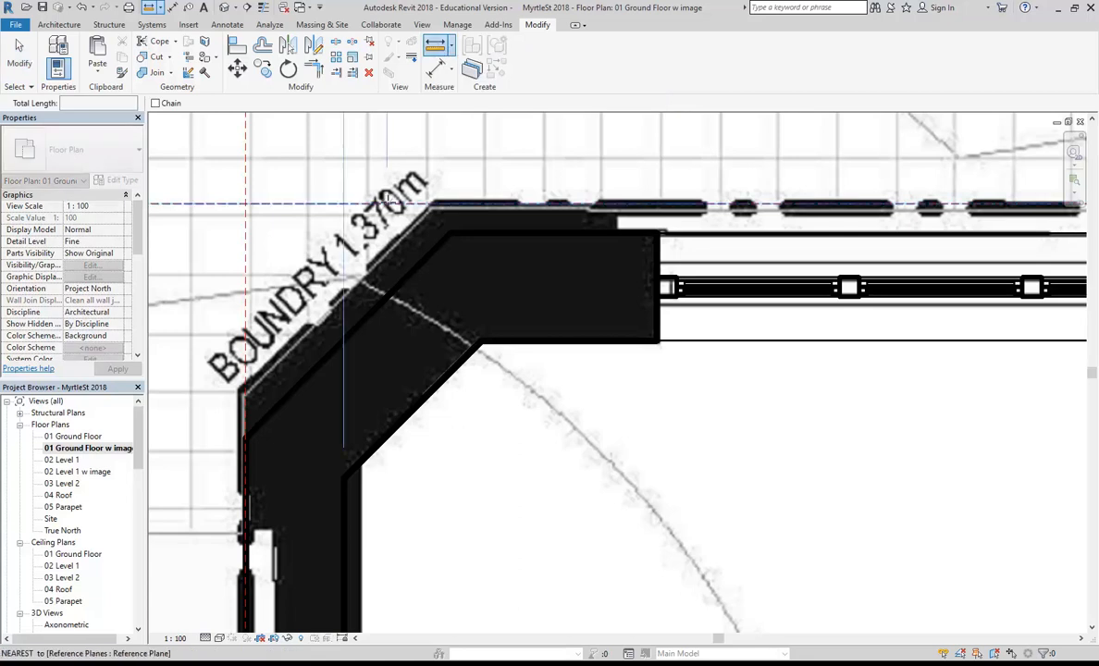
pyautogui.click(393, 292)
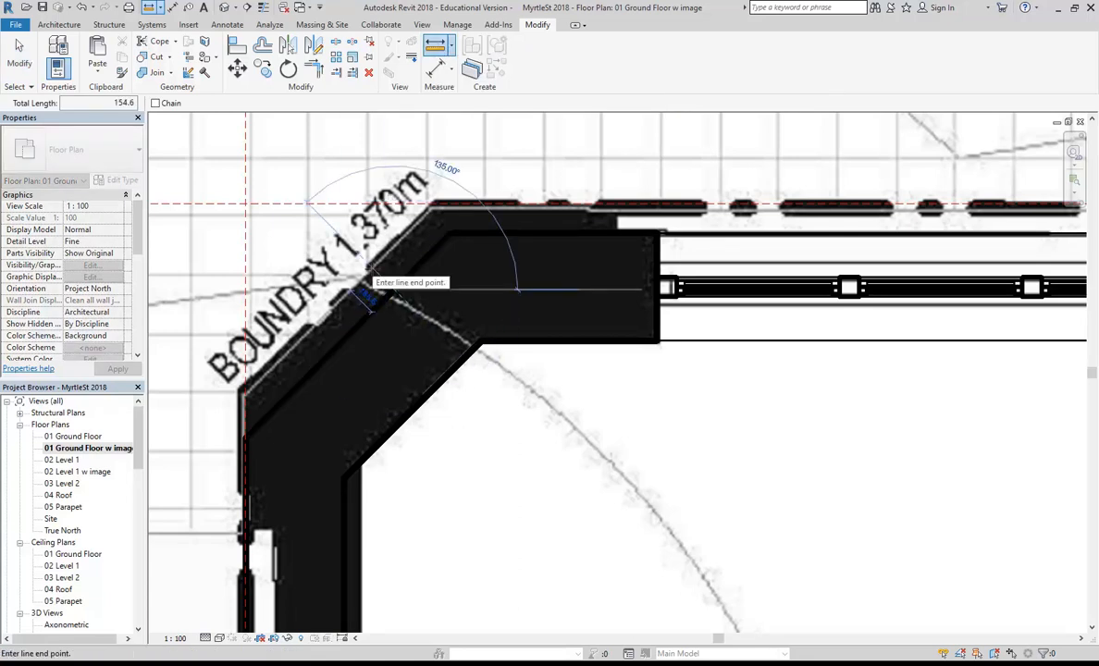
pyautogui.click(369, 271)
pyautogui.rightClick(273, 170)
pyautogui.click(312, 184)
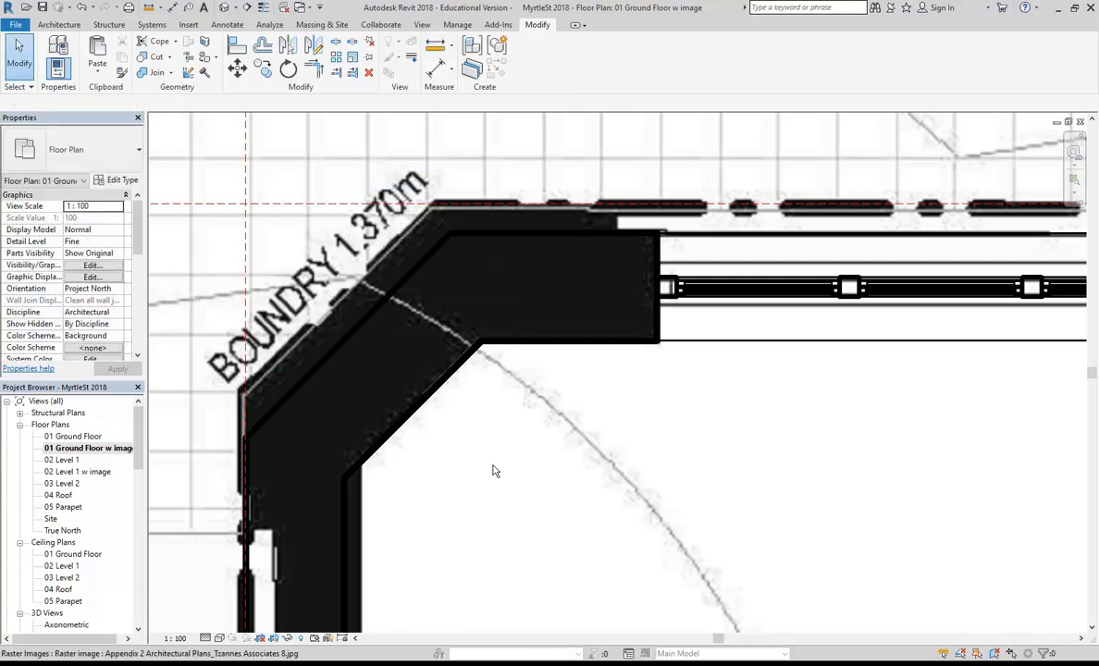
# - Set the location line of the diagonal wall at the chamfered corner to Finish Face: Interior
pyautogui.scroll(-2, 490, 468)
pyautogui.click(435, 454)
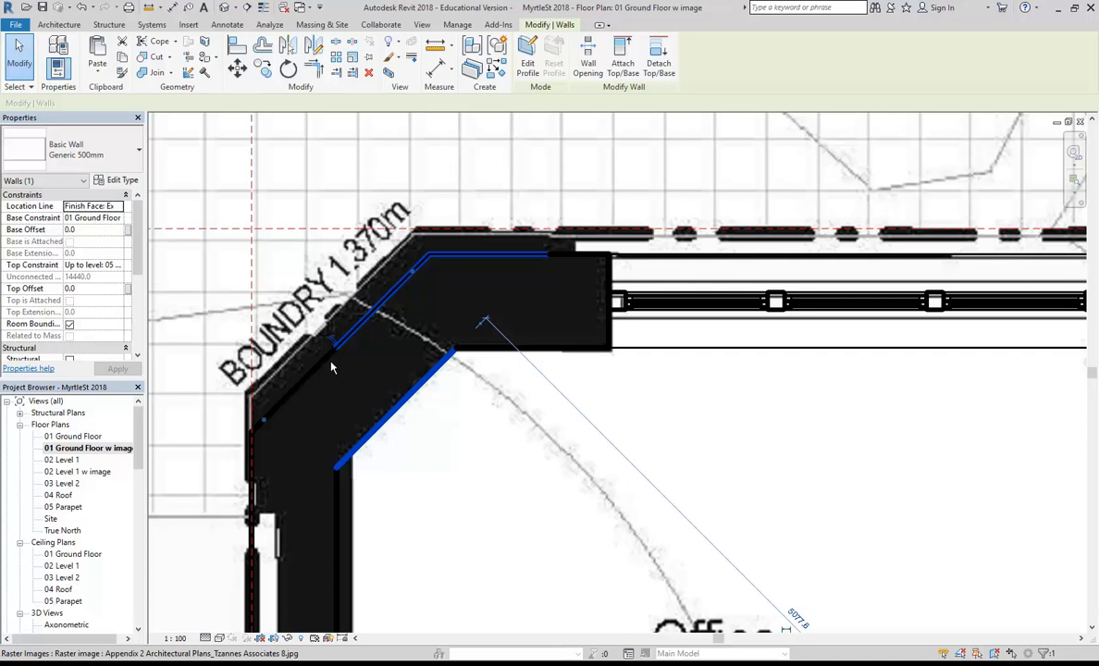
pyautogui.scroll(-2, 273, 324)
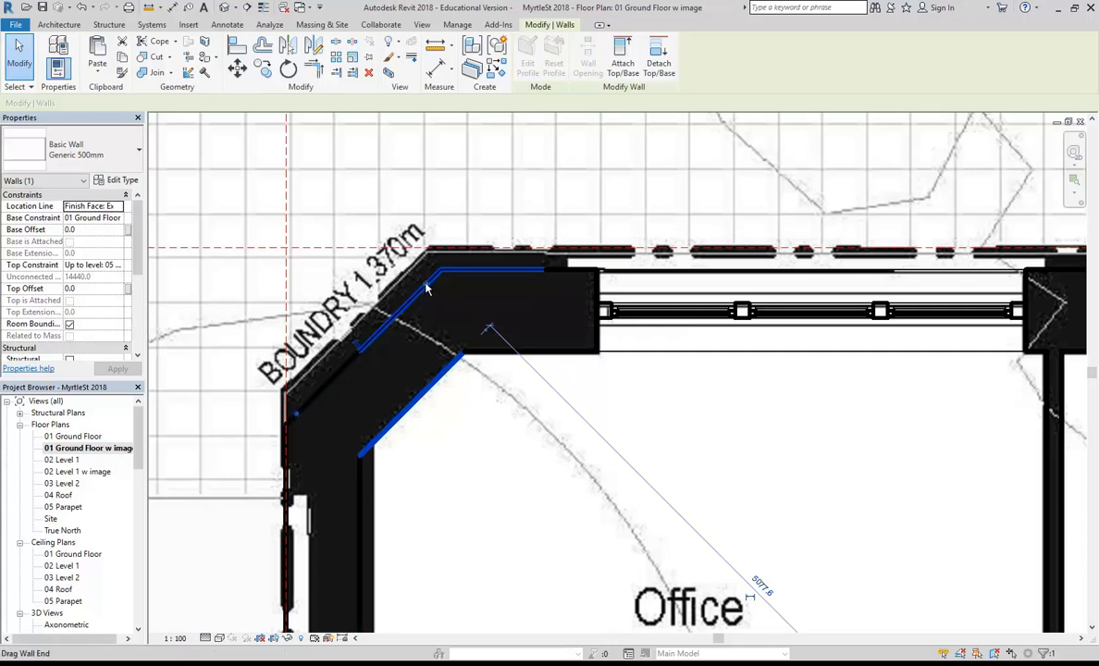
pyautogui.scroll(-3, 411, 301)
pyautogui.moveTo(407, 313); pyautogui.dragTo(360, 293, button='middle')
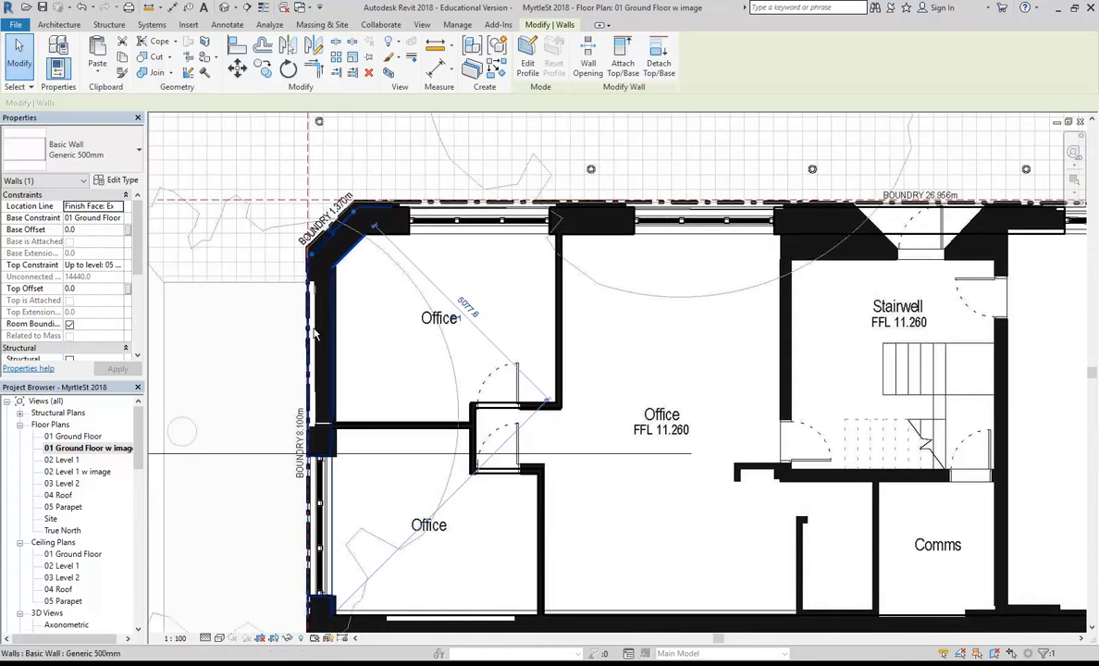
pyautogui.moveTo(335, 338); pyautogui.dragTo(324, 304, button='middle')
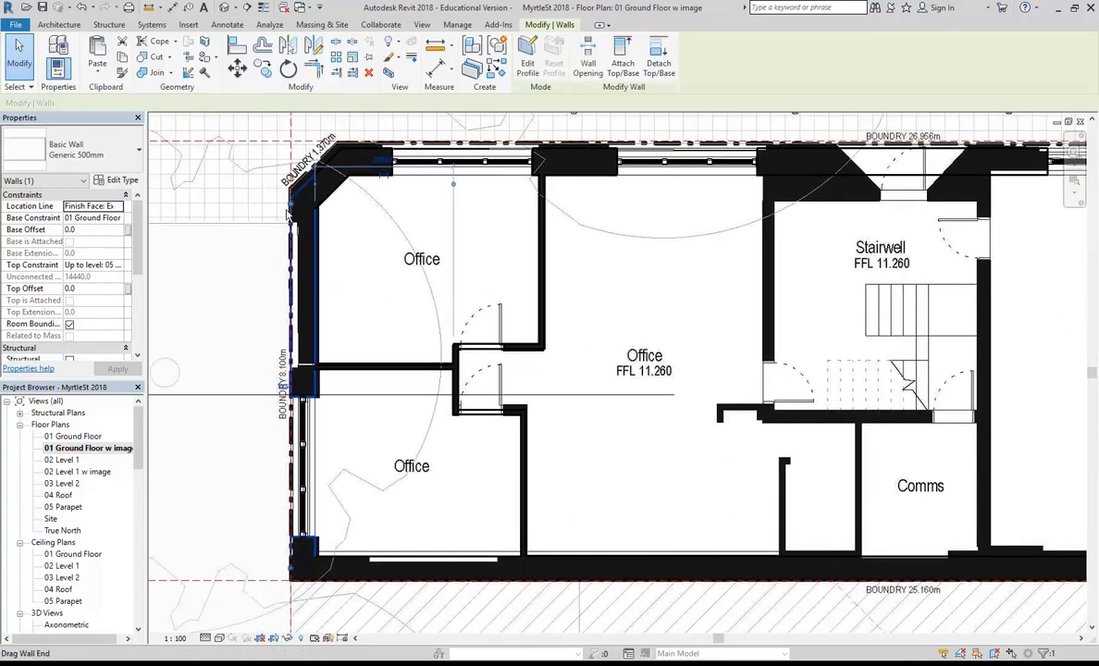
pyautogui.scroll(5, 305, 213)
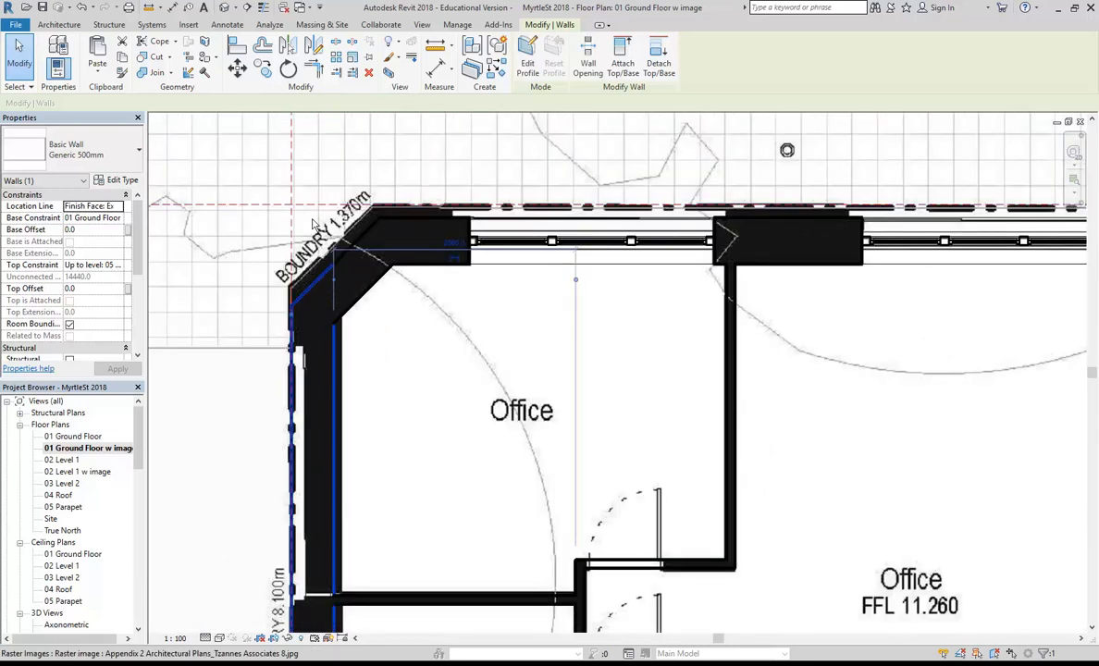
pyautogui.click(372, 353)
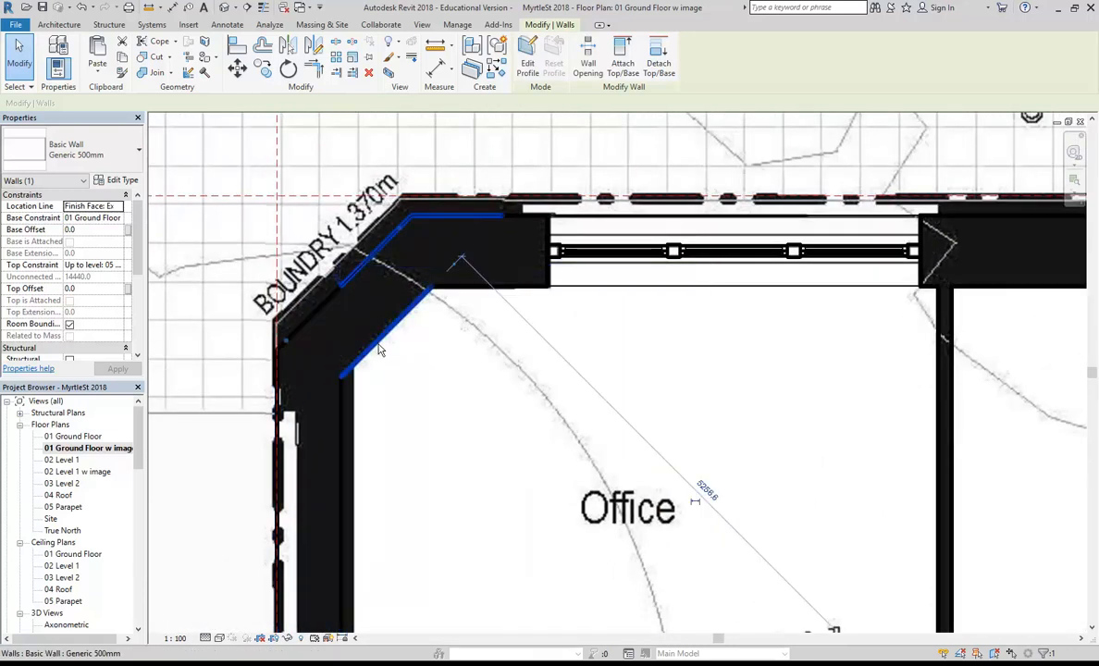
pyautogui.click(119, 206)
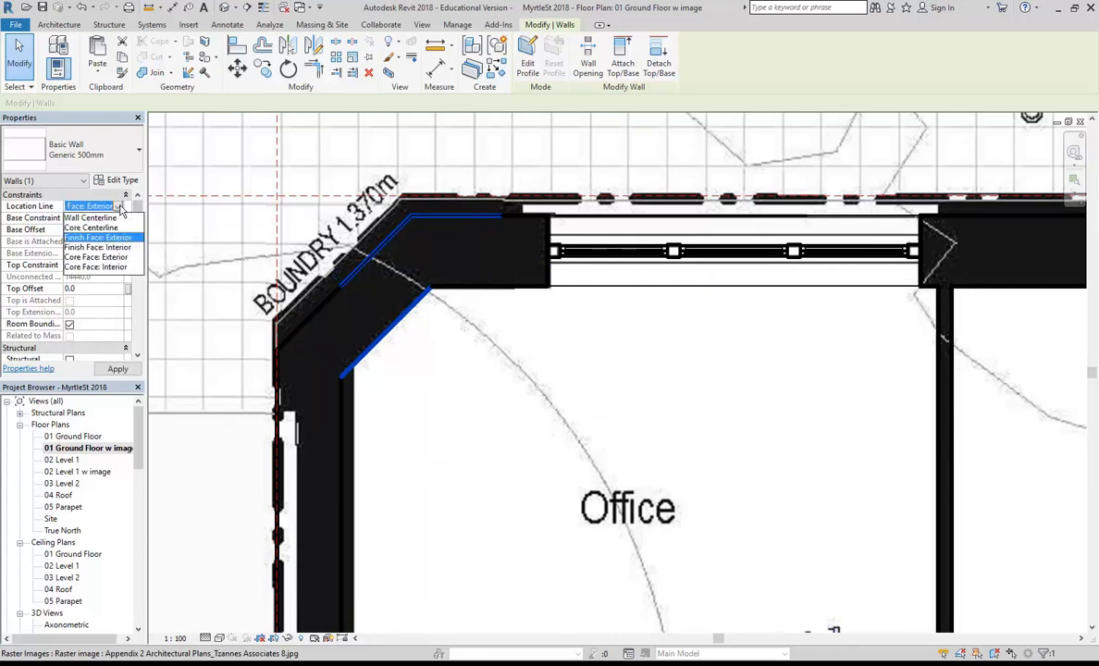
pyautogui.click(92, 248)
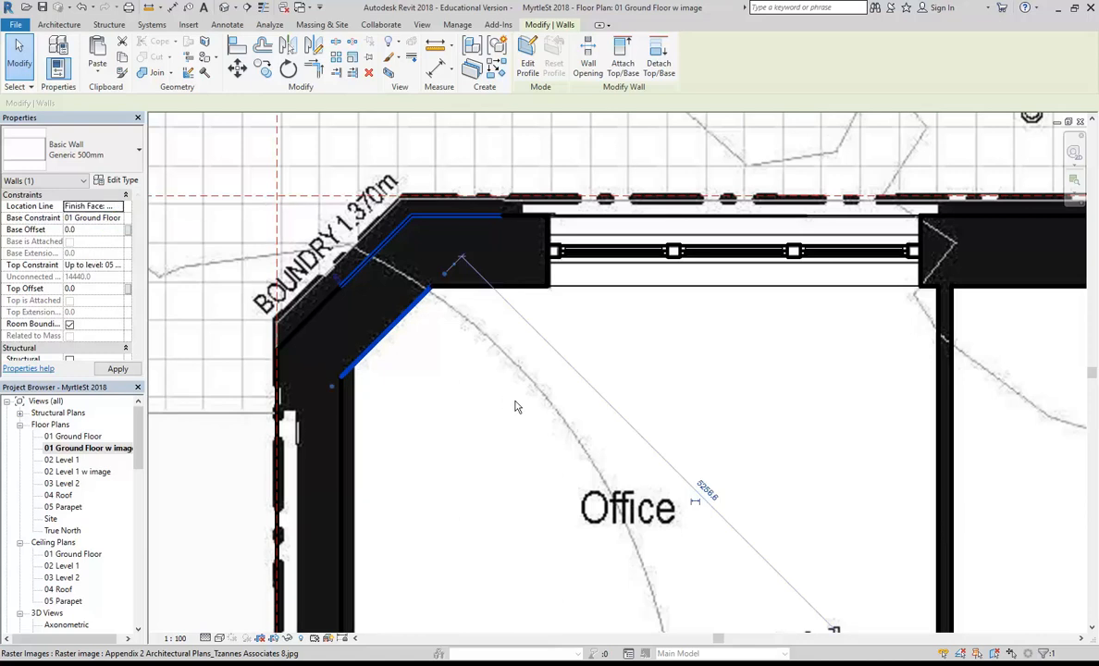
pyautogui.moveTo(445, 272); pyautogui.dragTo(446, 270)
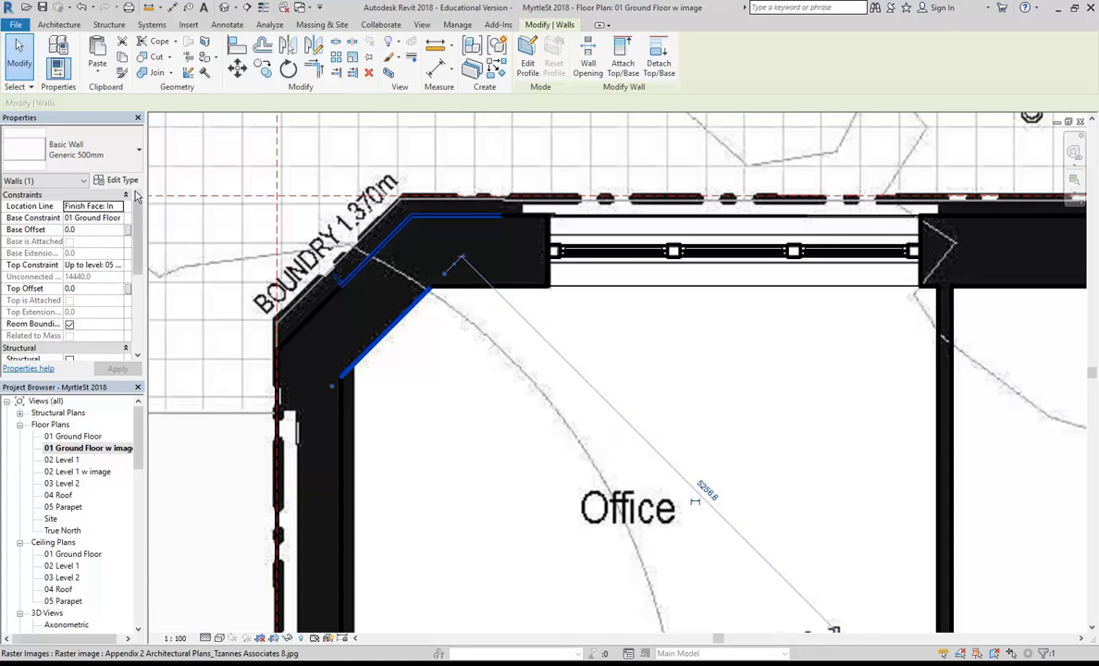
# - Duplicate the diagonal wall's type under the name Generic 650mm
pyautogui.click(115, 179)
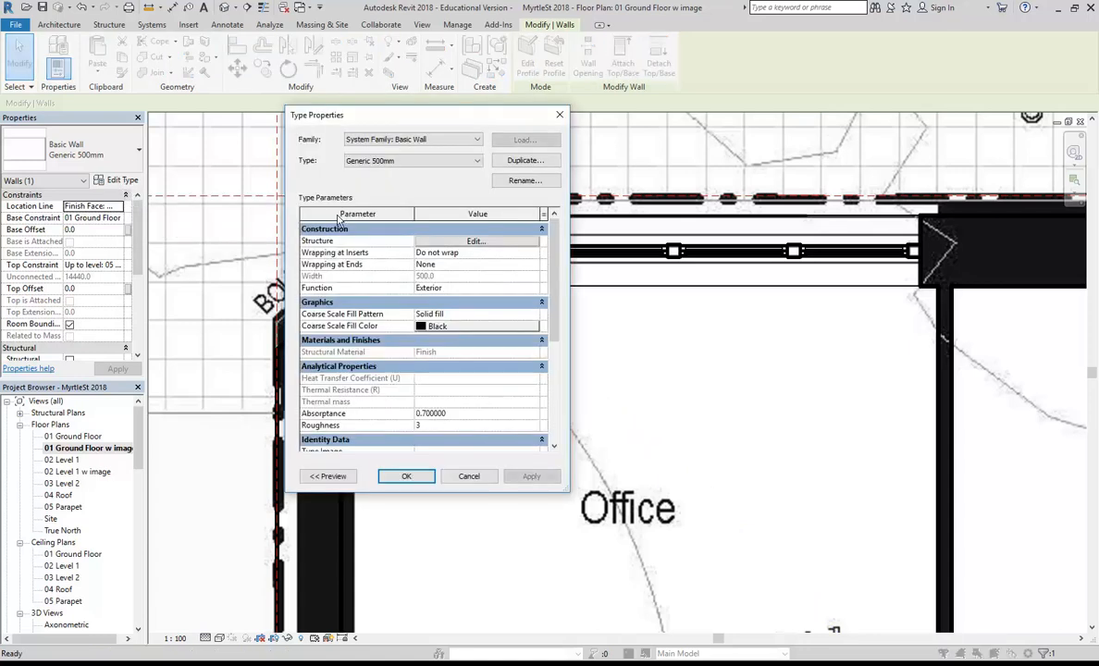
pyautogui.click(523, 160)
pyautogui.click(453, 290)
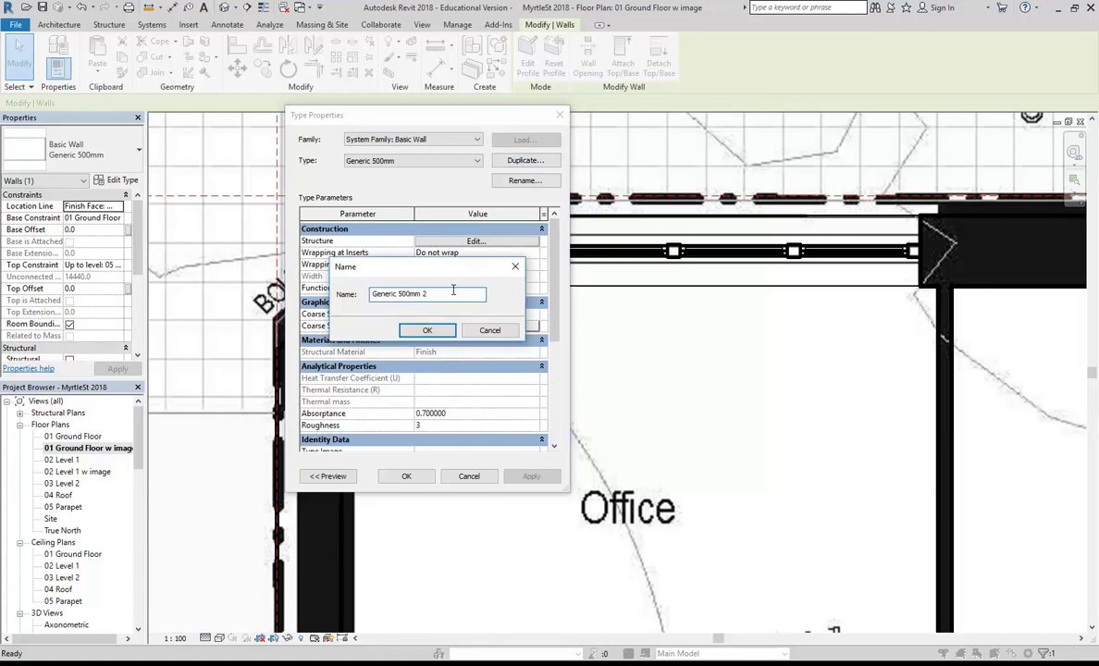
pyautogui.click(403, 294)
pyautogui.press('BackSpace')
pyautogui.write('6')
pyautogui.click(411, 334)
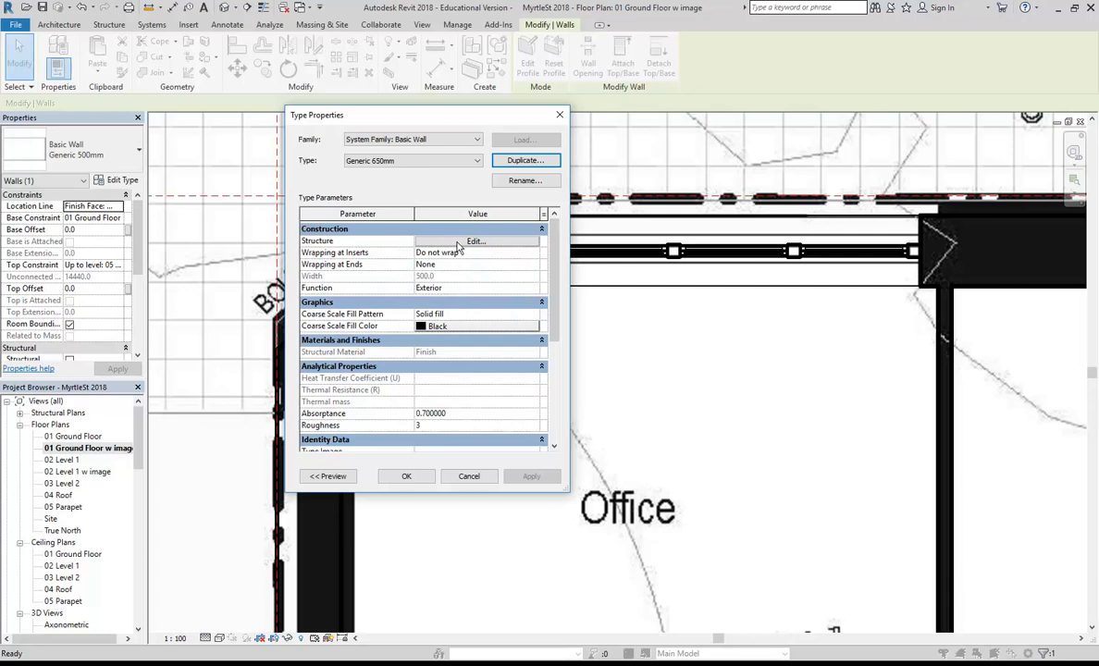
# - Set the structure layer thickness of the Generic 650mm wall type to 650 mm and confirm the type changes
pyautogui.click(457, 242)
pyautogui.click(429, 269)
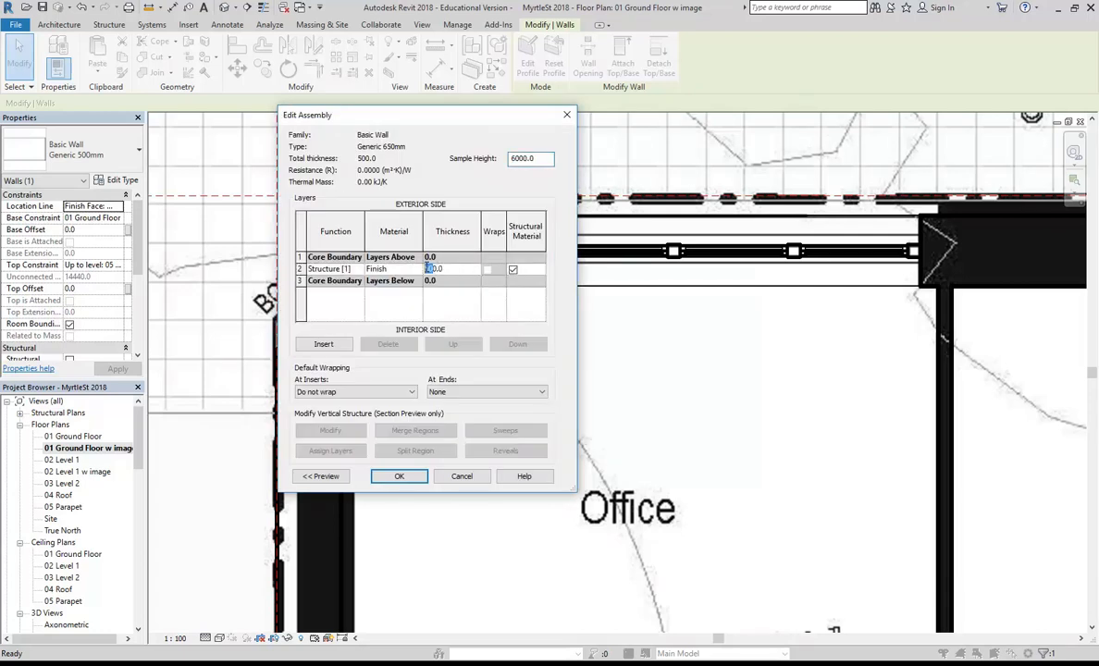
pyautogui.write('65')
pyautogui.click(399, 475)
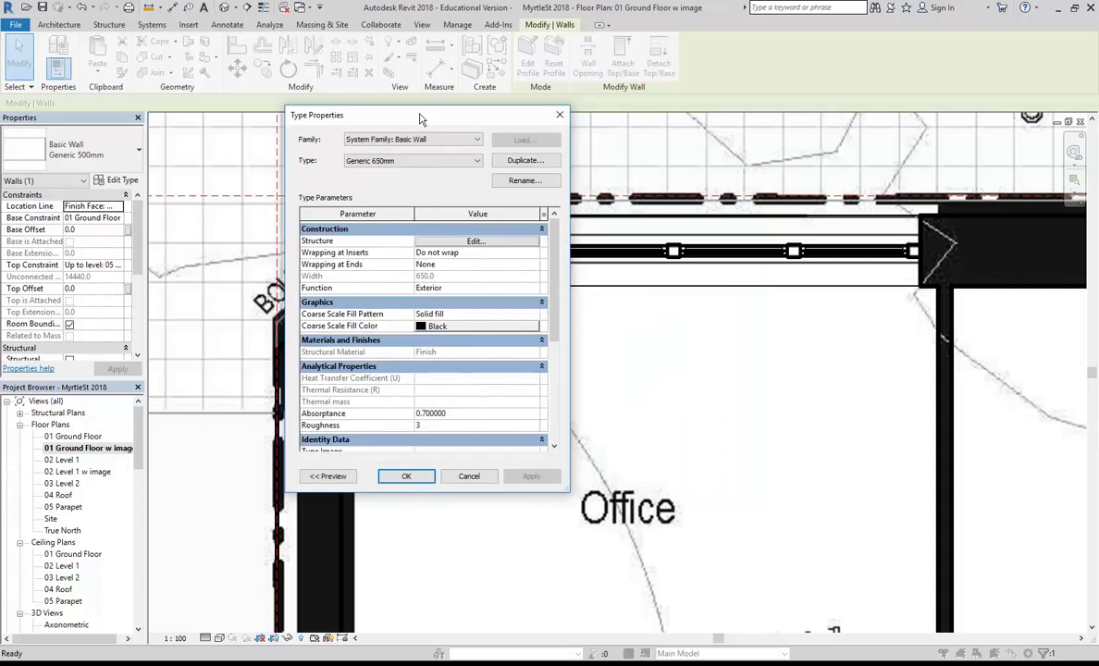
pyautogui.moveTo(421, 116); pyautogui.dragTo(746, 119)
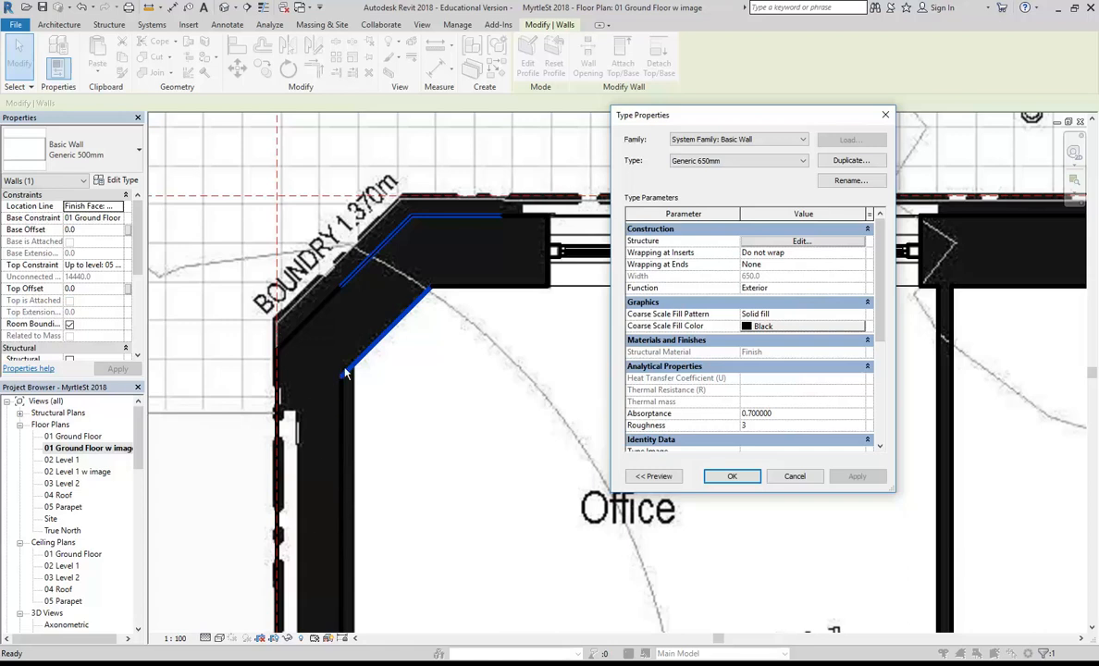
pyautogui.click(735, 475)
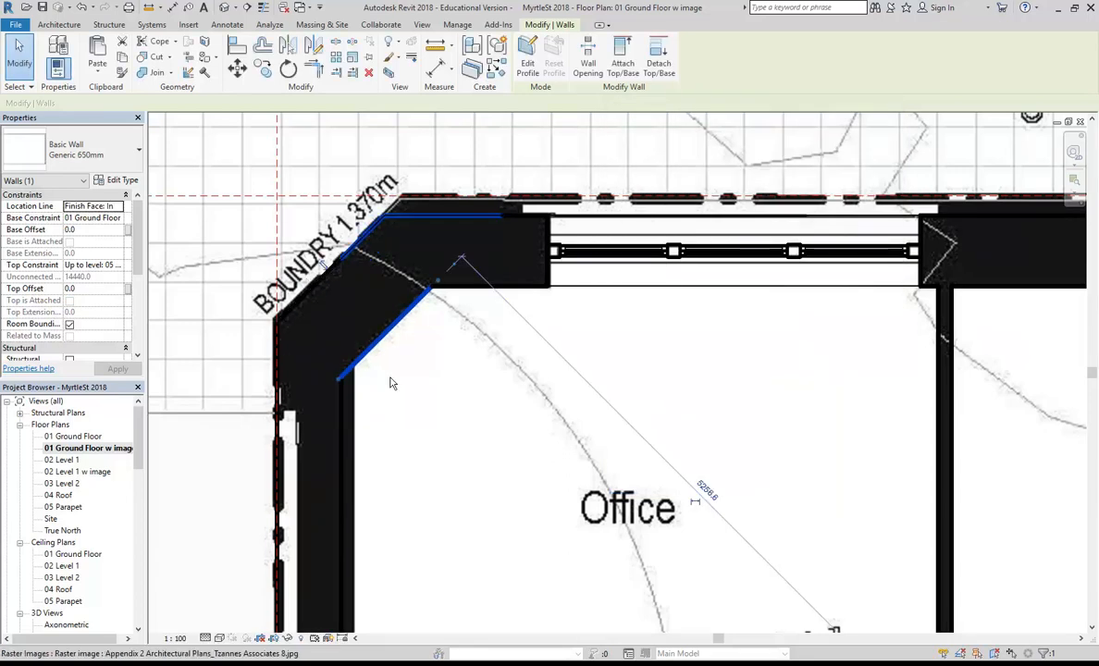
# - Measure the gap between the interior face of the wall along the 8.100m boundary and the plan image's inner wall edge
pyautogui.scroll(-3, 387, 374)
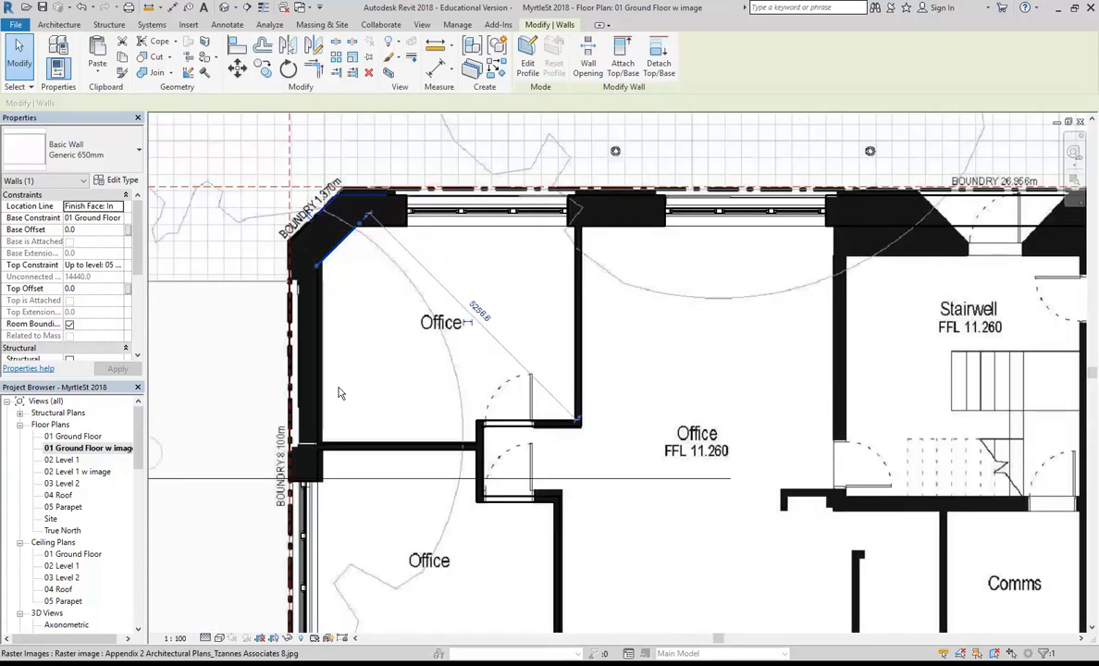
pyautogui.scroll(4, 233, 449)
pyautogui.moveTo(281, 450); pyautogui.dragTo(224, 470, button='middle')
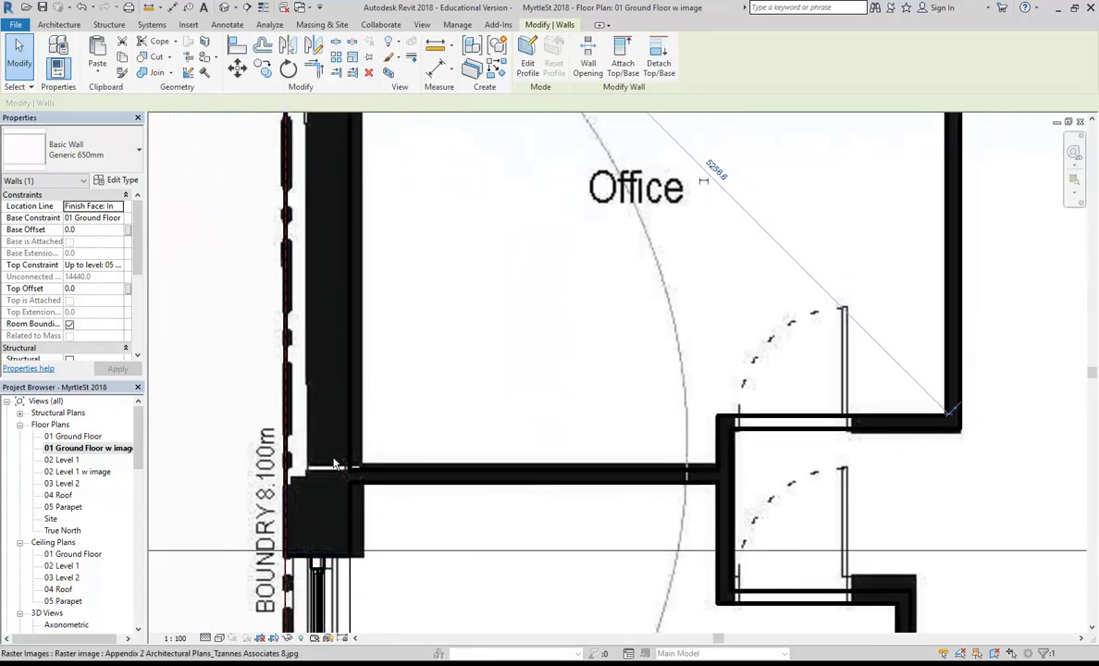
pyautogui.moveTo(288, 499)
pyautogui.mouseDown(button='middle')
pyautogui.moveTo(282, 484)
pyautogui.moveTo(287, 499)
pyautogui.mouseUp(button='middle')
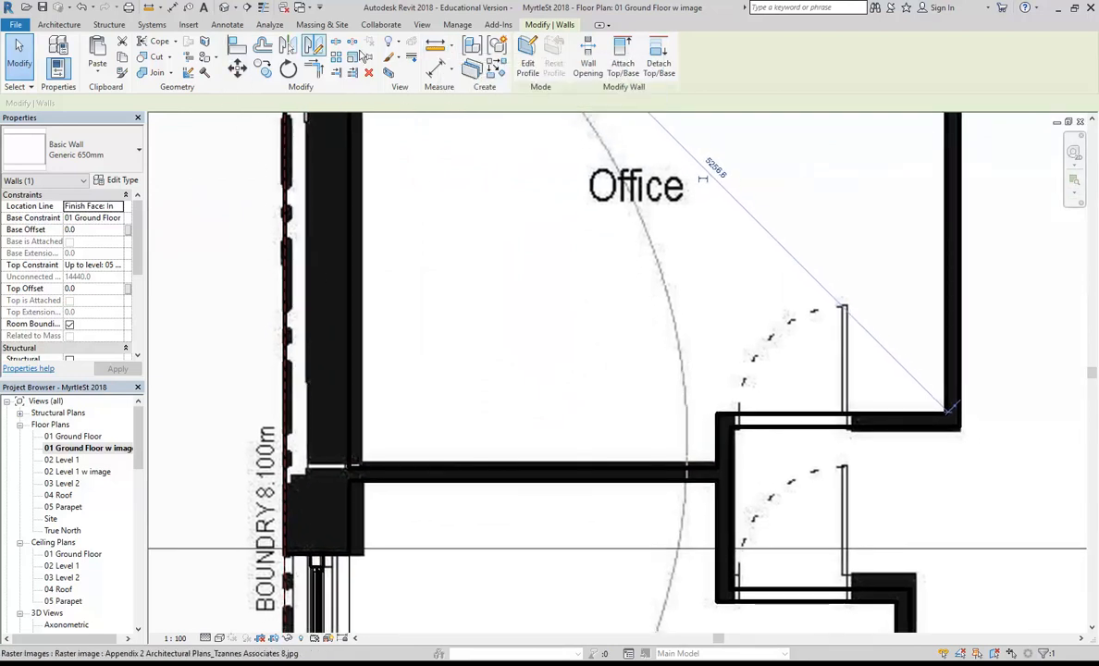
pyautogui.click(435, 45)
pyautogui.scroll(5, 347, 466)
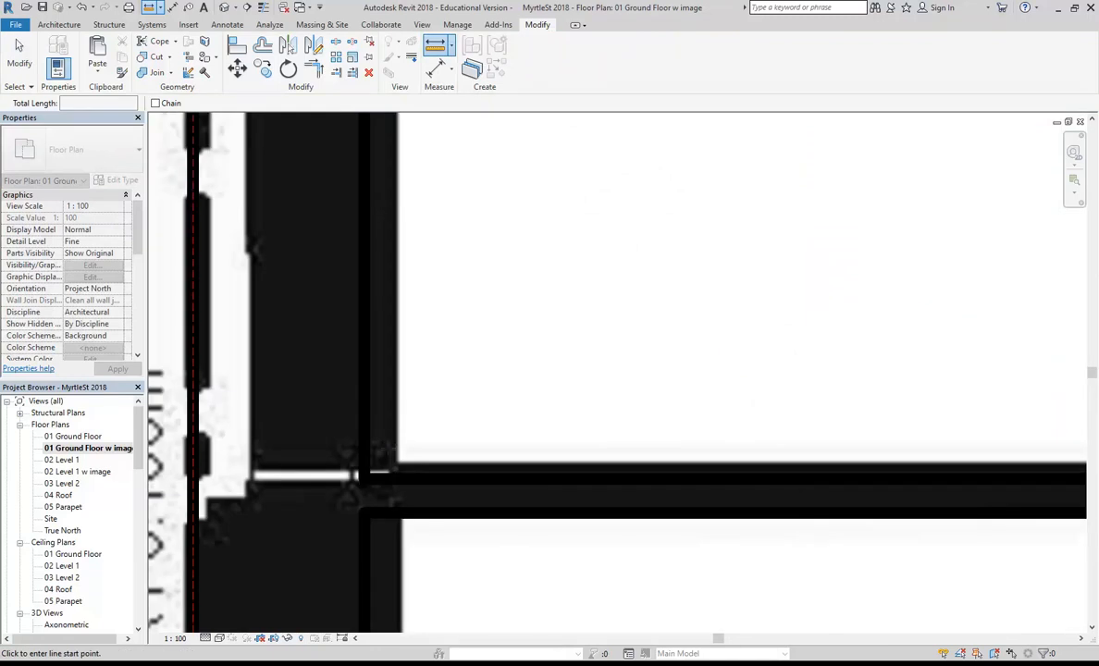
pyautogui.click(364, 477)
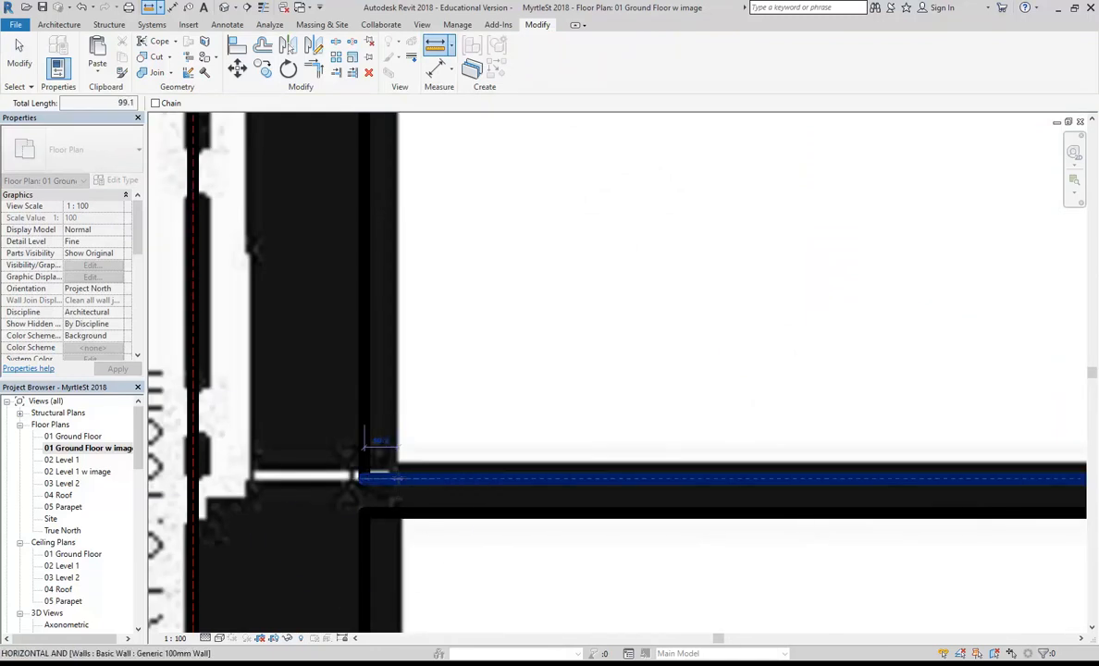
pyautogui.scroll(-3, 398, 479)
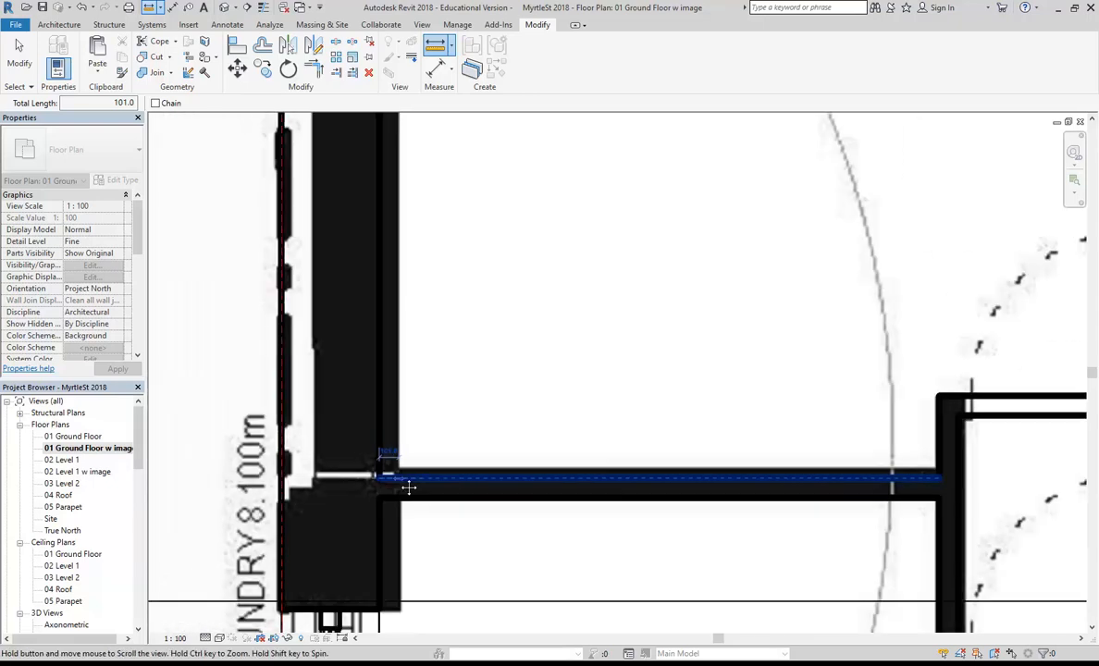
pyautogui.rightClick(422, 302)
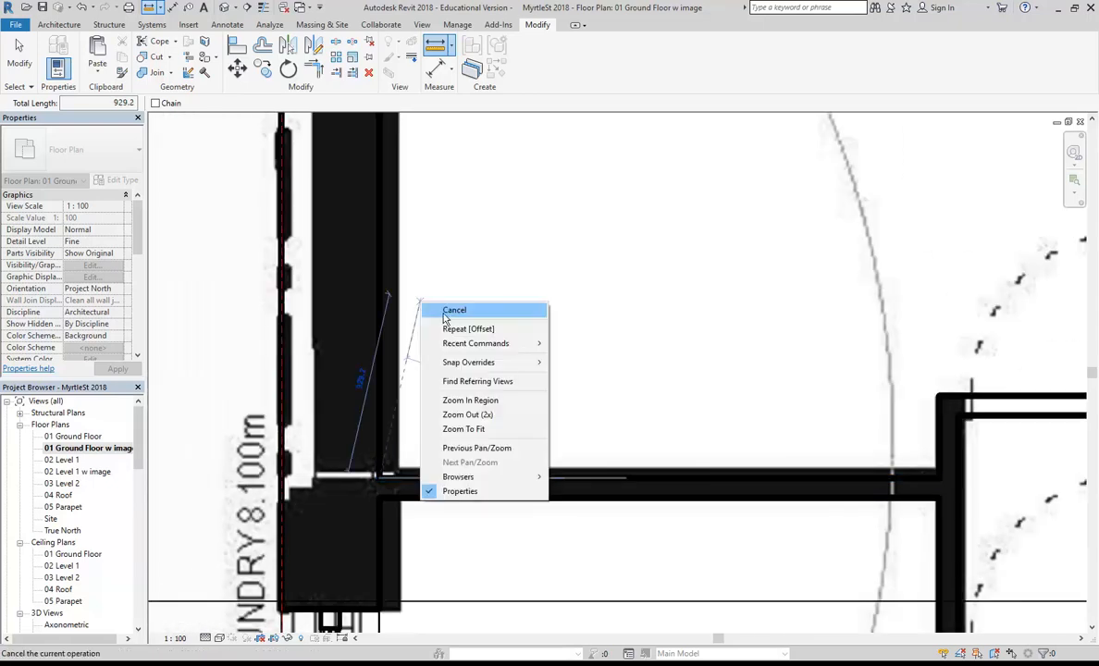
pyautogui.click(450, 311)
pyautogui.scroll(-1, 463, 324)
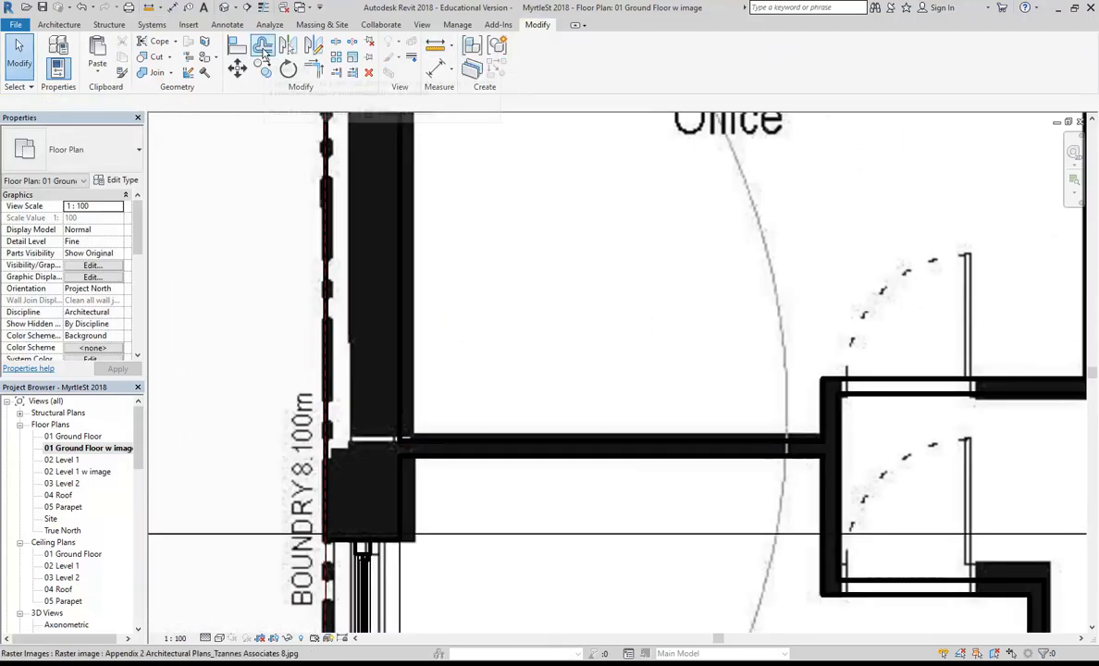
# - Offset the Generic 500mm wall along the 8.100m boundary 100 mm inward, without keeping a copy
pyautogui.click(264, 50)
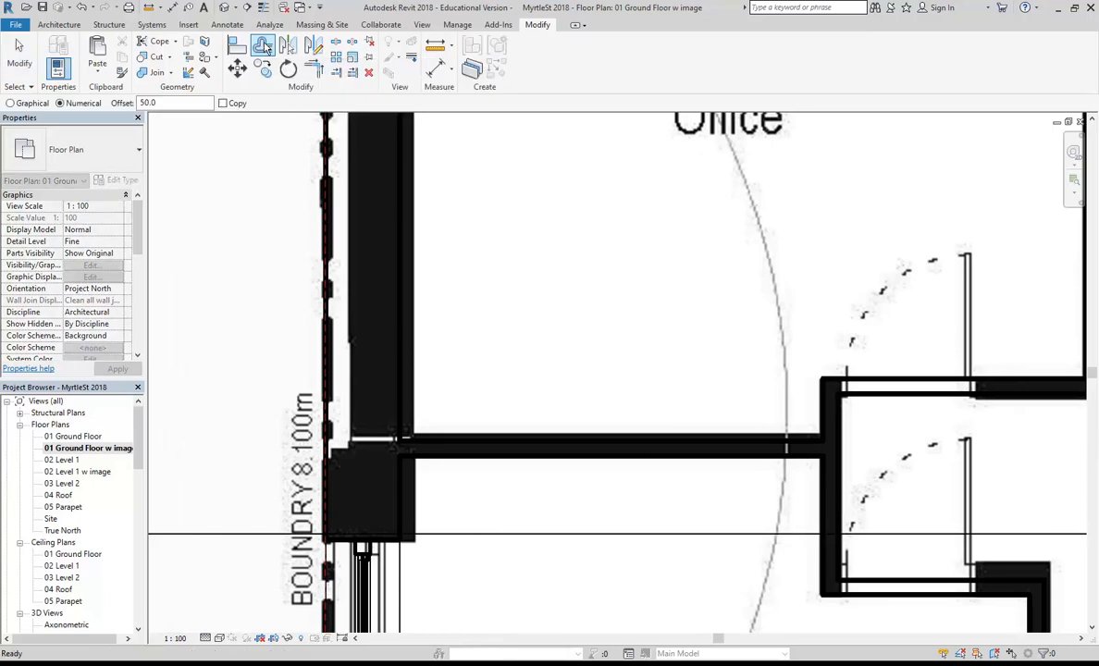
pyautogui.doubleClick(176, 103)
pyautogui.write('1')
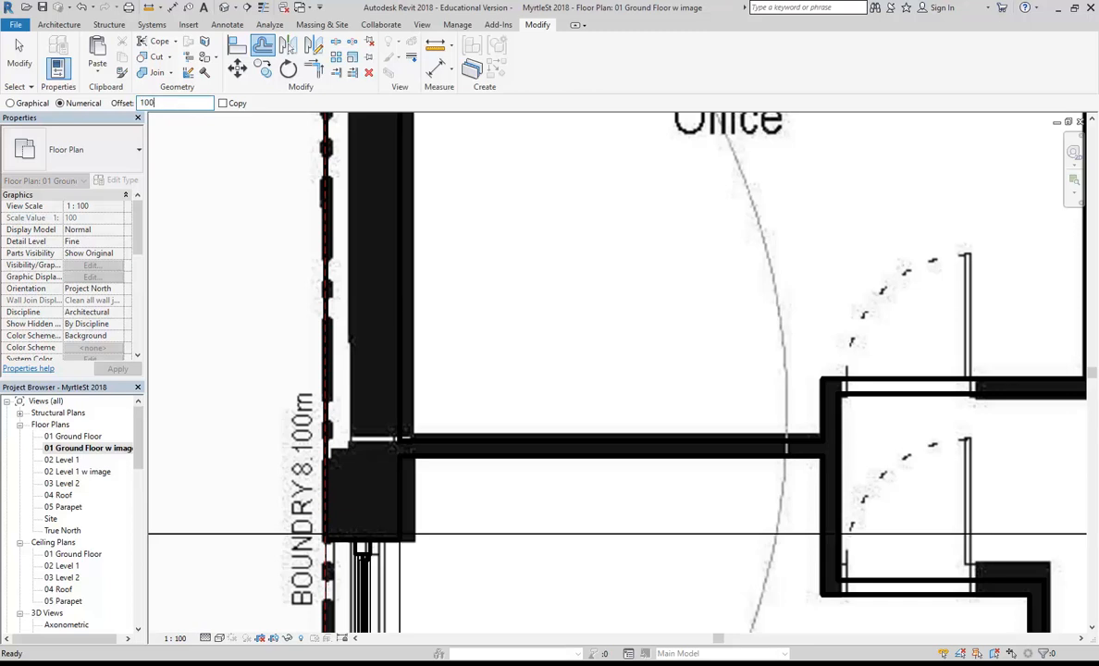
pyautogui.write('00')
pyautogui.press('Return')
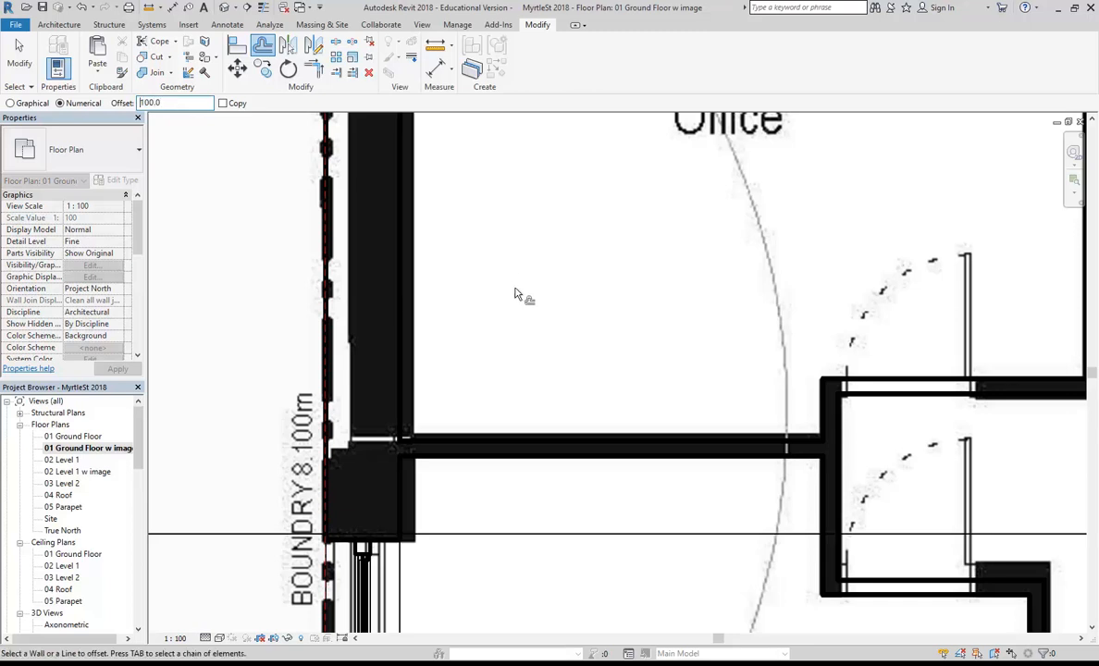
pyautogui.click(405, 304)
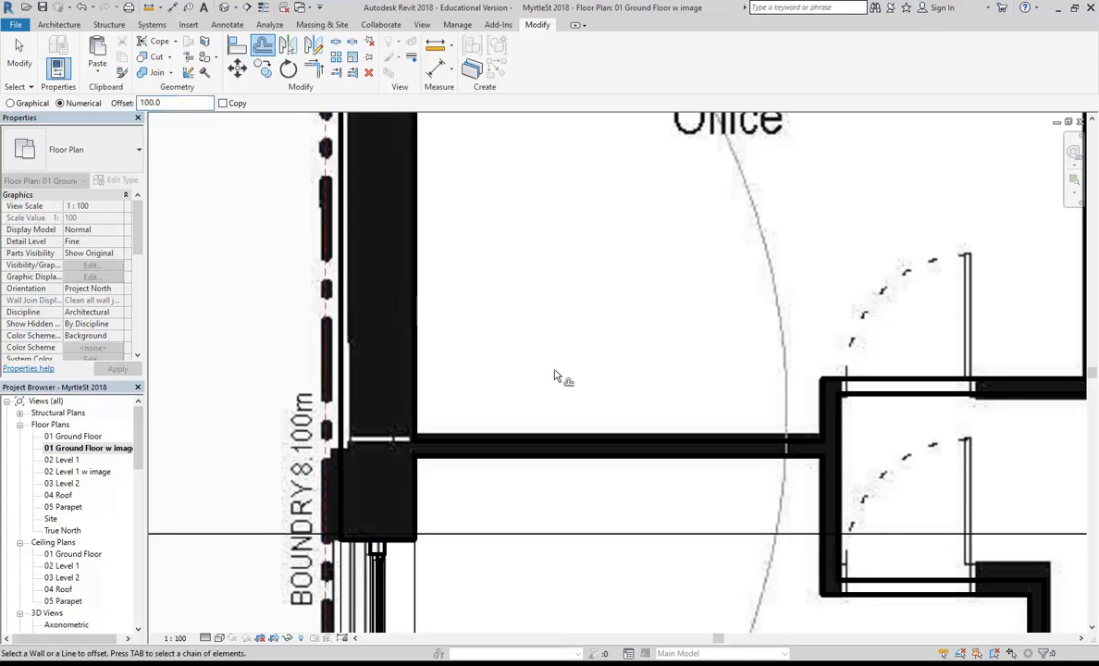
# - Measure the horizontal gap between the 8.100m boundary wall's exterior face and the image's outer wall edge near the office partition, then end measuring
pyautogui.scroll(-5, 555, 376)
pyautogui.scroll(6, 474, 429)
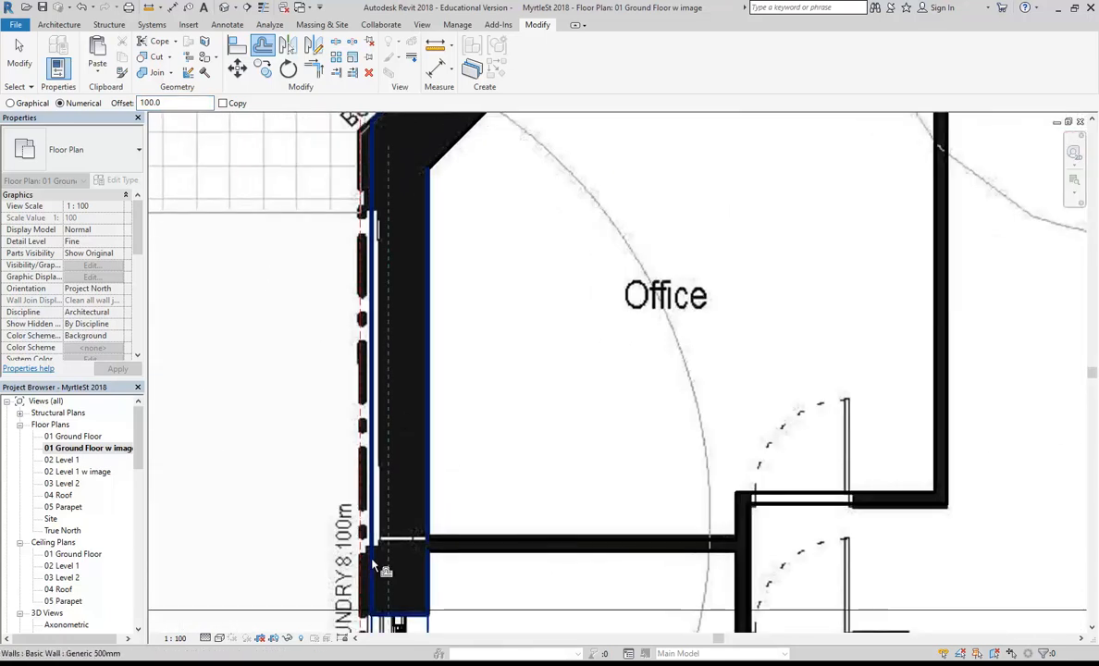
pyautogui.moveTo(376, 576); pyautogui.dragTo(329, 535, button='middle')
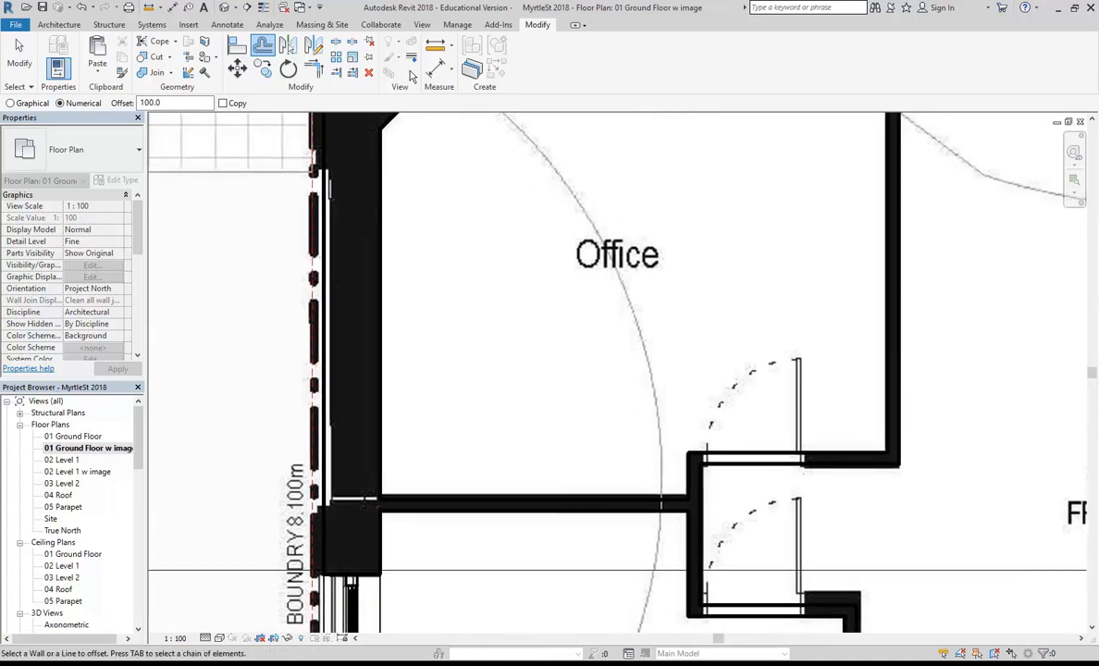
pyautogui.click(435, 45)
pyautogui.scroll(4, 338, 500)
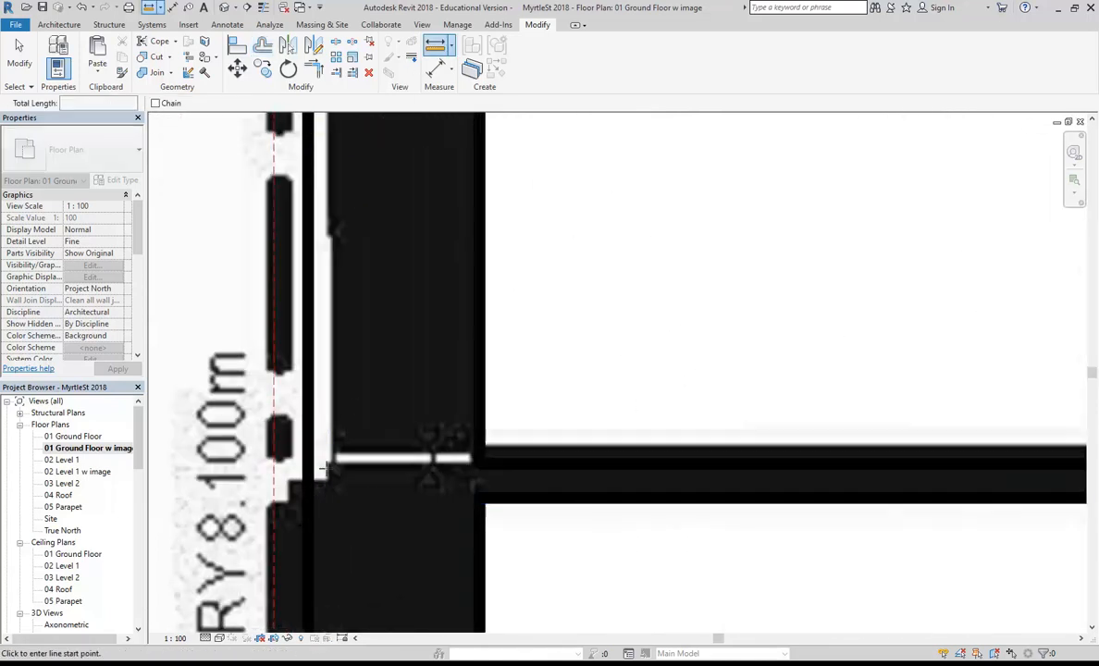
pyautogui.click(338, 422)
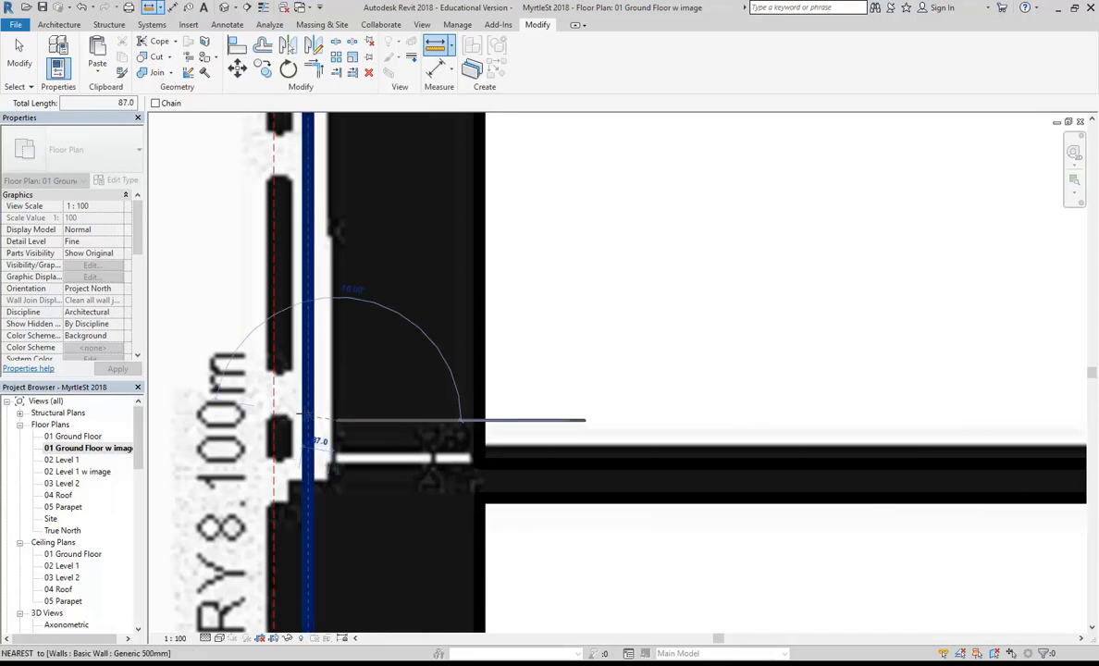
pyautogui.click(311, 423)
pyautogui.click(335, 415)
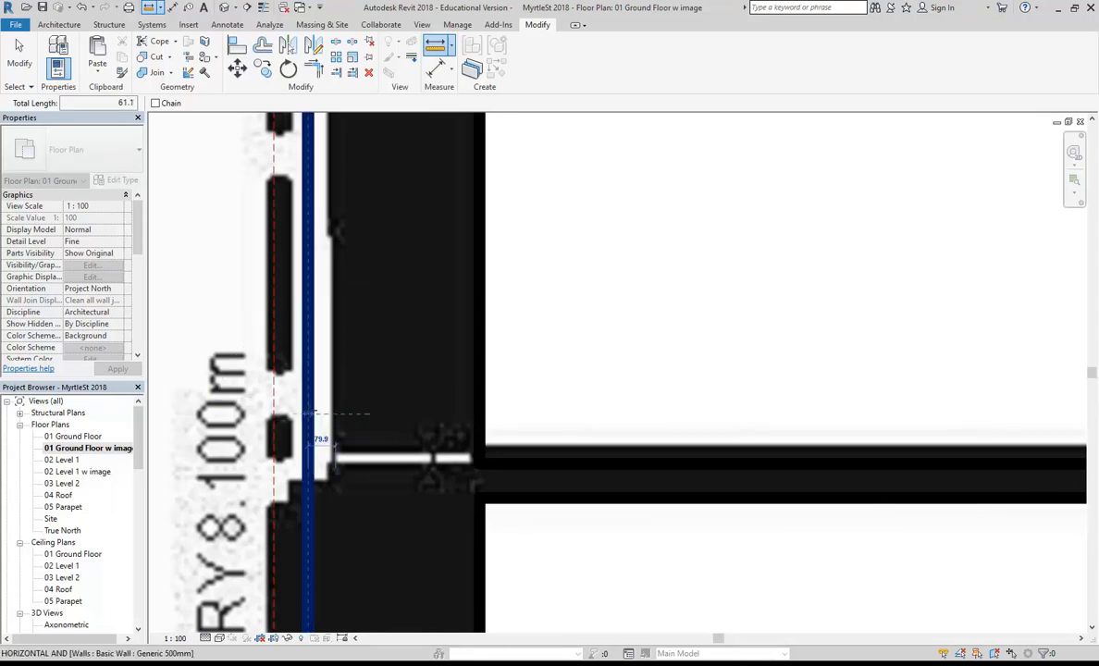
pyautogui.click(310, 414)
pyautogui.rightClick(331, 290)
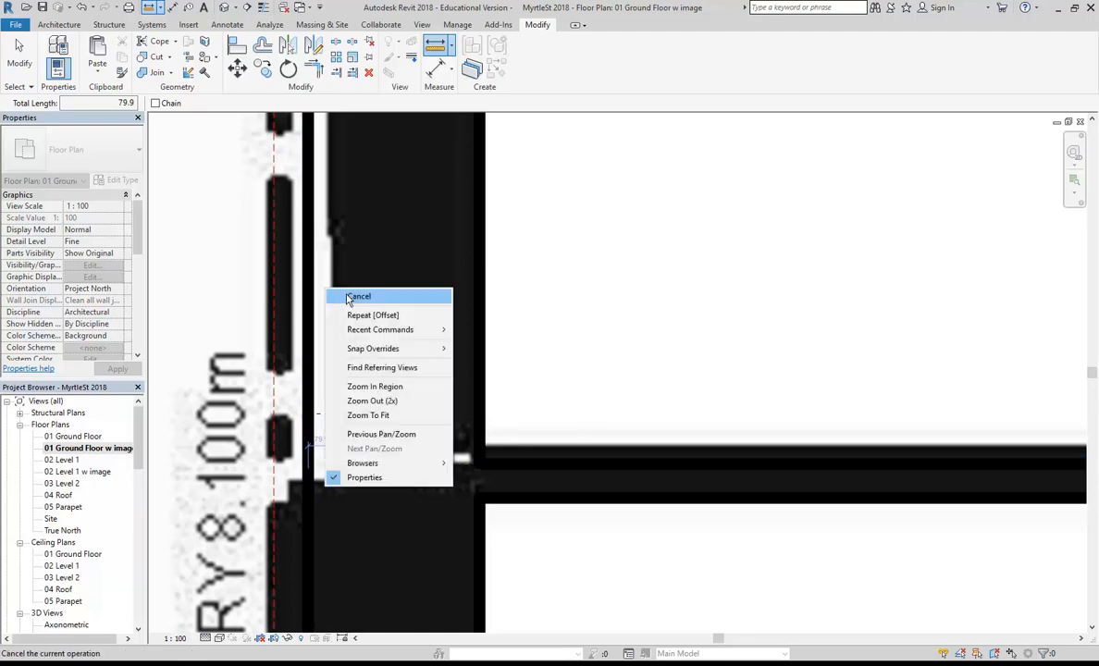
pyautogui.click(351, 300)
pyautogui.scroll(-2, 323, 394)
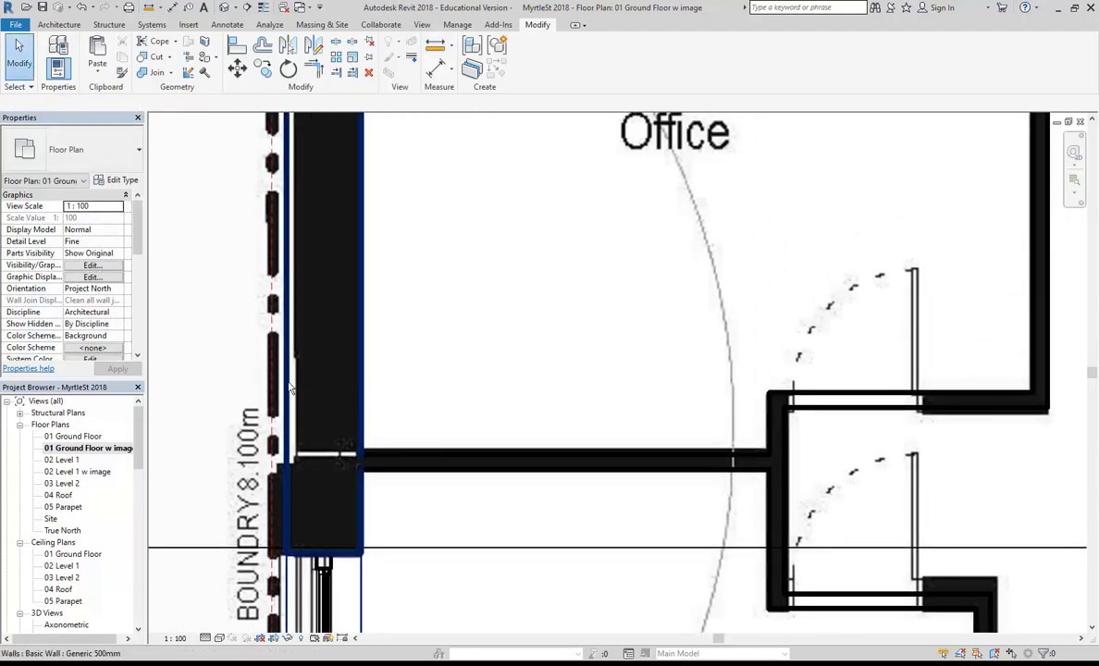
# - Set the location line of the Generic 500mm wall along the 8.100m boundary to Finish Face: Interior
pyautogui.click(284, 410)
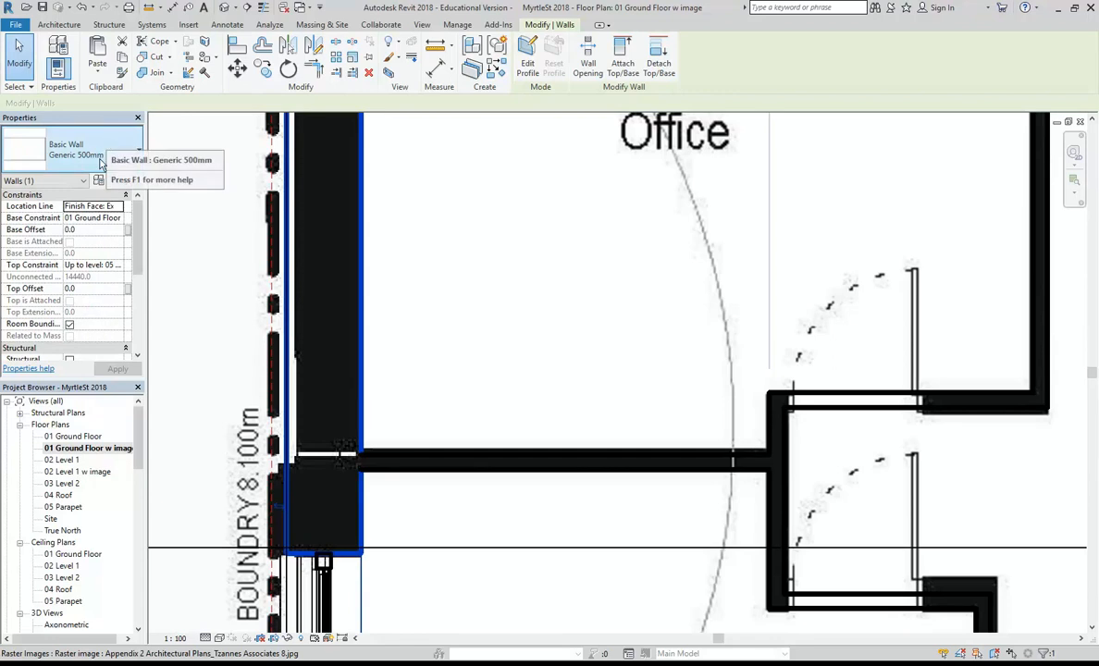
pyautogui.click(121, 206)
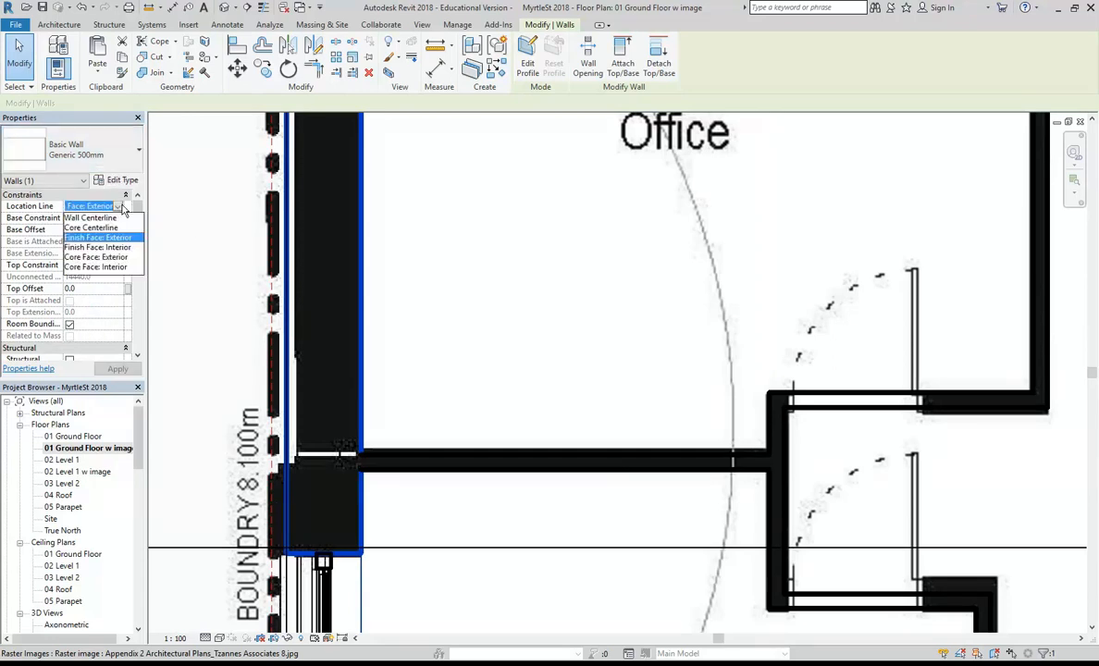
pyautogui.click(86, 248)
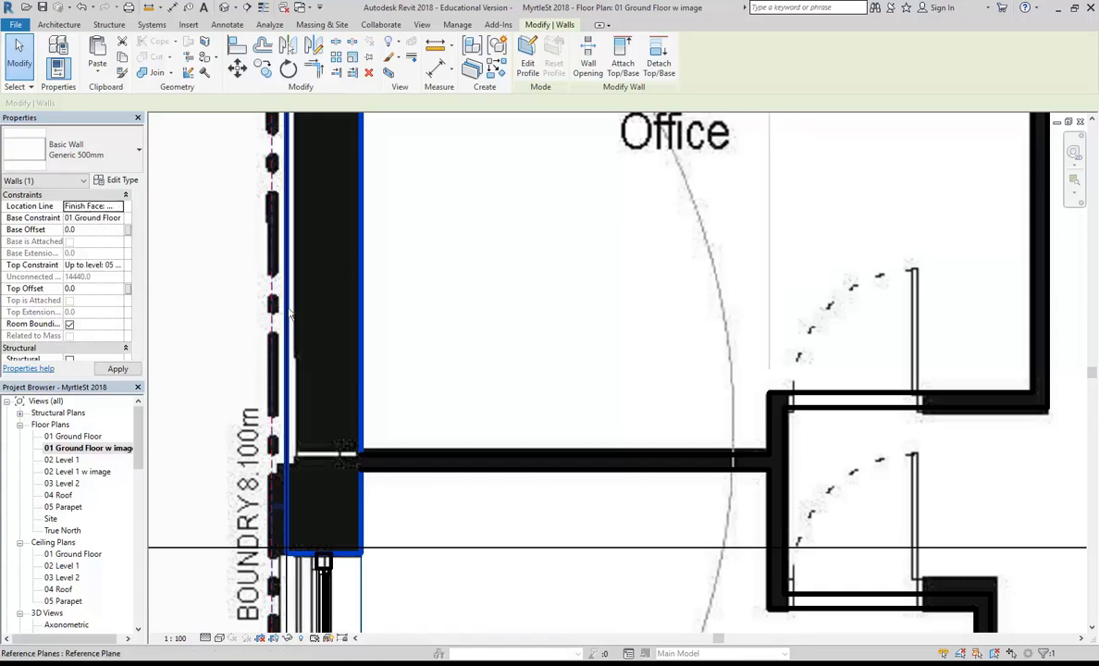
pyautogui.click(90, 154)
pyautogui.scroll(1, 86, 234)
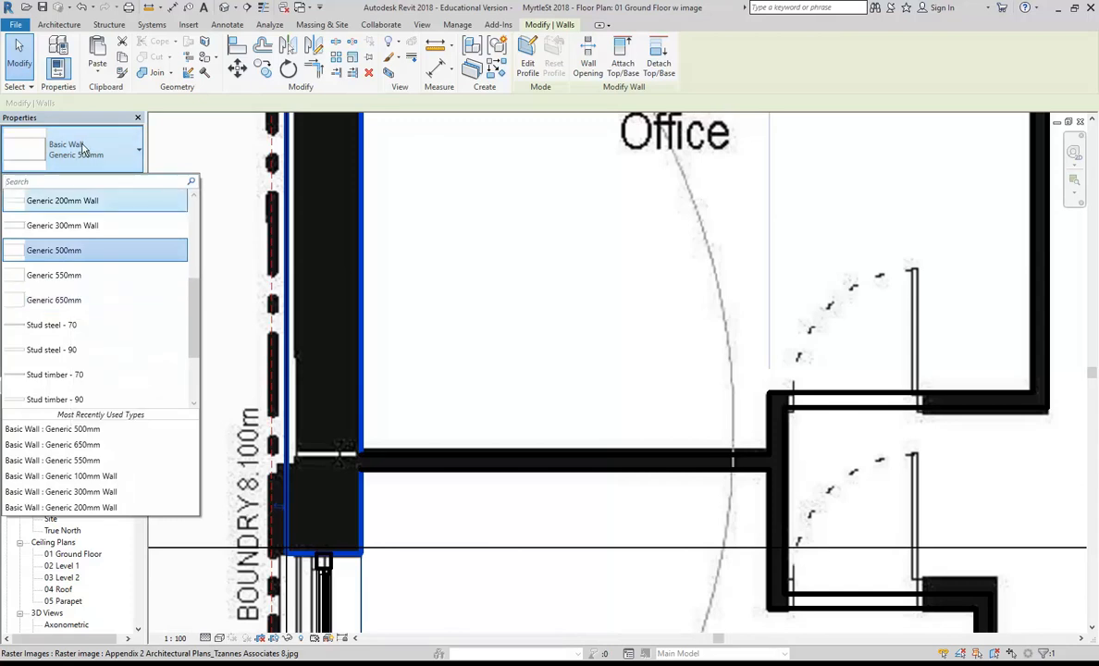
pyautogui.click(114, 166)
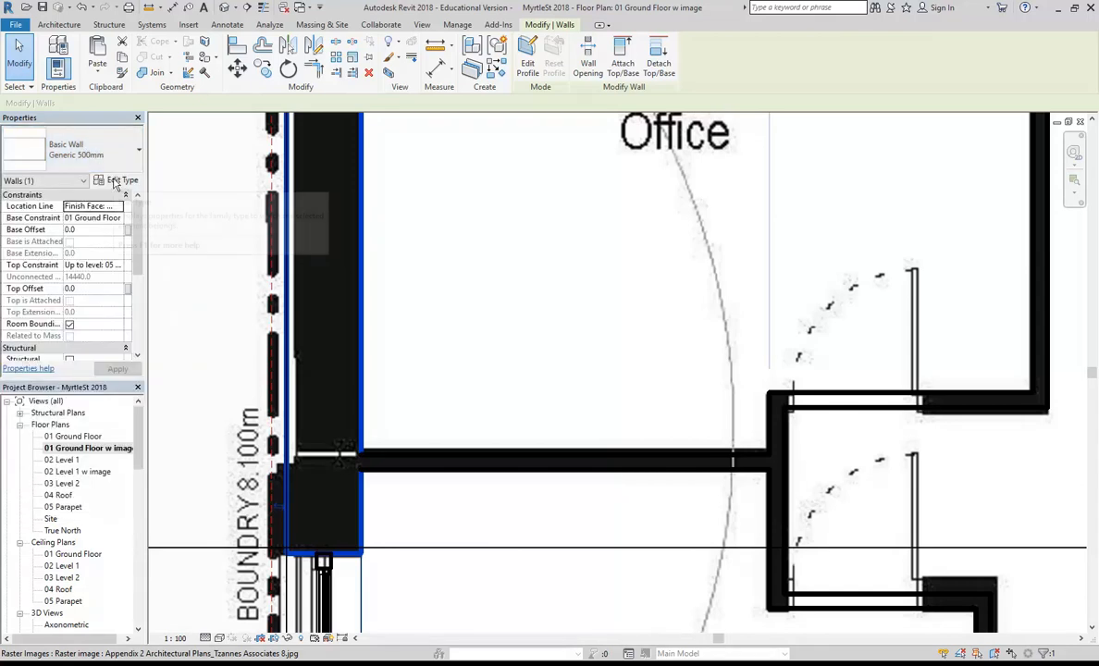
pyautogui.scroll(-1, 595, 357)
pyautogui.moveTo(596, 358); pyautogui.dragTo(577, 317, button='middle')
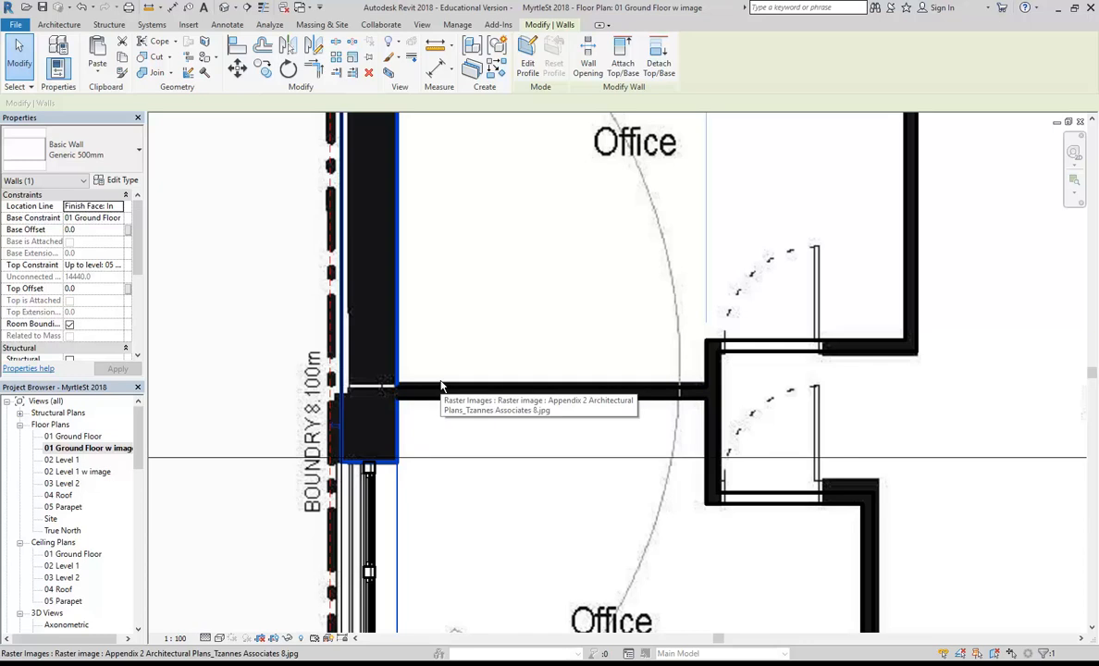
pyautogui.scroll(2, 299, 302)
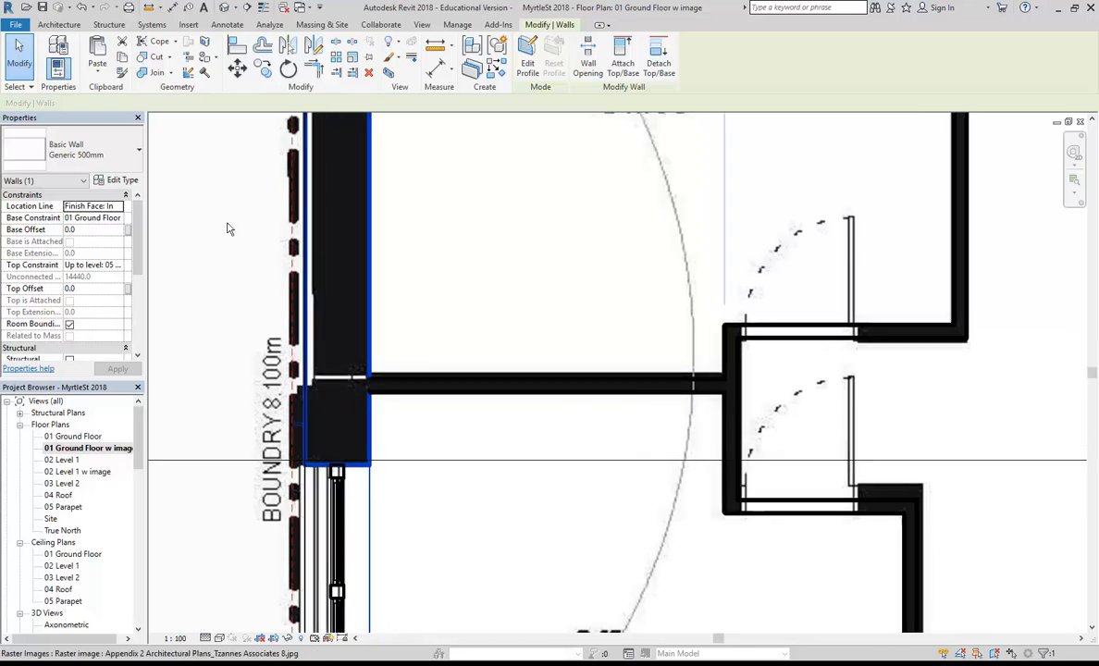
# - Duplicate the selected boundary wall's Generic 500mm type under the name Generic 450mm
pyautogui.click(120, 181)
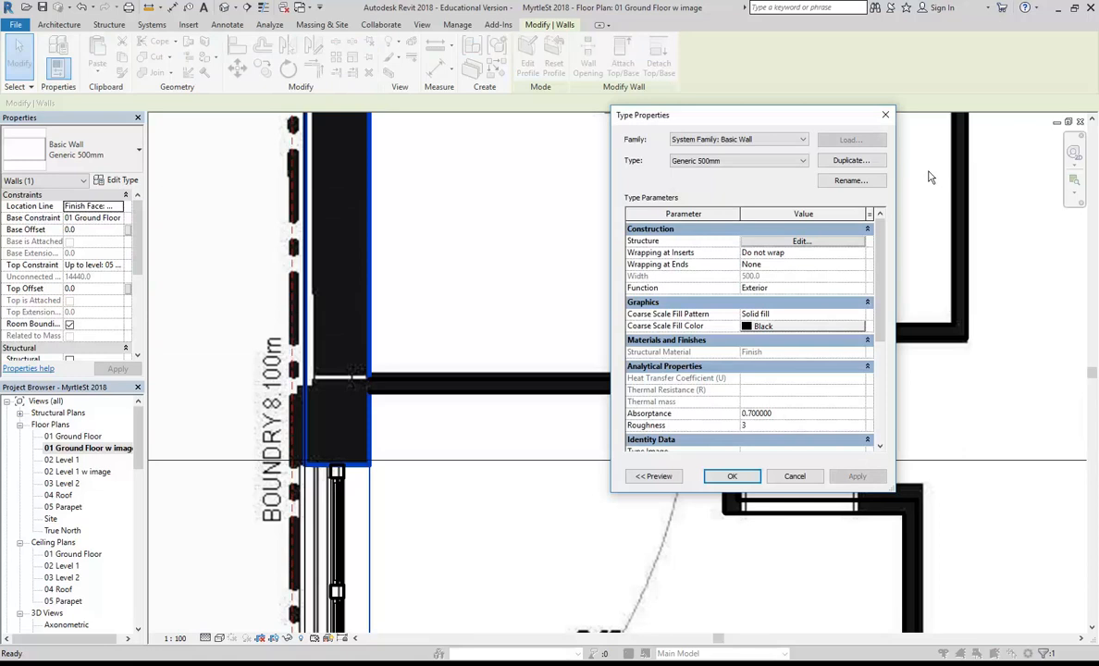
pyautogui.click(850, 160)
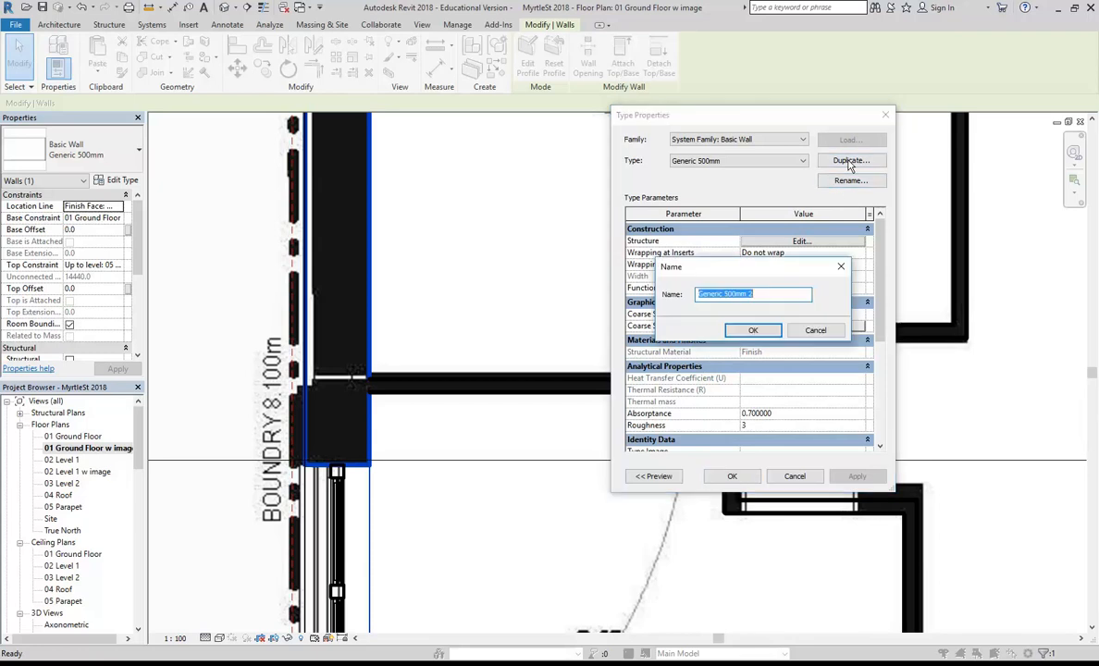
pyautogui.click(766, 298)
pyautogui.write('450')
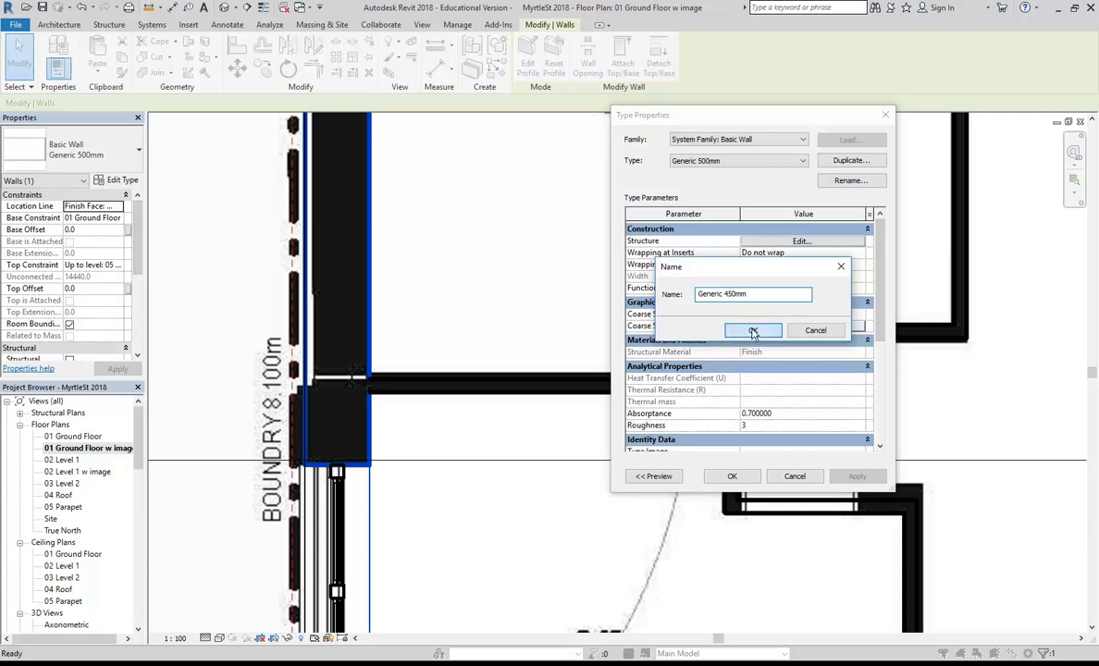
pyautogui.click(755, 329)
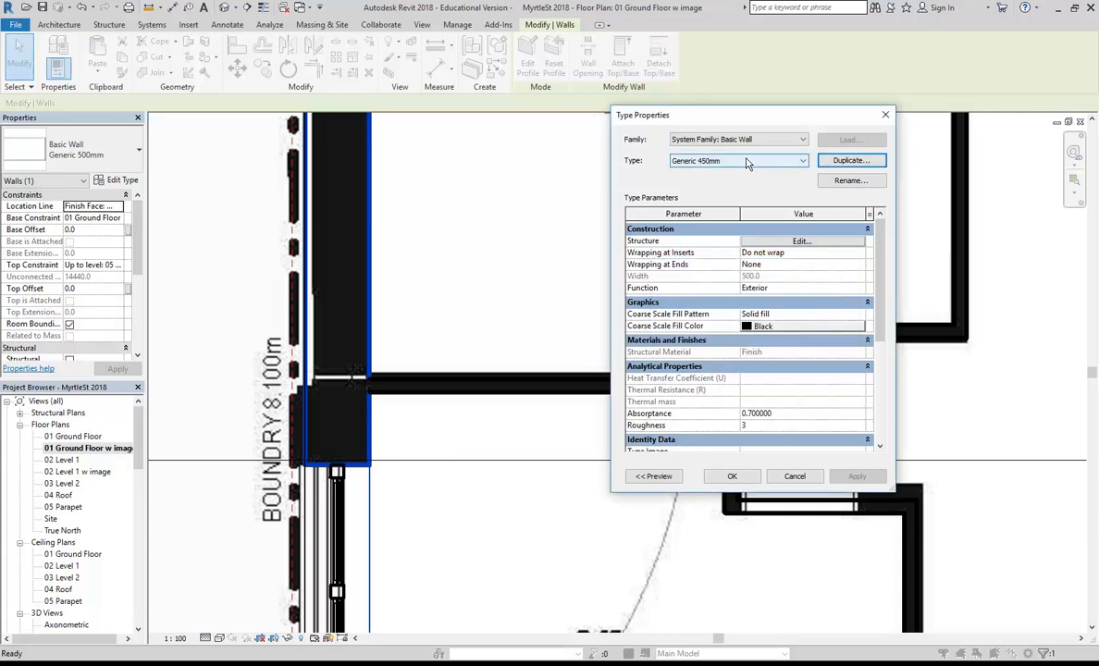
# - Set the structure layer thickness of the Generic 450mm wall type to 450 mm and confirm the type changes
pyautogui.click(802, 241)
pyautogui.click(759, 268)
pyautogui.moveTo(759, 269); pyautogui.dragTo(750, 269)
pyautogui.write('450.0')
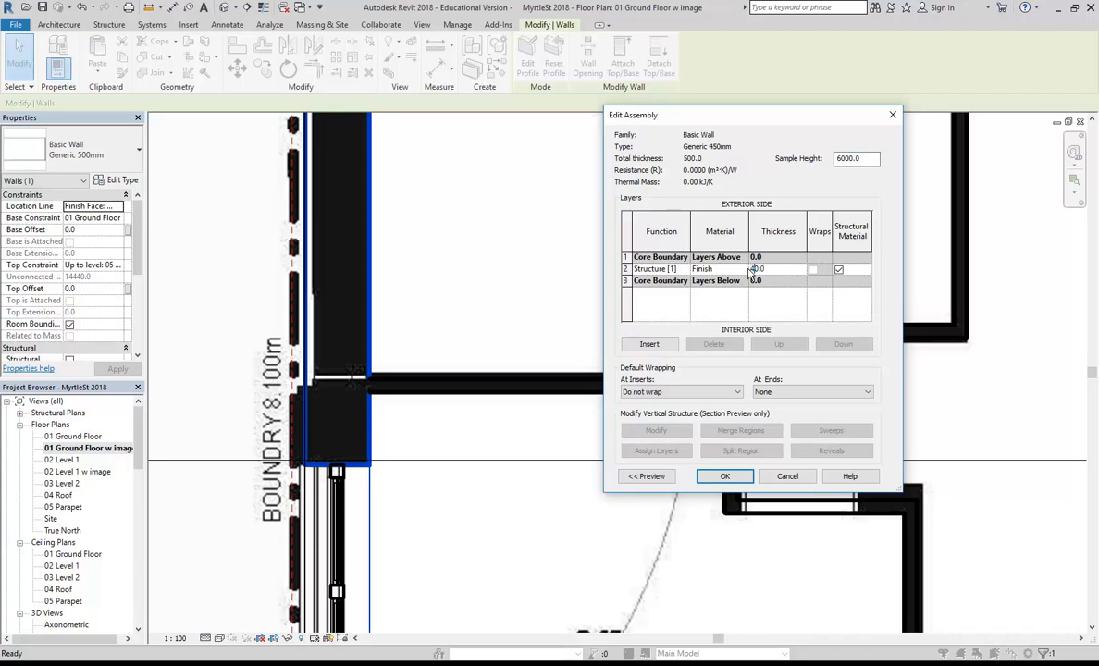
pyautogui.click(729, 476)
pyautogui.click(742, 478)
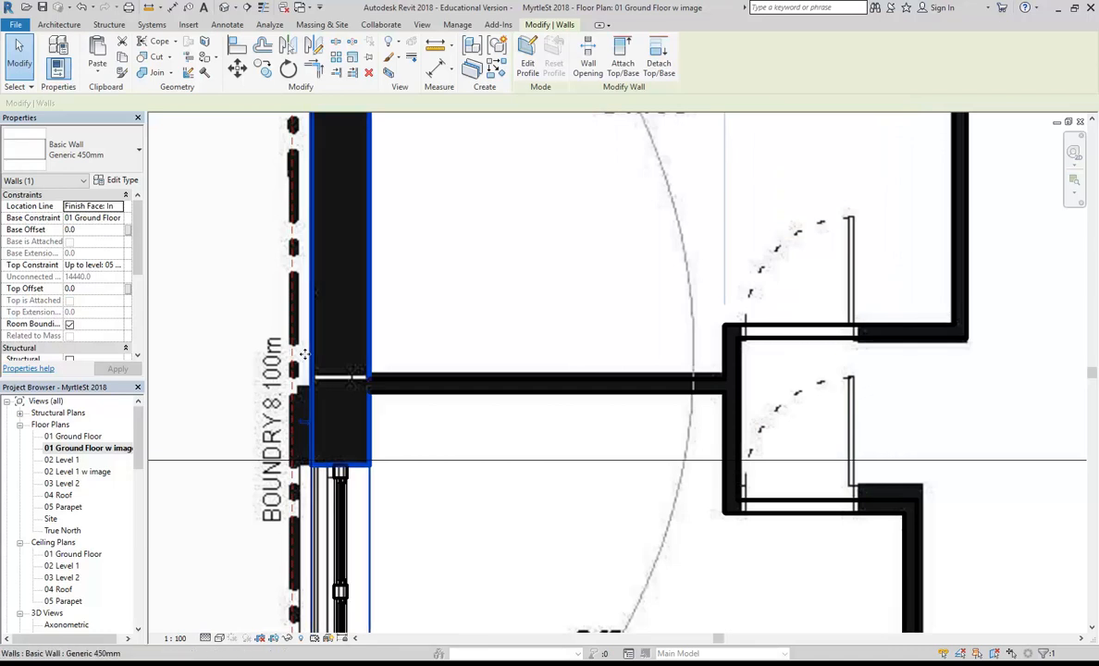
pyautogui.click(90, 161)
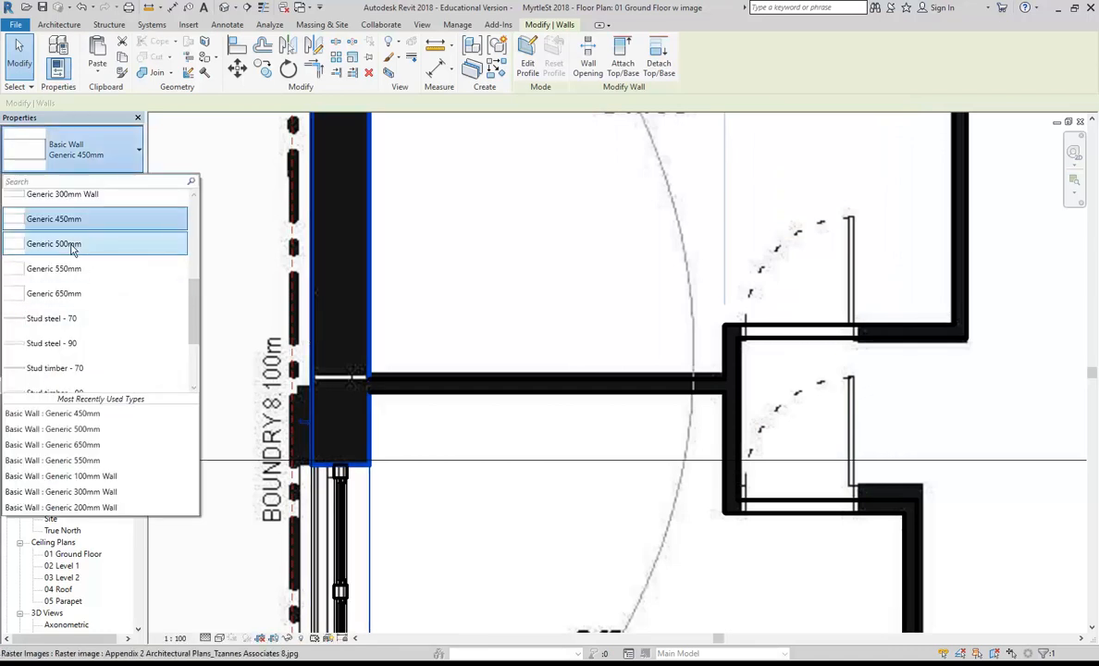
pyautogui.scroll(1, 72, 305)
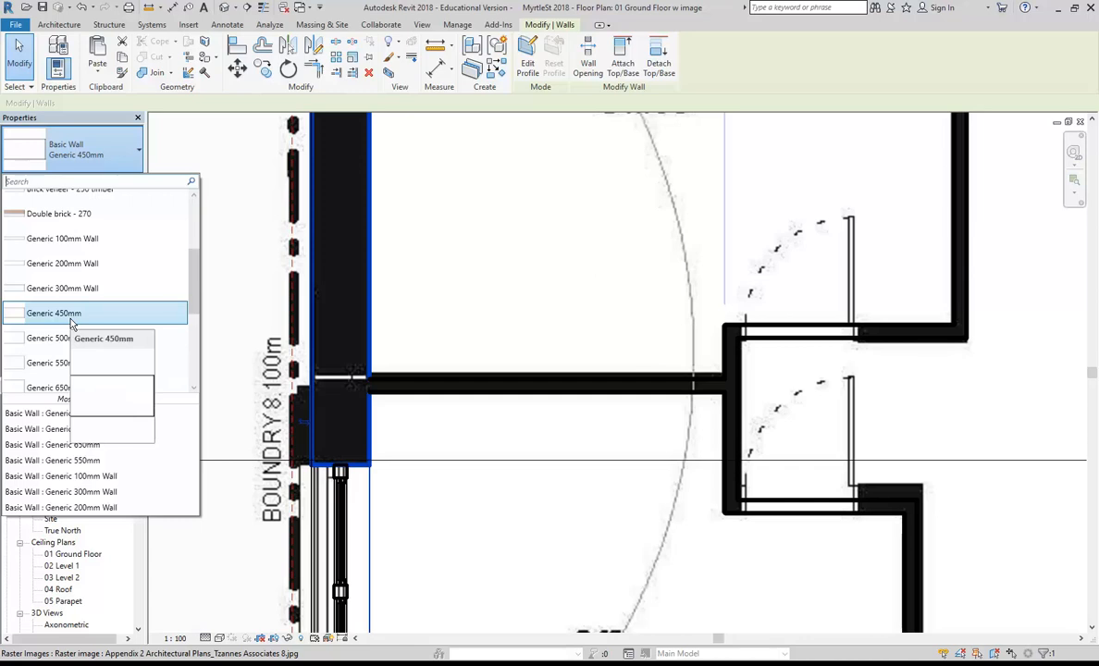
pyautogui.click(528, 292)
# - Measure the thickness of the WC's vertical wall beside the doorway on the plan image
pyautogui.scroll(-2, 525, 287)
pyautogui.scroll(-4, 408, 268)
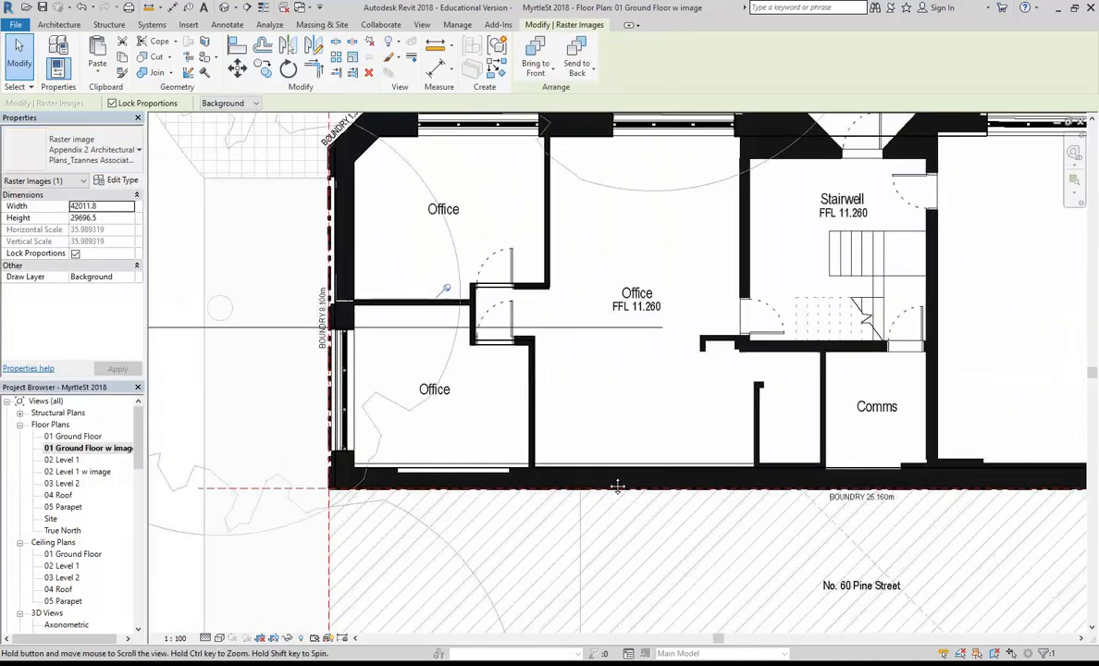
pyautogui.scroll(2, 644, 405)
pyautogui.moveTo(645, 406); pyautogui.dragTo(411, 382, button='middle')
pyautogui.moveTo(804, 341); pyautogui.dragTo(410, 308, button='middle')
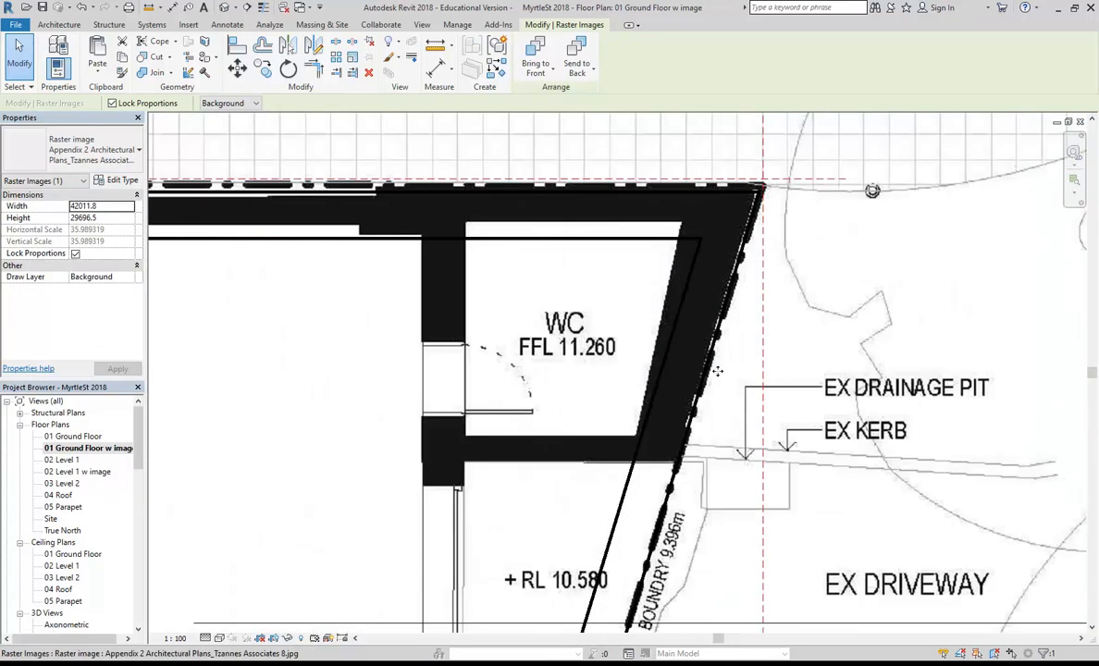
pyautogui.moveTo(521, 364); pyautogui.dragTo(523, 325, button='middle')
pyautogui.scroll(-5, 575, 238)
pyautogui.scroll(3, 491, 205)
pyautogui.click(439, 43)
pyautogui.scroll(3, 528, 387)
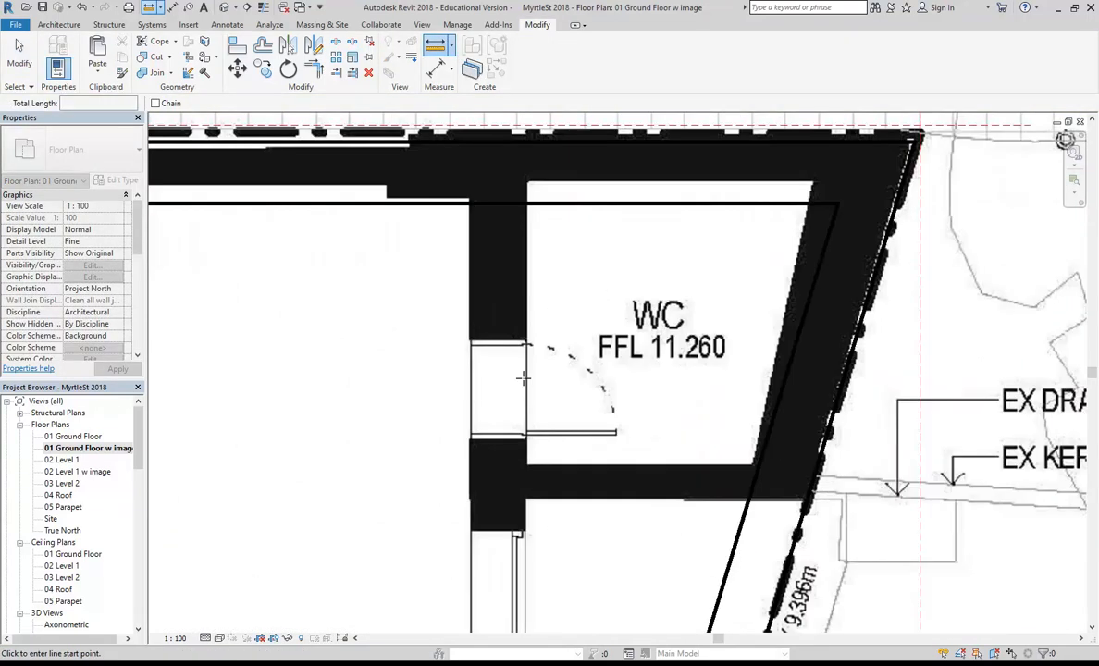
pyautogui.click(528, 299)
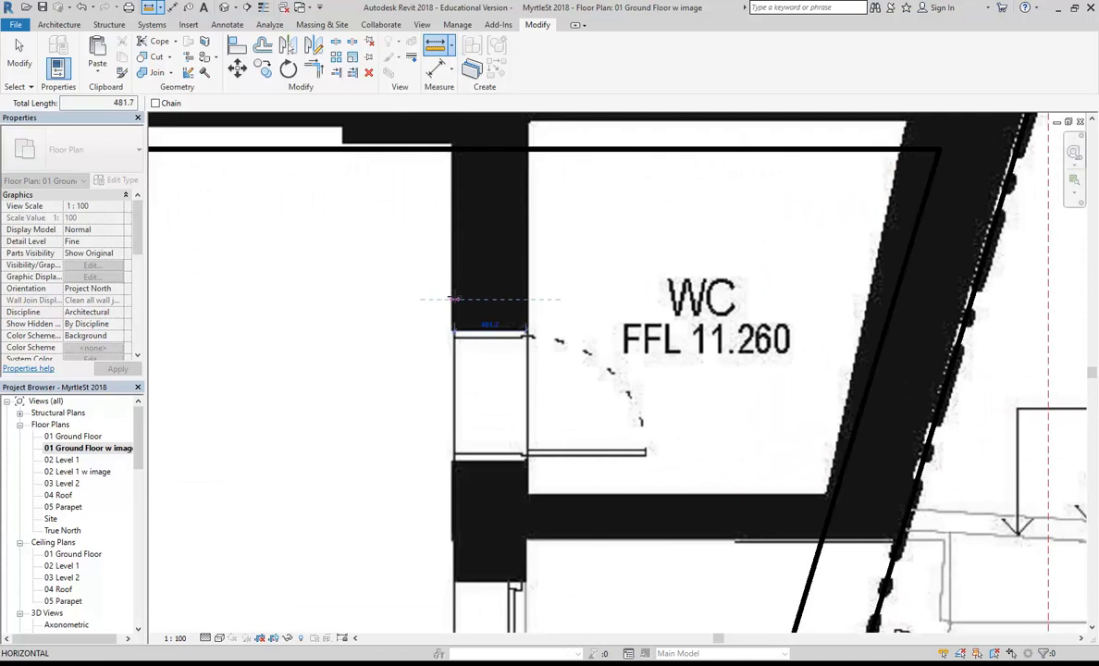
pyautogui.click(456, 299)
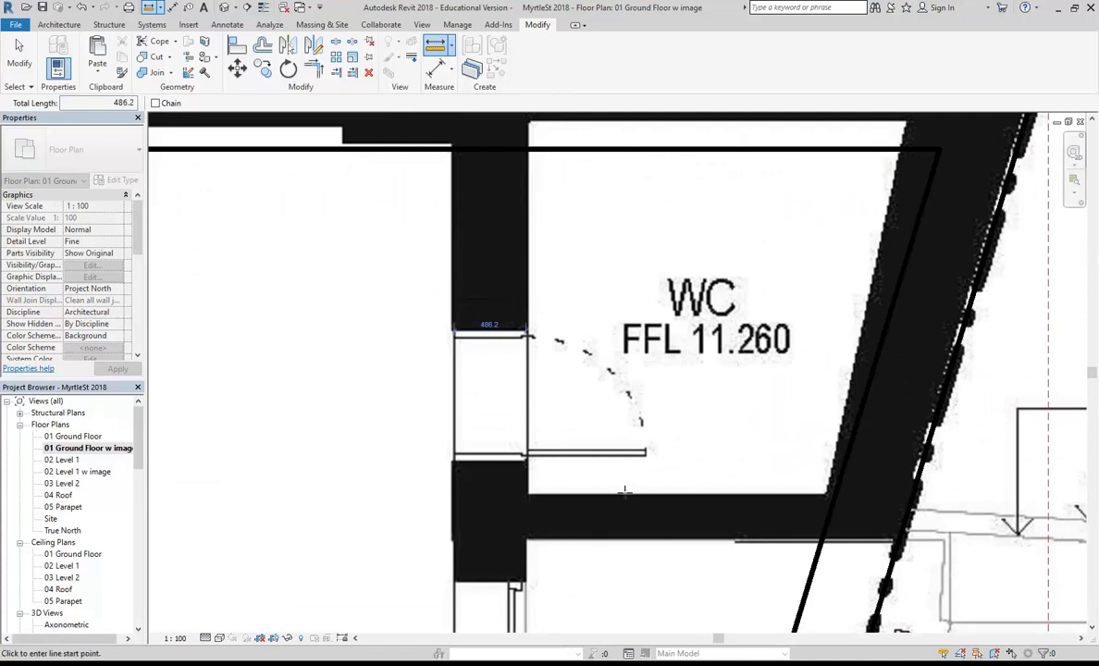
# - Measure the thickness of the horizontal wall below the WC on the plan image, and end measuring
pyautogui.click(621, 495)
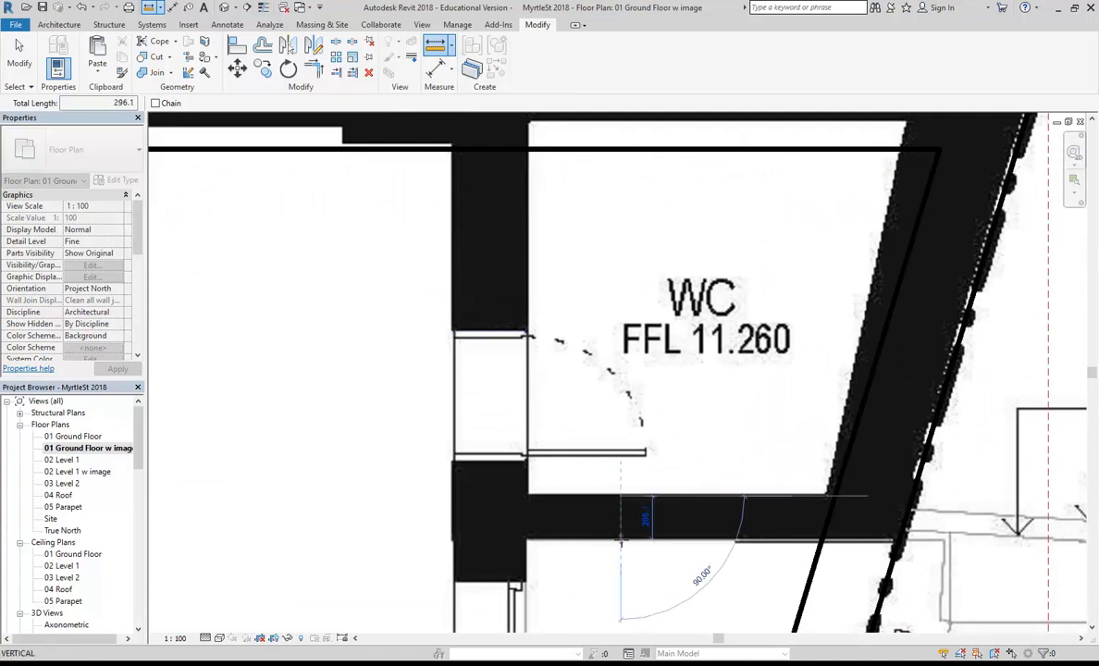
pyautogui.click(621, 535)
pyautogui.scroll(-2, 564, 474)
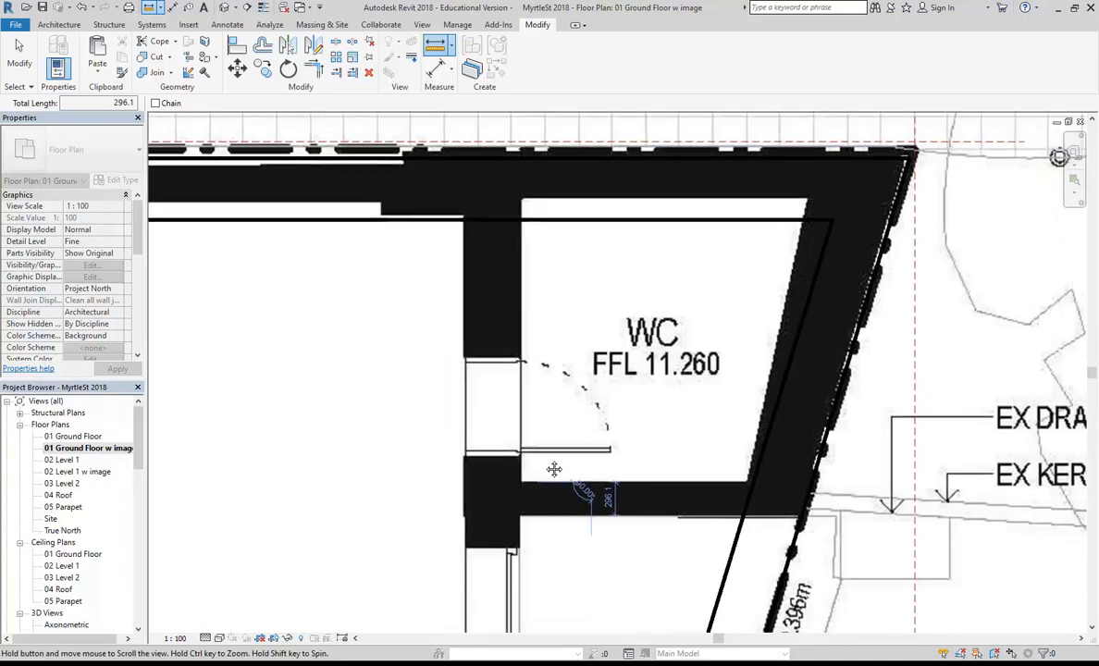
pyautogui.scroll(-1, 444, 353)
pyautogui.moveTo(444, 353); pyautogui.dragTo(657, 349, button='middle')
pyautogui.rightClick(462, 300)
pyautogui.click(499, 311)
pyautogui.rightClick(475, 311)
pyautogui.click(482, 322)
pyautogui.scroll(-2, 490, 344)
pyautogui.moveTo(492, 346); pyautogui.dragTo(827, 332, button='middle')
pyautogui.moveTo(484, 324); pyautogui.dragTo(830, 330, button='middle')
pyautogui.moveTo(306, 344)
pyautogui.mouseDown(button='middle')
pyautogui.moveTo(596, 349)
pyautogui.moveTo(594, 309)
pyautogui.mouseUp(button='middle')
pyautogui.scroll(-2, 579, 328)
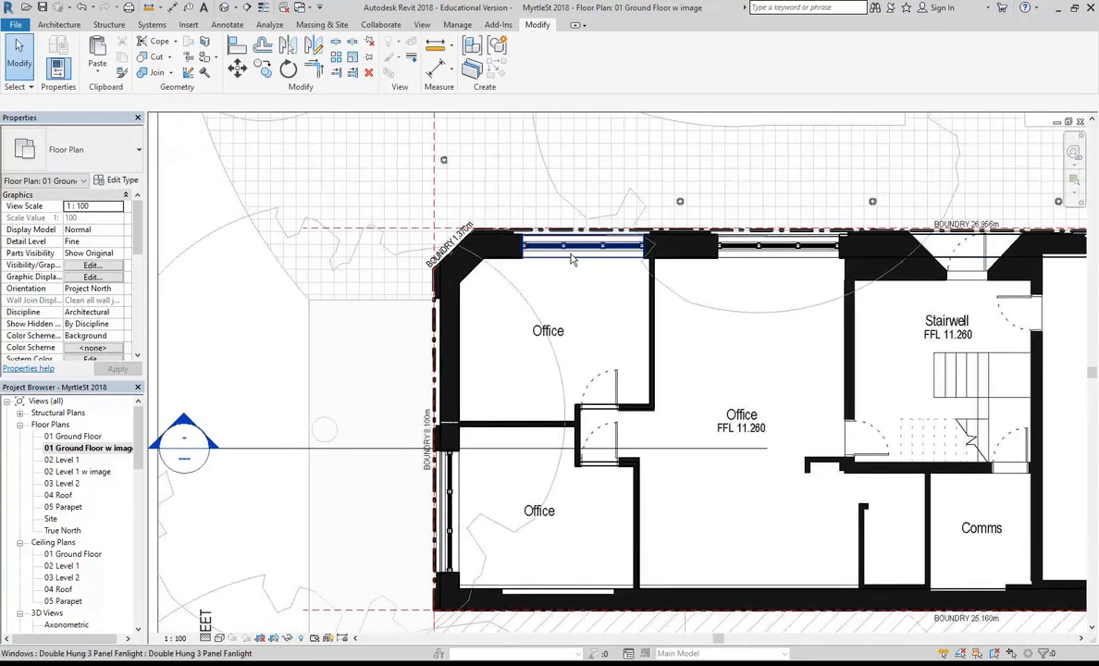
pyautogui.moveTo(520, 283); pyautogui.dragTo(439, 253, button='middle')
pyautogui.scroll(1, 420, 229)
pyautogui.scroll(2, 420, 229)
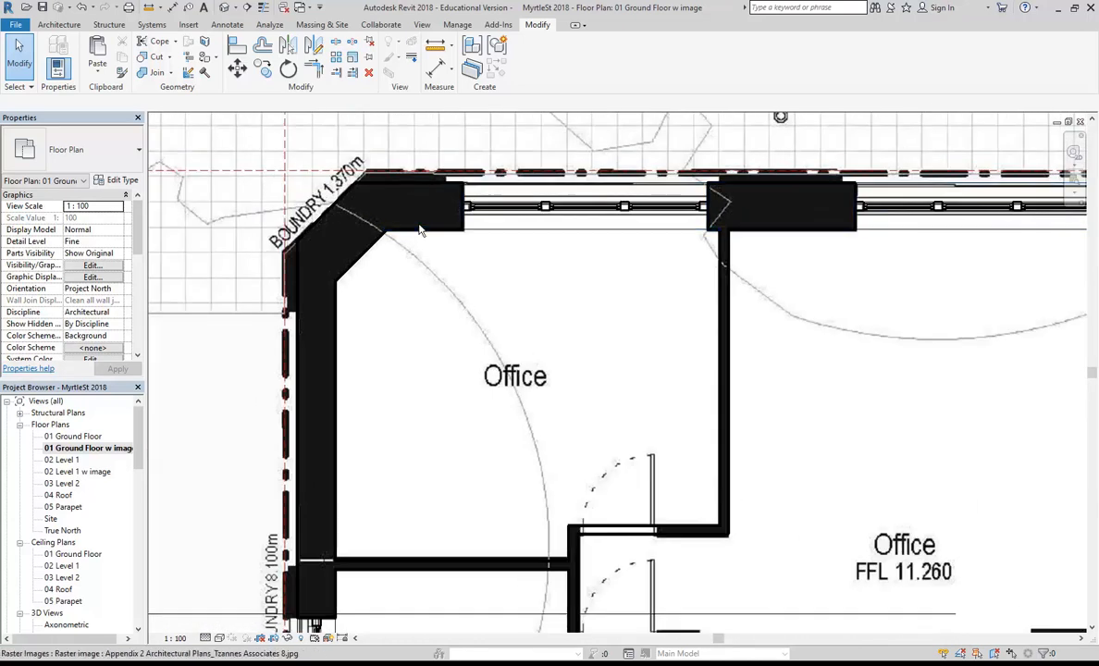
pyautogui.click(420, 231)
pyautogui.click(421, 300)
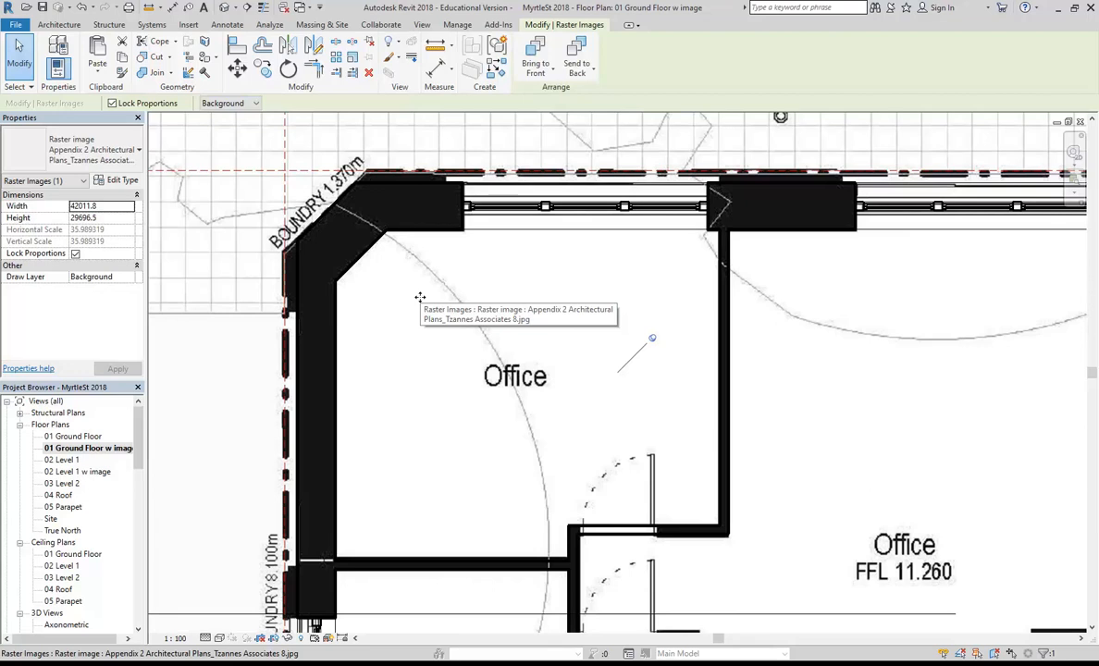
pyautogui.rightClick(420, 297)
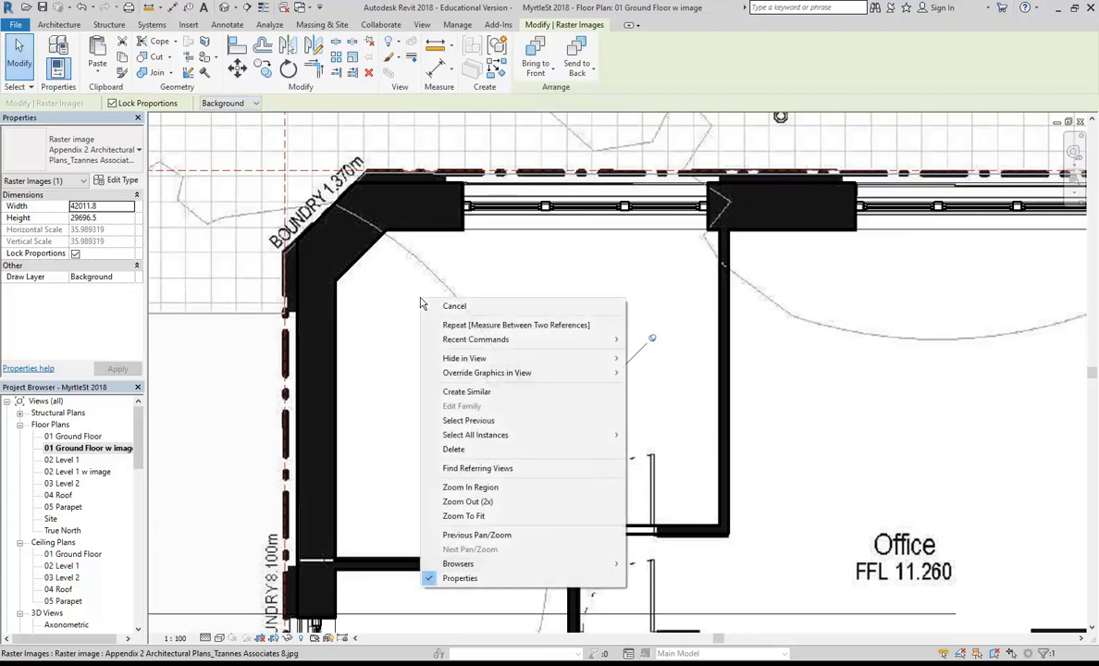
pyautogui.click(441, 308)
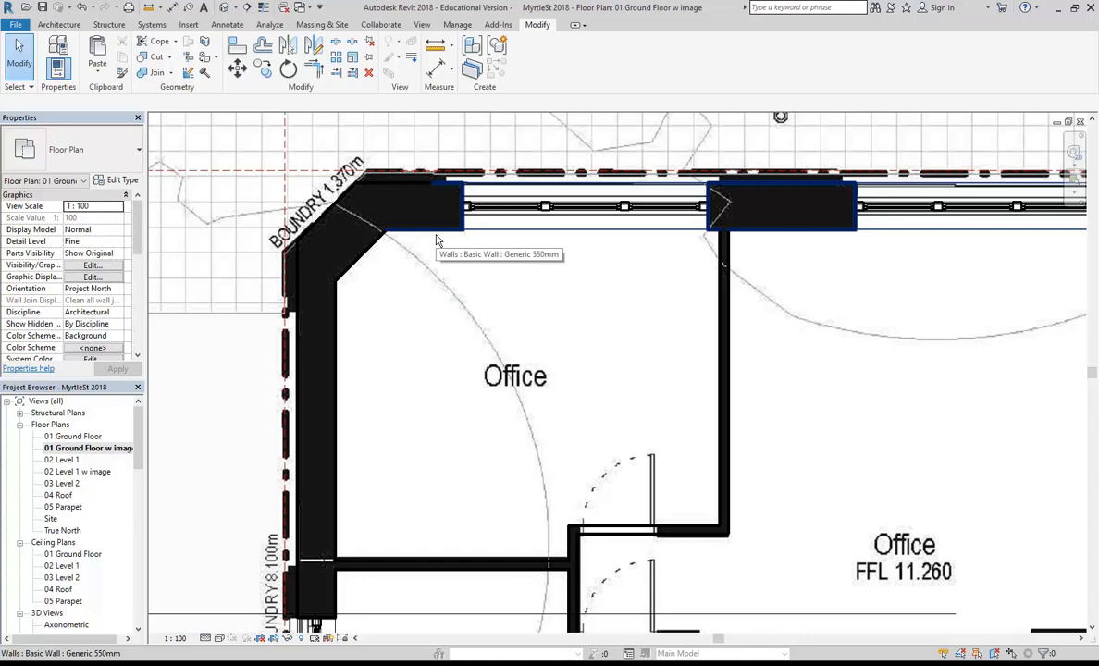
# - Review the modelled wall layout in the 01 Ground Floor plan and return to the 01 Ground Floor w image plan
pyautogui.doubleClick(73, 436)
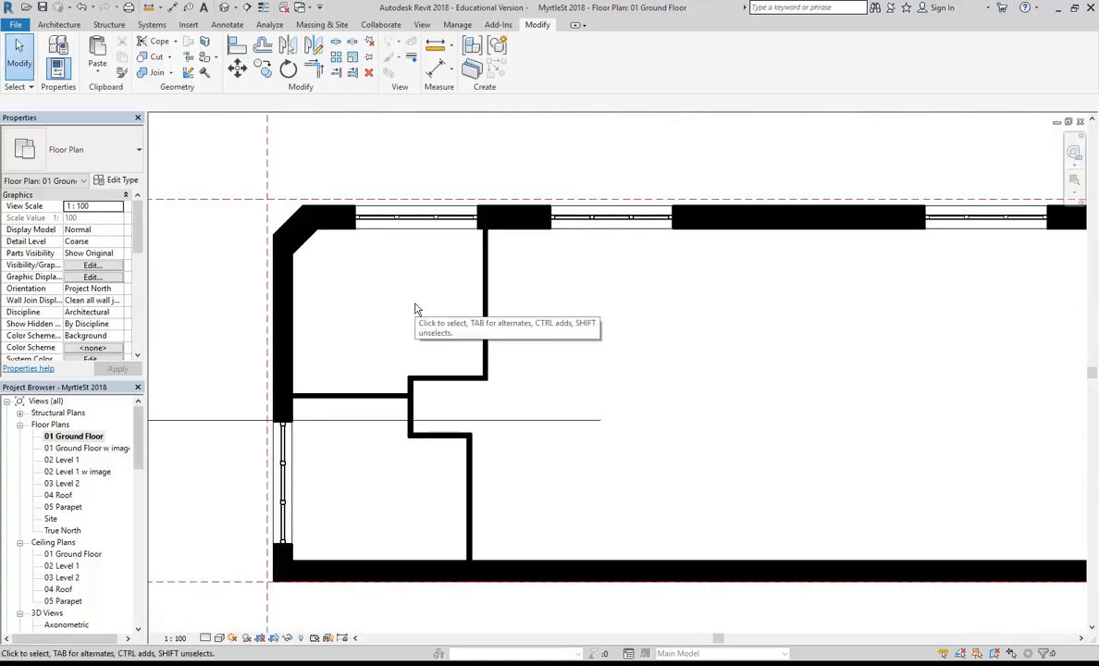
pyautogui.scroll(-3, 546, 342)
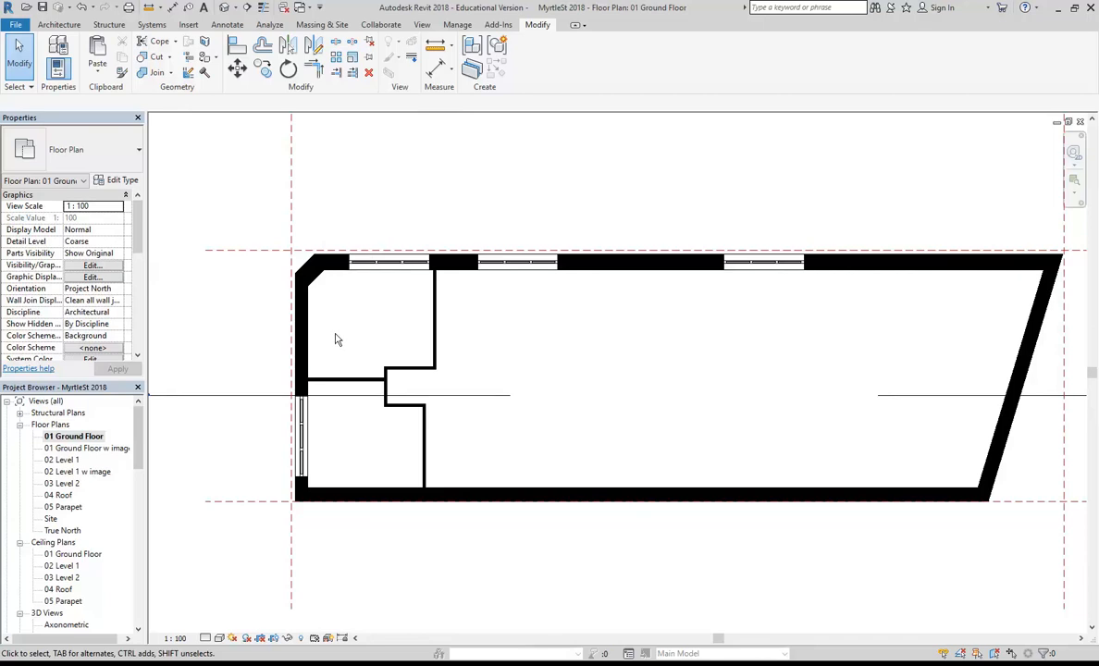
pyautogui.scroll(2, 336, 357)
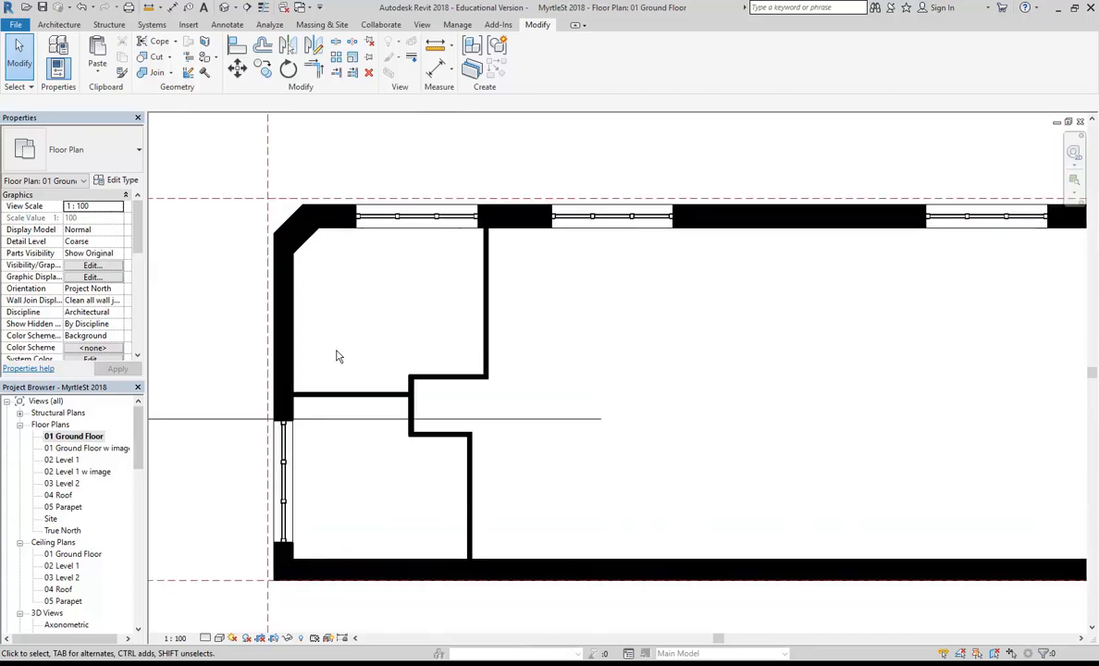
pyautogui.moveTo(337, 357); pyautogui.dragTo(364, 342, button='middle')
pyautogui.doubleClick(88, 448)
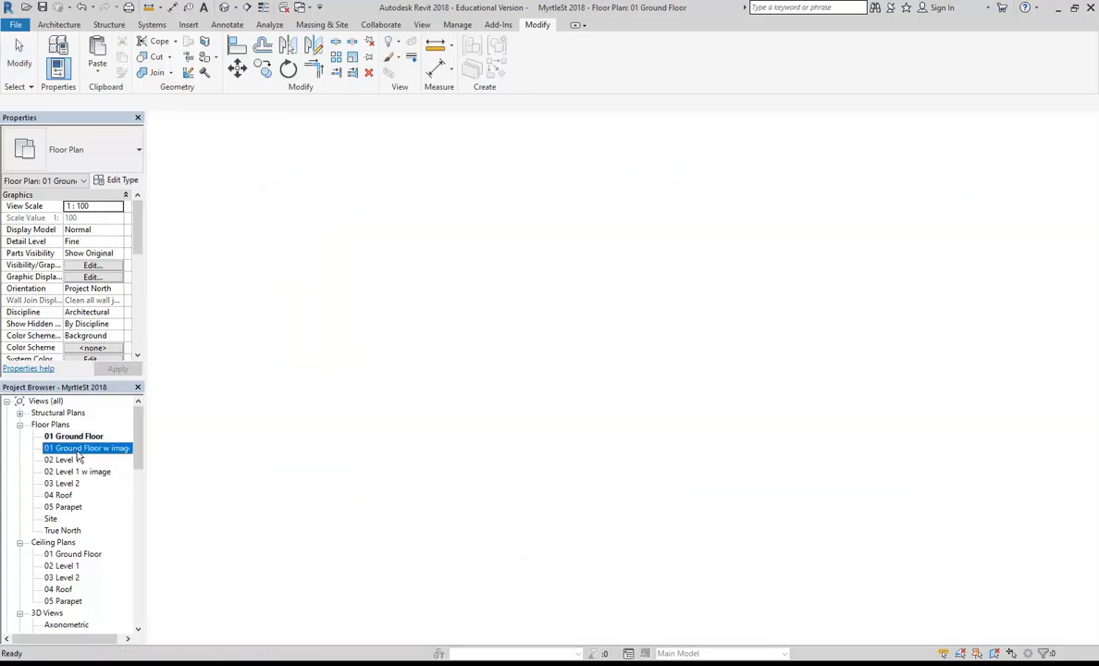
# - Split the Generic 550mm wall along the 26.956m boundary in line with the outer face of the stairwell's left wall
pyautogui.scroll(-1, 648, 287)
pyautogui.moveTo(648, 287); pyautogui.dragTo(240, 290, button='middle')
pyautogui.moveTo(661, 323); pyautogui.dragTo(395, 397, button='middle')
pyautogui.scroll(3, 415, 315)
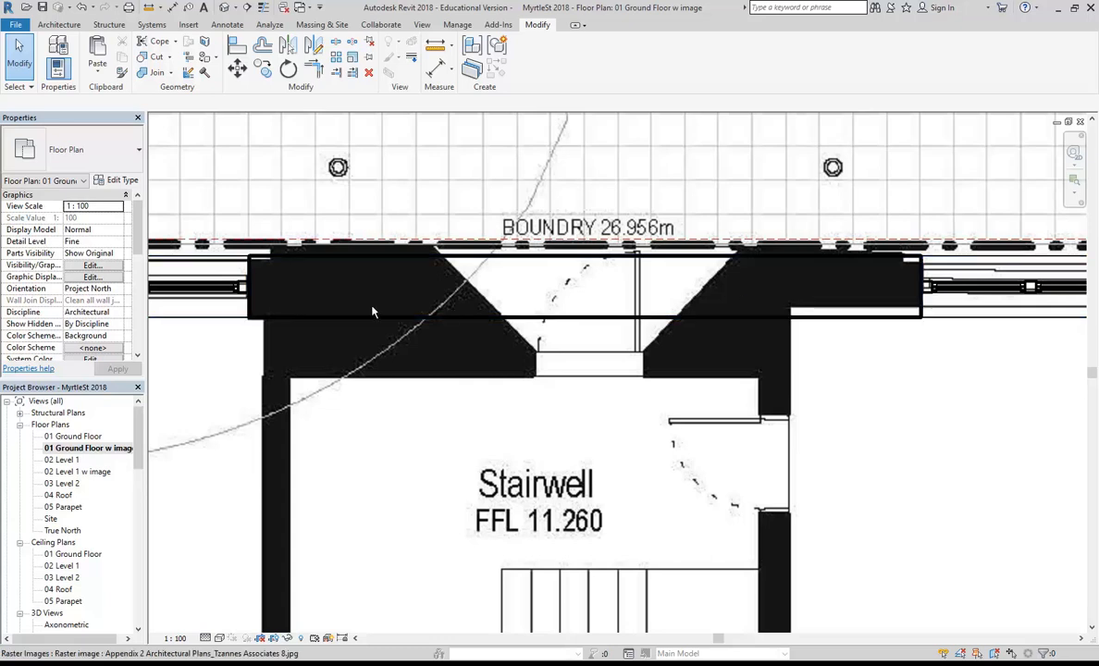
pyautogui.click(268, 313)
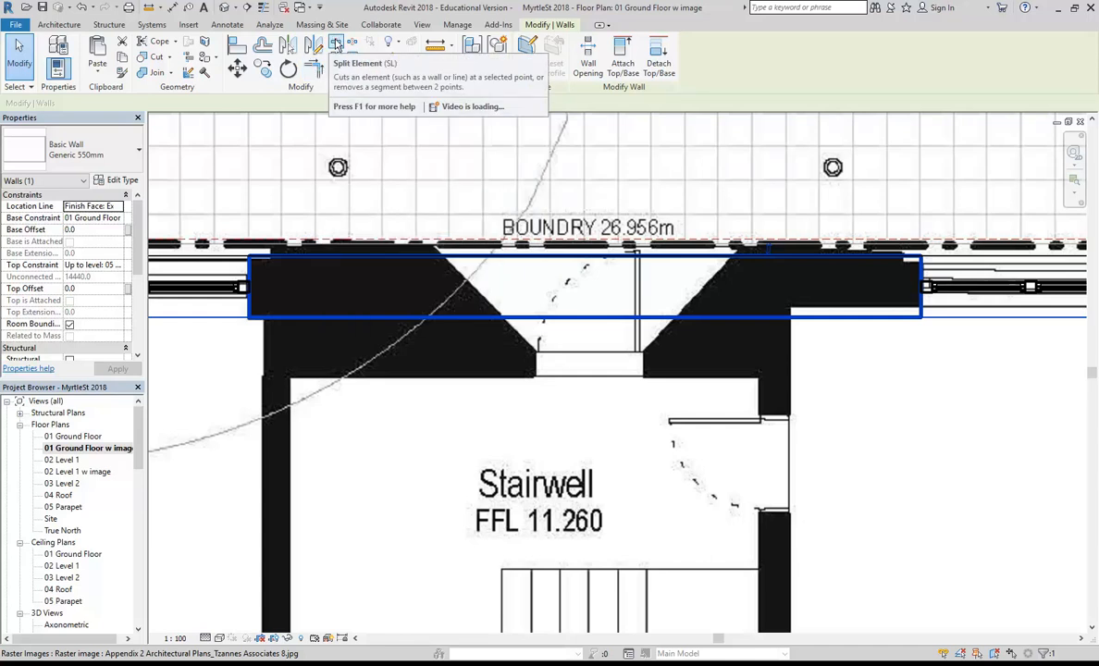
pyautogui.click(337, 44)
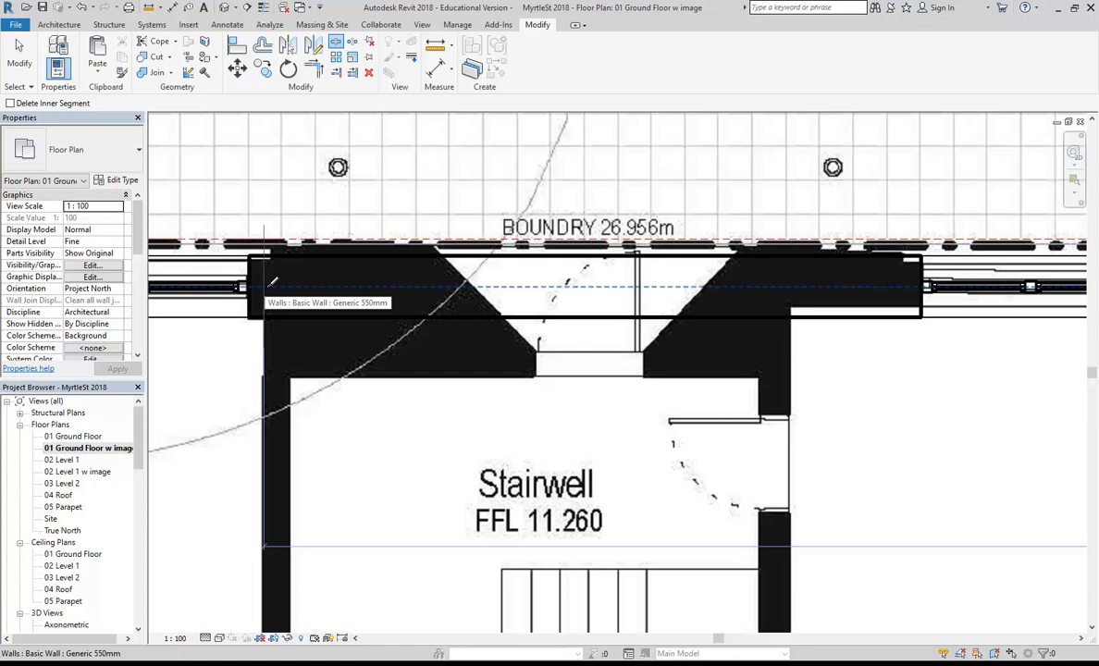
pyautogui.click(266, 282)
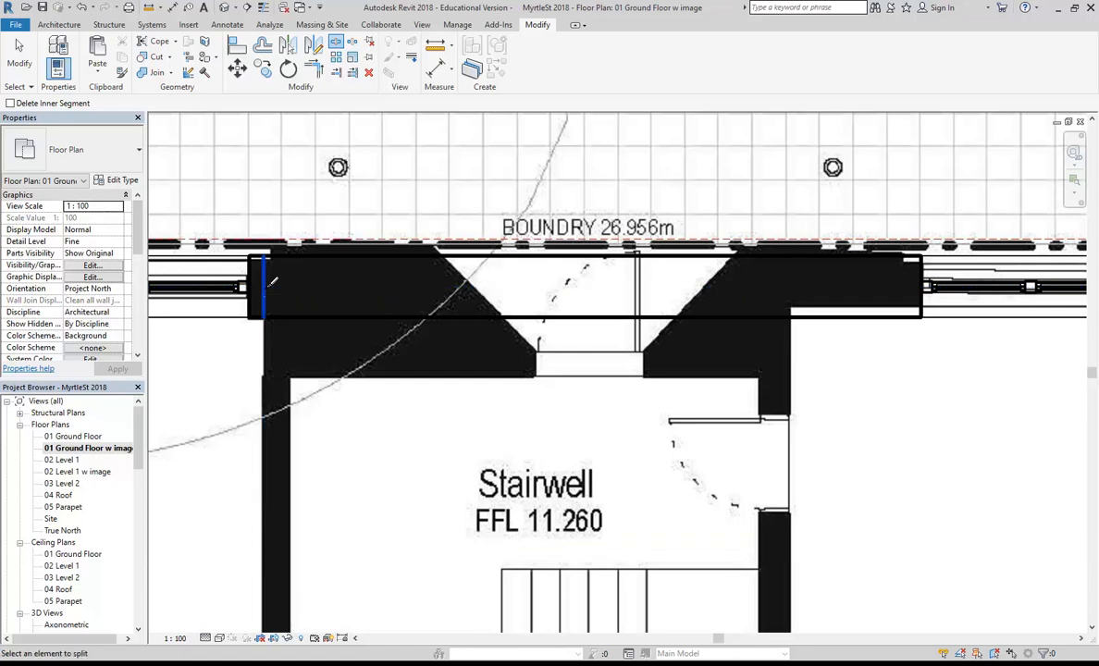
# - Split the Generic 550mm wall along the 26.956m boundary in line with the outer face of the stairwell's right wall, and end splitting
pyautogui.click(792, 286)
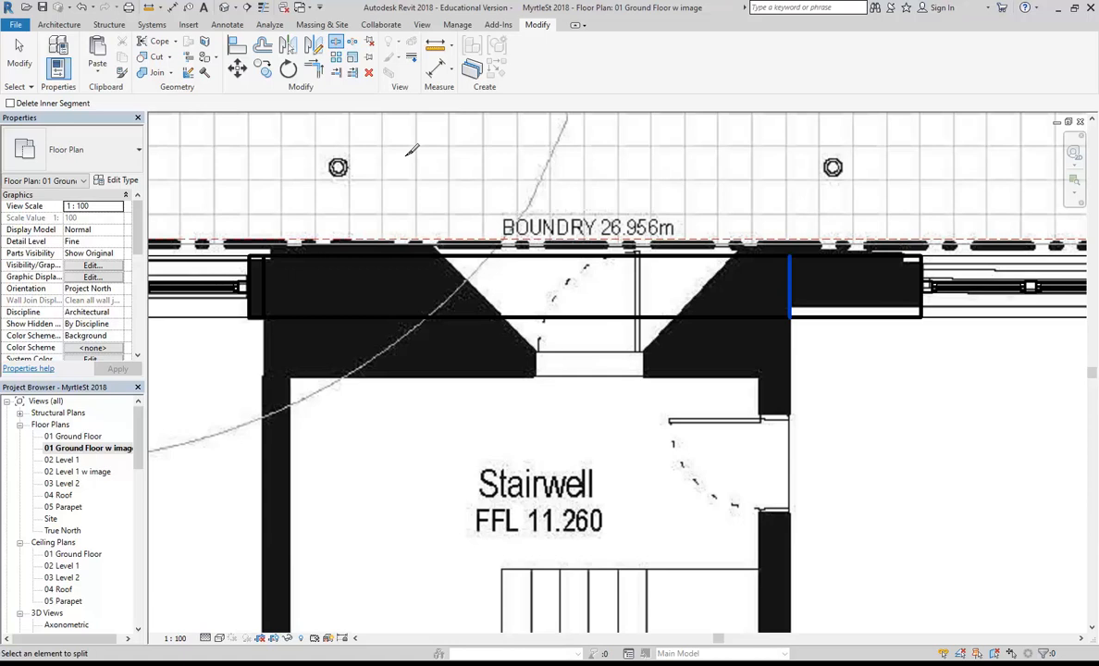
pyautogui.rightClick(396, 195)
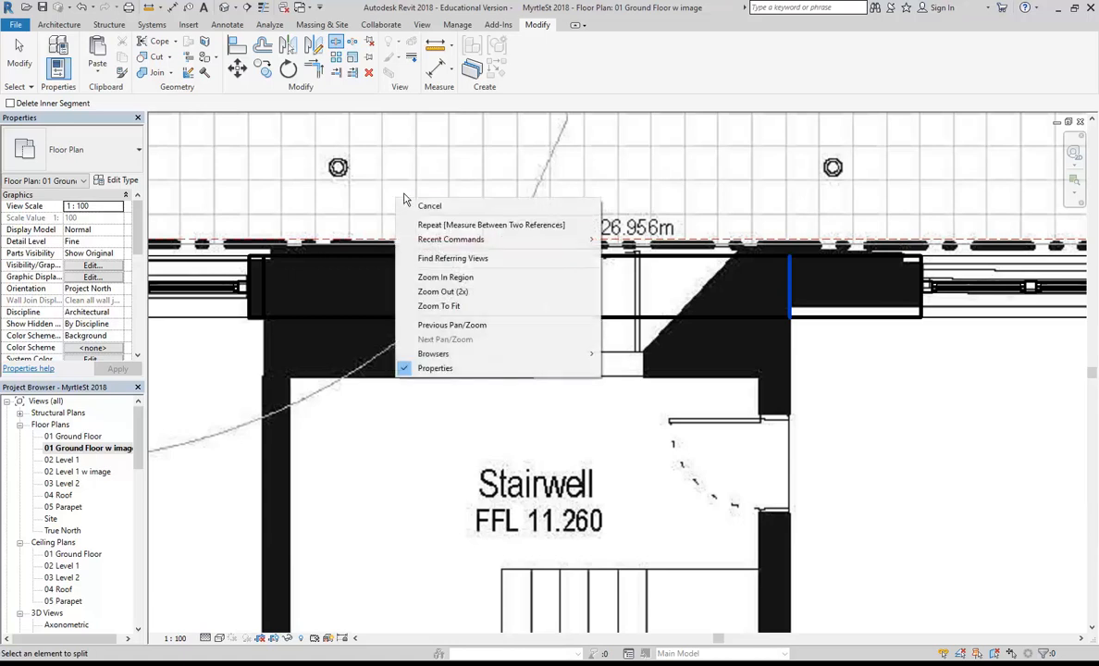
pyautogui.click(423, 208)
pyautogui.rightClick(407, 164)
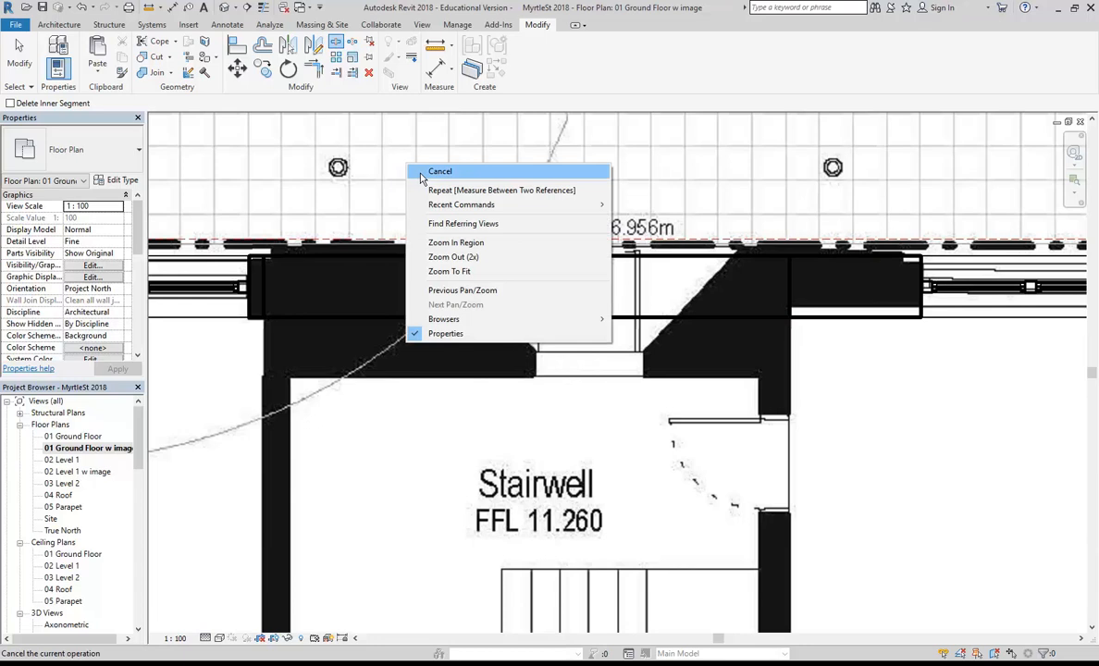
pyautogui.click(428, 172)
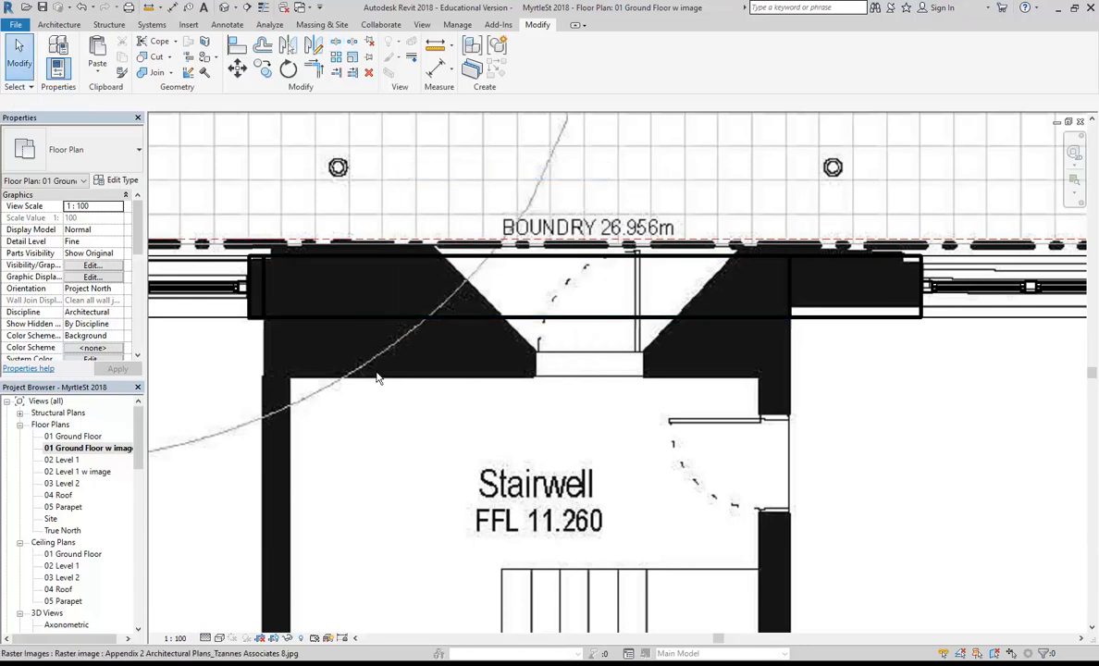
pyautogui.rightClick(414, 164)
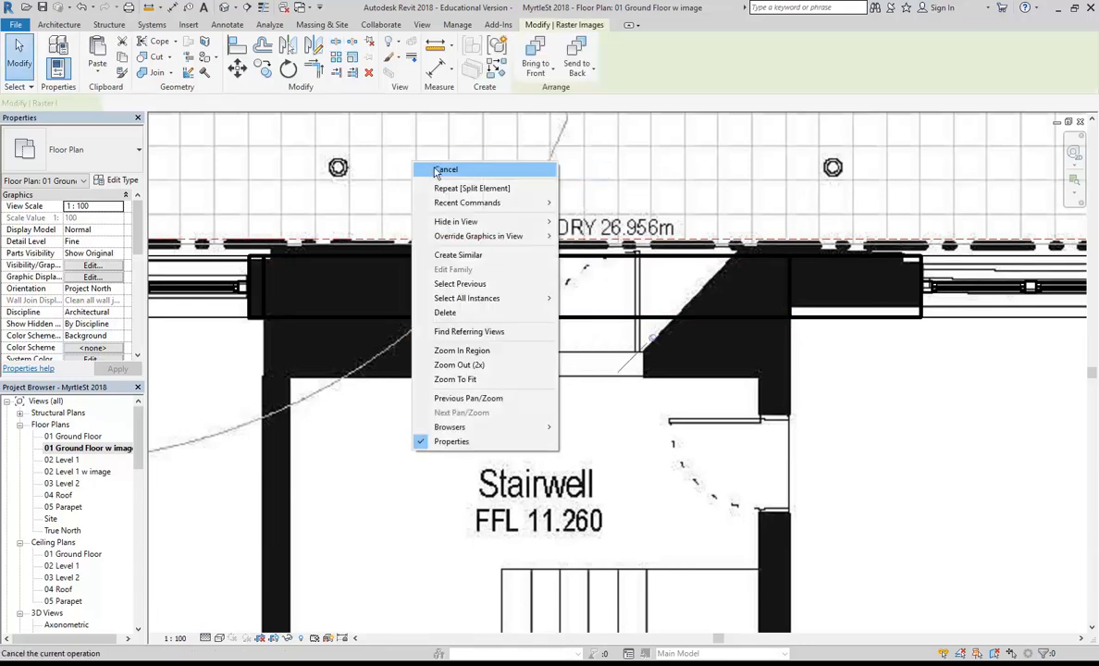
pyautogui.click(438, 171)
pyautogui.click(335, 43)
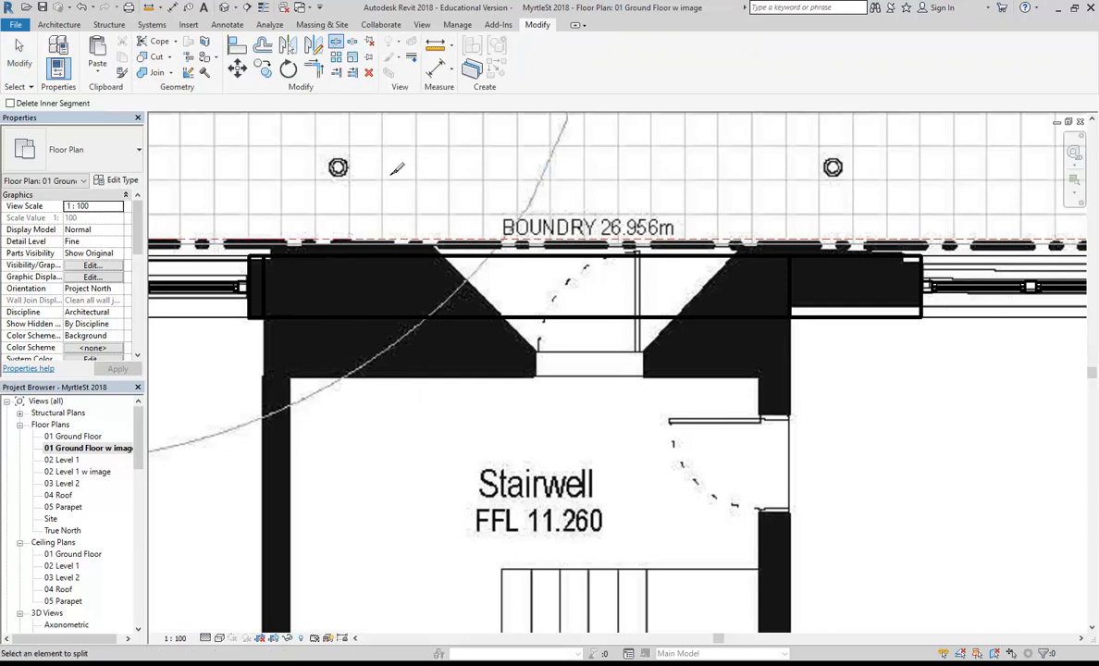
pyautogui.rightClick(394, 165)
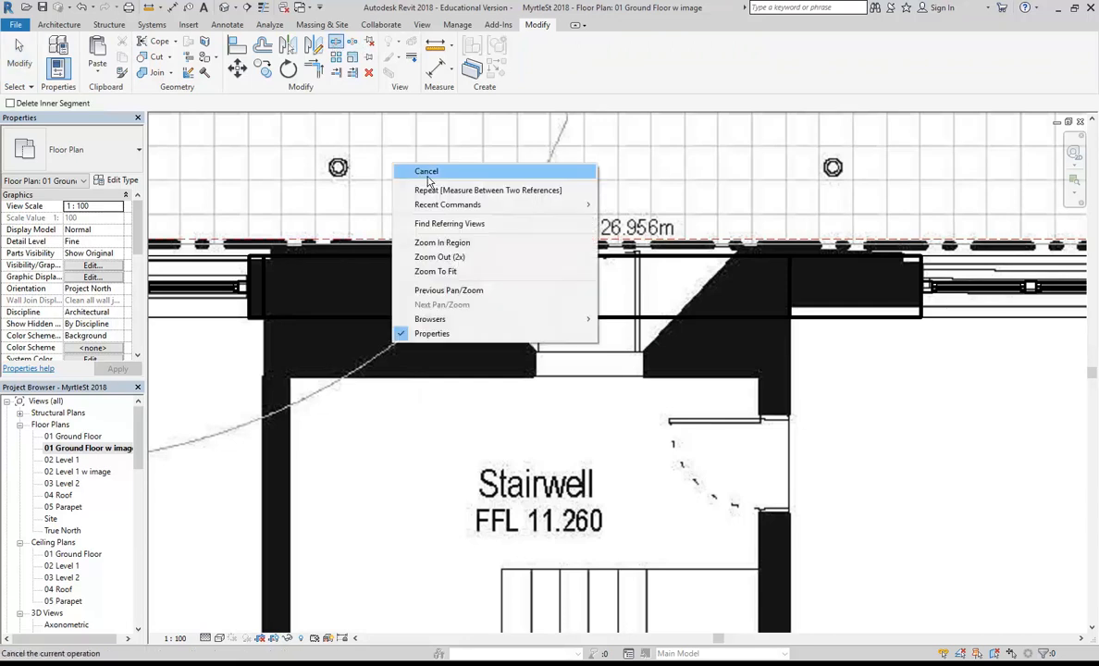
pyautogui.click(426, 173)
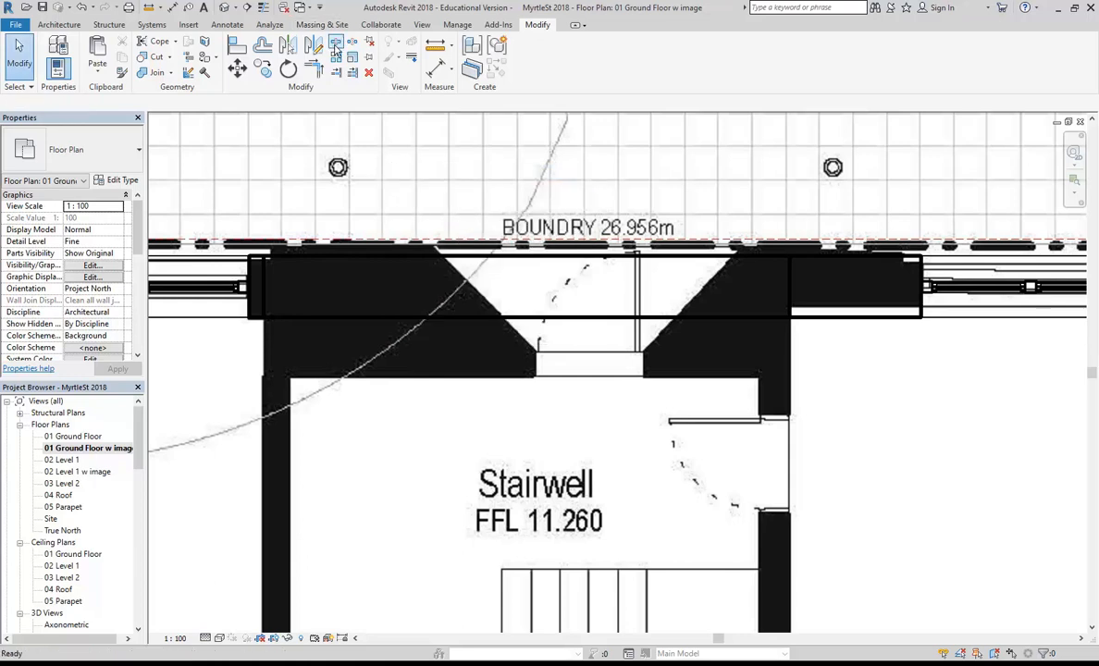
pyautogui.rightClick(394, 220)
pyautogui.click(427, 225)
pyautogui.click(59, 24)
pyautogui.click(49, 48)
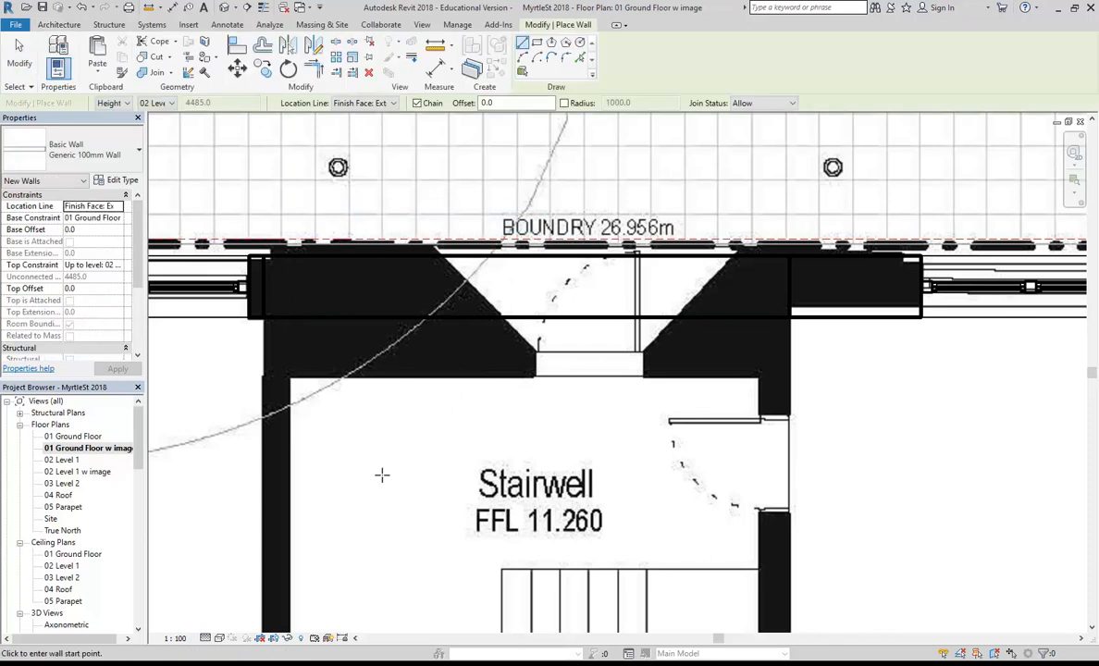
pyautogui.click(399, 492)
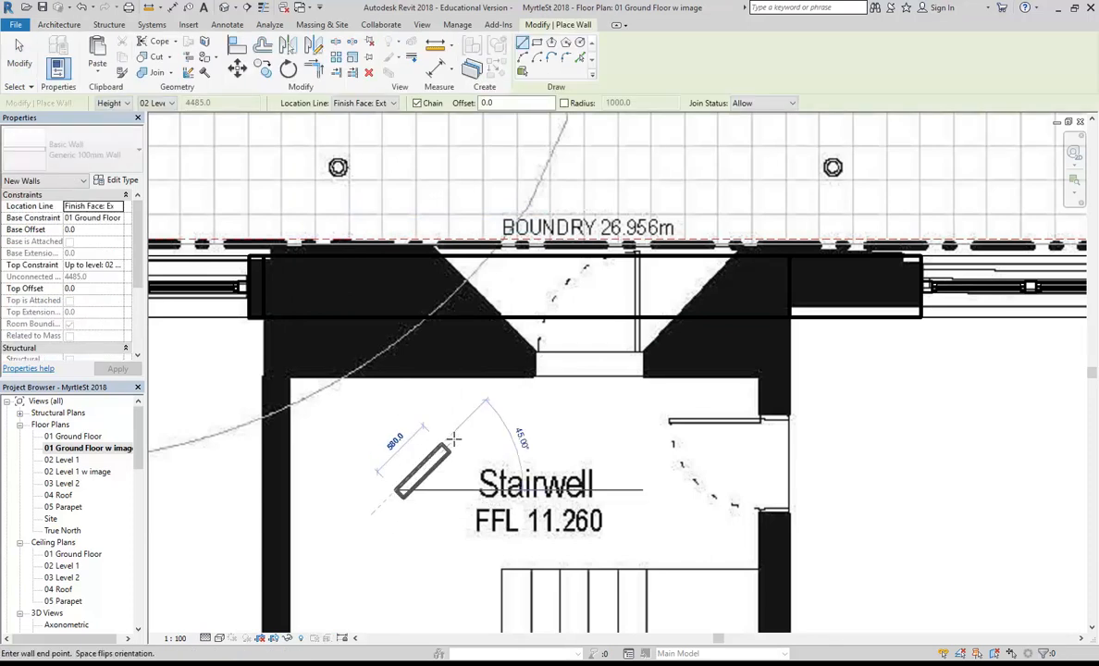
pyautogui.rightClick(458, 432)
pyautogui.click(489, 439)
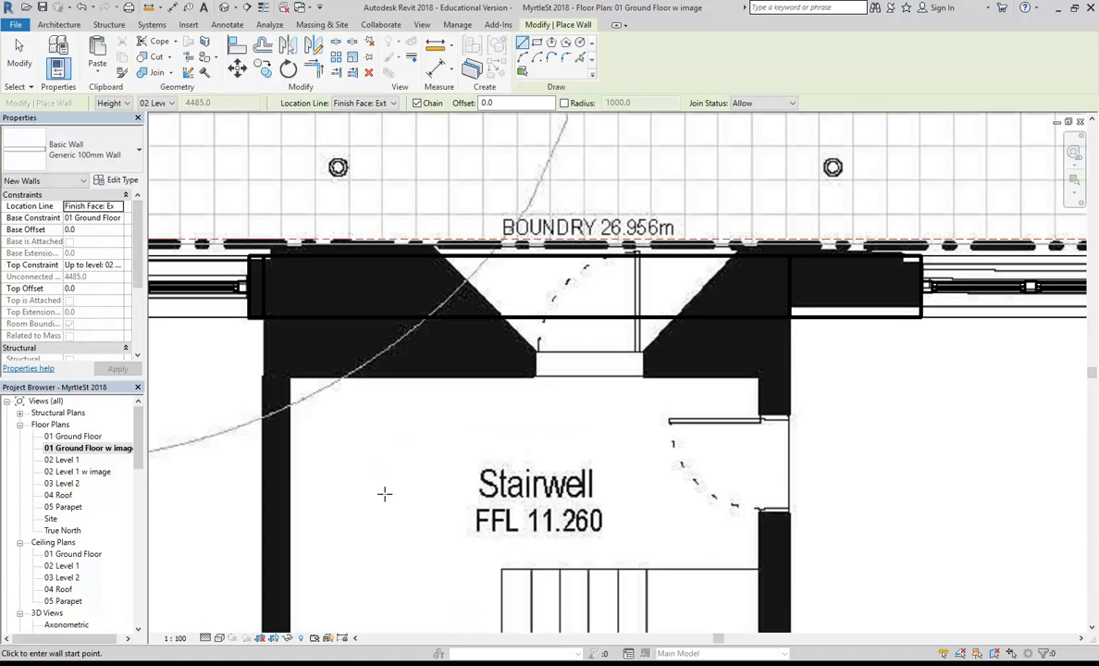
pyautogui.rightClick(421, 453)
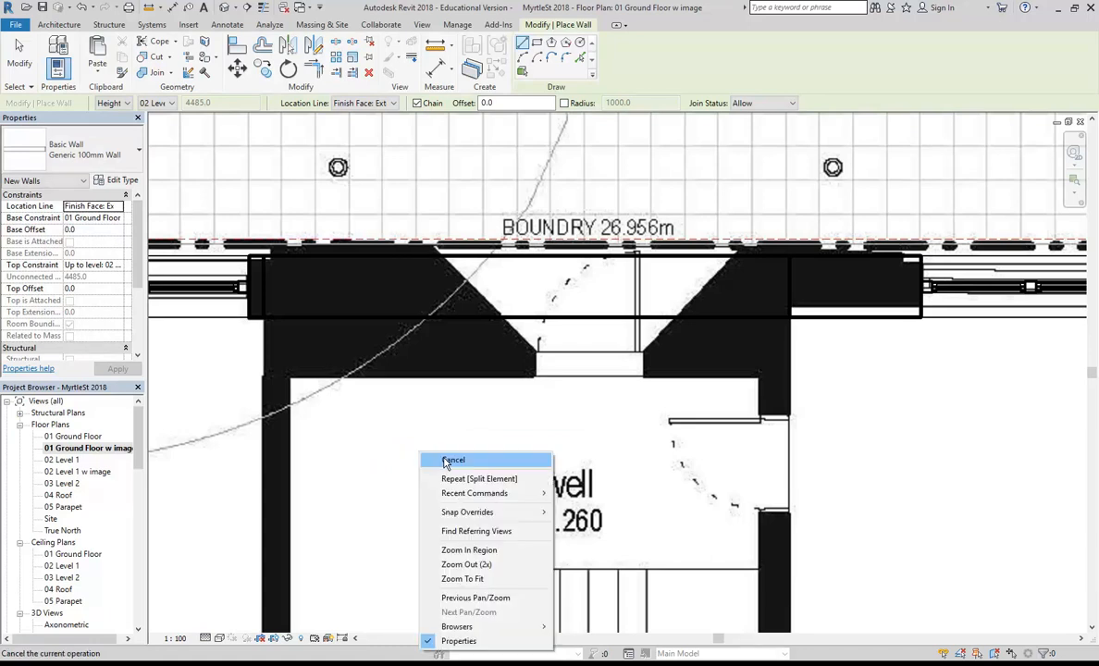
pyautogui.click(449, 461)
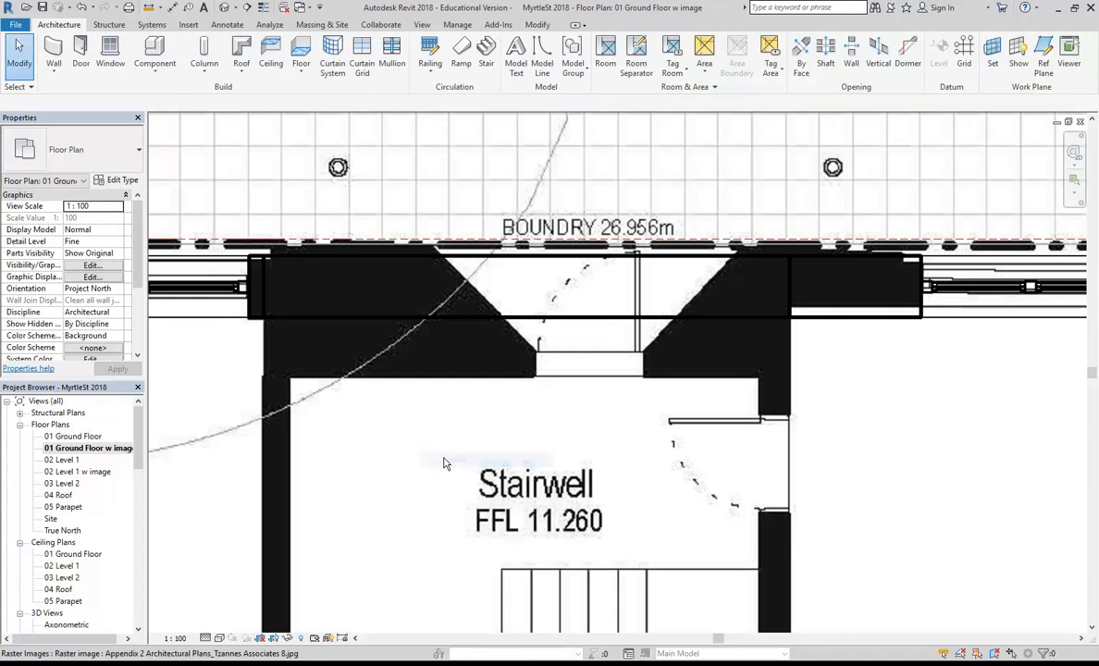
# - Try to offset the middle wall segment above the stairwell by 500 mm towards the interior, and cancel the operation
pyautogui.click(343, 325)
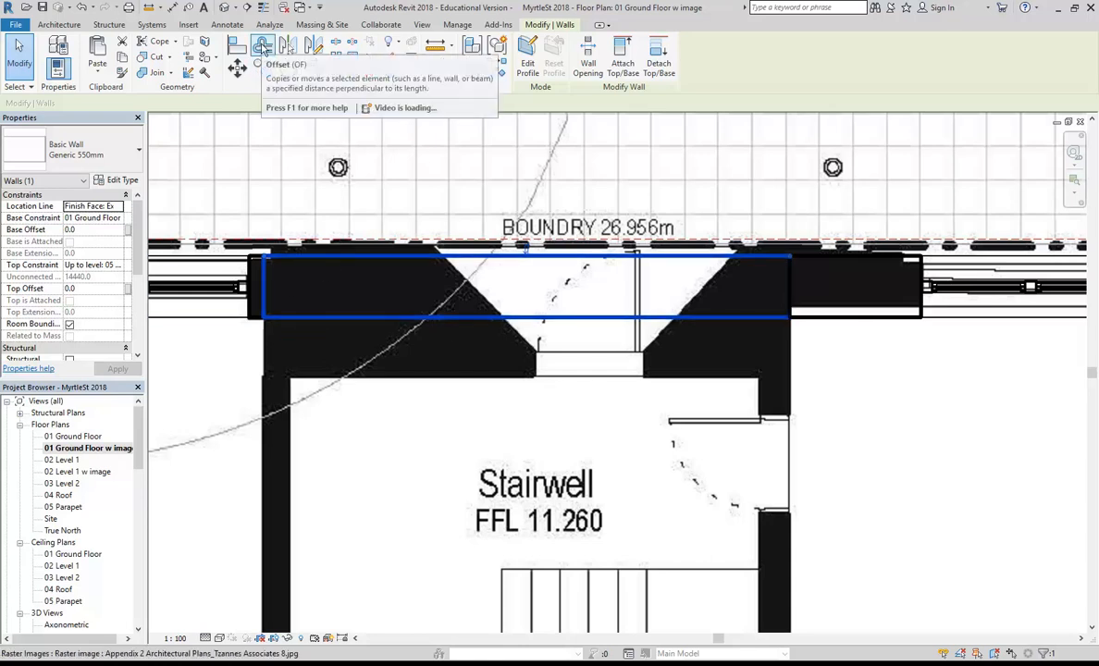
pyautogui.click(263, 46)
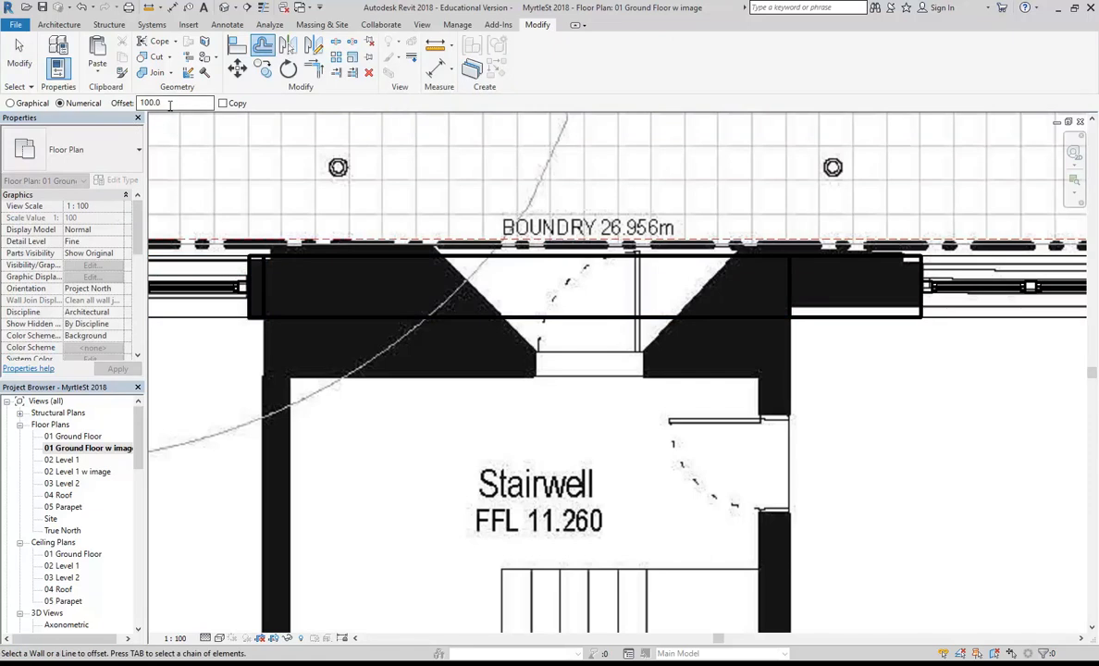
pyautogui.write('5')
pyautogui.click(375, 322)
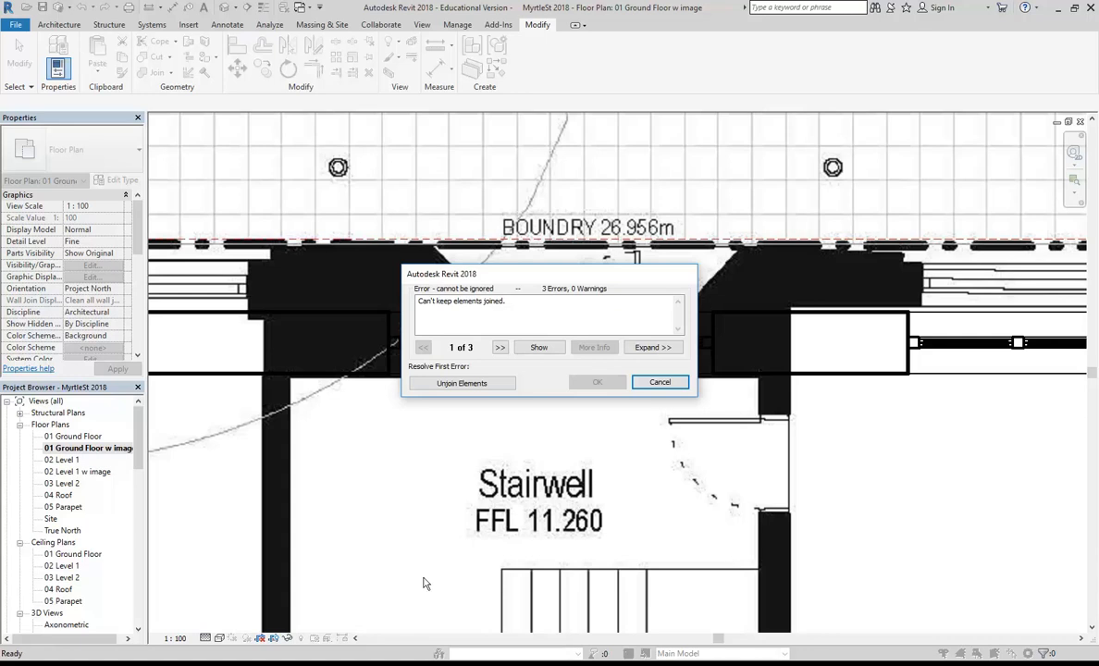
pyautogui.moveTo(508, 274)
pyautogui.mouseDown()
pyautogui.moveTo(574, 119)
pyautogui.moveTo(571, 130)
pyautogui.mouseUp()
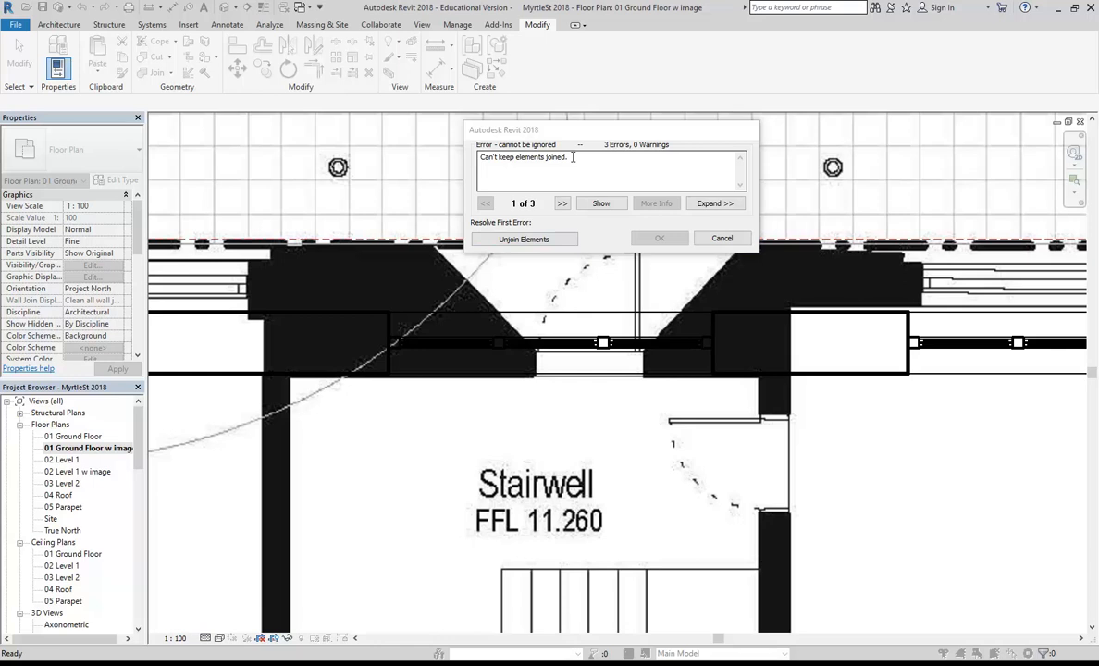
pyautogui.click(723, 239)
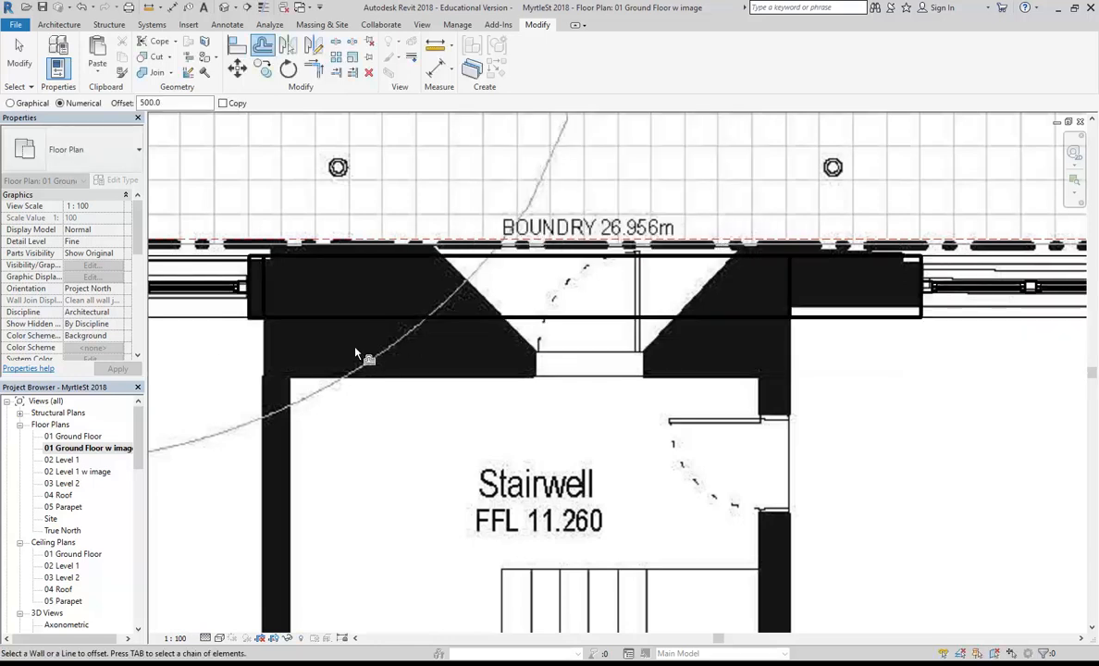
pyautogui.rightClick(369, 191)
pyautogui.click(390, 196)
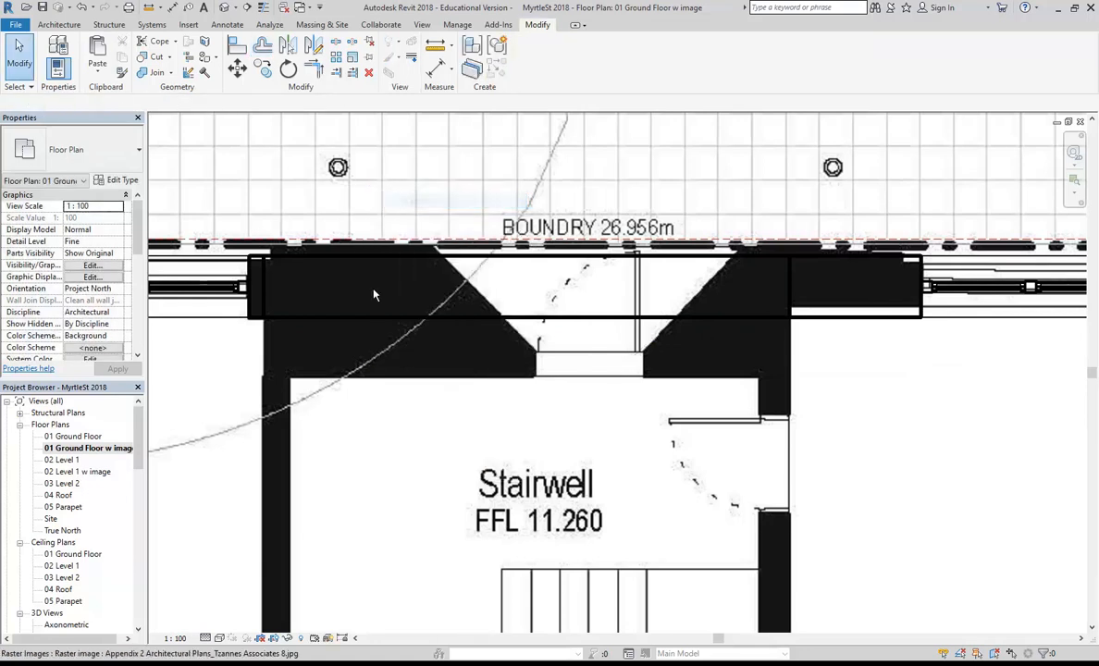
# - Measure the thickness of the stairwell's boundary wall on the plan image, from its modelled outer face to the image's inner face
pyautogui.click(324, 315)
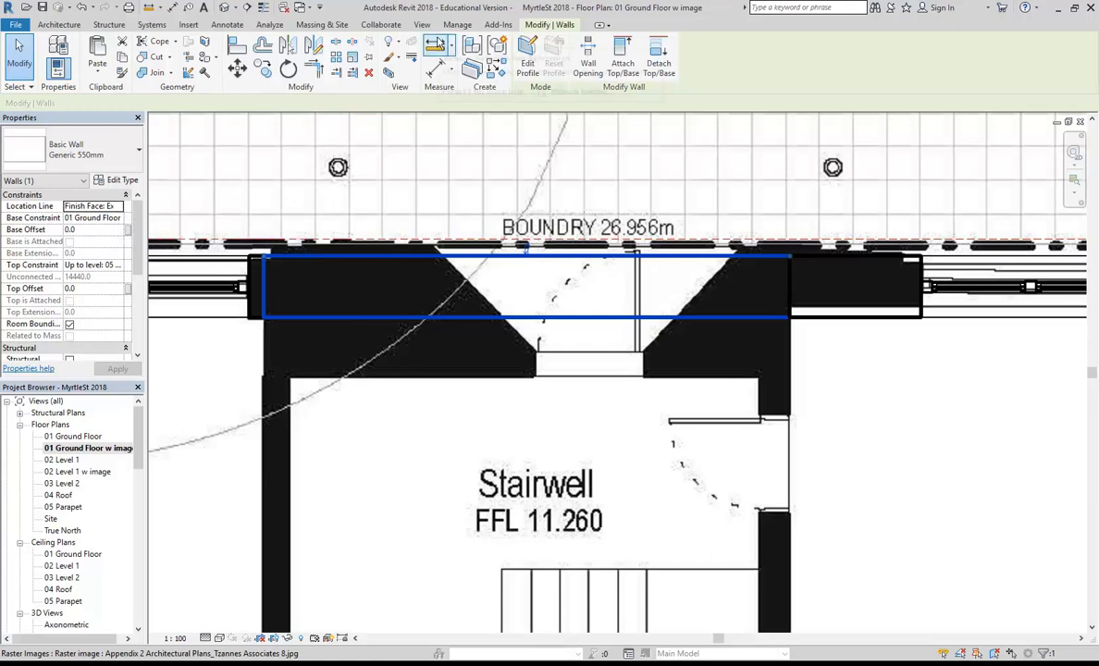
pyautogui.click(435, 43)
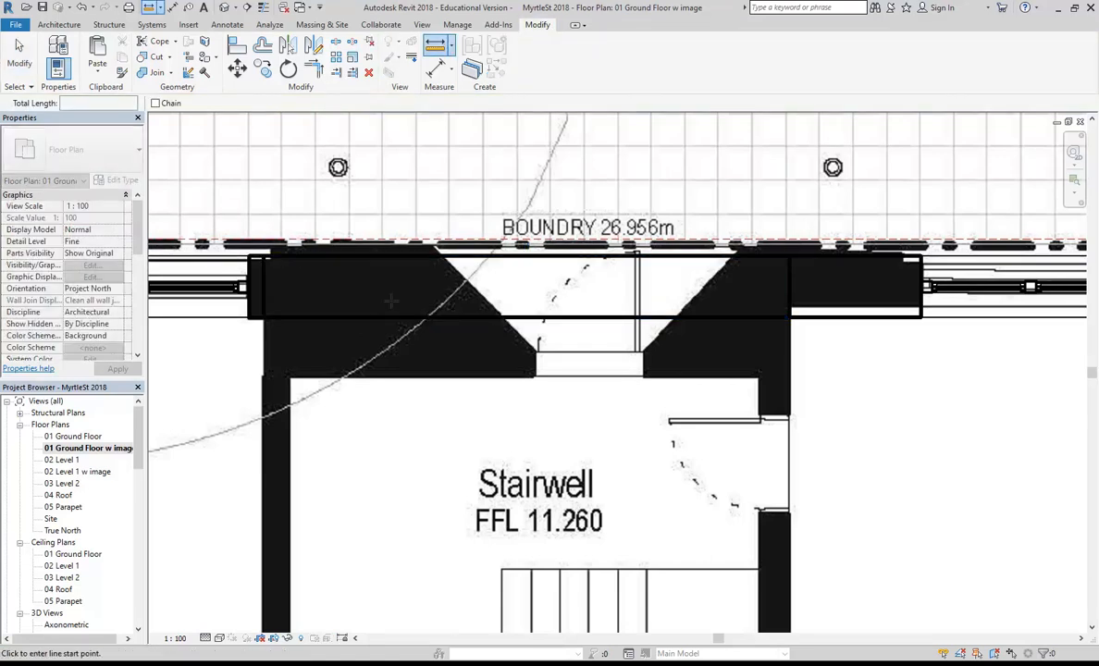
pyautogui.click(388, 255)
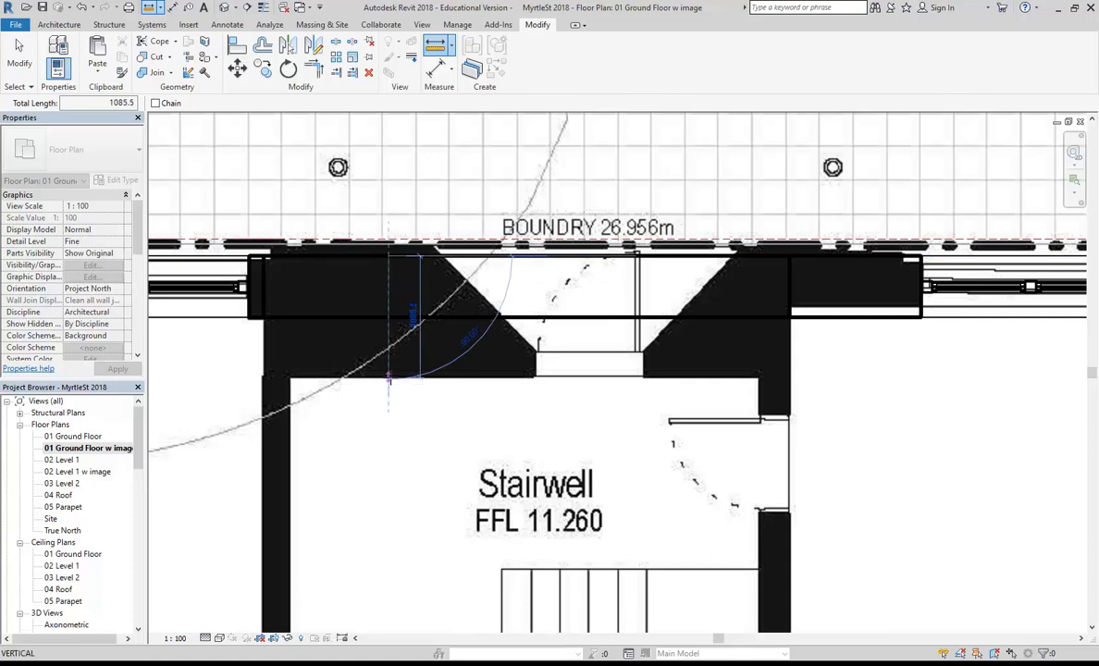
pyautogui.click(388, 378)
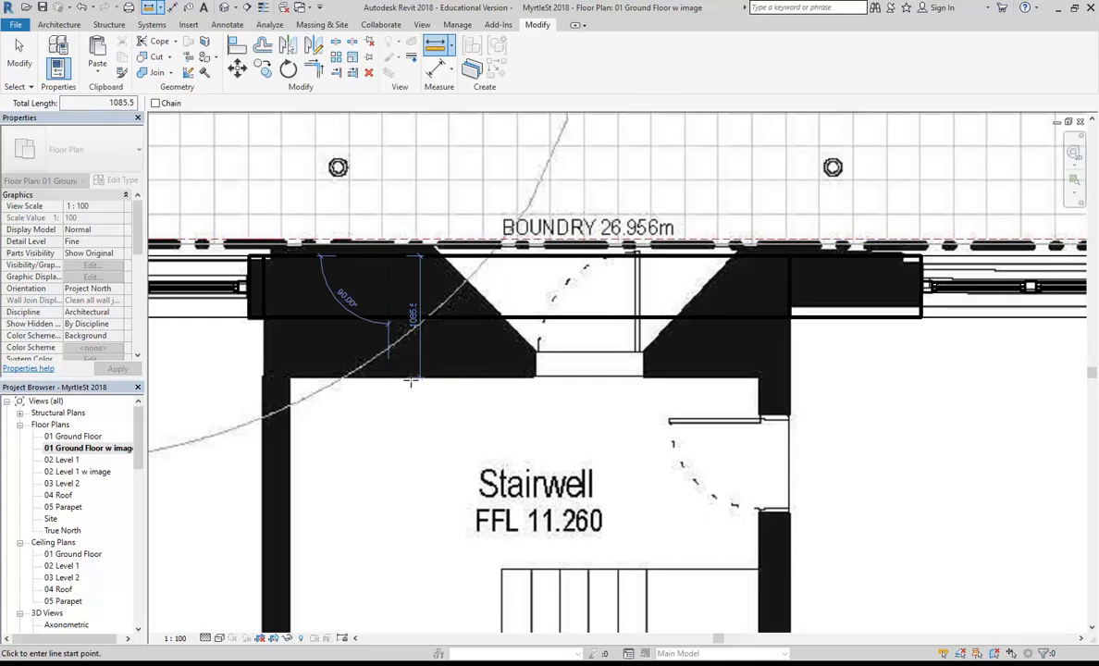
pyautogui.rightClick(316, 150)
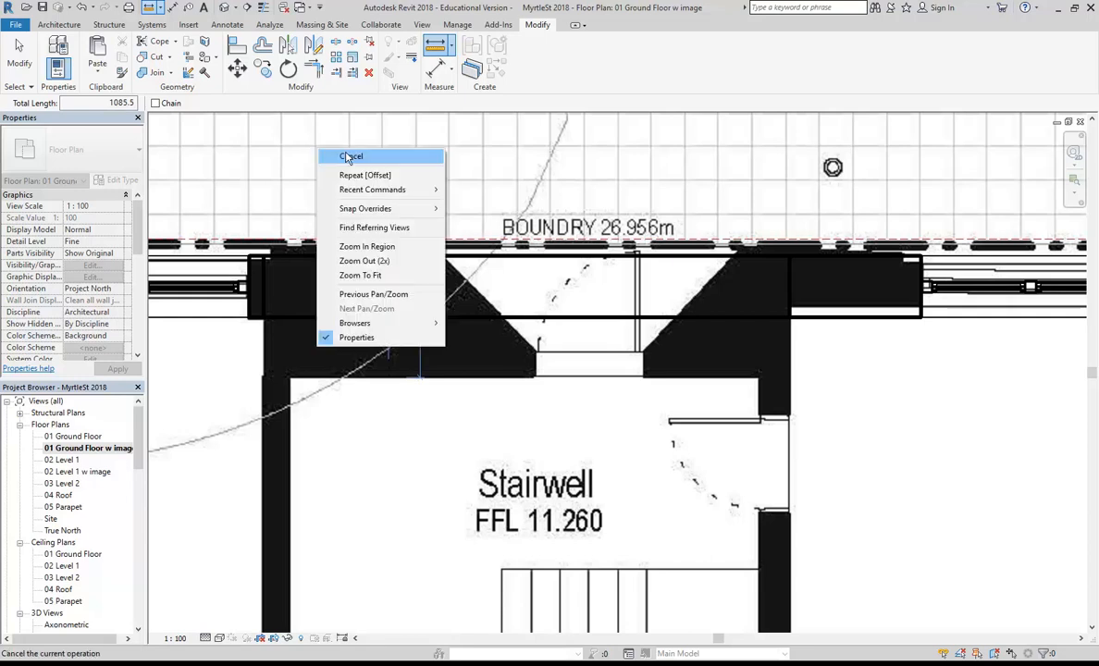
pyautogui.click(342, 165)
# - Duplicate the Generic 550mm type of the middle wall segment above the stairwell as Generic 1100mm
pyautogui.click(366, 318)
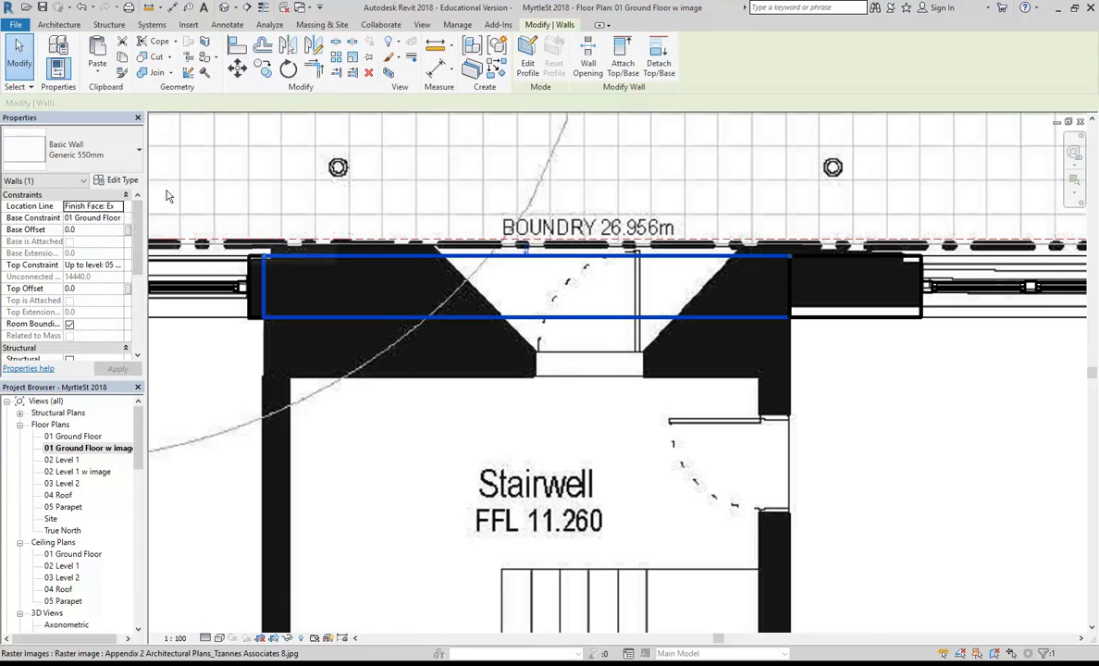
pyautogui.click(115, 179)
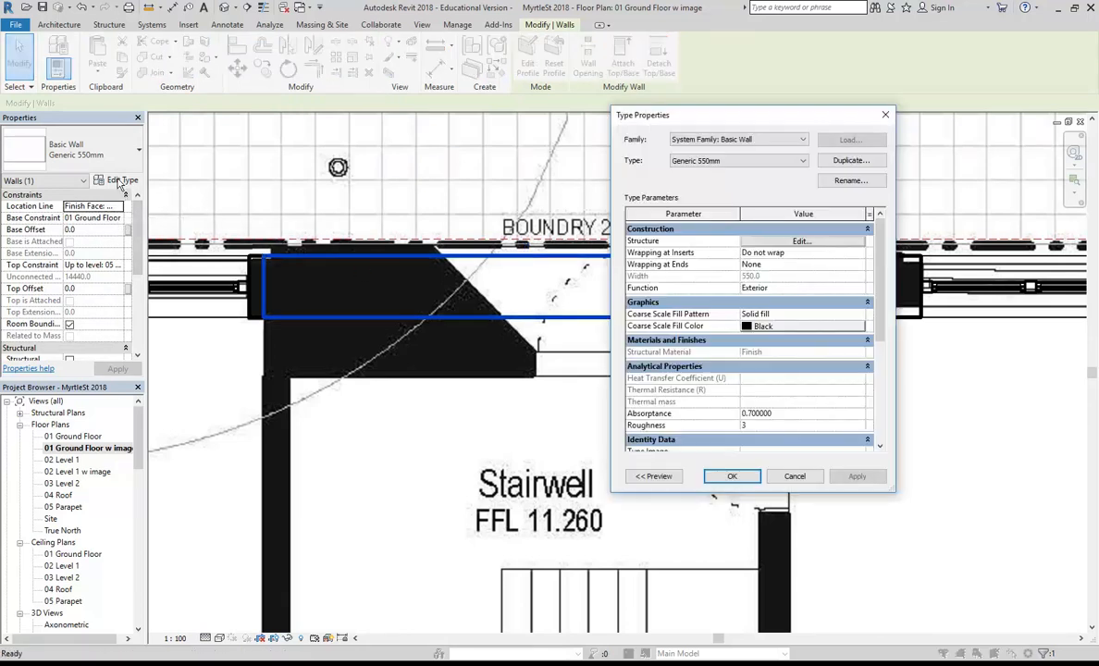
pyautogui.click(843, 160)
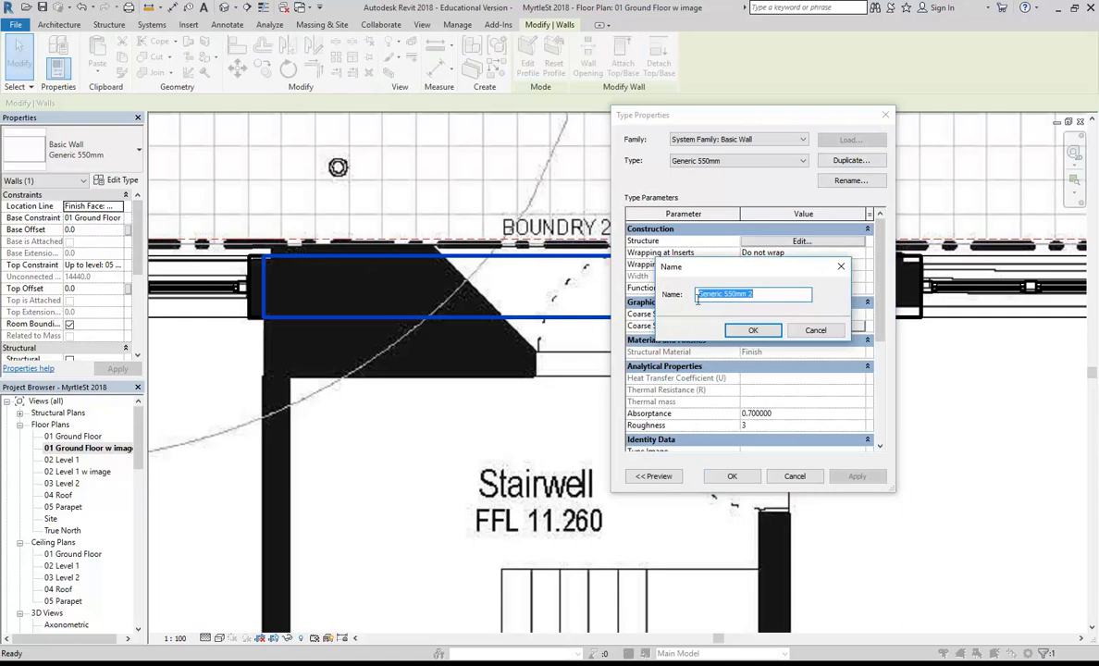
pyautogui.moveTo(725, 294); pyautogui.dragTo(786, 293)
pyautogui.write('1100mm')
pyautogui.press('Return')
# - Set the structure layer thickness of Generic 1100mm to 1100 mm and apply the type to the selected wall segment
pyautogui.click(800, 242)
pyautogui.click(782, 270)
pyautogui.write('1')
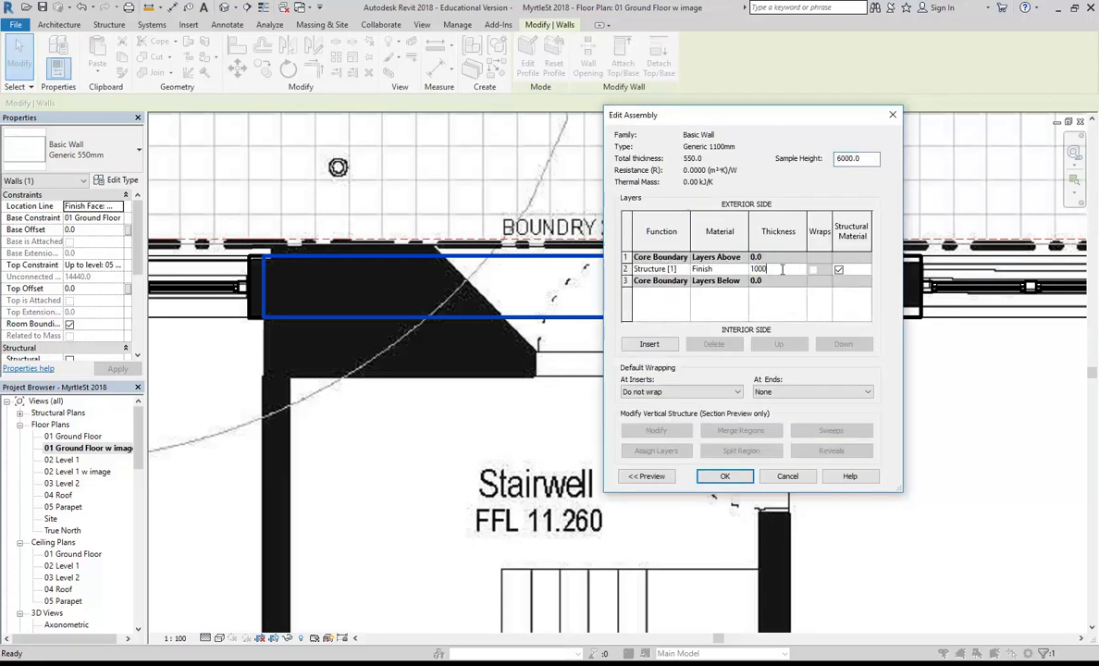
pyautogui.write('100')
pyautogui.click(724, 476)
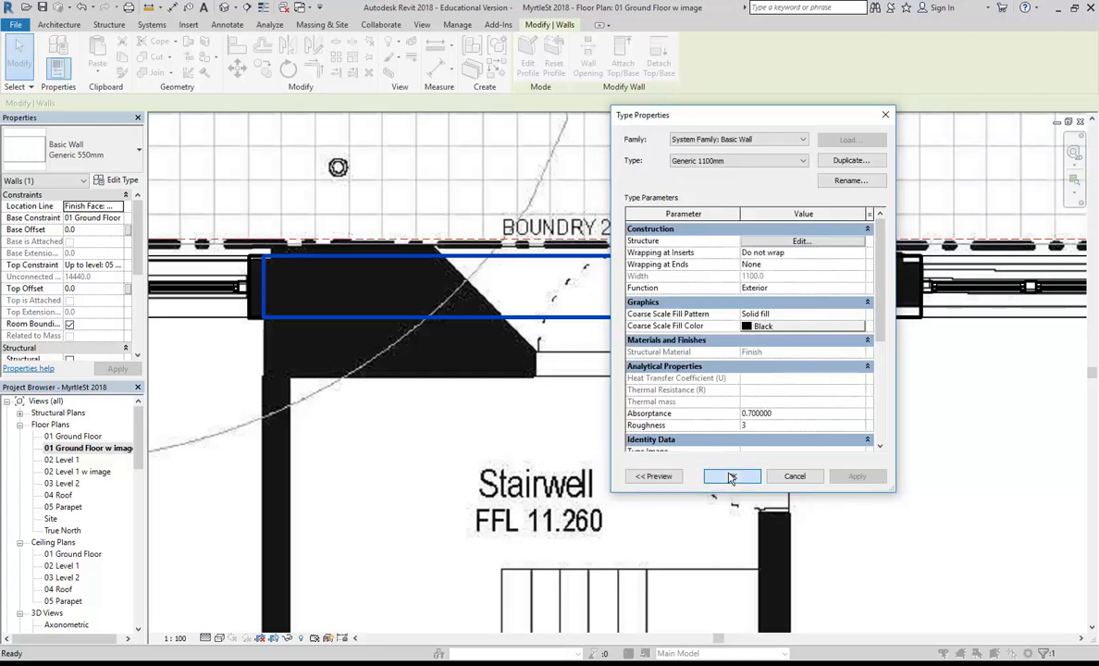
pyautogui.click(731, 476)
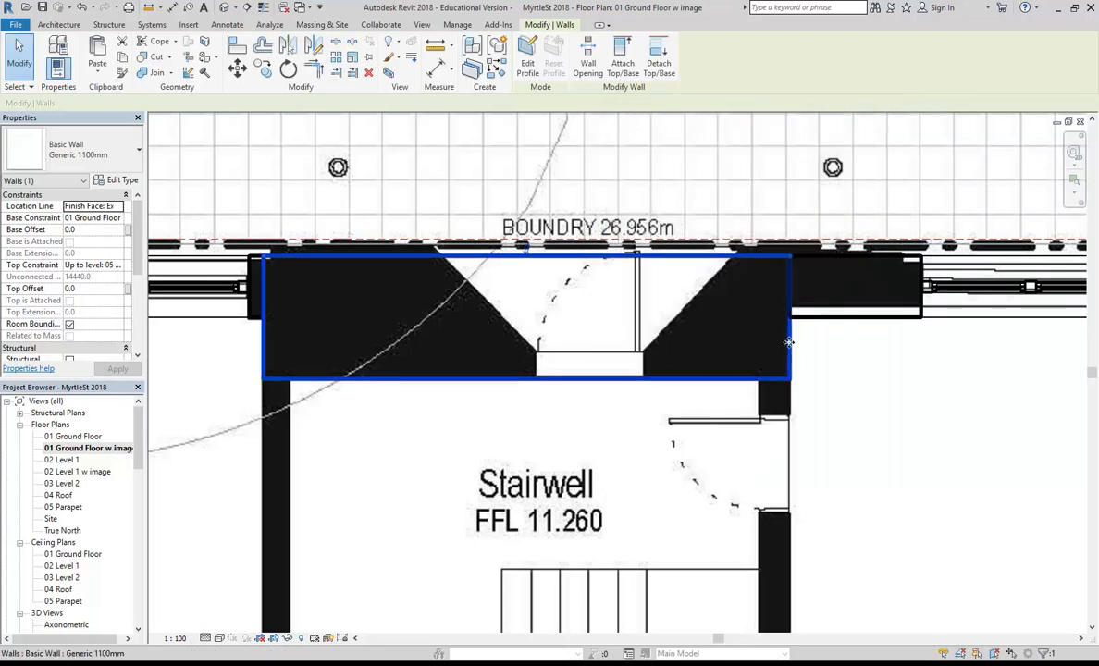
# - Examine the thickened wall above the stairwell against the plan image and review the available Basic Wall types
pyautogui.moveTo(606, 372); pyautogui.dragTo(314, 368, button='middle')
pyautogui.moveTo(793, 329); pyautogui.dragTo(998, 388, button='middle')
pyautogui.scroll(2, 589, 350)
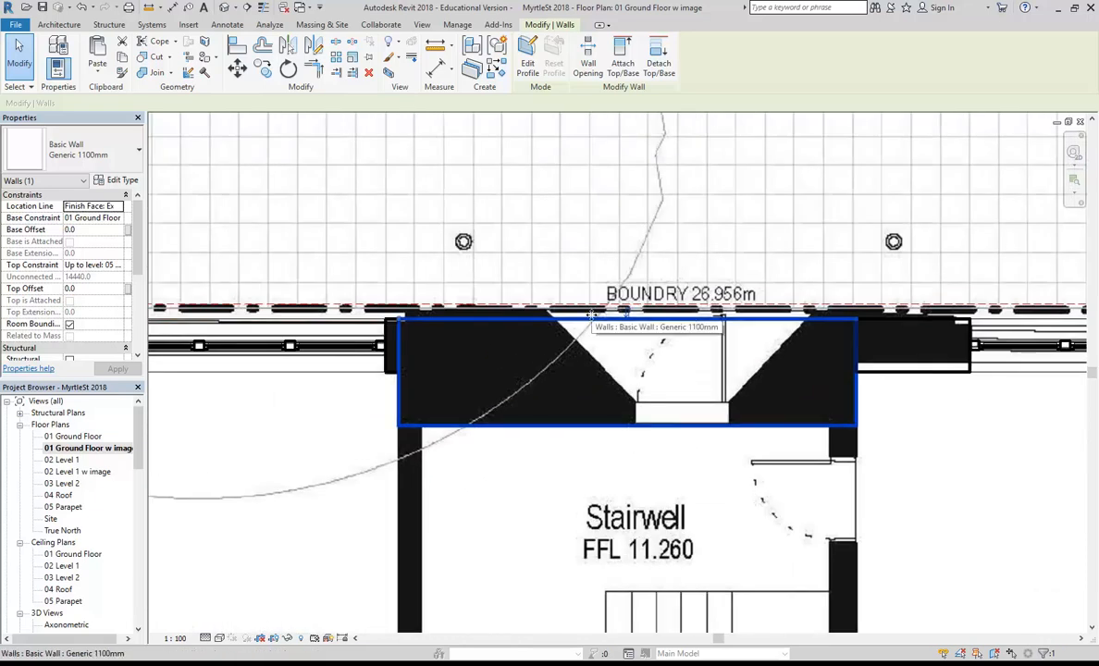
pyautogui.click(113, 180)
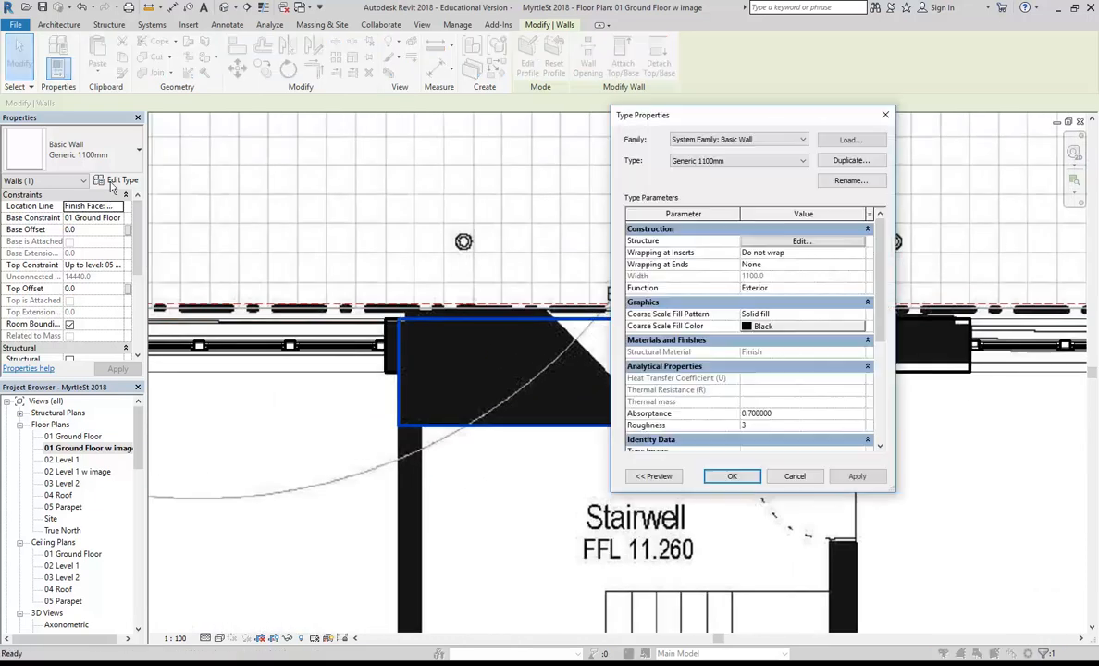
pyautogui.click(725, 161)
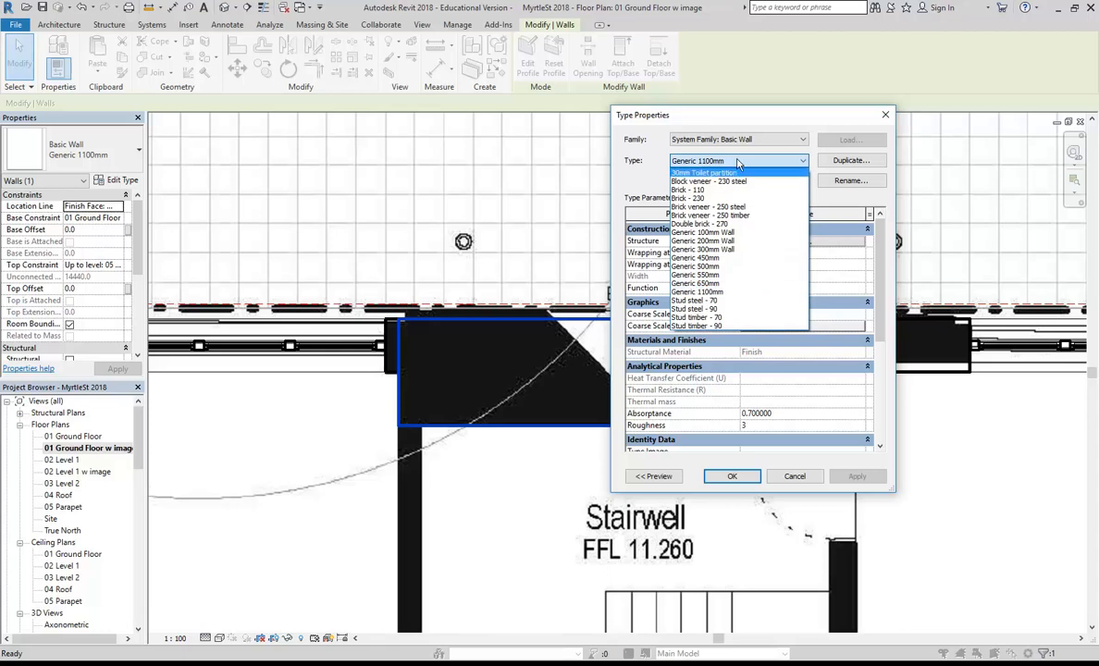
pyautogui.click(780, 292)
pyautogui.click(793, 476)
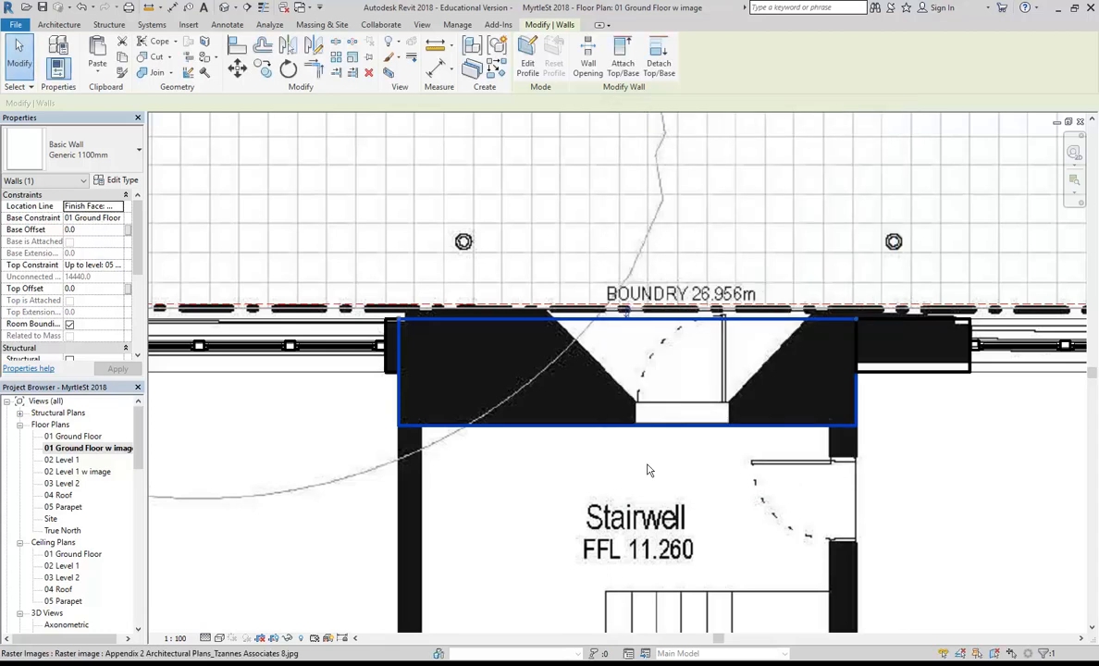
pyautogui.scroll(-2, 483, 355)
pyautogui.click(524, 401)
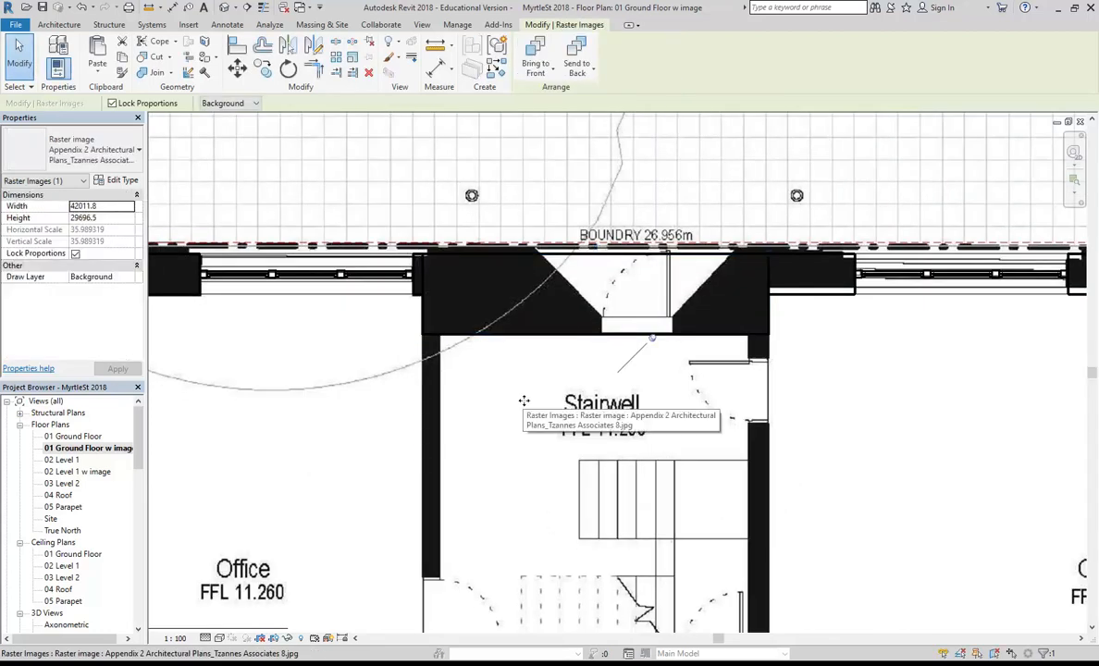
# - Deselect the plan image and examine the boundary wall between the stairwell and the garage windows against the image
pyautogui.rightClick(350, 129)
pyautogui.click(385, 135)
pyautogui.rightClick(385, 134)
pyautogui.click(421, 144)
pyautogui.scroll(4, 500, 278)
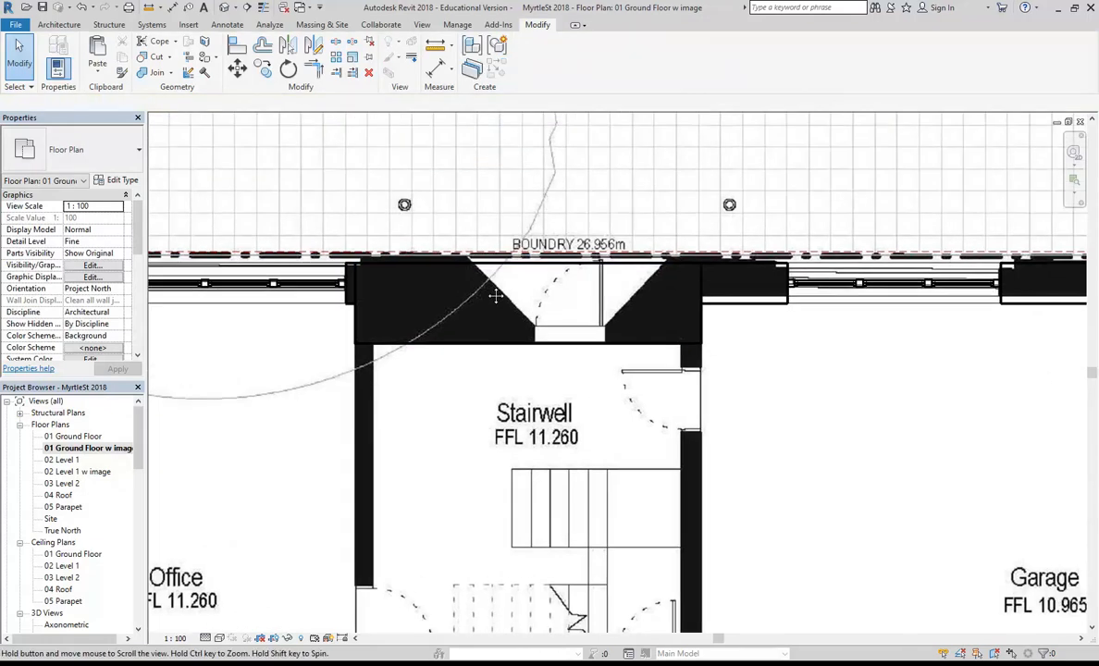
pyautogui.moveTo(539, 288); pyautogui.dragTo(401, 305, button='middle')
pyautogui.moveTo(786, 323); pyautogui.dragTo(756, 319, button='middle')
pyautogui.scroll(1, 326, 308)
pyautogui.scroll(1, 326, 308)
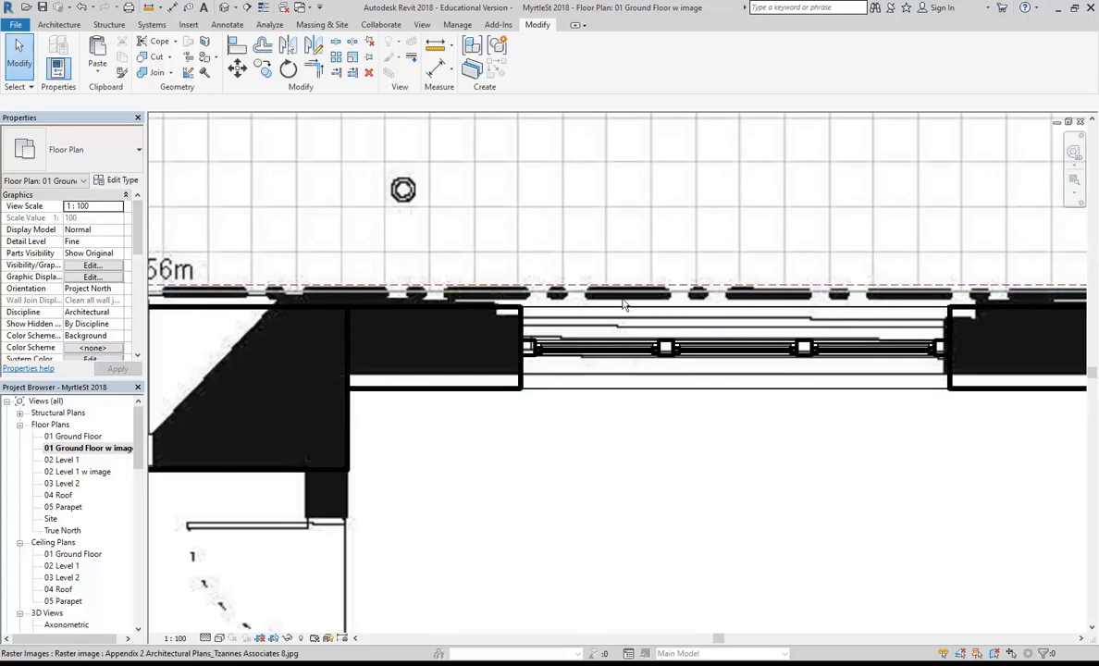
pyautogui.moveTo(617, 322); pyautogui.dragTo(442, 324, button='middle')
pyautogui.moveTo(847, 301)
pyautogui.mouseDown(button='middle')
pyautogui.moveTo(603, 293)
pyautogui.moveTo(840, 300)
pyautogui.mouseUp(button='middle')
pyautogui.moveTo(372, 245); pyautogui.dragTo(680, 246, button='middle')
pyautogui.scroll(1, 412, 274)
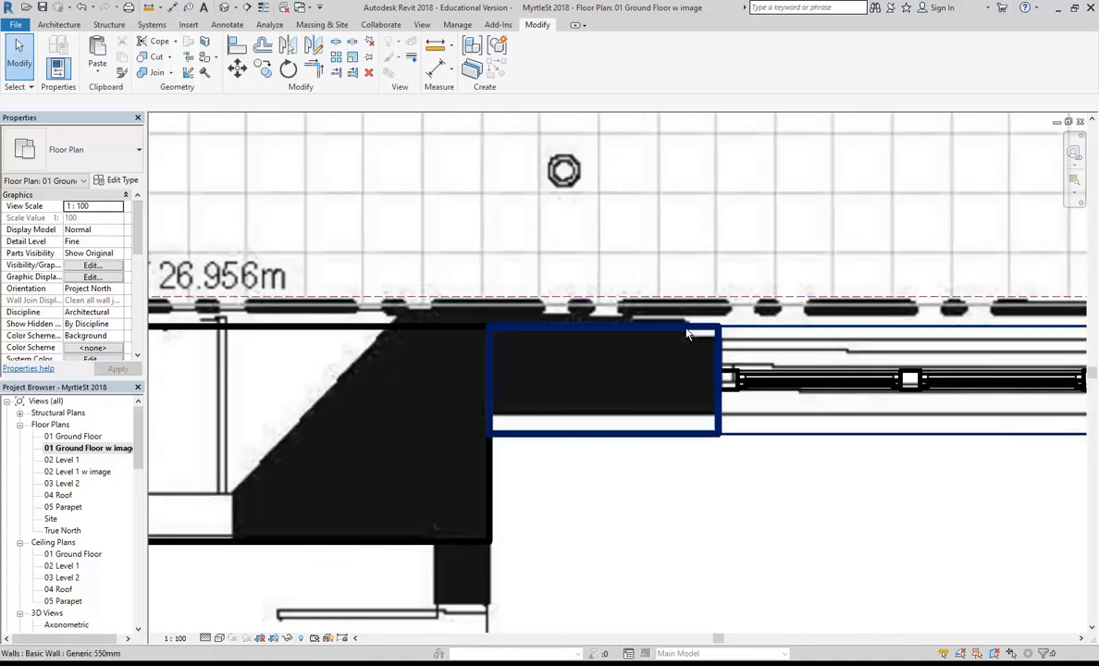
# - Select the Generic 550mm wall segment beside the stairwell to inspect its extent along the boundary, and clear the selection
pyautogui.click(578, 306)
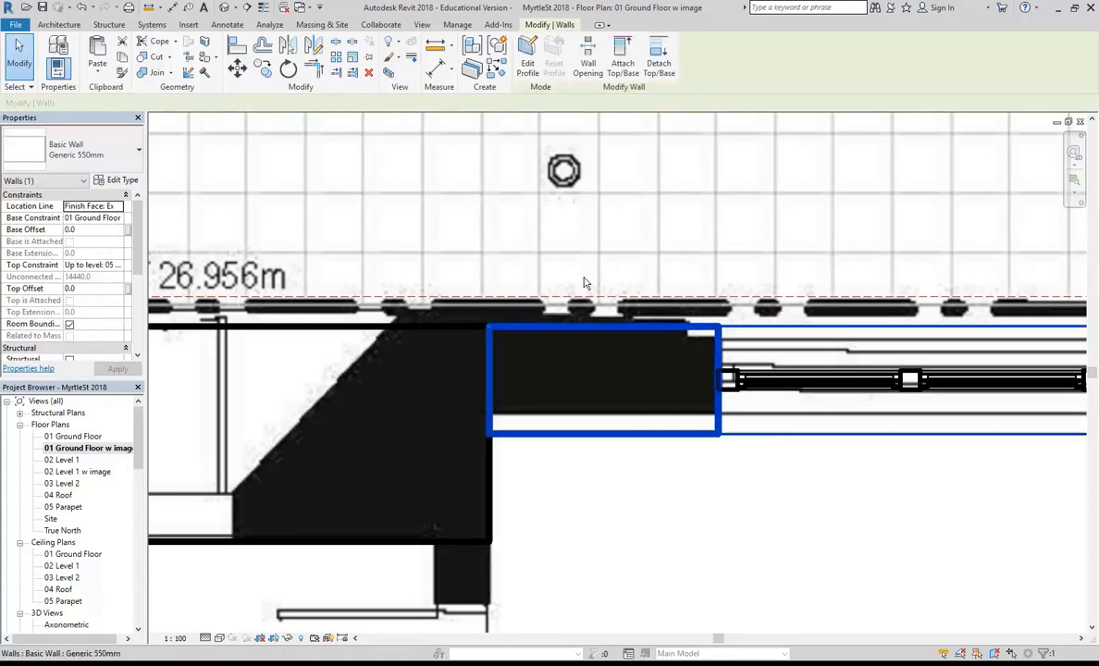
pyautogui.scroll(-2, 574, 212)
pyautogui.moveTo(583, 222); pyautogui.dragTo(329, 260, button='middle')
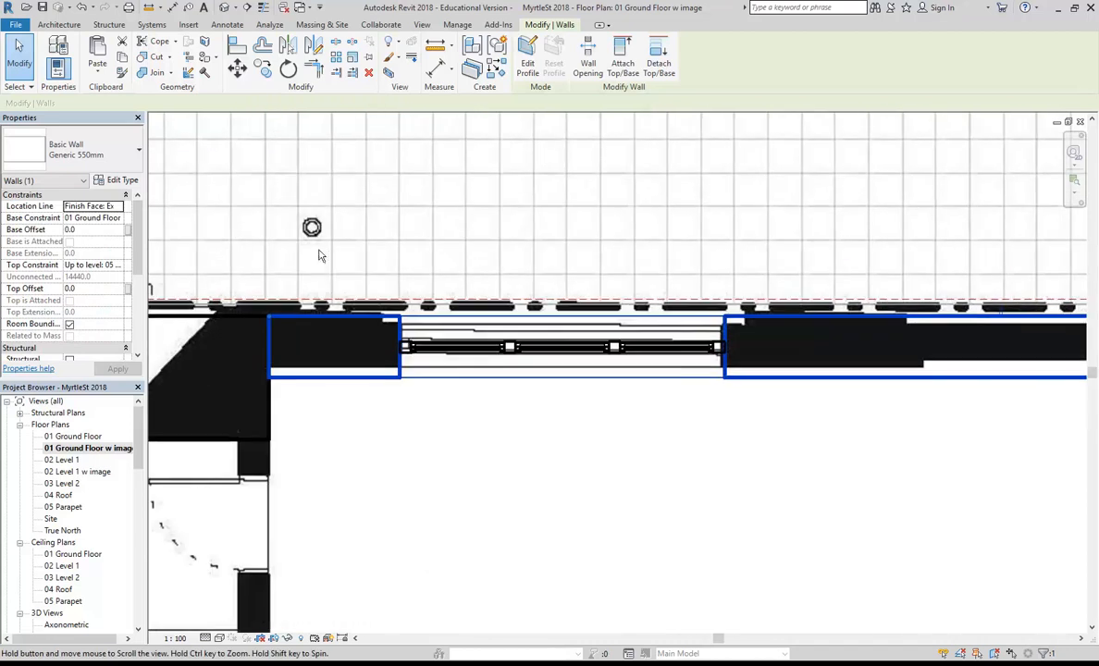
pyautogui.moveTo(716, 284); pyautogui.dragTo(356, 309, button='middle')
pyautogui.rightClick(326, 216)
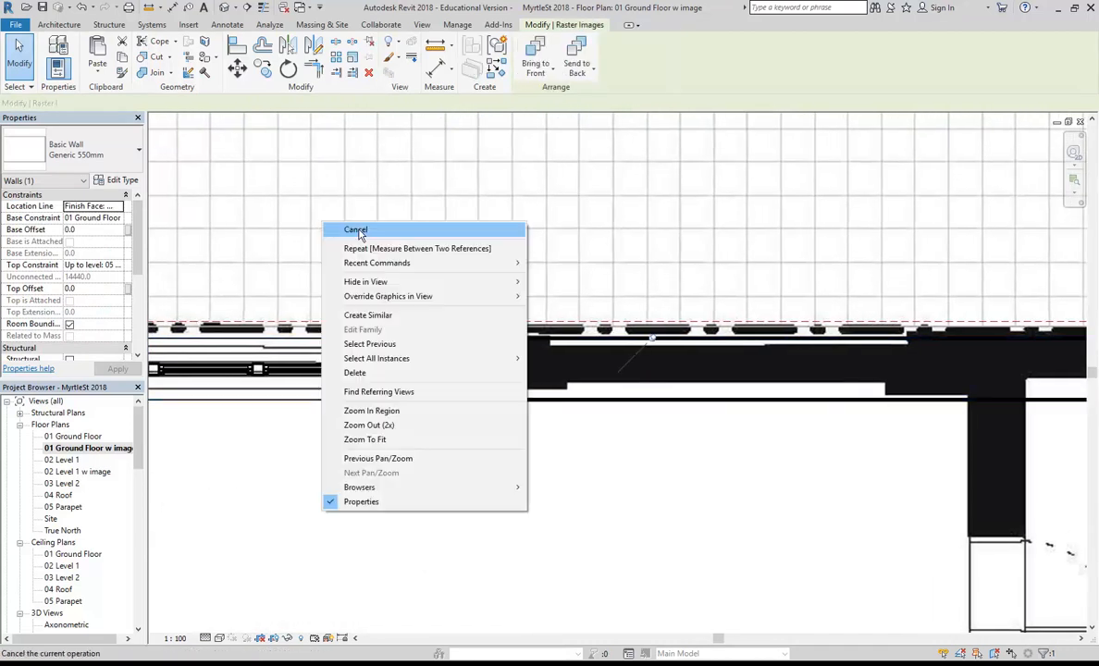
pyautogui.click(335, 224)
# - Measure the gap between the wall's outer face and the dashed red boundary line above the WC
pyautogui.click(60, 28)
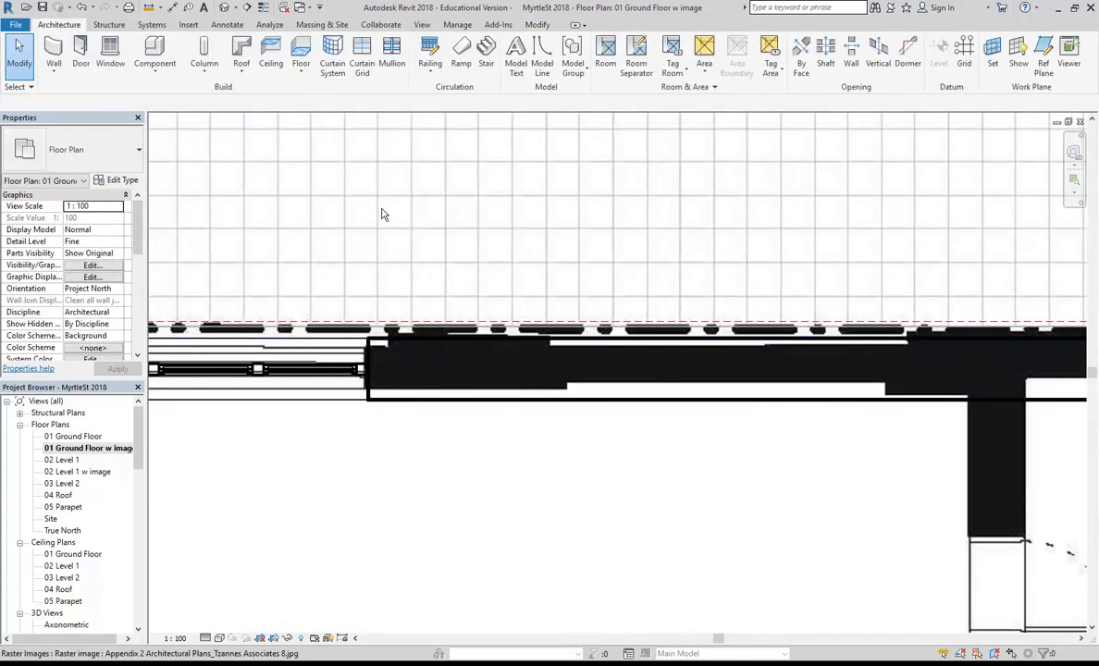
pyautogui.moveTo(690, 273); pyautogui.dragTo(373, 262, button='middle')
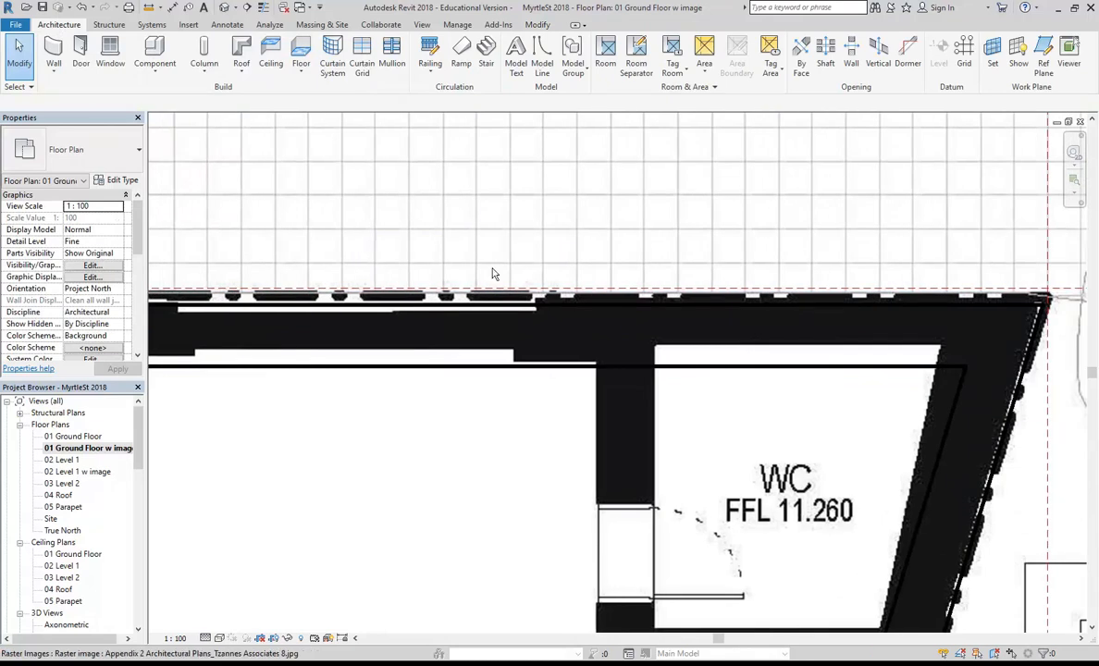
pyautogui.click(149, 7)
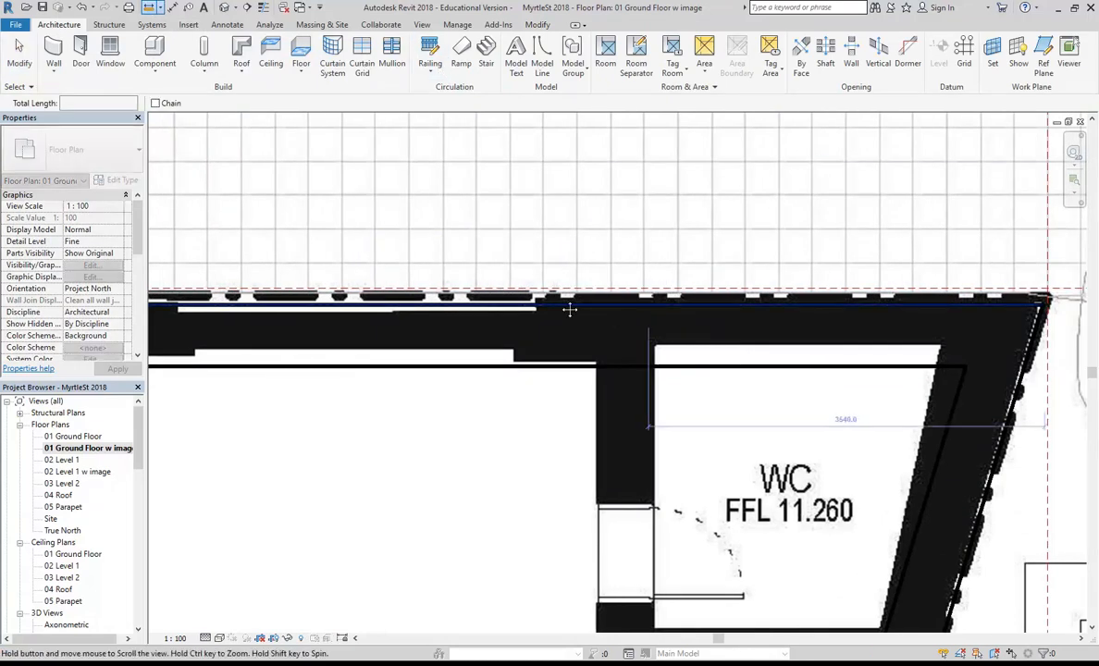
pyautogui.scroll(2, 524, 279)
pyautogui.click(530, 287)
pyautogui.click(530, 261)
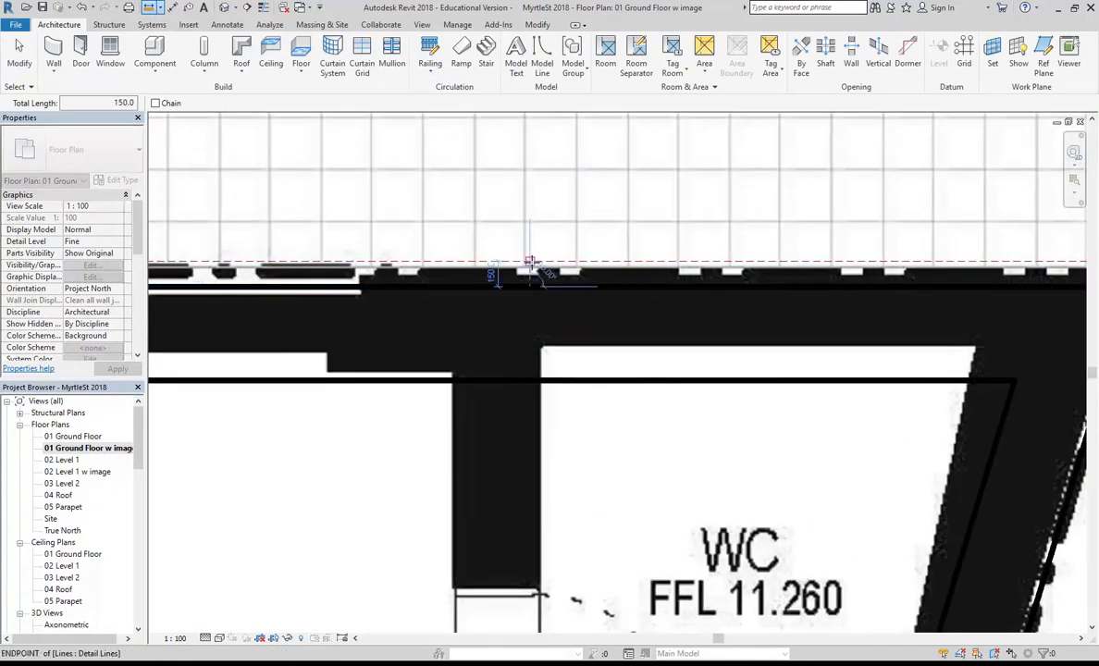
pyautogui.rightClick(442, 190)
pyautogui.click(469, 196)
pyautogui.scroll(-3, 444, 206)
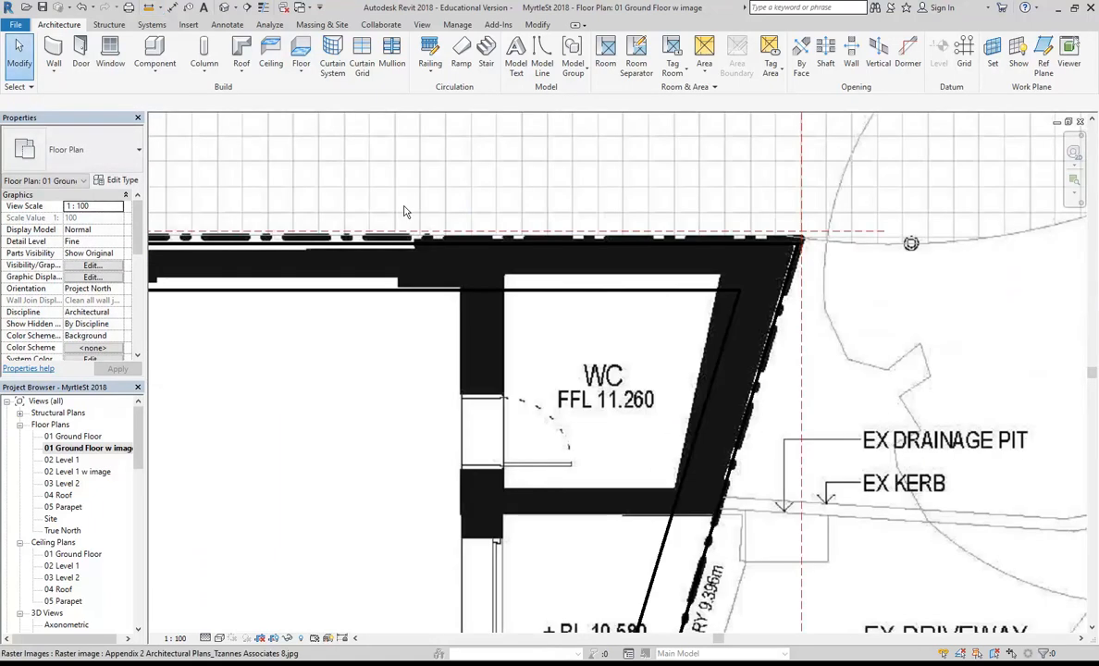
# - Measure the projection of the thickened pier beyond the outer wall face near the office's chamfered corner
pyautogui.scroll(-1, 539, 255)
pyautogui.moveTo(519, 255); pyautogui.dragTo(823, 237, button='middle')
pyautogui.moveTo(351, 213); pyautogui.dragTo(665, 205, button='middle')
pyautogui.scroll(6, 590, 197)
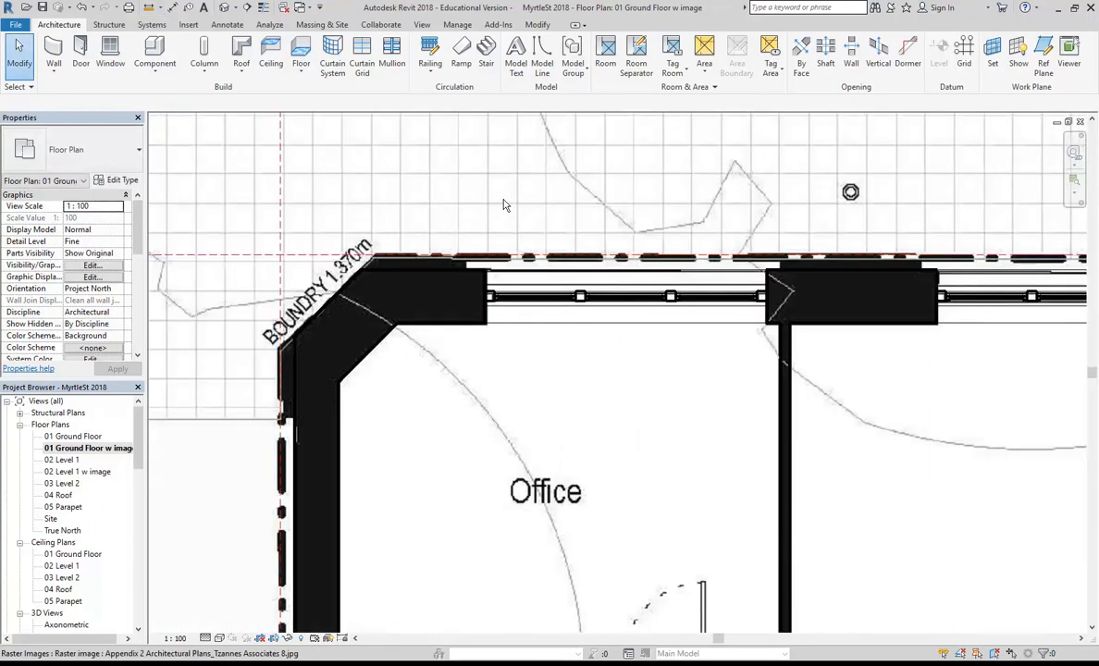
pyautogui.scroll(2, 464, 225)
pyautogui.click(148, 6)
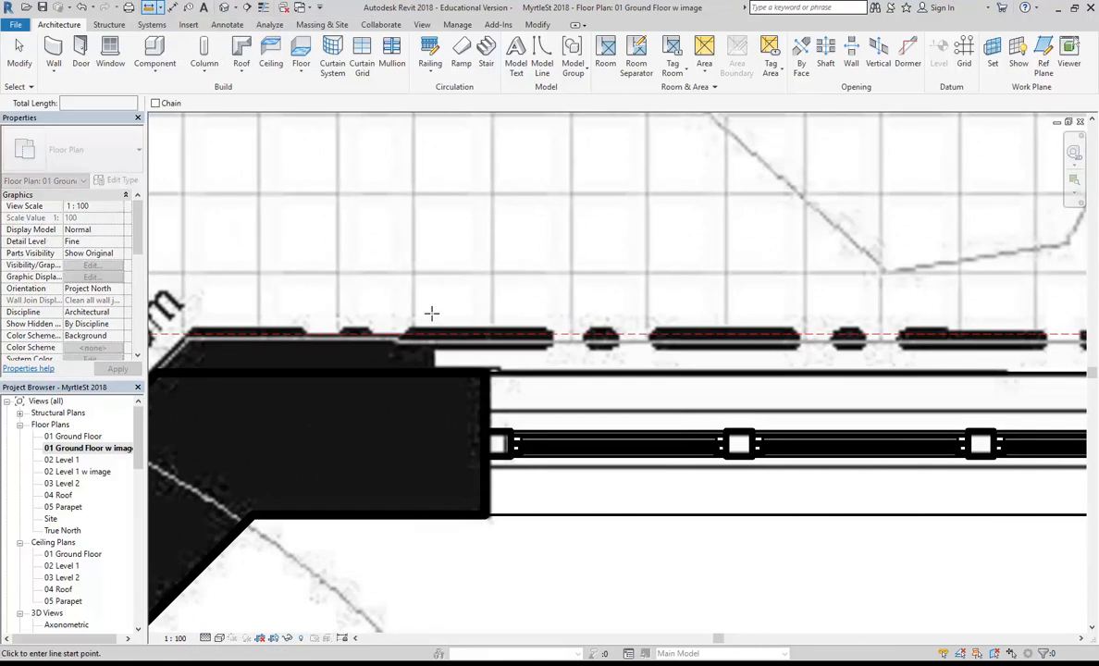
pyautogui.click(478, 372)
pyautogui.click(484, 357)
pyautogui.rightClick(428, 259)
pyautogui.click(457, 266)
pyautogui.scroll(-3, 451, 338)
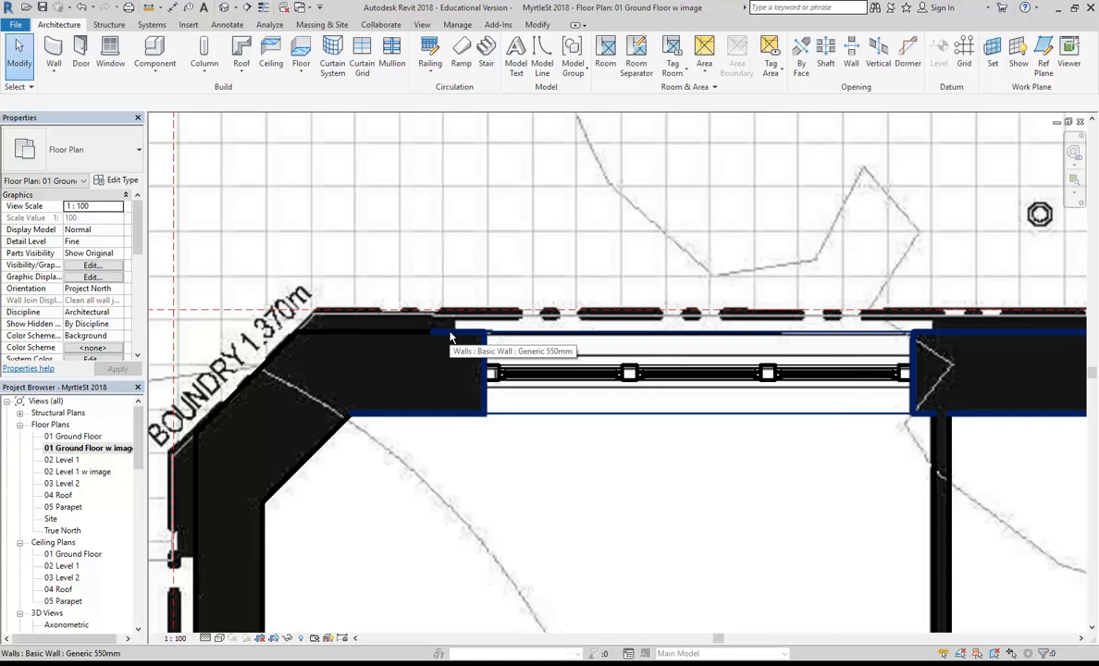
pyautogui.moveTo(369, 282); pyautogui.dragTo(411, 268, button='middle')
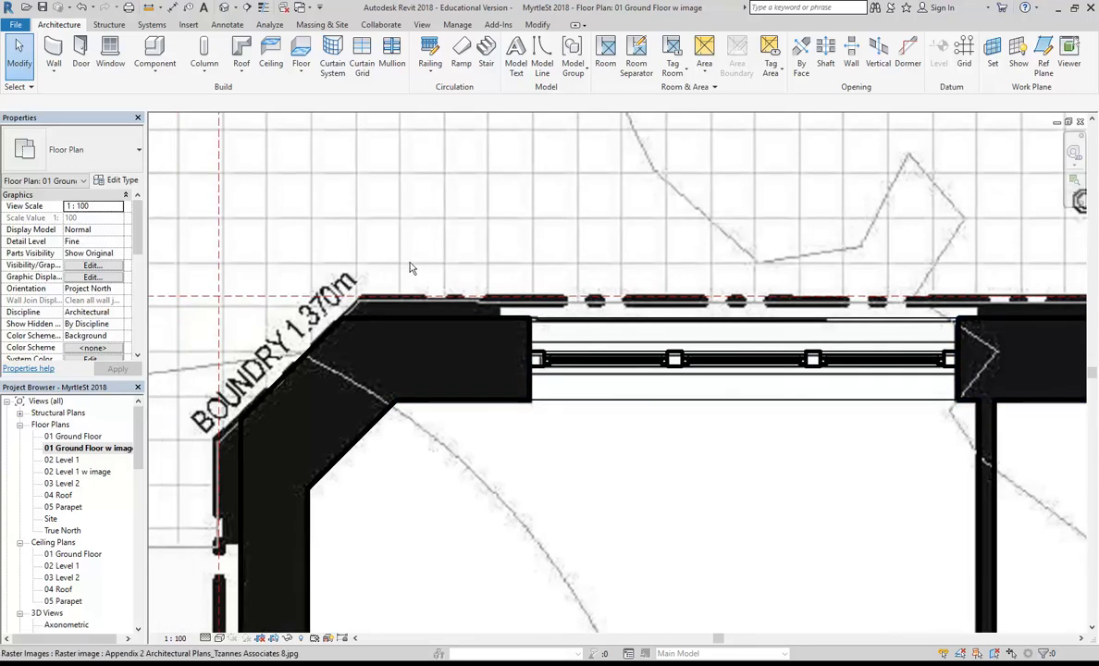
pyautogui.scroll(1, 412, 268)
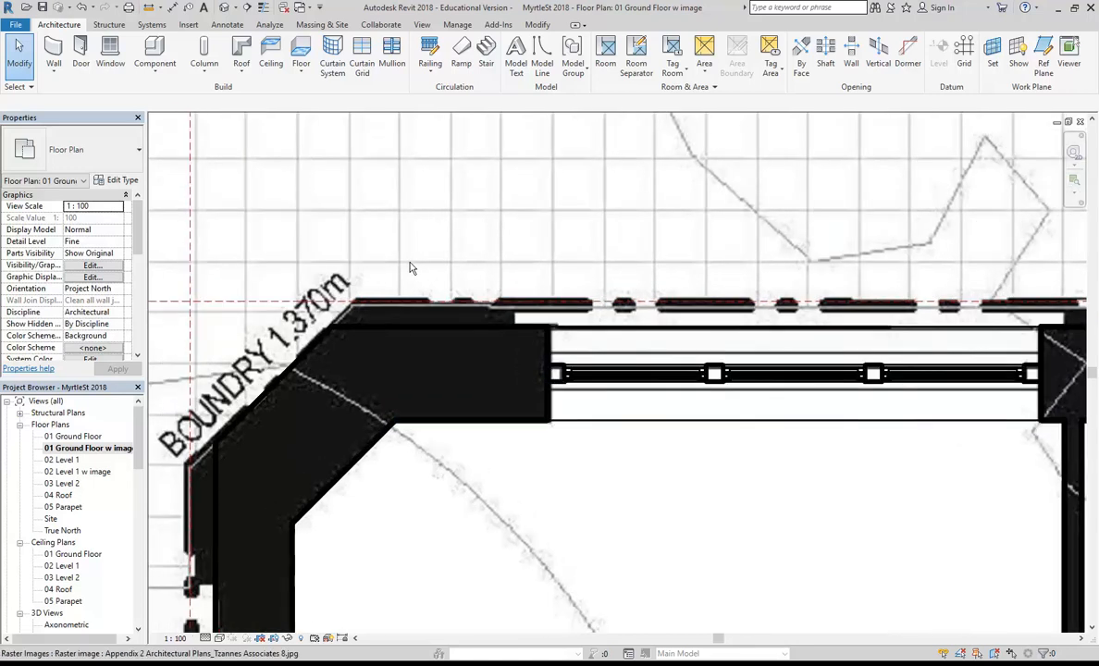
# - Start a wall and duplicate the Generic 100mm Wall type as "Generic 150mm Wall"
pyautogui.click(53, 48)
pyautogui.click(92, 150)
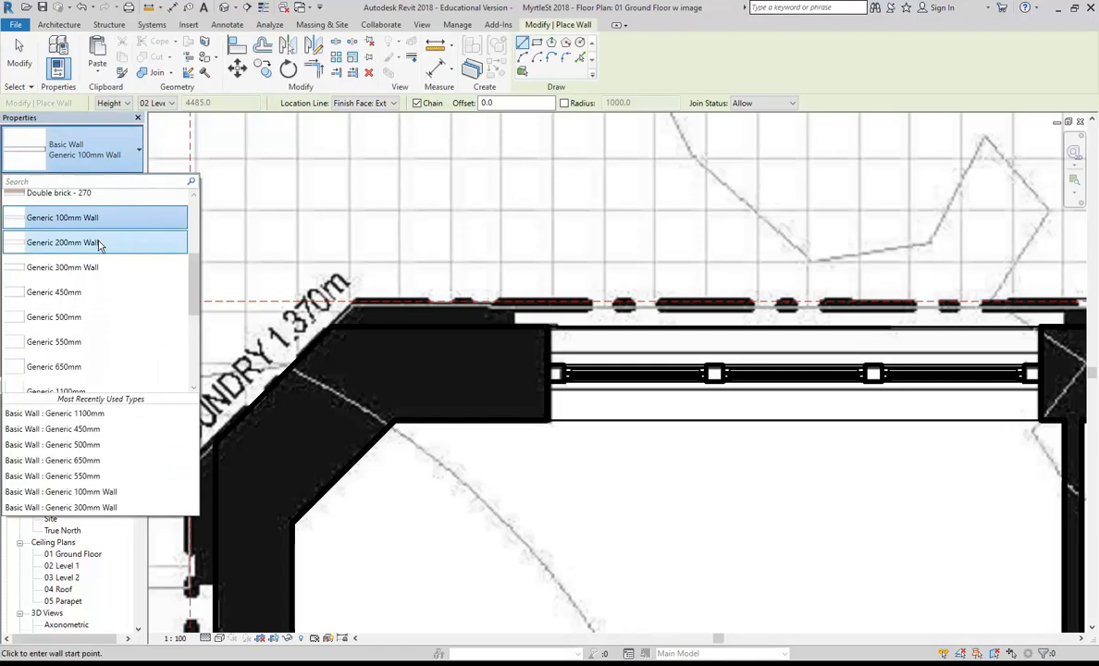
pyautogui.scroll(1, 93, 233)
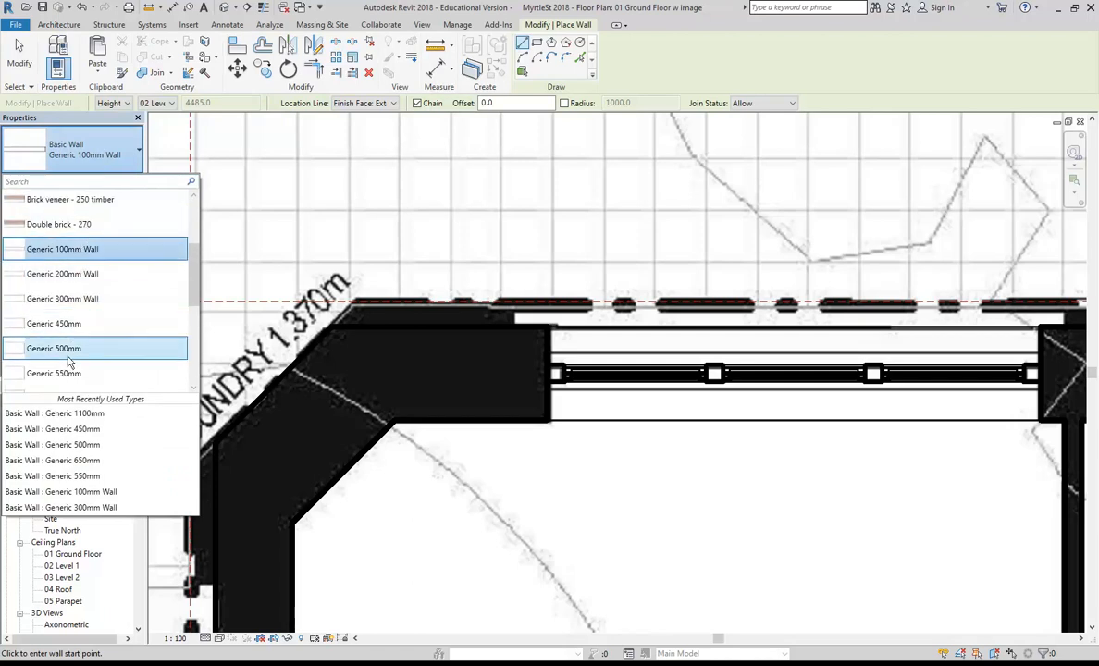
pyautogui.scroll(-2, 68, 365)
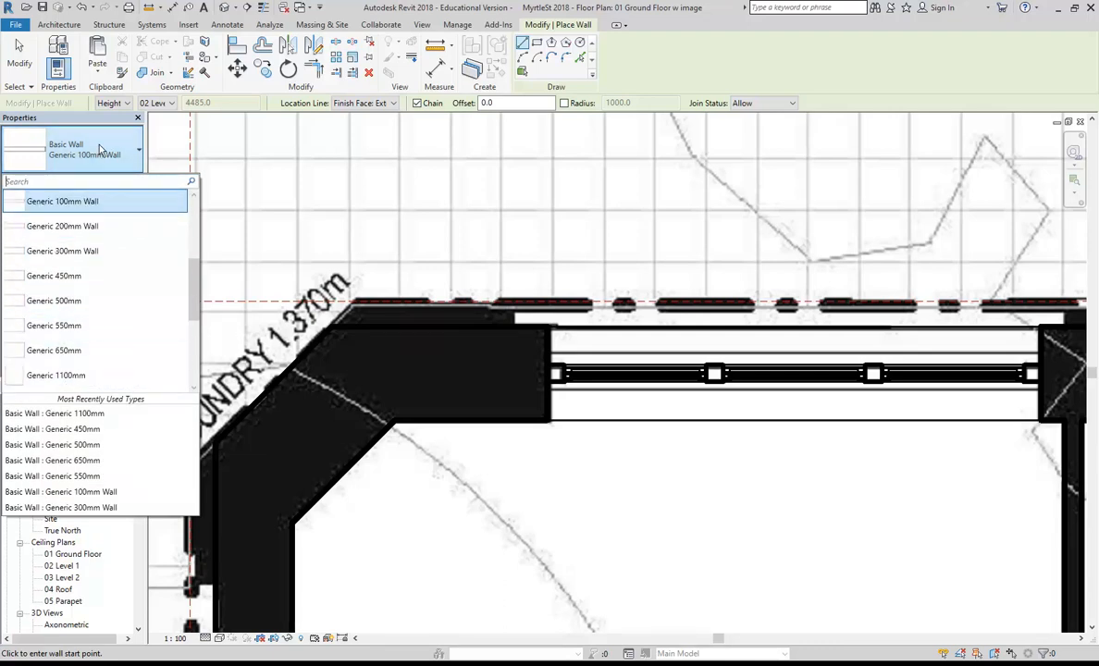
pyautogui.click(696, 73)
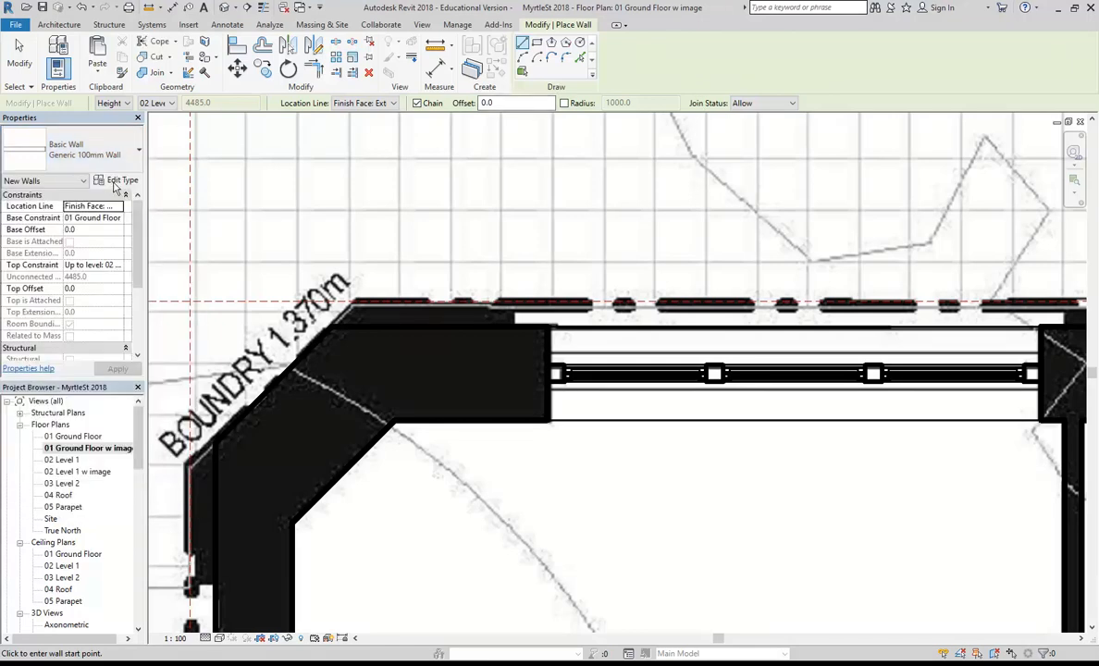
pyautogui.click(118, 183)
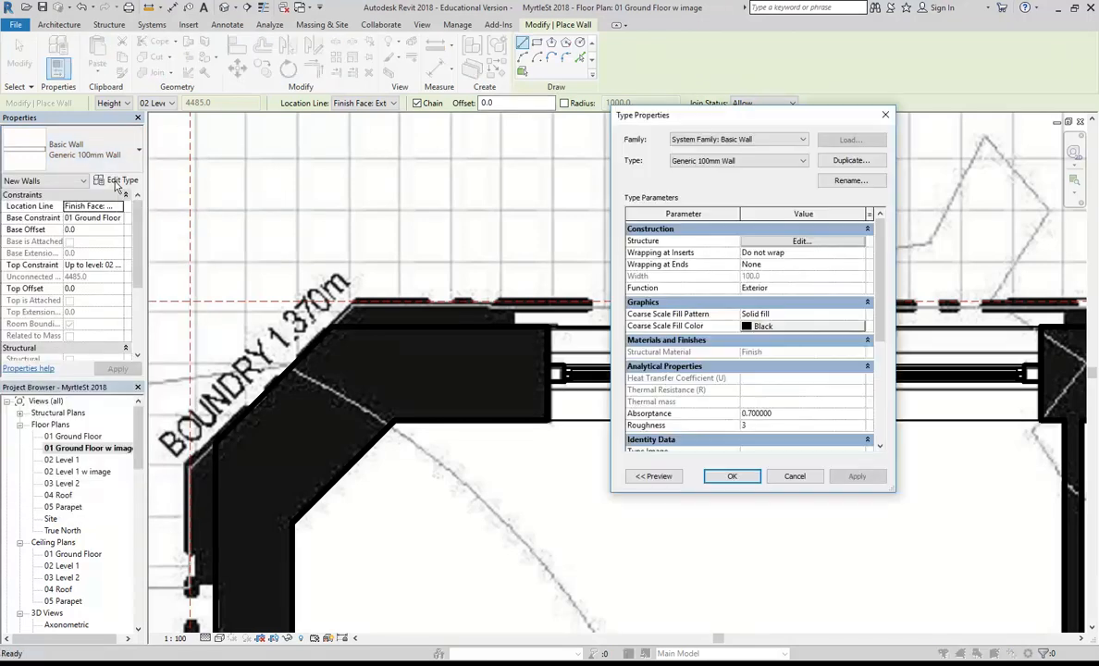
pyautogui.moveTo(727, 116); pyautogui.dragTo(441, 82)
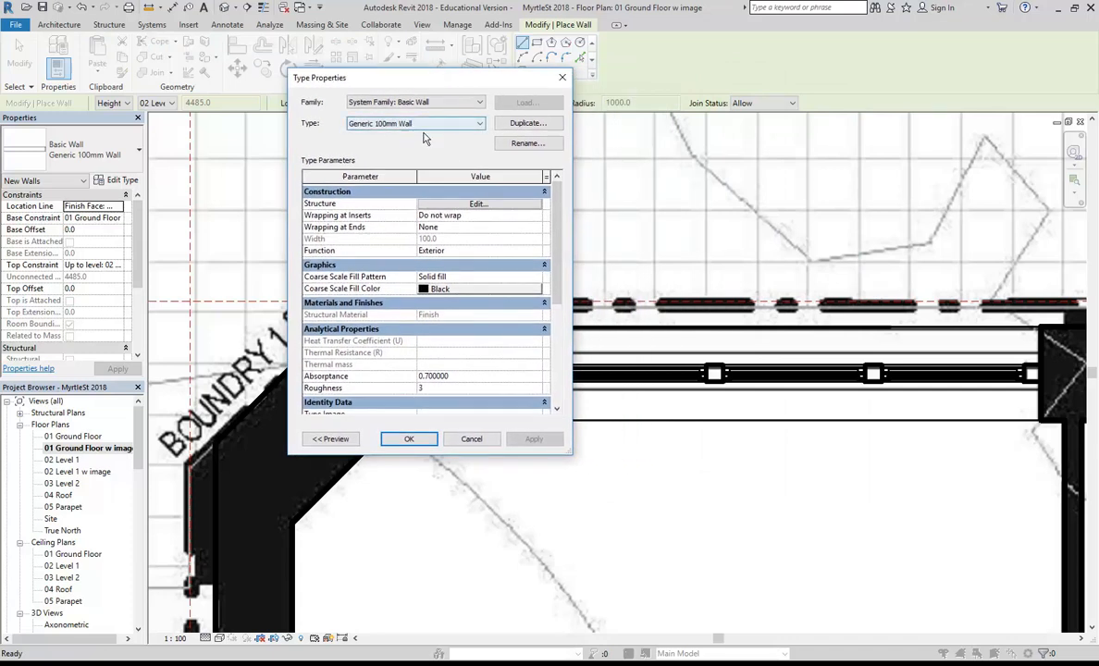
pyautogui.click(524, 123)
pyautogui.click(451, 257)
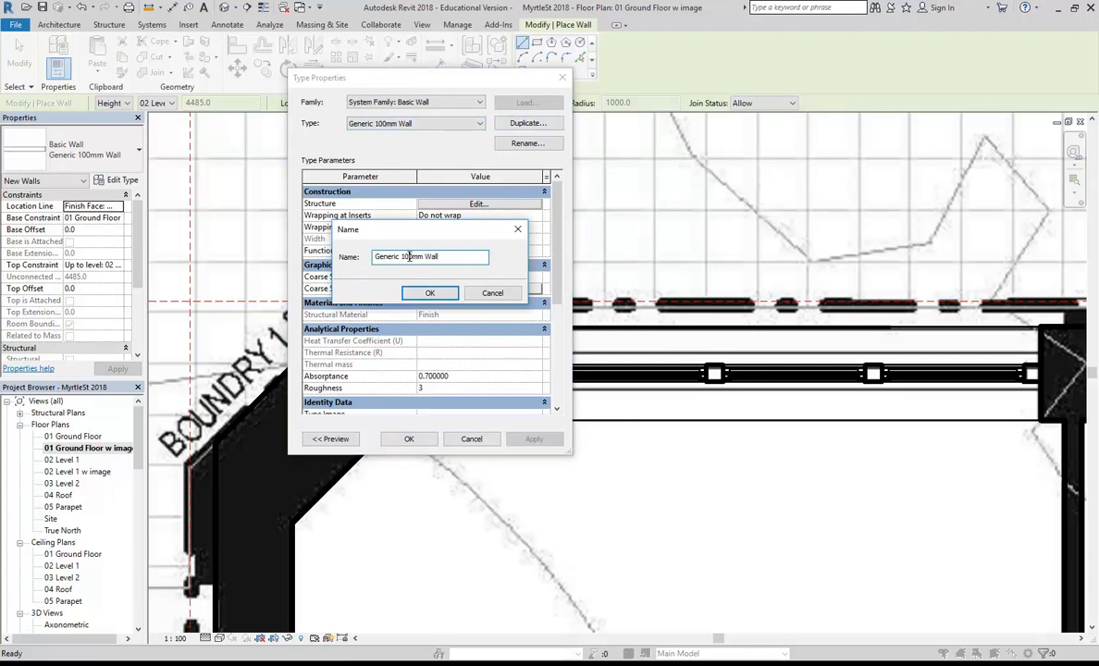
pyautogui.press('BackSpace')
pyautogui.write('5')
pyautogui.click(426, 292)
# - Set the structure layer thickness of the new wall type to 150 mm and accept the type settings
pyautogui.click(474, 202)
pyautogui.click(436, 233)
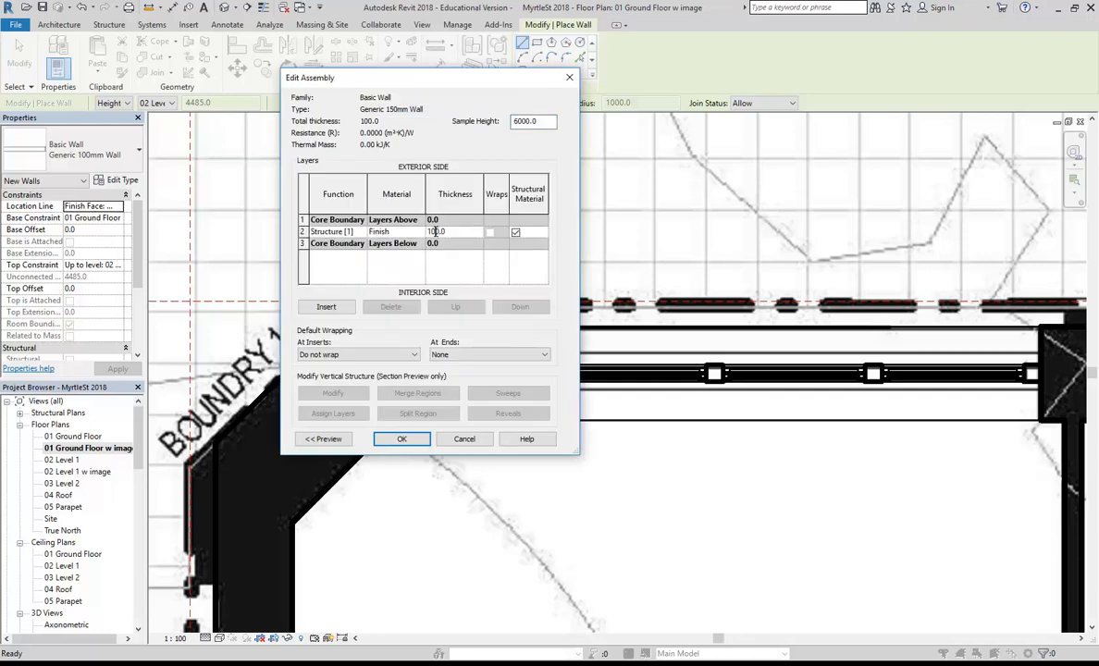
pyautogui.click(401, 439)
pyautogui.click(401, 441)
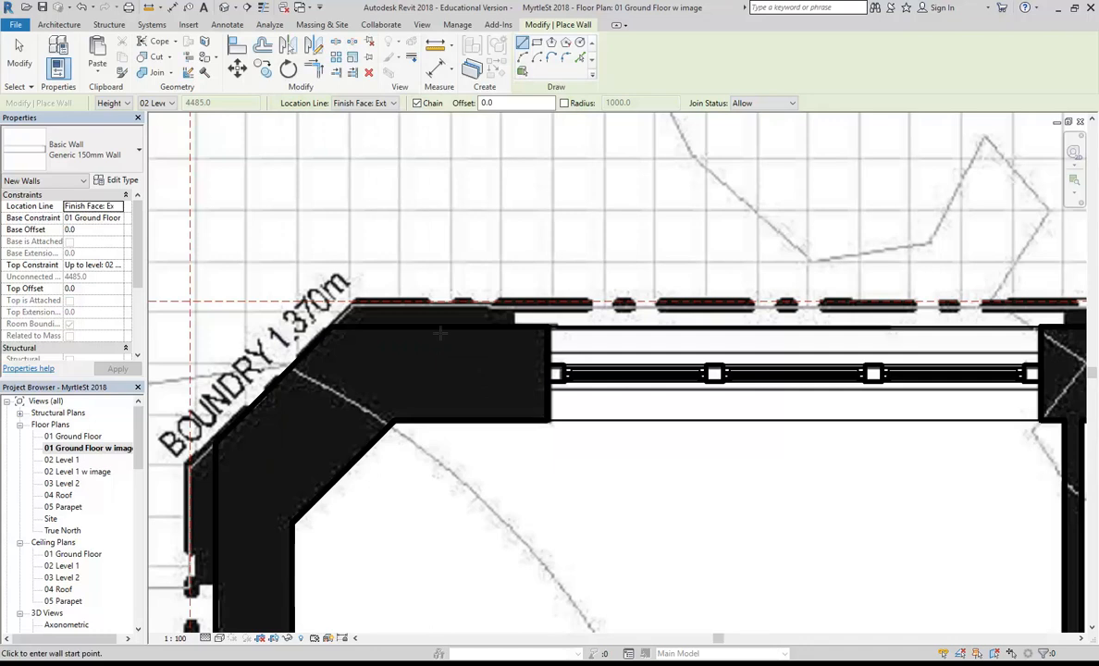
# - Set the new wall's location line to Finish Face: Interior and its height up to the 05 Parapet level
pyautogui.moveTo(474, 288); pyautogui.dragTo(367, 271, button='middle')
pyautogui.scroll(2, 366, 271)
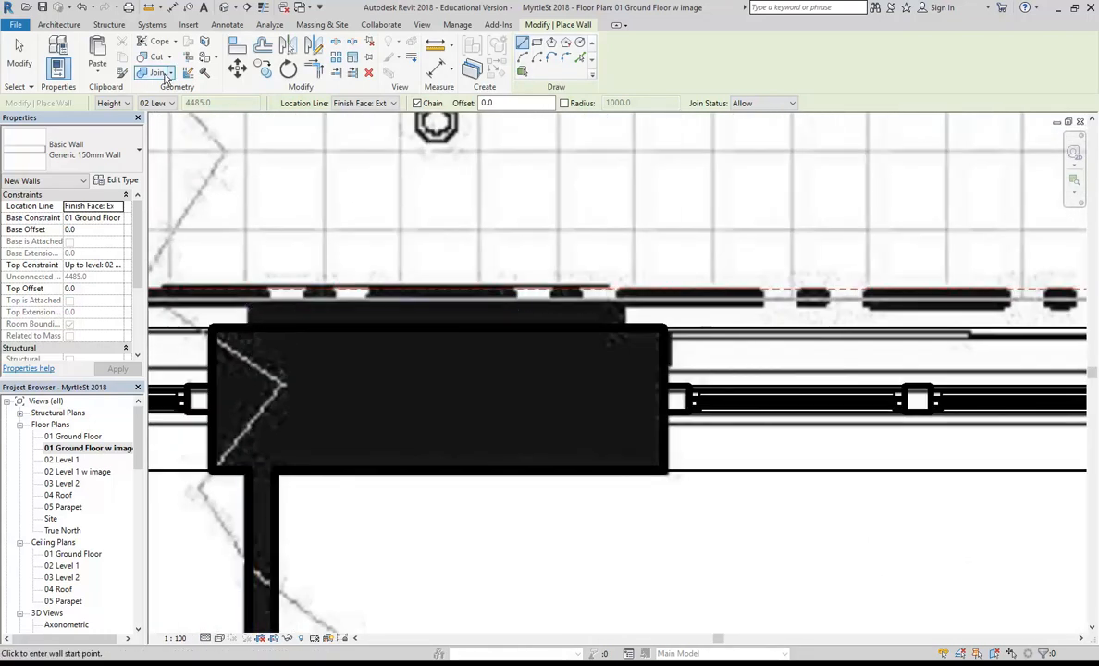
pyautogui.click(374, 104)
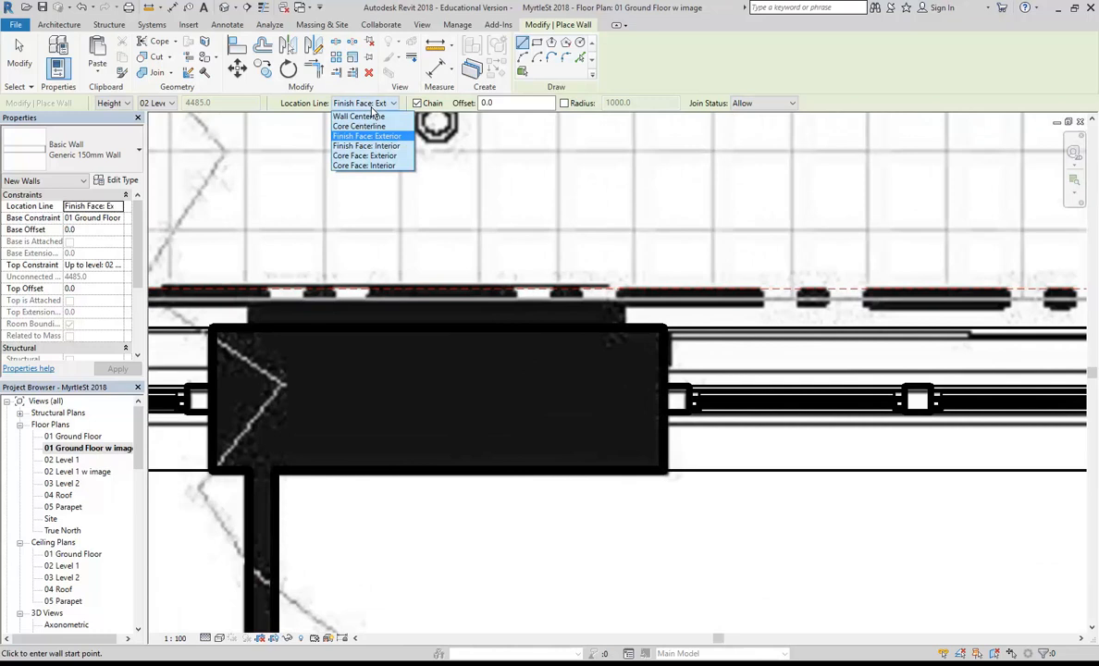
pyautogui.click(373, 146)
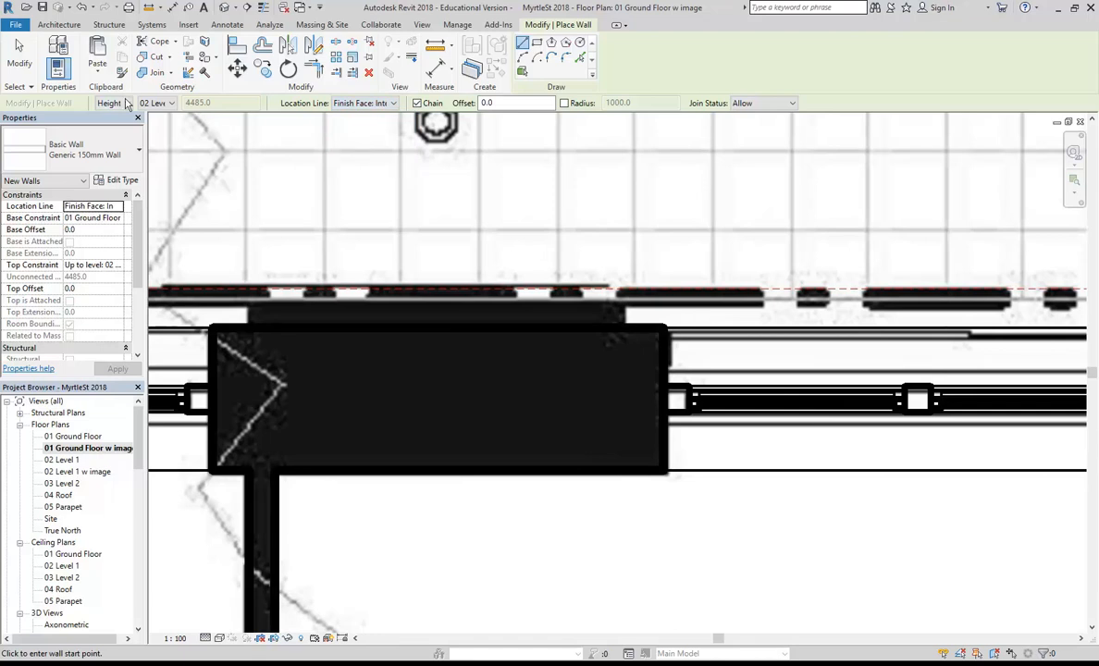
pyautogui.click(156, 103)
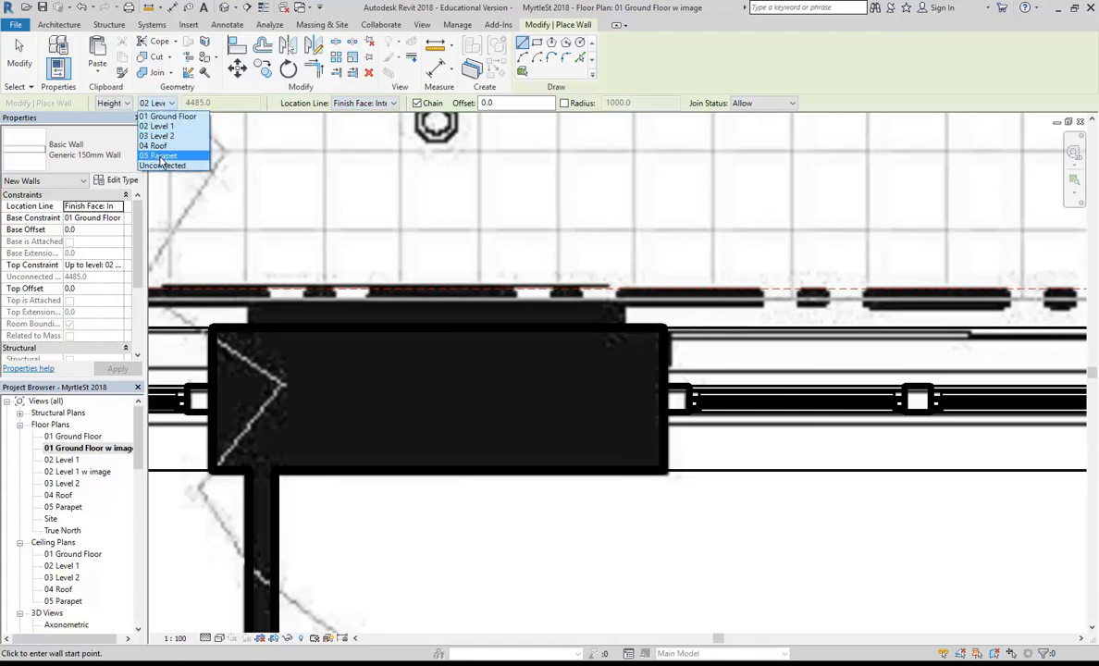
pyautogui.click(159, 155)
# - Draw a 150 mm wall about 1440 mm long against the outer face of the pier at the office partition
pyautogui.scroll(2, 310, 313)
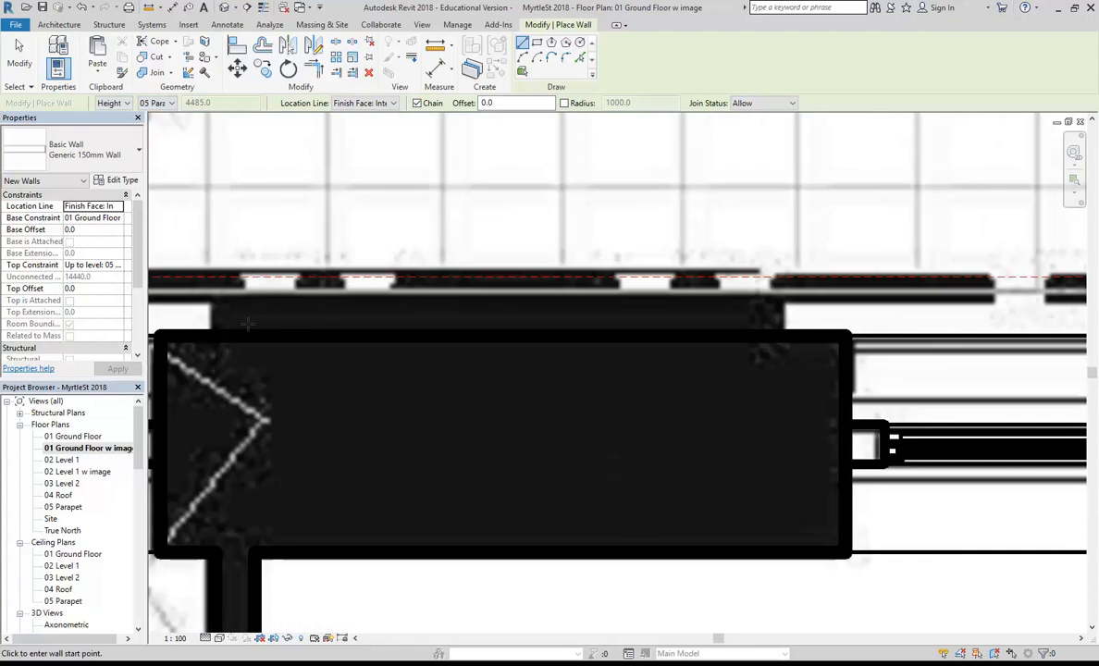
pyautogui.click(214, 335)
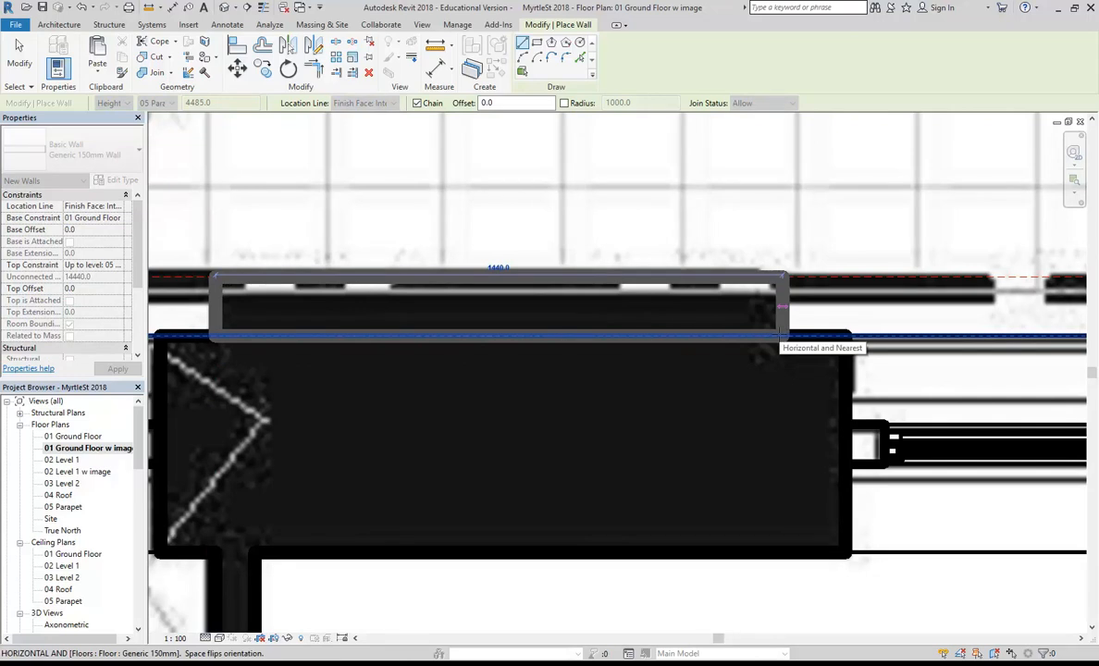
pyautogui.click(782, 335)
pyautogui.rightClick(645, 172)
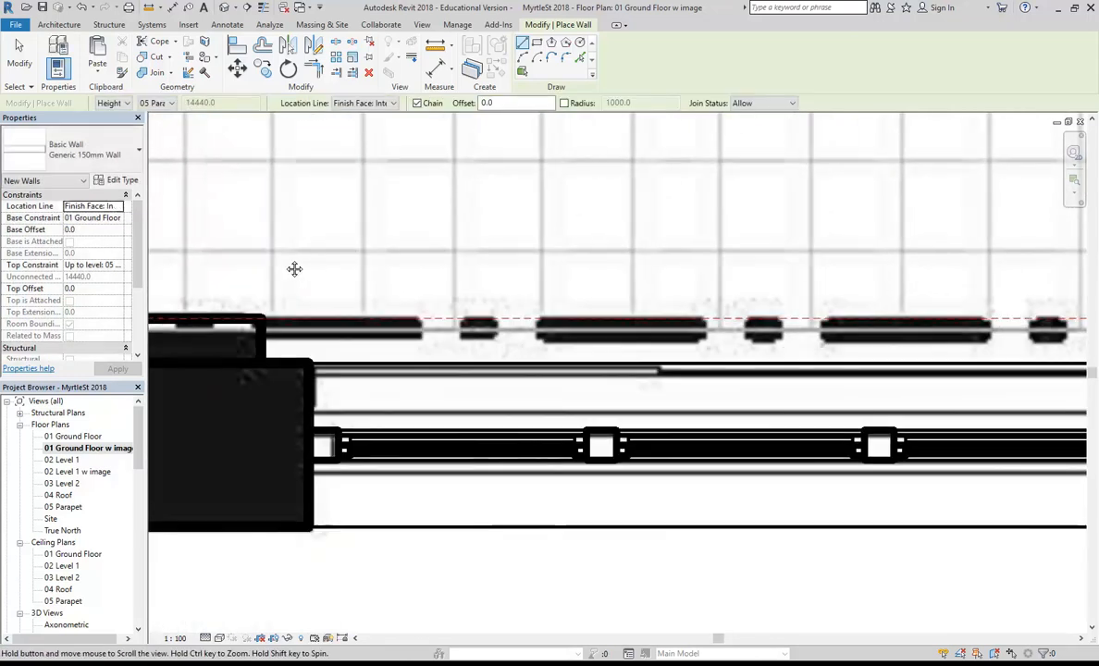
# - Draw a 150 mm wall along the outer face of the stairwell entrance, spanning the thickened piers on both sides
pyautogui.keyDown('shift'); pyautogui.hscroll(5, 294, 268); pyautogui.keyUp('shift')
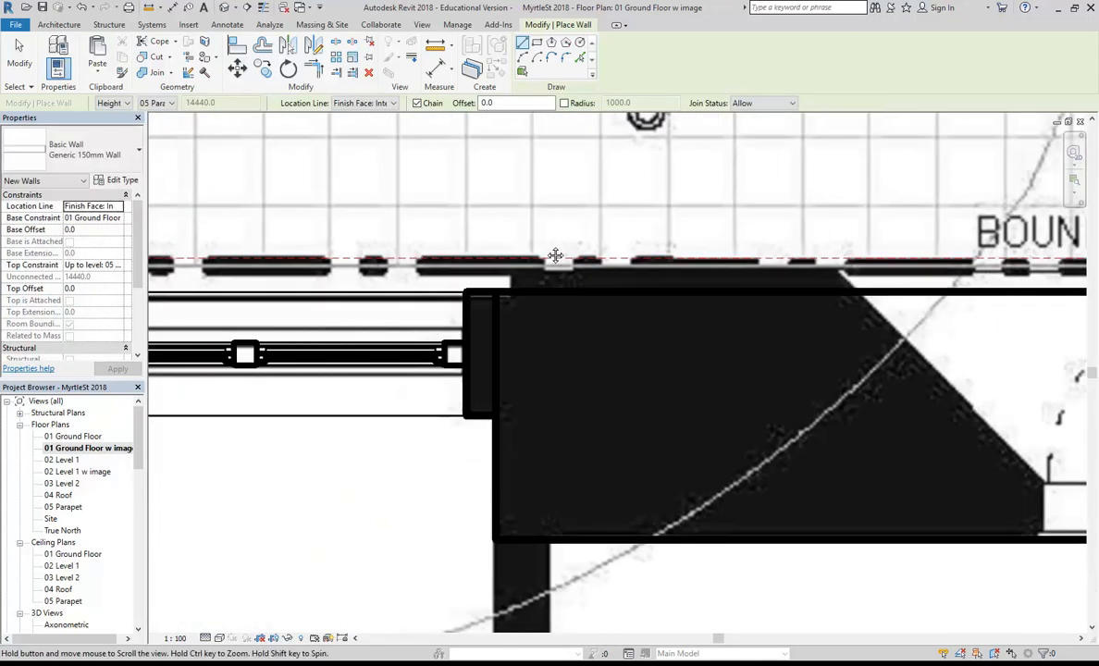
pyautogui.scroll(2, 282, 271)
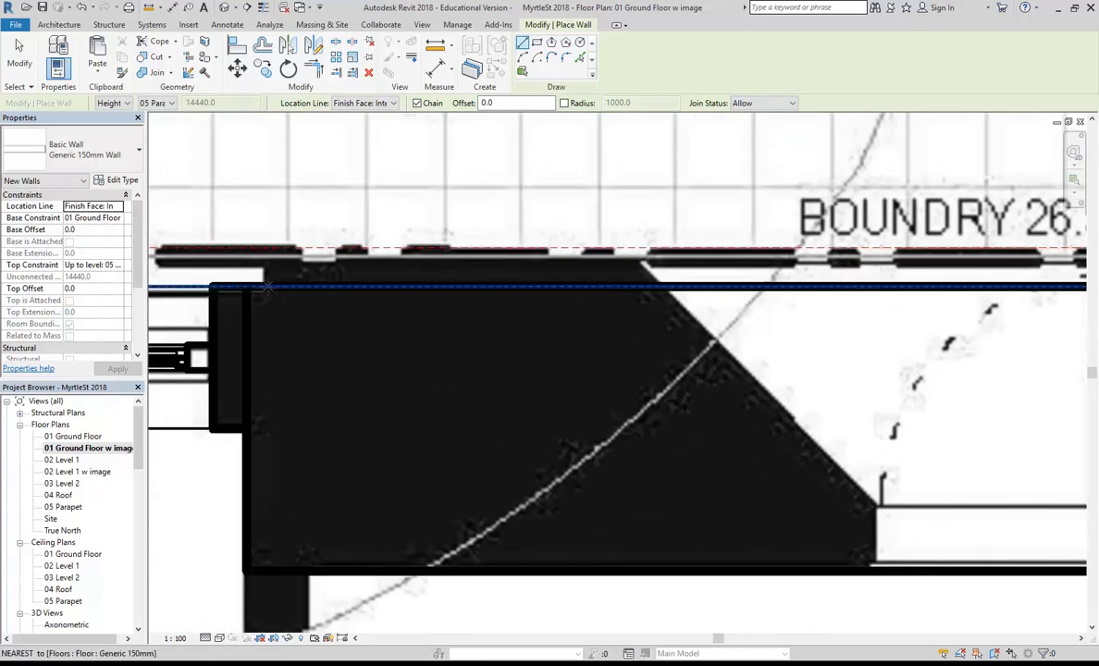
pyautogui.click(268, 252)
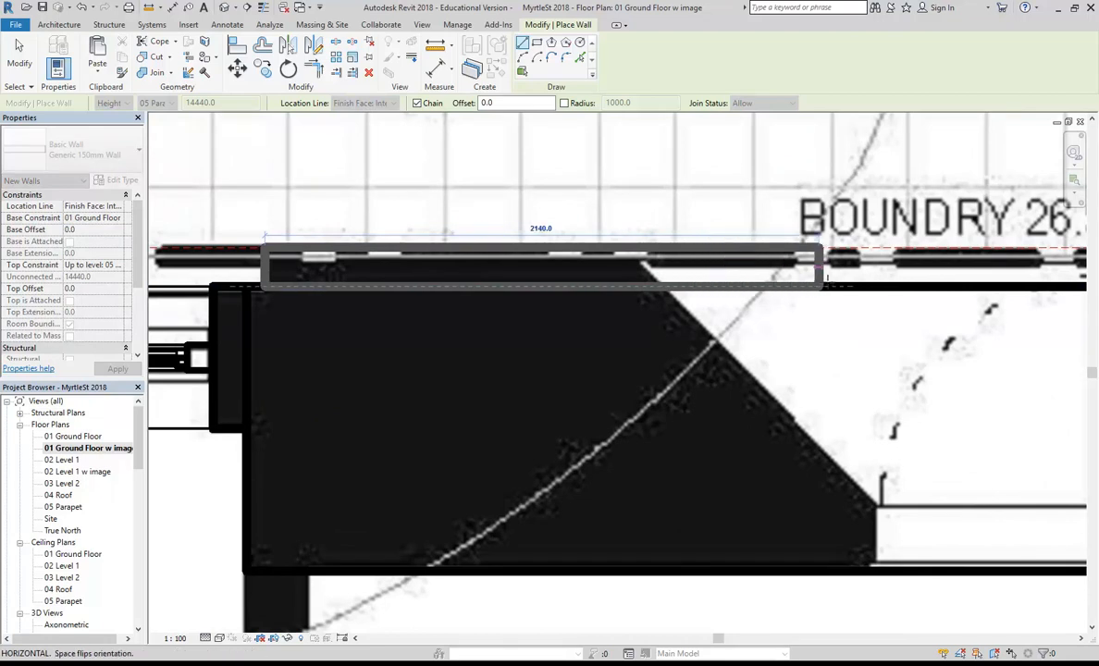
pyautogui.scroll(-2, 803, 280)
pyautogui.moveTo(824, 291); pyautogui.dragTo(321, 296, button='middle')
pyautogui.scroll(2, 685, 269)
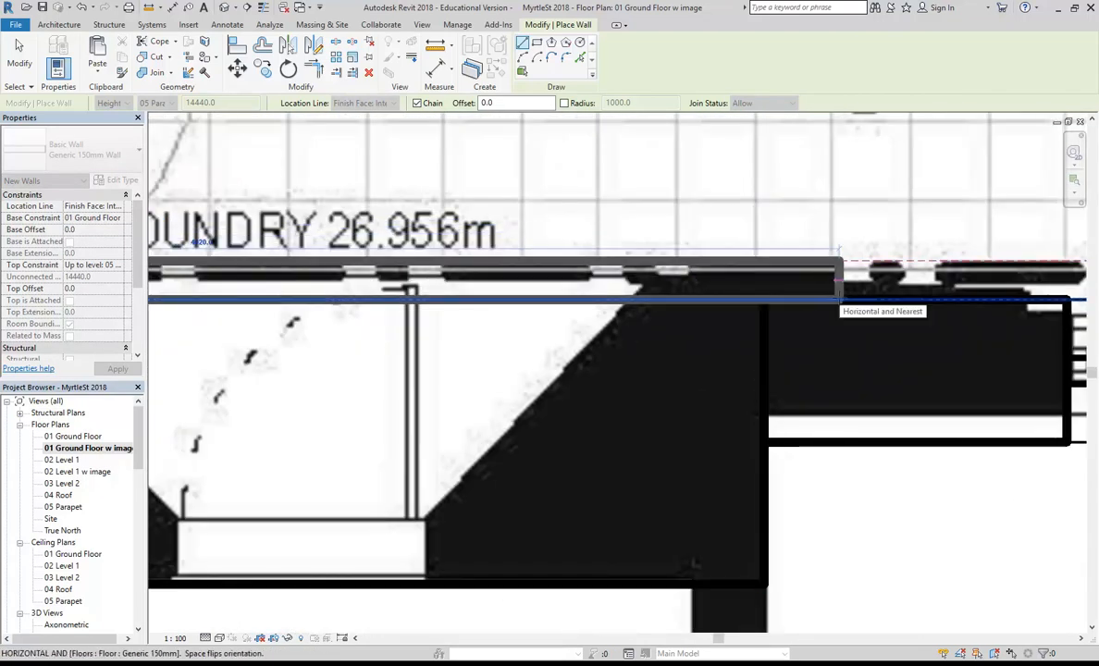
pyautogui.click(839, 299)
pyautogui.rightClick(684, 192)
pyautogui.click(717, 201)
# - Draw a 150 mm wall about 1420 mm long against the outer face of the pier beyond the garage window
pyautogui.scroll(-2, 693, 242)
pyautogui.moveTo(692, 243); pyautogui.dragTo(756, 246, button='middle')
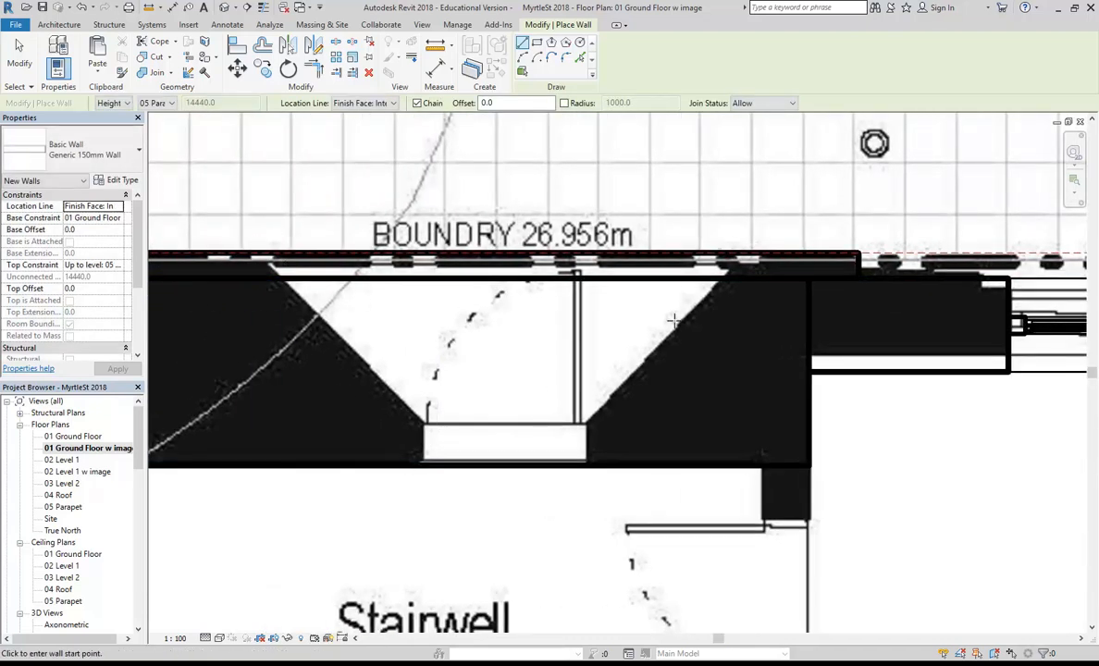
pyautogui.scroll(-1, 573, 448)
pyautogui.moveTo(579, 455); pyautogui.dragTo(366, 258, button='middle')
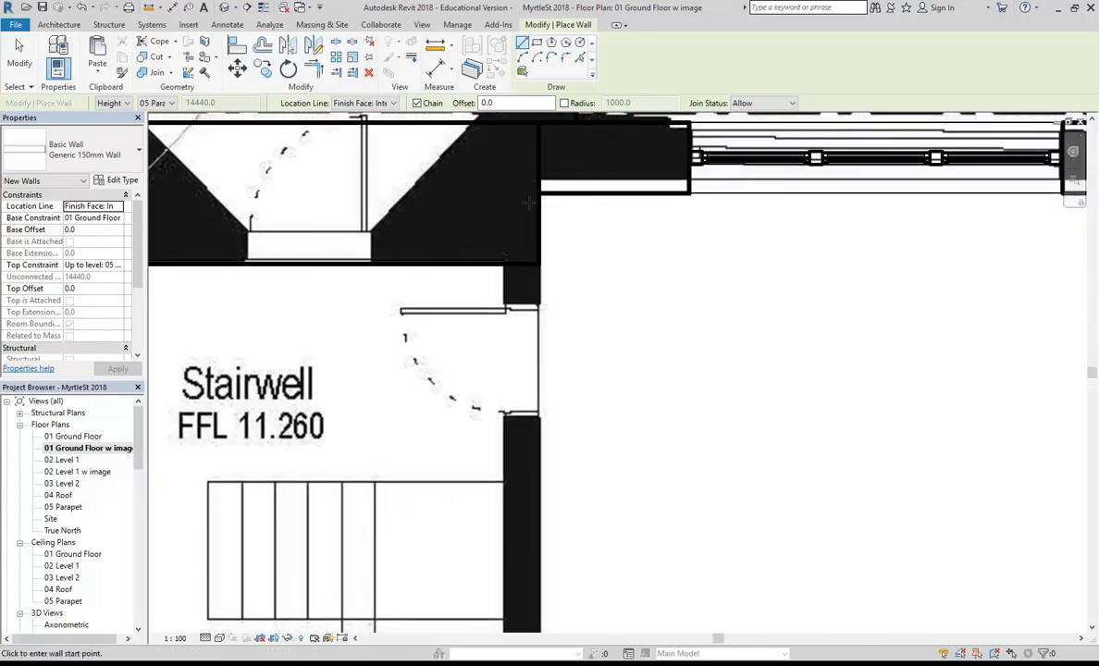
pyautogui.moveTo(756, 352); pyautogui.dragTo(444, 444, button='middle')
pyautogui.moveTo(787, 480); pyautogui.dragTo(379, 508, button='middle')
pyautogui.scroll(2, 362, 220)
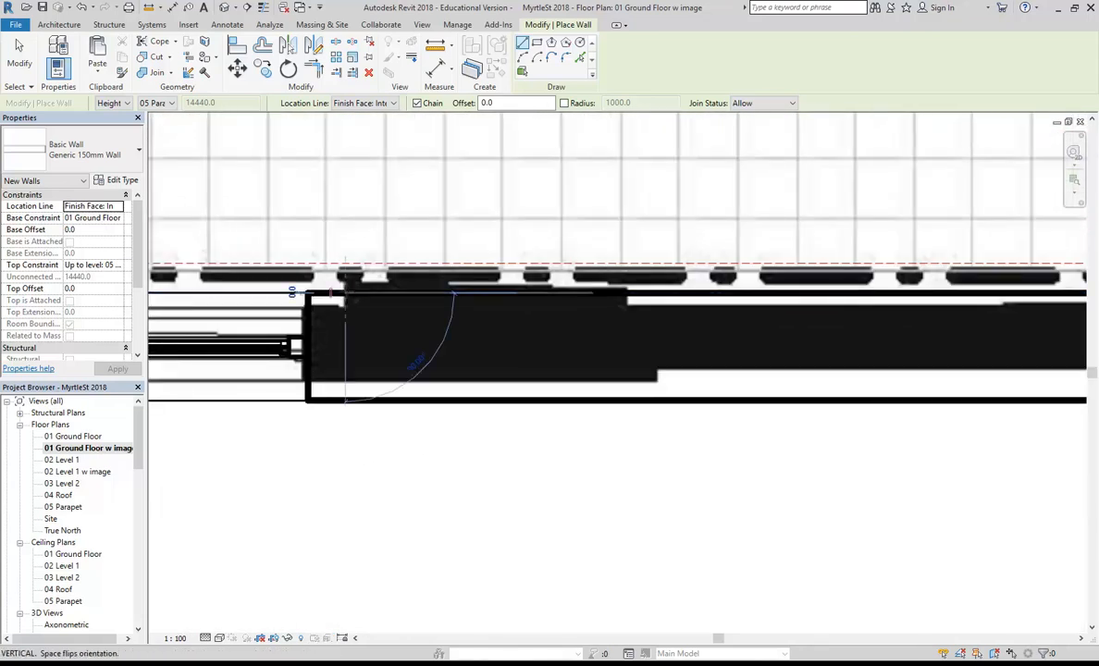
pyautogui.click(346, 293)
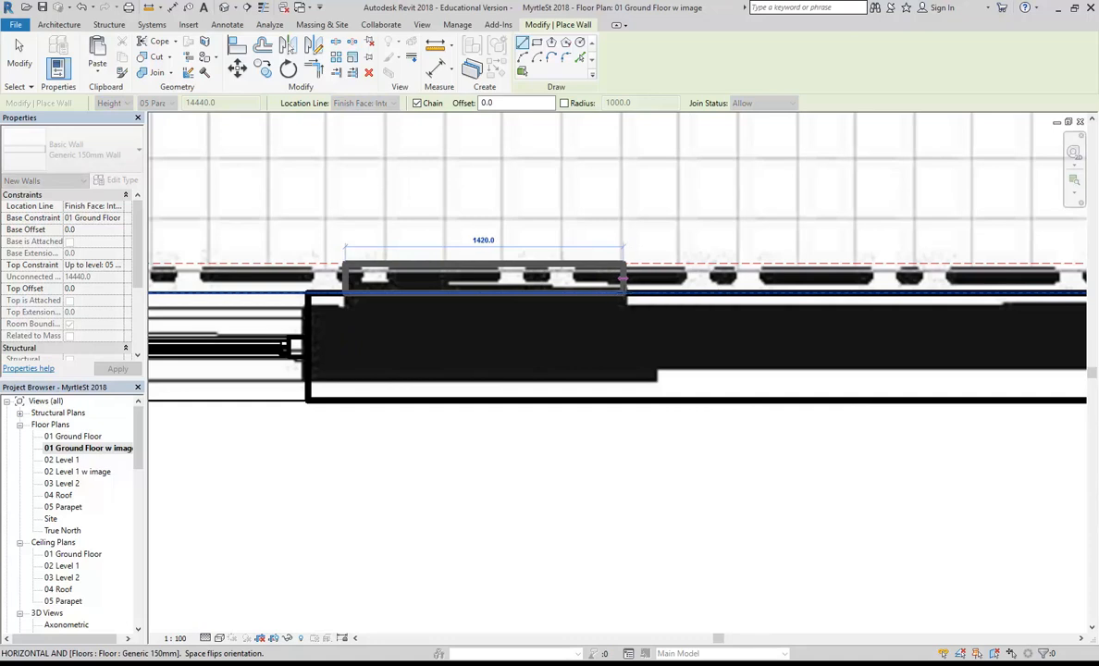
pyautogui.click(627, 278)
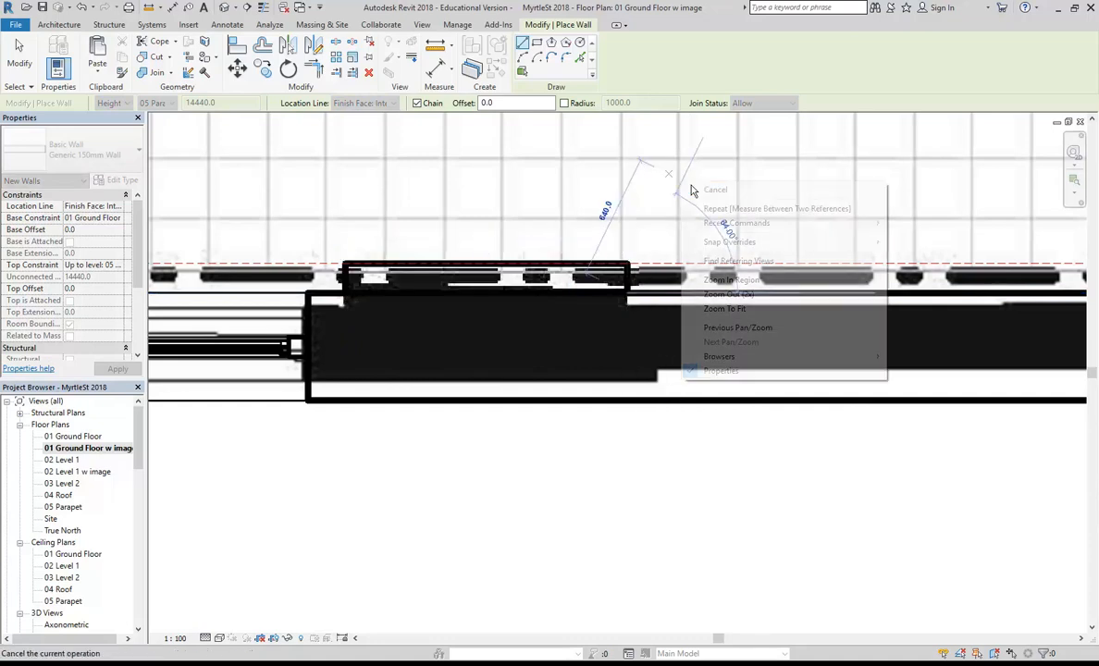
pyautogui.press('Escape')
# - Draw a 150 mm wall along the outer face beside the WC, ending at the site boundary corner, and finish placing walls
pyautogui.scroll(5, 384, 238)
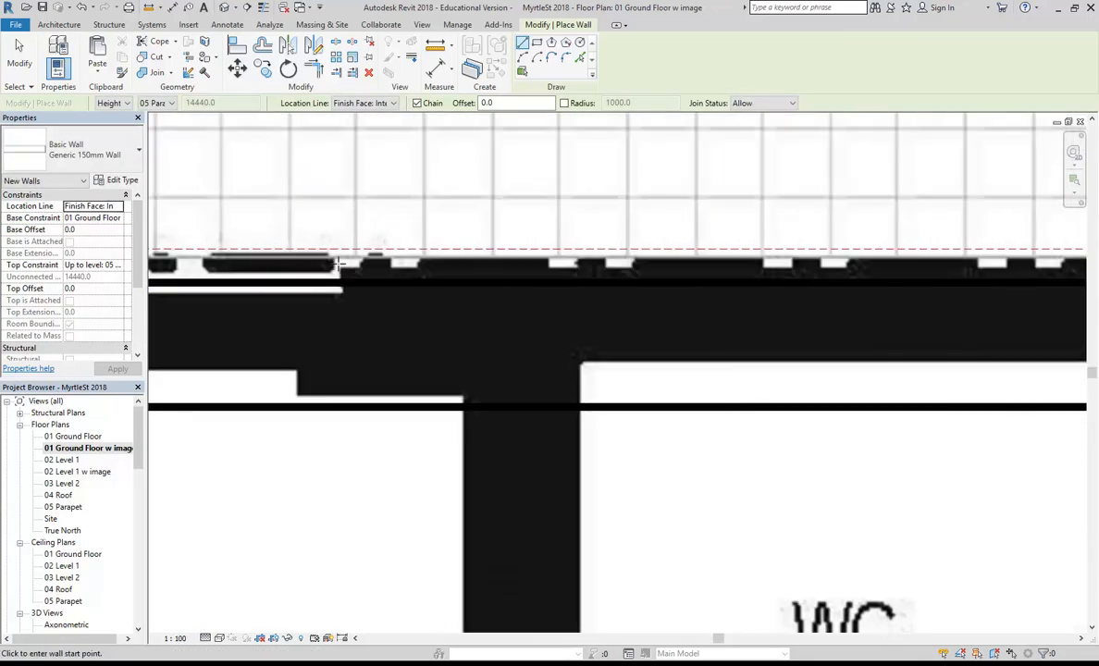
pyautogui.click(344, 280)
pyautogui.moveTo(588, 283); pyautogui.dragTo(392, 300, button='middle')
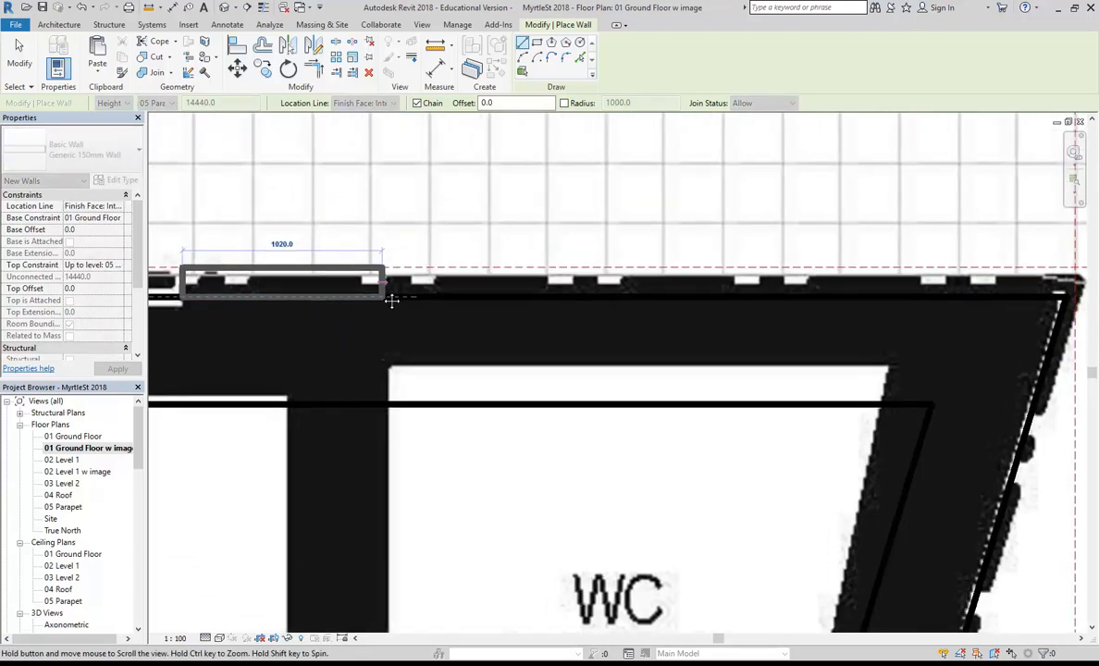
pyautogui.scroll(-2, 352, 204)
pyautogui.moveTo(352, 204); pyautogui.dragTo(296, 214, button='middle')
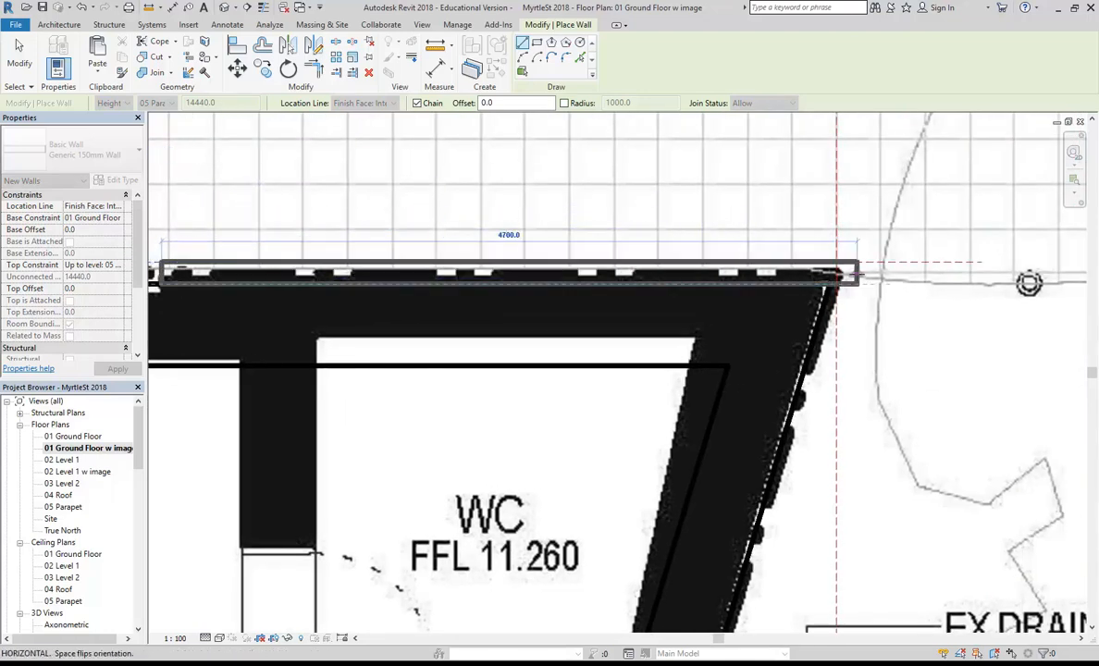
pyautogui.click(836, 277)
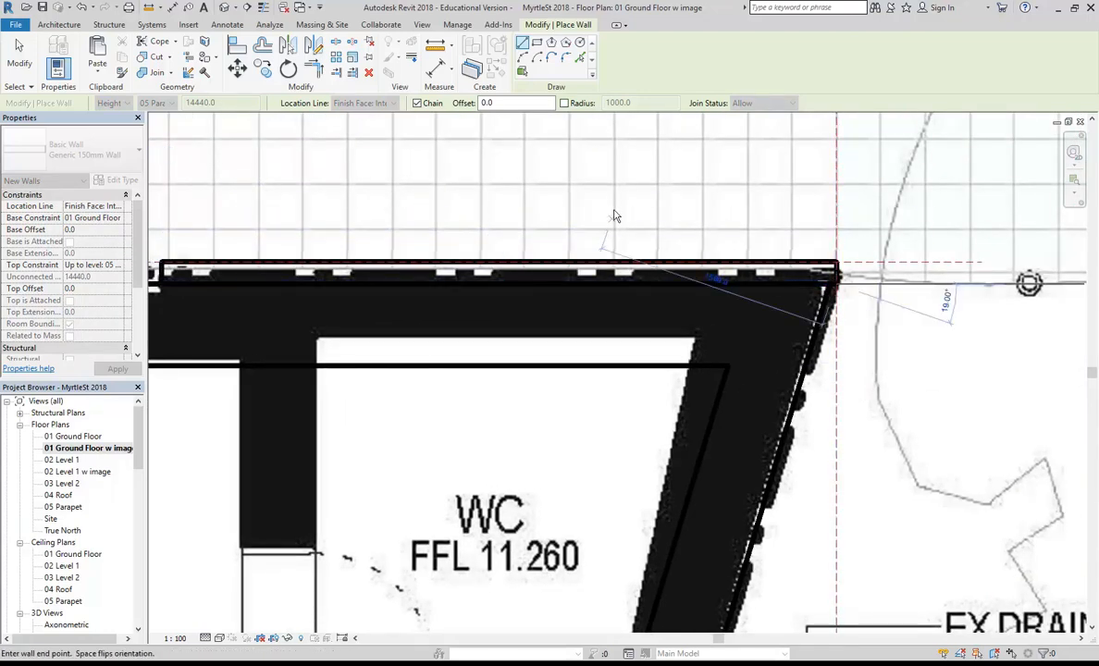
pyautogui.press('Escape')
pyautogui.press('Escape')
pyautogui.scroll(-2, 464, 272)
pyautogui.scroll(-2, 465, 272)
pyautogui.moveTo(464, 272); pyautogui.dragTo(621, 285, button='middle')
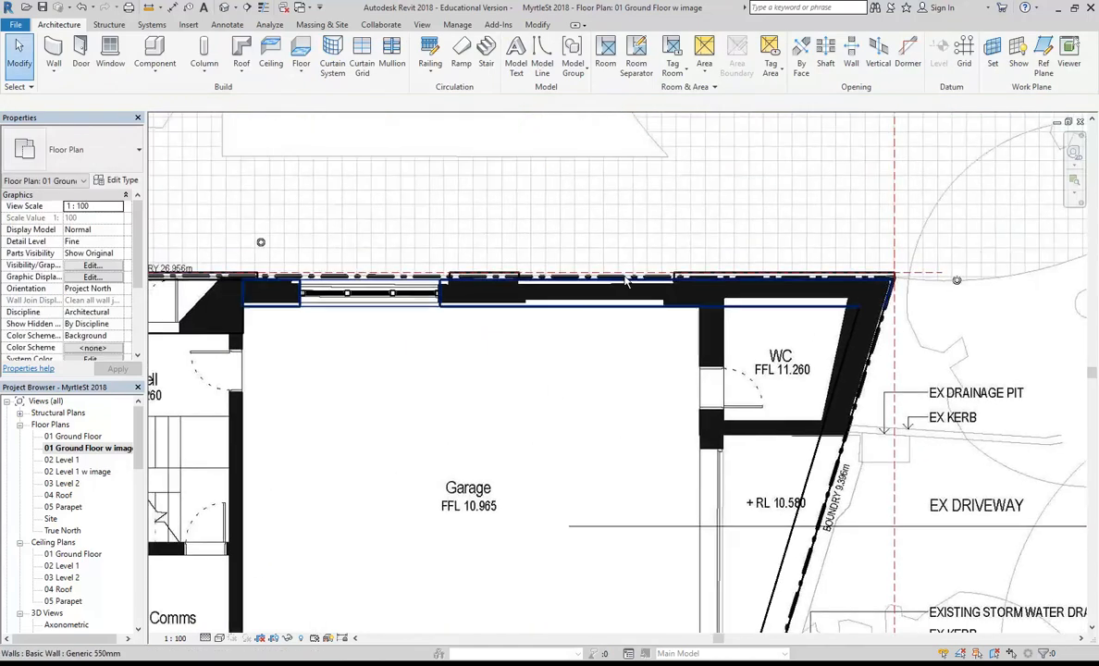
# - Open the 01 Ground Floor plan at the outer wall pier beside the office partition
pyautogui.moveTo(458, 293); pyautogui.dragTo(728, 261, button='middle')
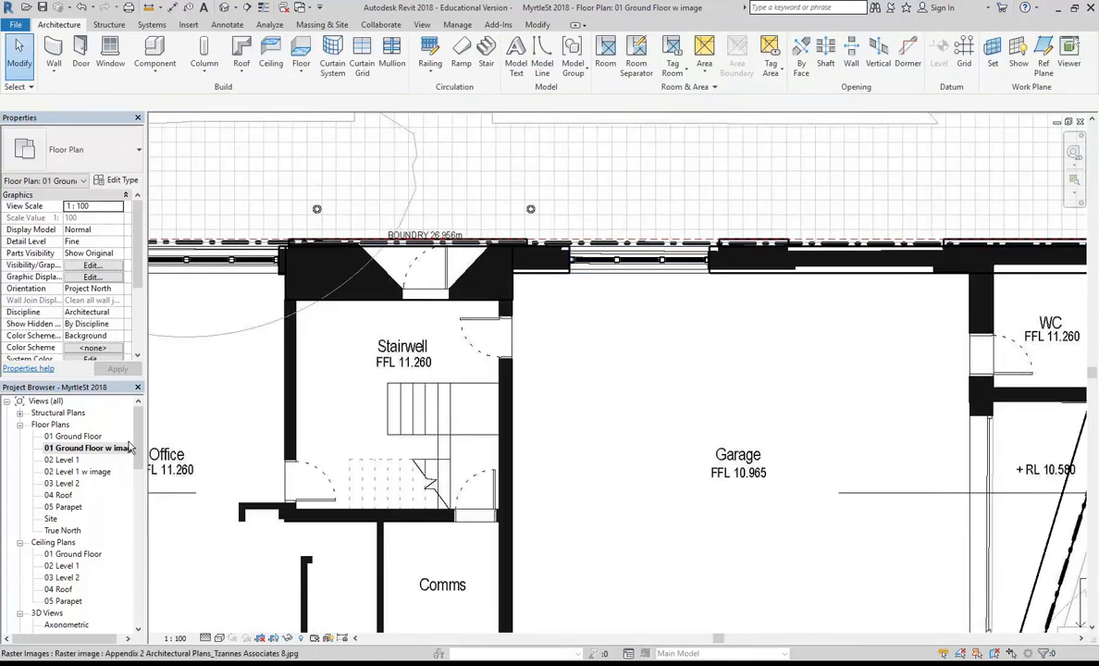
pyautogui.moveTo(496, 343); pyautogui.dragTo(588, 321, button='middle')
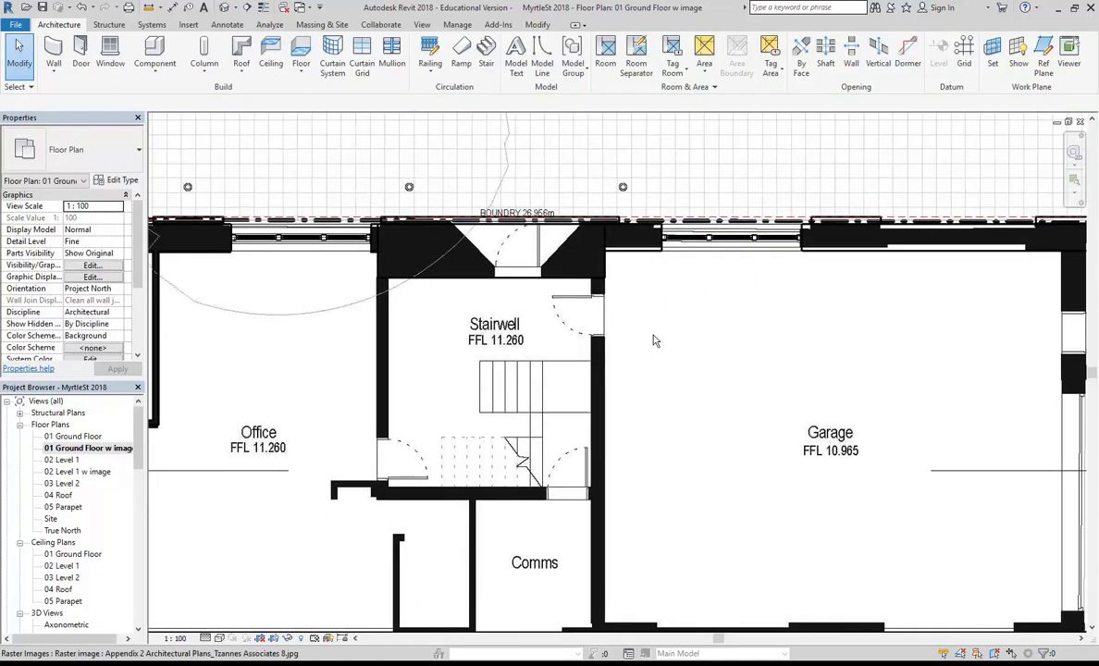
pyautogui.doubleClick(73, 436)
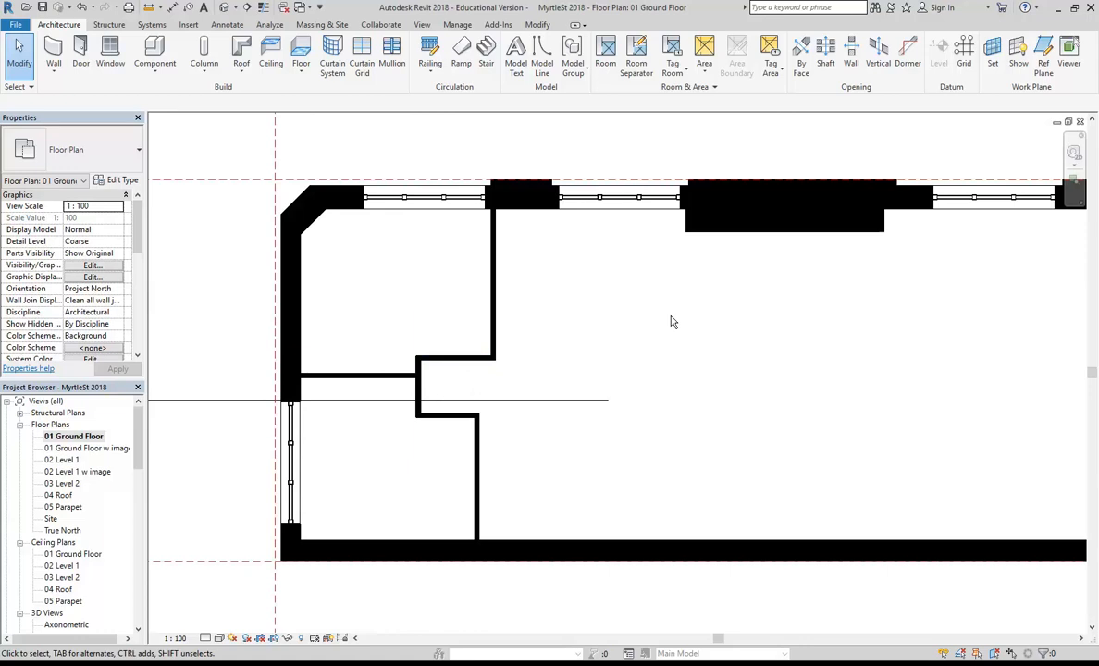
pyautogui.moveTo(673, 322); pyautogui.dragTo(596, 363, button='middle')
pyautogui.scroll(2, 347, 177)
pyautogui.scroll(2, 390, 196)
pyautogui.scroll(2, 483, 427)
pyautogui.moveTo(478, 411); pyautogui.dragTo(526, 445, button='middle')
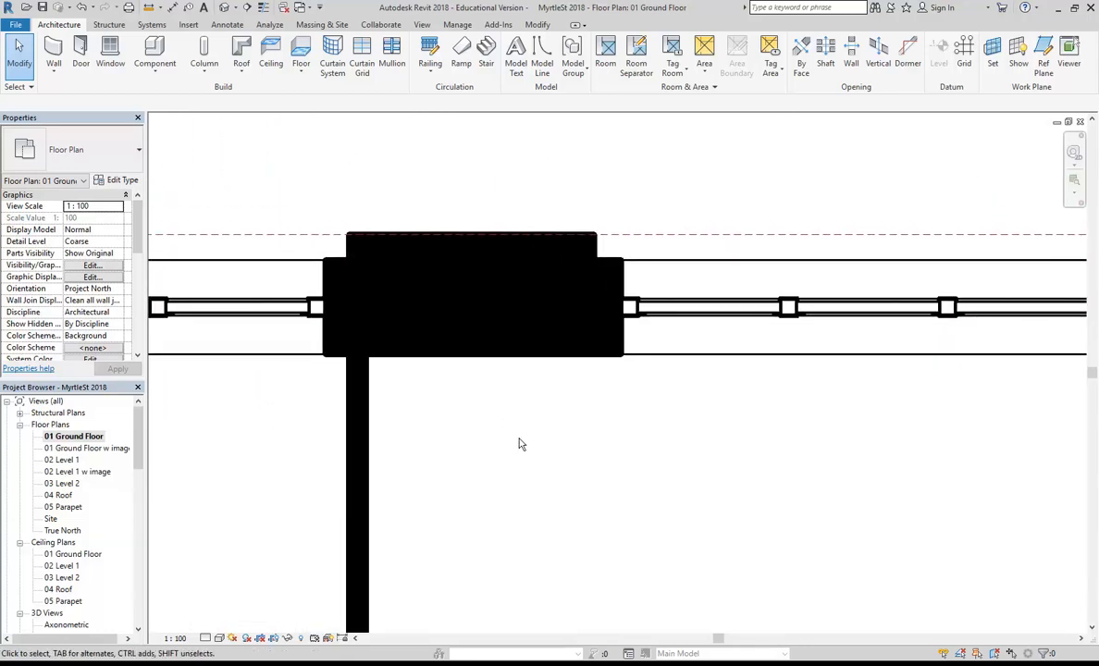
# - Set the detail level of the 01 Ground Floor plan to Fine
pyautogui.moveTo(441, 167); pyautogui.dragTo(383, 183, button='middle')
pyautogui.scroll(1, 416, 165)
pyautogui.click(175, 638)
pyautogui.click(205, 638)
pyautogui.click(205, 581)
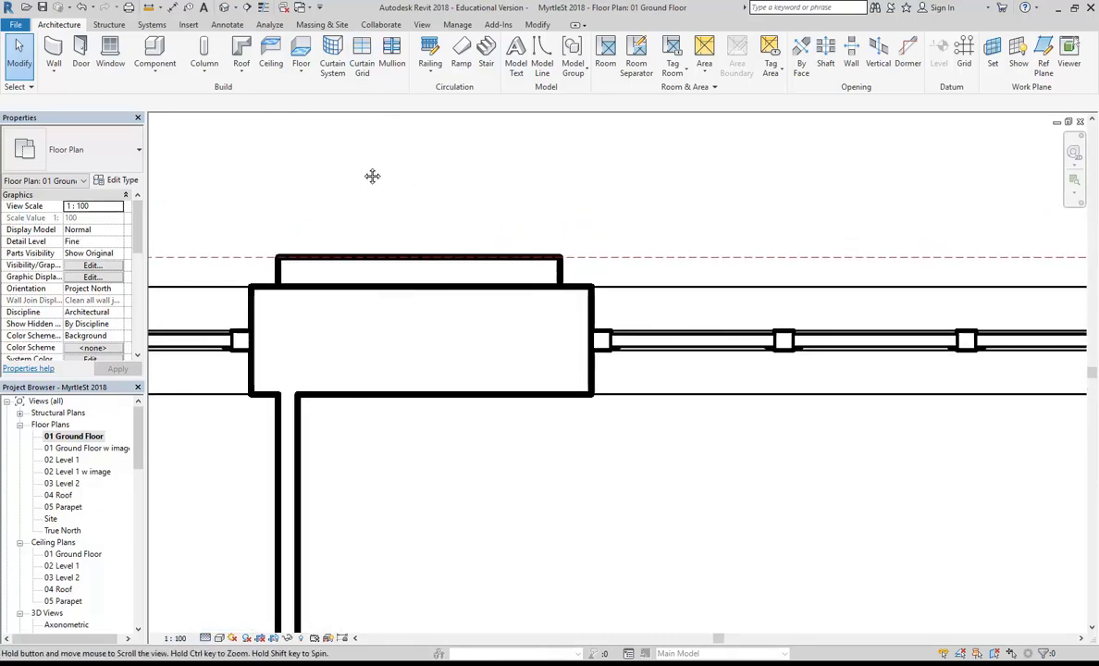
pyautogui.moveTo(363, 173); pyautogui.dragTo(404, 182, button='middle')
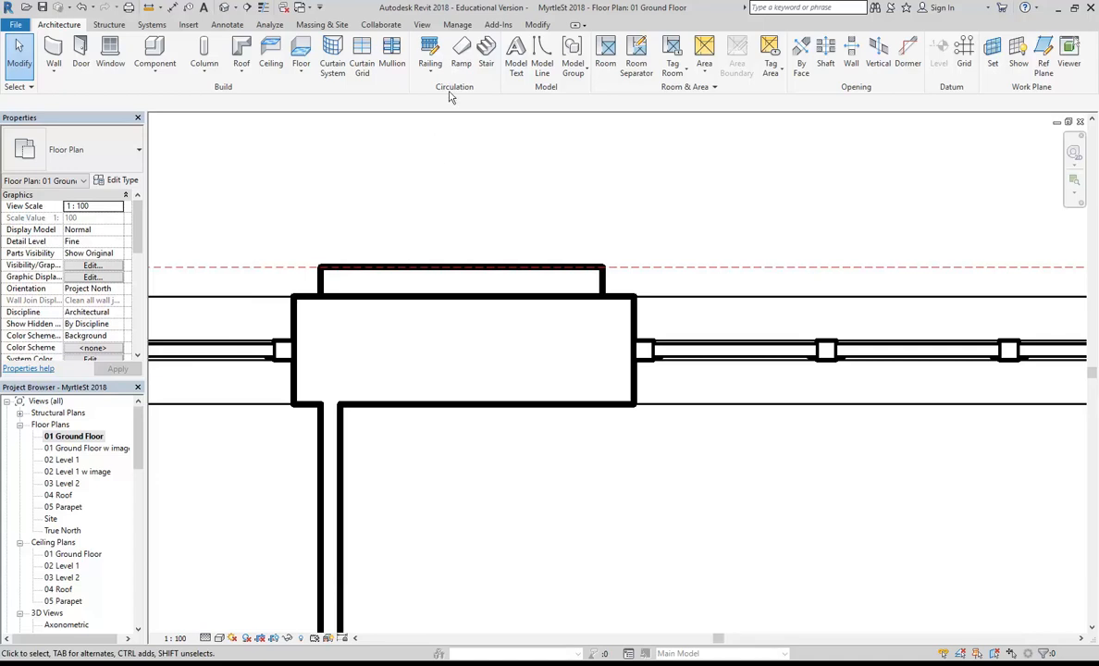
# - Join the 150 mm wall at the office partition pier to the main outer wall behind it
pyautogui.click(538, 25)
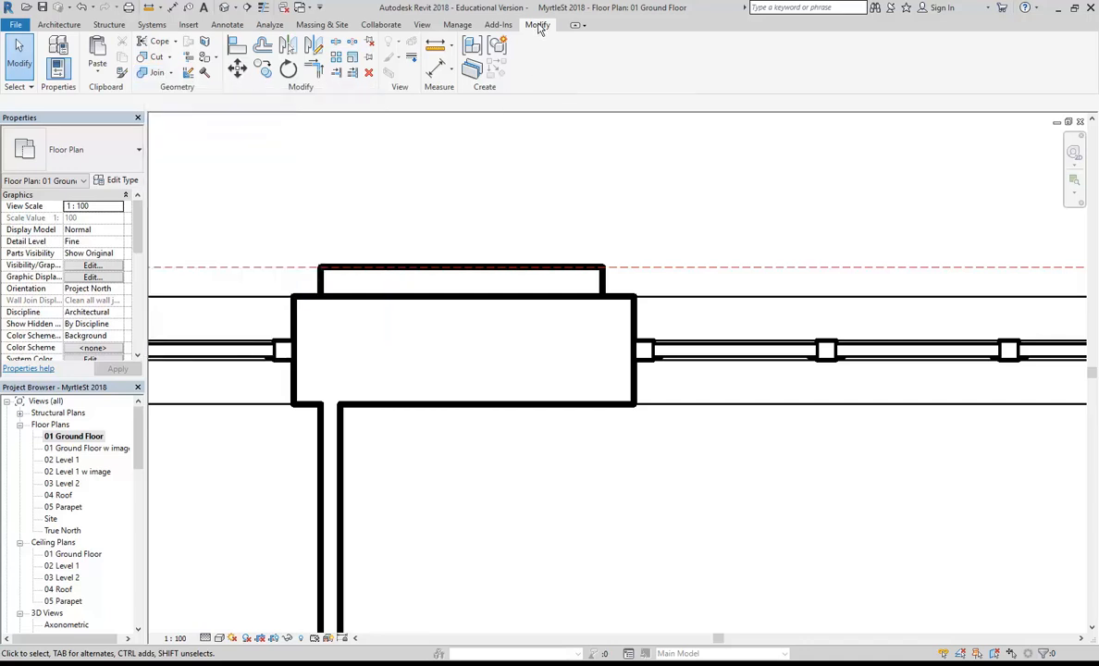
pyautogui.click(154, 74)
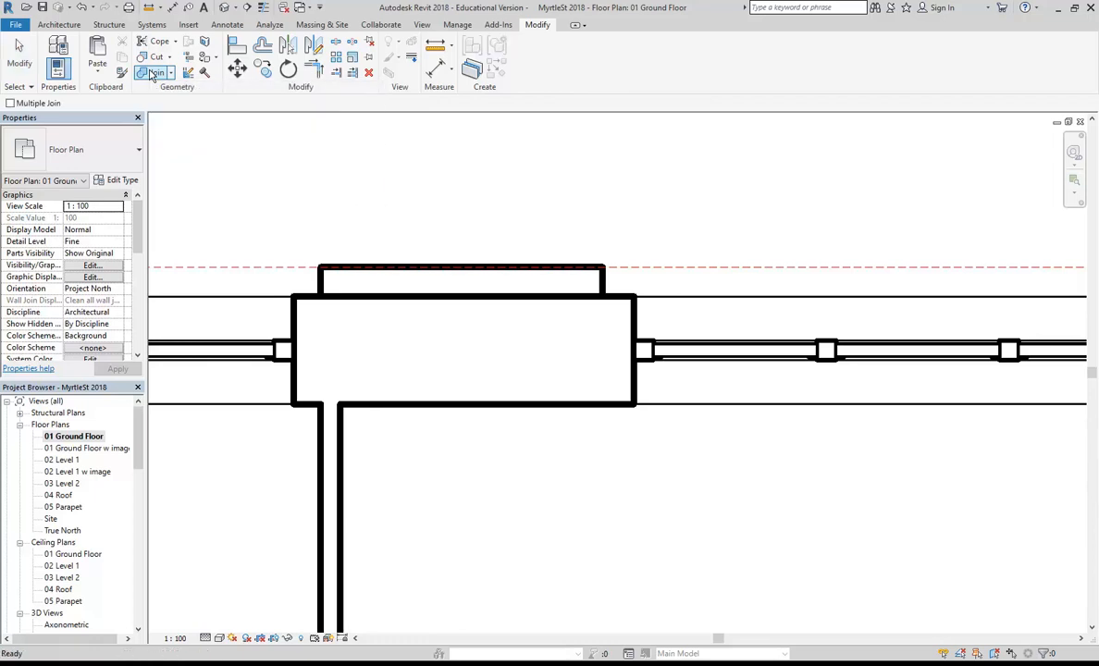
pyautogui.click(396, 277)
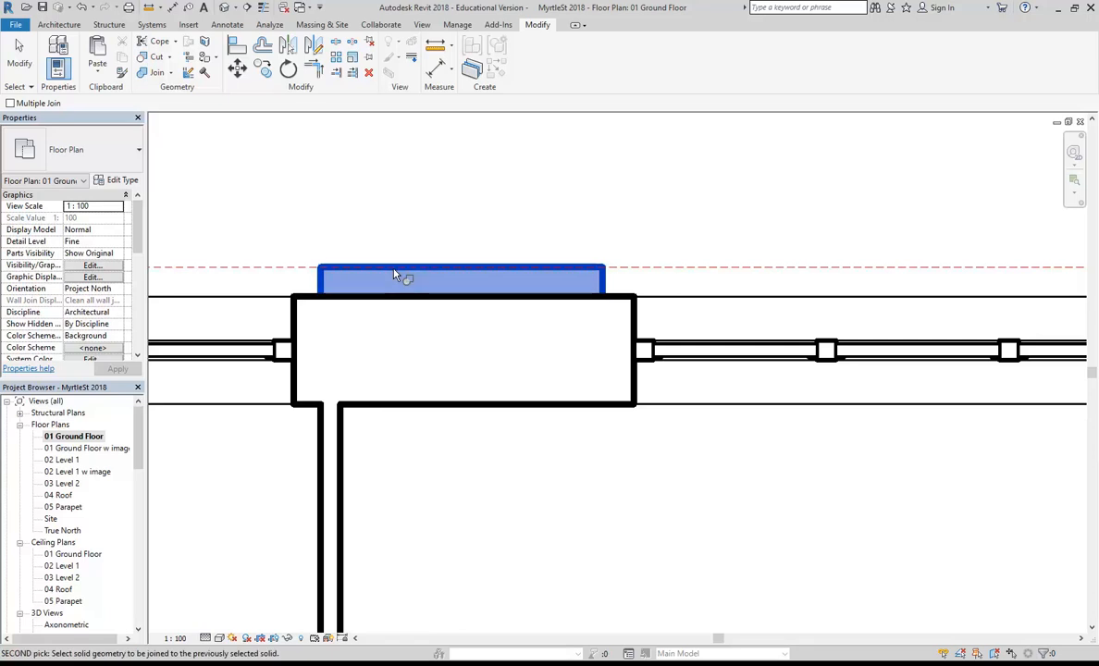
pyautogui.click(312, 301)
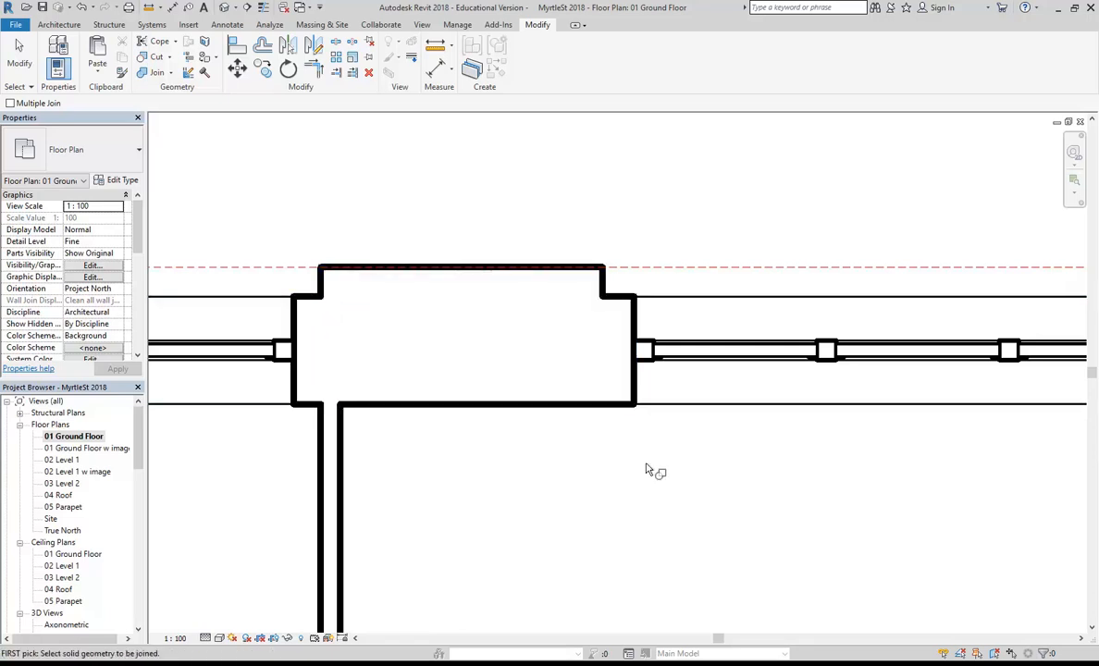
# - Join the 150 mm wall along the stairwell entrance to the adjoining 550 mm wall and to the 1100 mm wall
pyautogui.scroll(-3, 648, 470)
pyautogui.moveTo(648, 469); pyautogui.dragTo(299, 429, button='middle')
pyautogui.moveTo(670, 380); pyautogui.dragTo(428, 384, button='middle')
pyautogui.scroll(2, 560, 381)
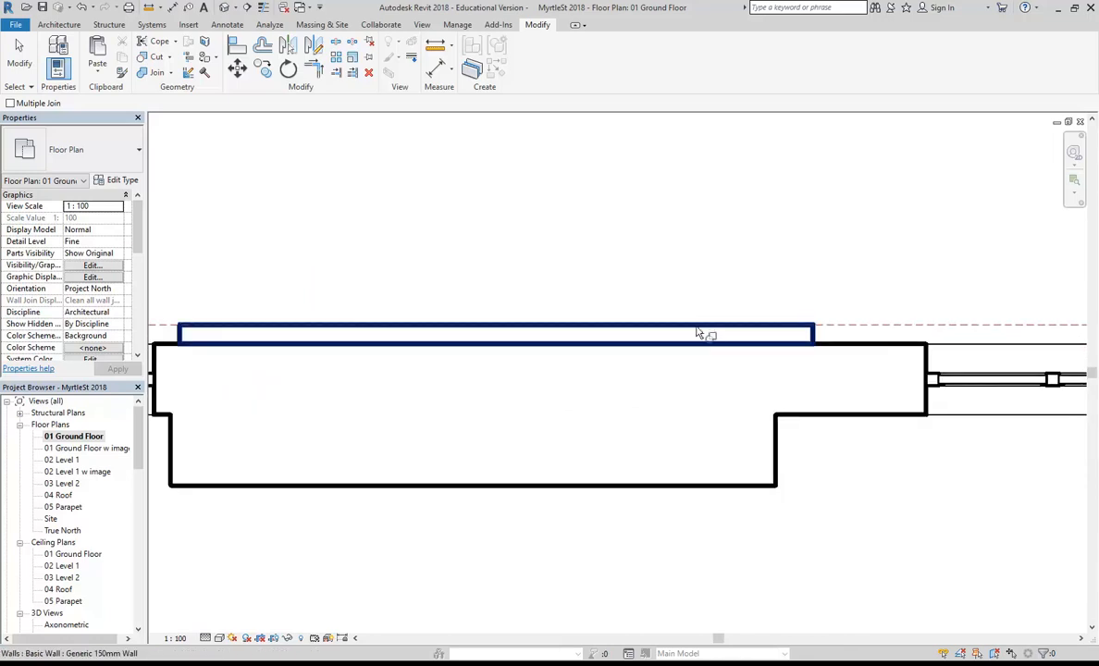
pyautogui.click(773, 333)
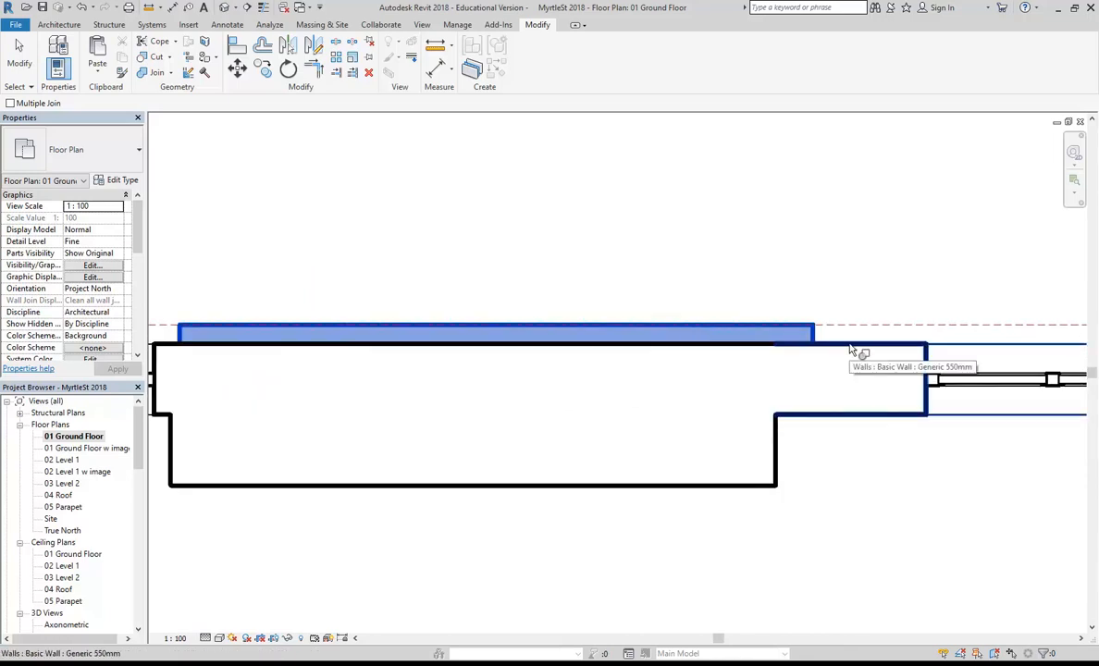
pyautogui.click(852, 349)
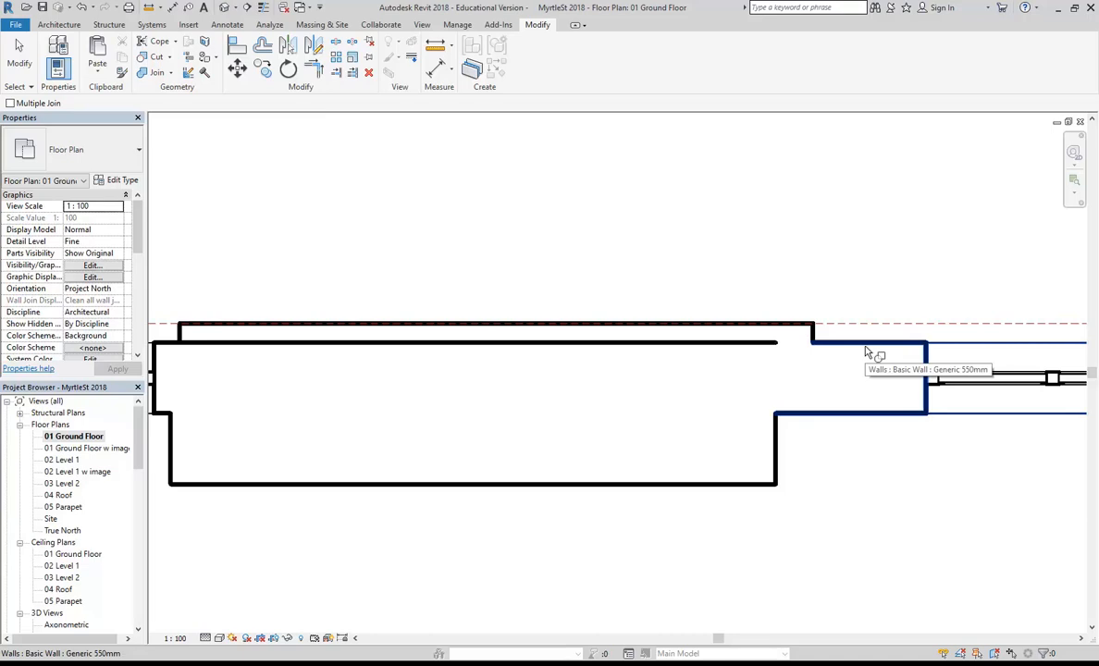
pyautogui.click(596, 333)
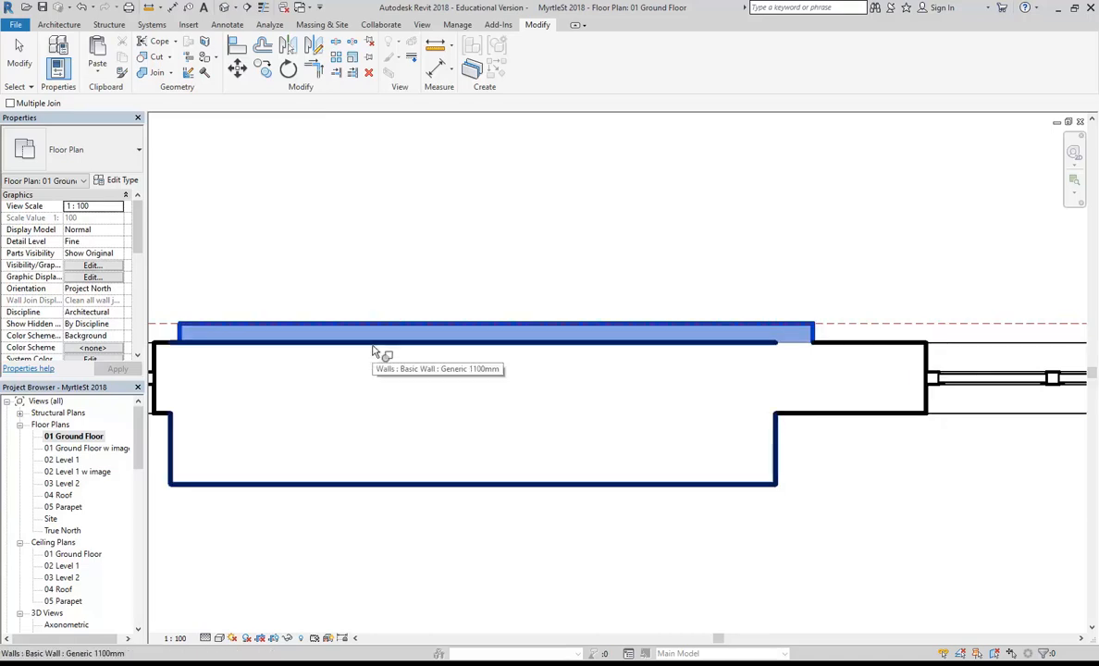
pyautogui.click(373, 347)
# - Join the short 150 mm wall at the pier beyond the garage window to the main outer wall
pyautogui.scroll(-2, 704, 367)
pyautogui.moveTo(889, 390); pyautogui.dragTo(428, 366, button='middle')
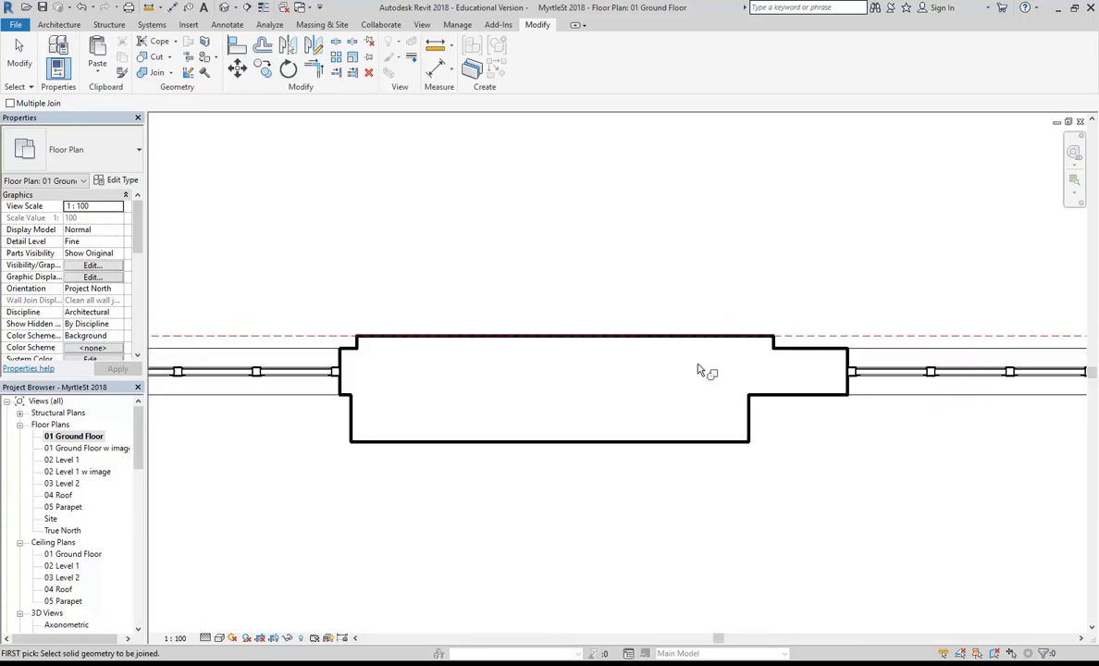
pyautogui.moveTo(735, 393); pyautogui.dragTo(471, 392, button='middle')
pyautogui.scroll(2, 318, 324)
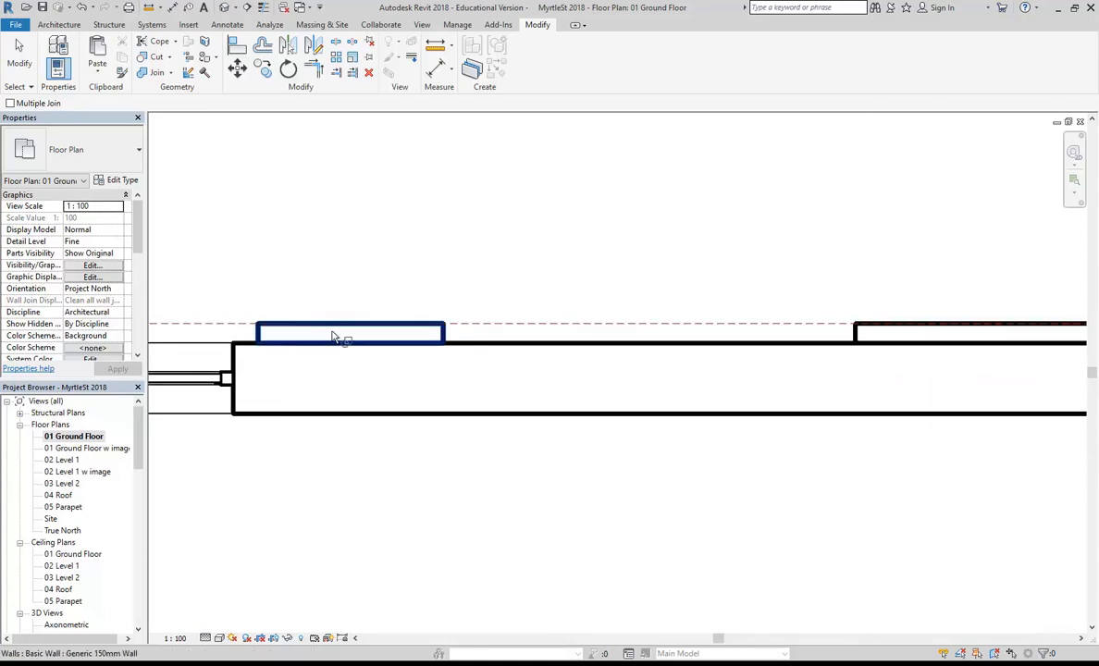
pyautogui.click(333, 347)
pyautogui.click(404, 351)
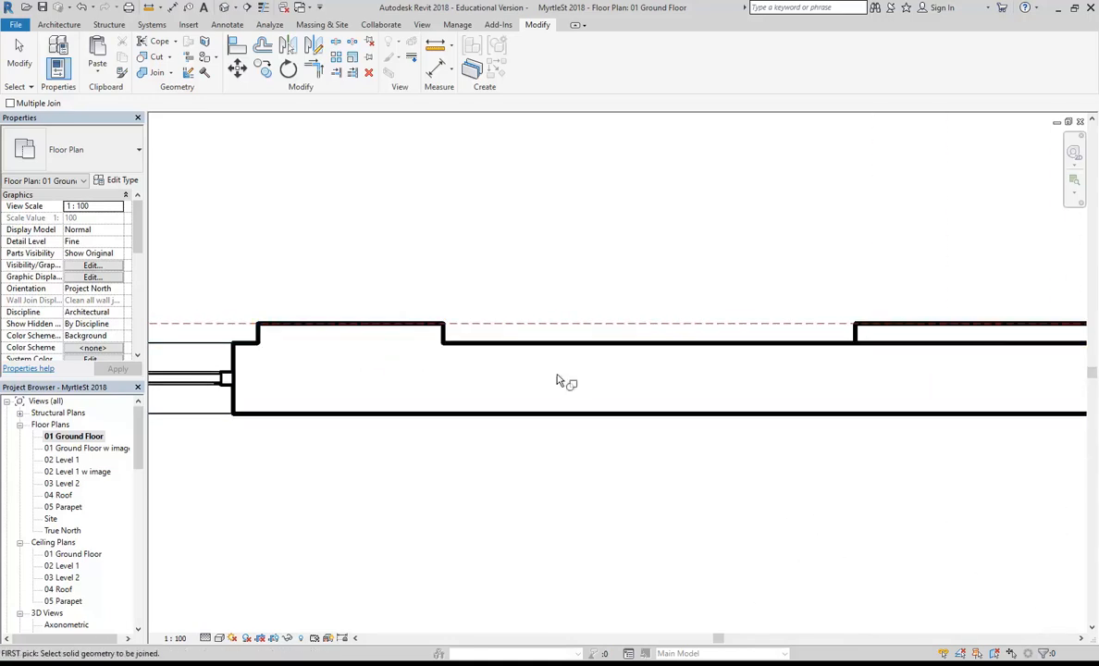
# - Join the last 150 mm wall, ending at the site boundary corner, to the main outer wall
pyautogui.moveTo(608, 369); pyautogui.dragTo(340, 370, button='middle')
pyautogui.click(652, 339)
pyautogui.click(648, 355)
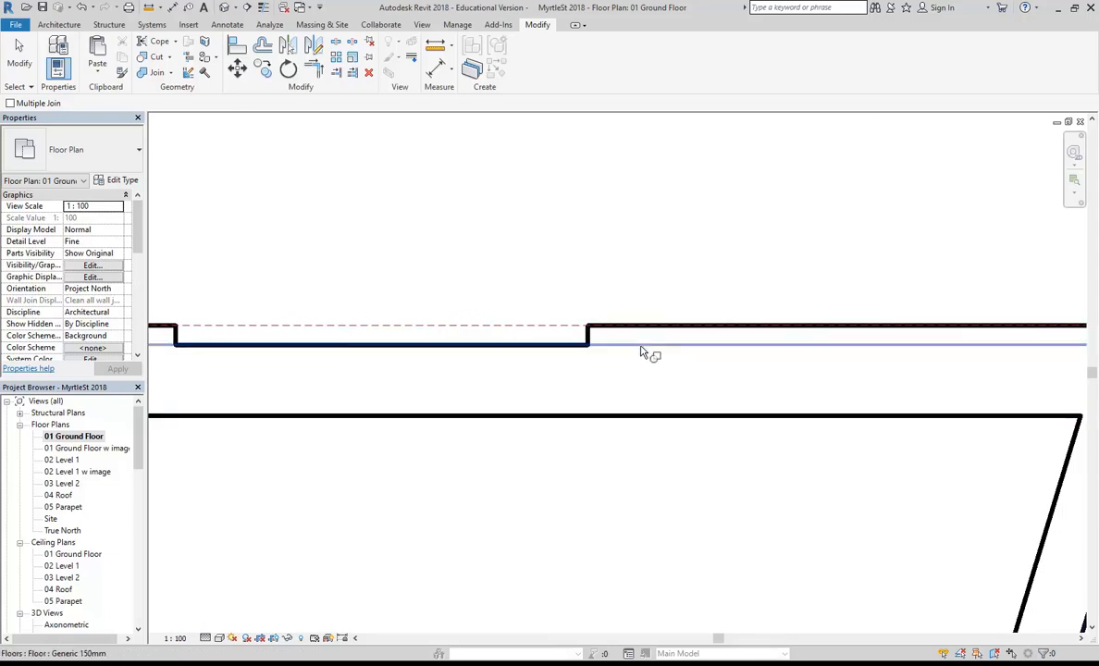
pyautogui.scroll(-2, 483, 317)
pyautogui.moveTo(483, 318); pyautogui.dragTo(653, 287, button='middle')
pyautogui.scroll(-1, 604, 416)
pyautogui.moveTo(603, 417); pyautogui.dragTo(398, 362, button='middle')
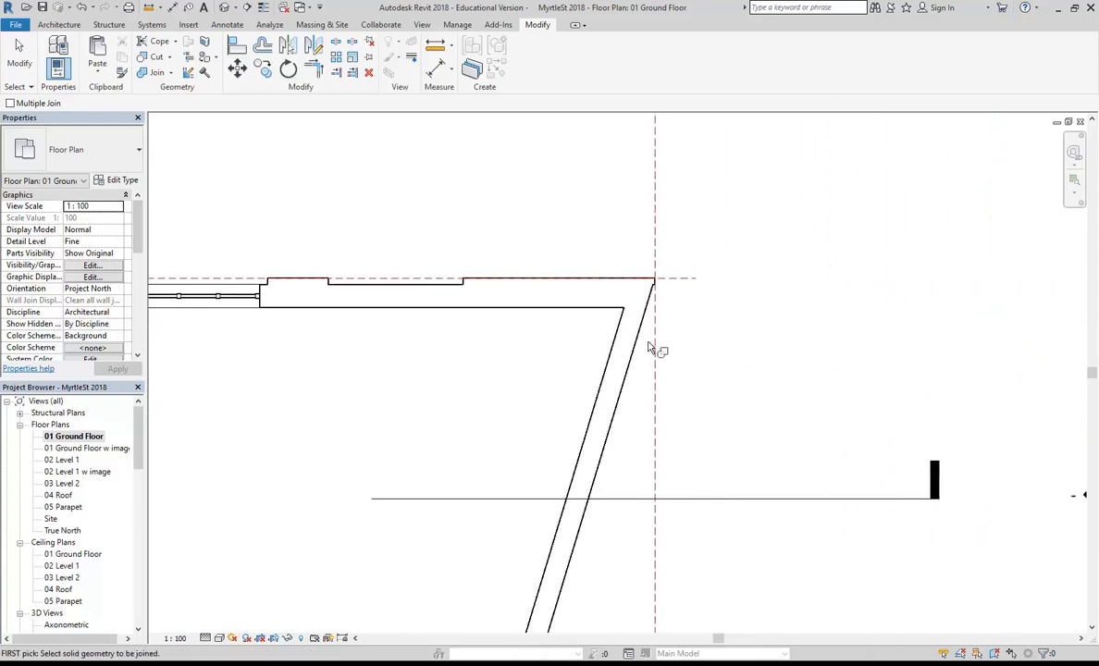
# - Inspect the joined outline of the outer wall along the whole ground floor and end the Join command
pyautogui.moveTo(415, 236); pyautogui.dragTo(777, 296, button='middle')
pyautogui.moveTo(438, 234); pyautogui.dragTo(727, 221, button='middle')
pyautogui.scroll(-1, 471, 288)
pyautogui.moveTo(472, 288); pyautogui.dragTo(479, 217, button='middle')
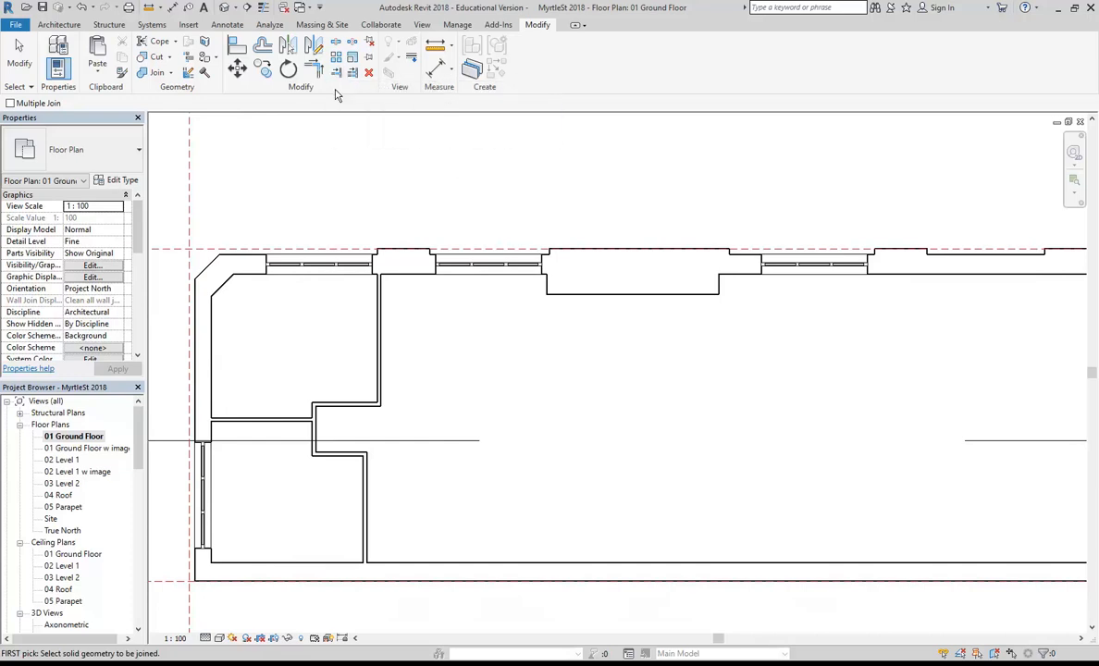
pyautogui.rightClick(365, 179)
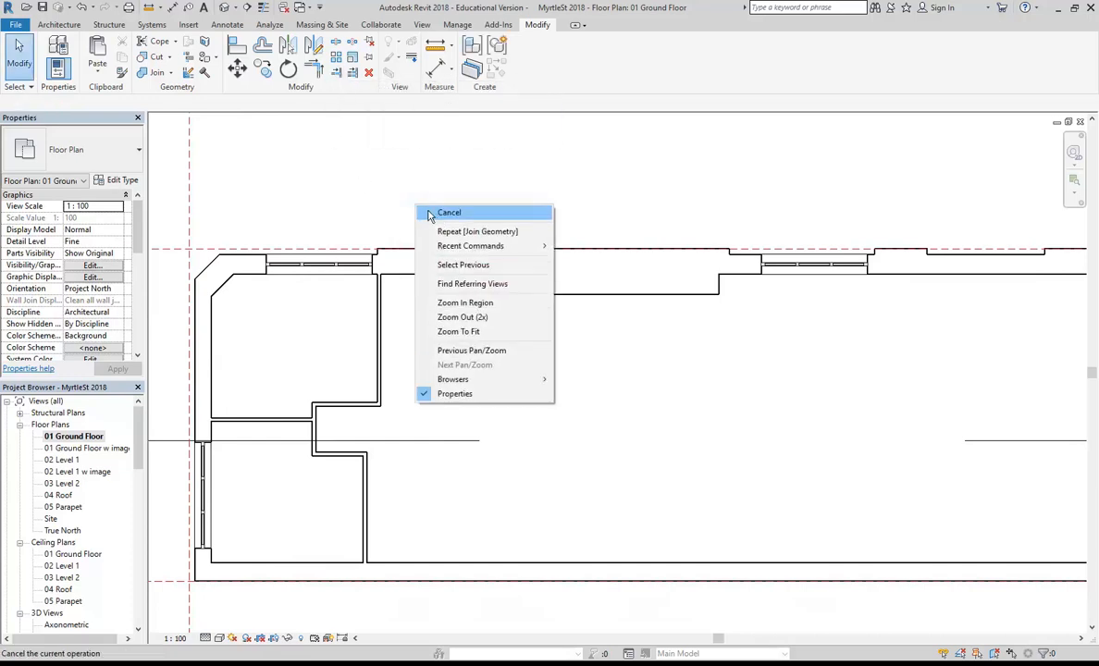
pyautogui.click(407, 213)
pyautogui.moveTo(655, 219); pyautogui.dragTo(511, 212, button='middle')
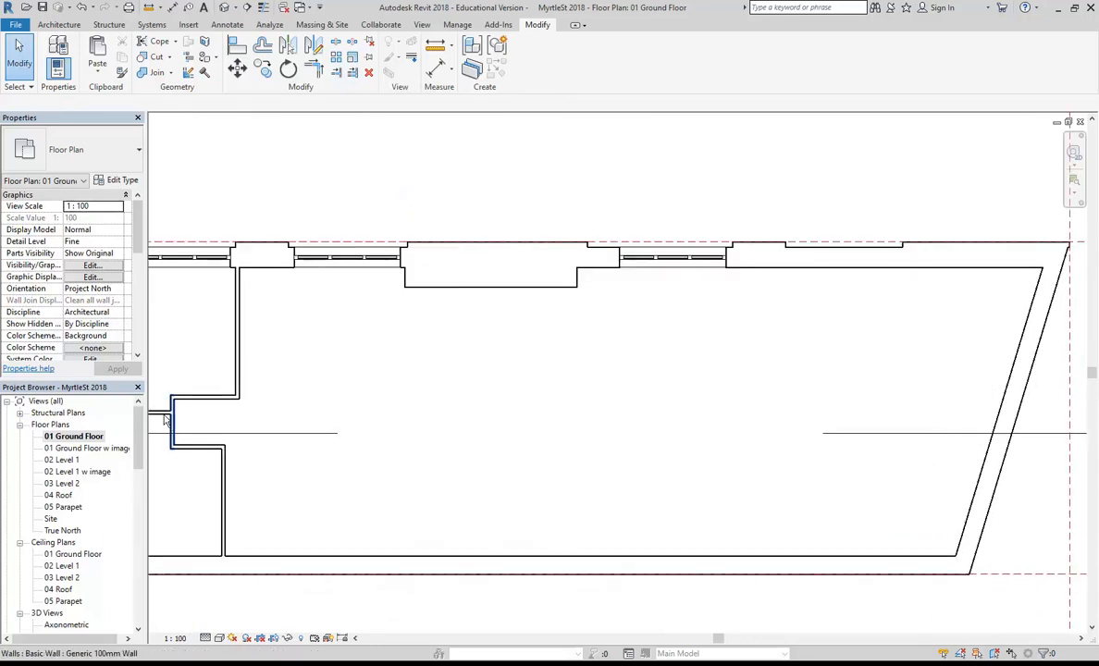
pyautogui.moveTo(361, 196); pyautogui.dragTo(446, 172, button='middle')
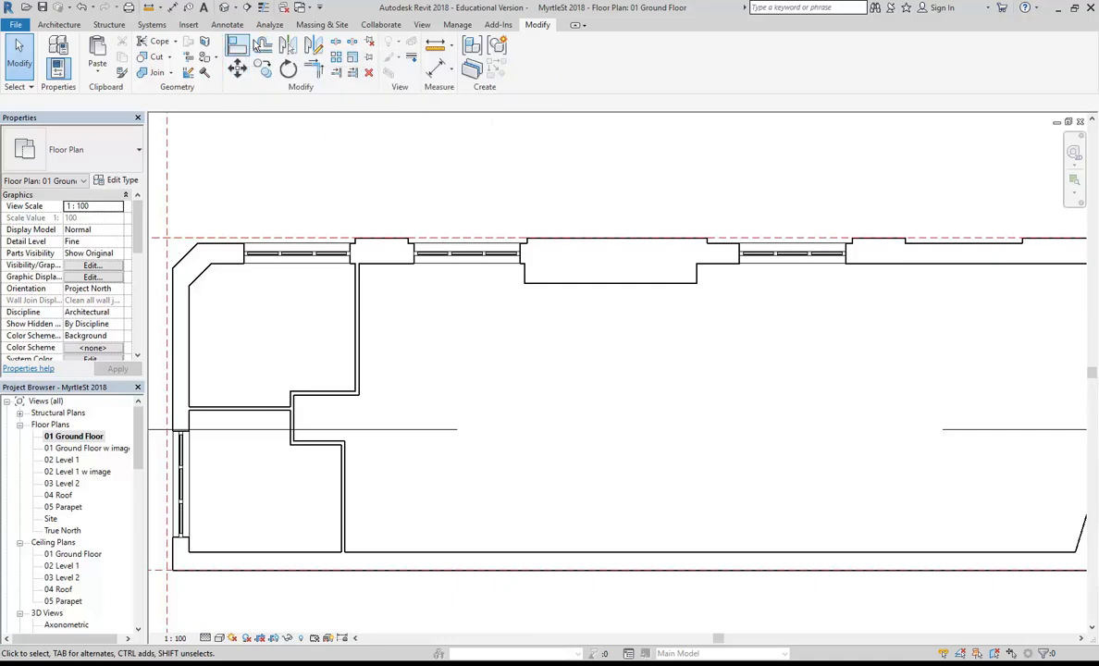
pyautogui.moveTo(322, 196); pyautogui.dragTo(363, 184, button='middle')
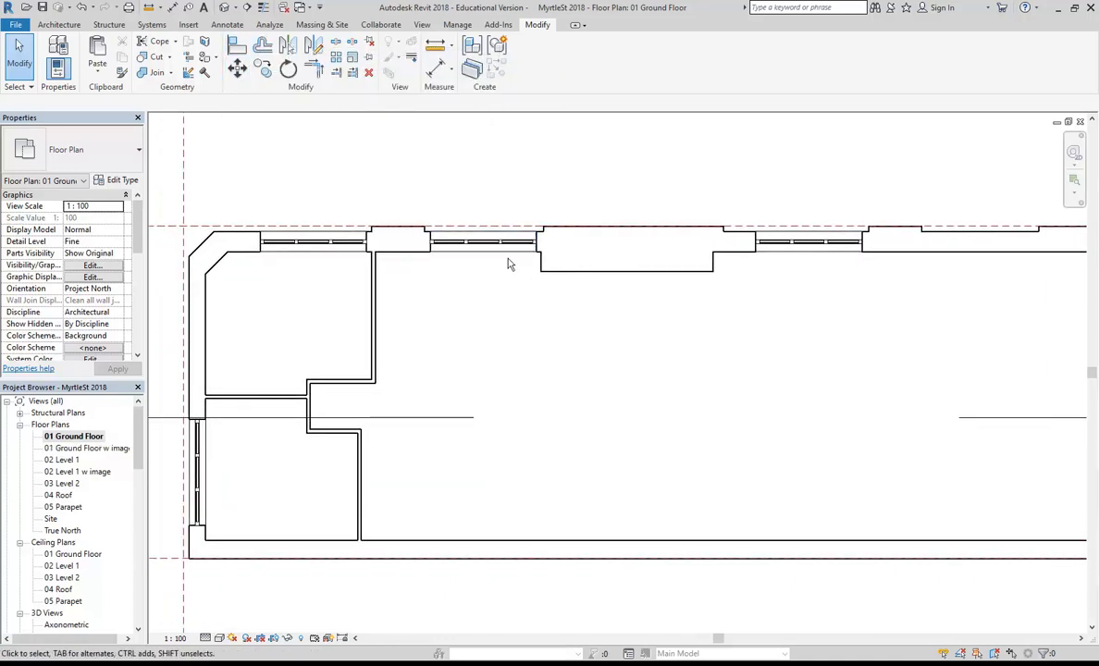
pyautogui.scroll(-2, 498, 255)
pyautogui.scroll(1, 325, 312)
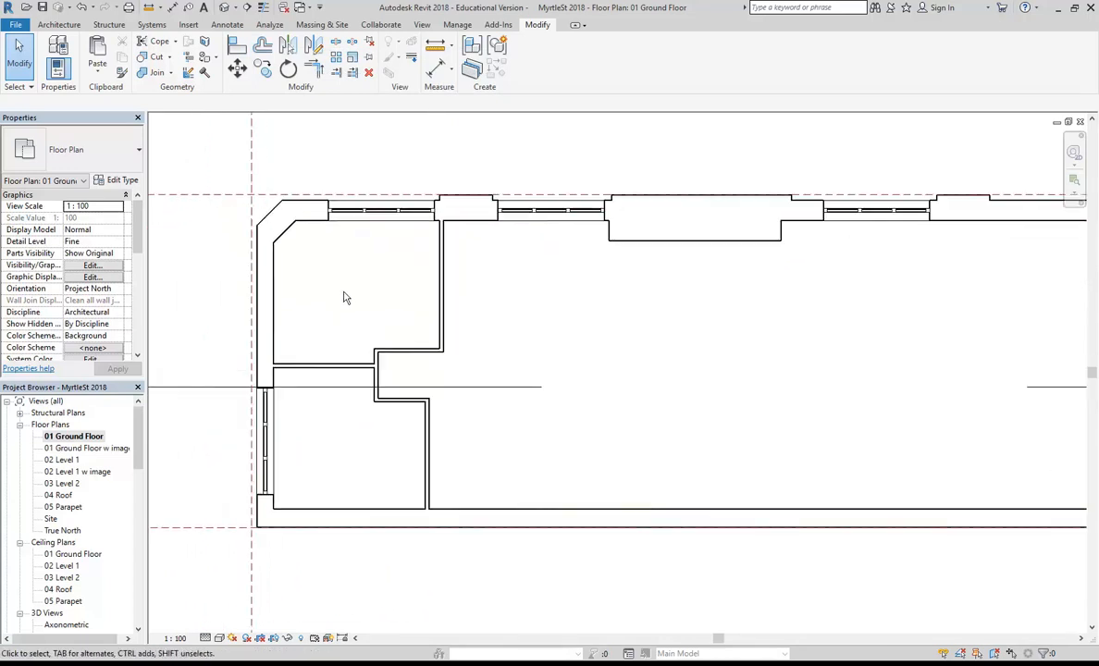
# - Open the 01 Ground Floor w image plan and examine the splayed recess at the stairwell entrance
pyautogui.doubleClick(93, 448)
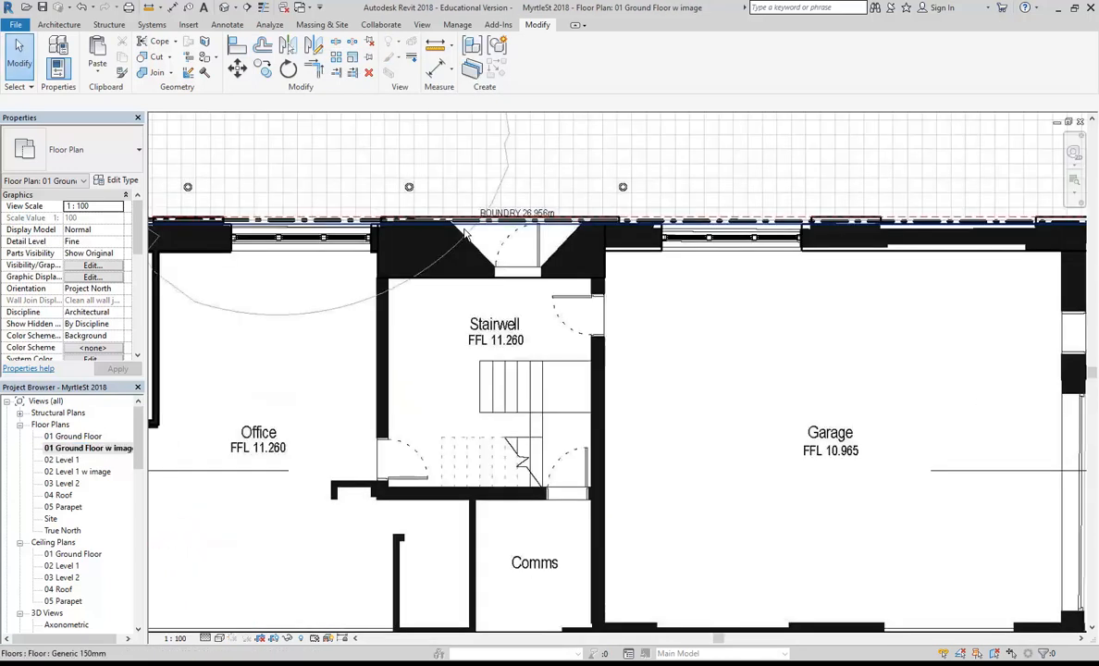
pyautogui.scroll(4, 486, 165)
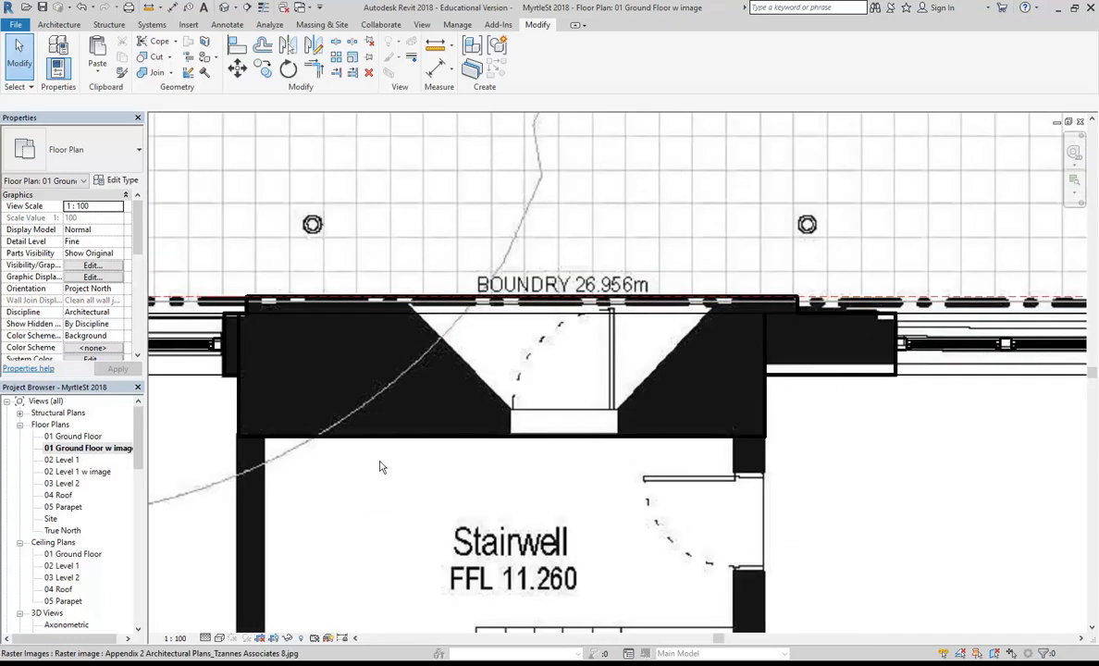
pyautogui.hotkey('alt', 'Tab')
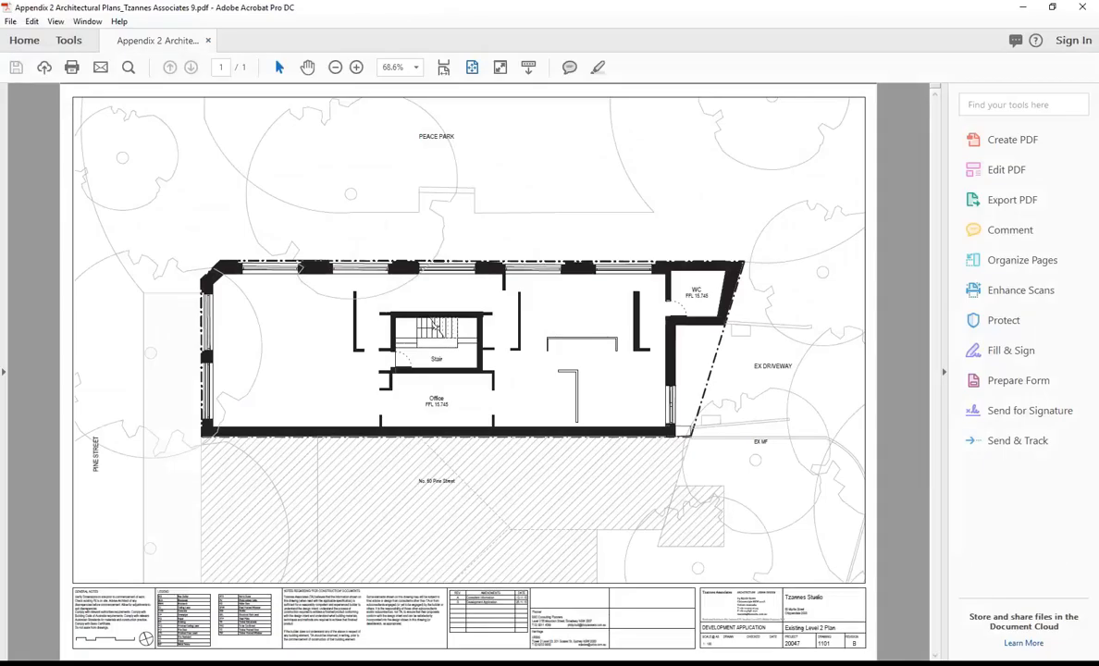
pyautogui.hotkey('alt', 'Tab')
pyautogui.hotkey('alt', 'Tab')
pyautogui.hotkey('alt', 'Tab')
pyautogui.scroll(3, 477, 310)
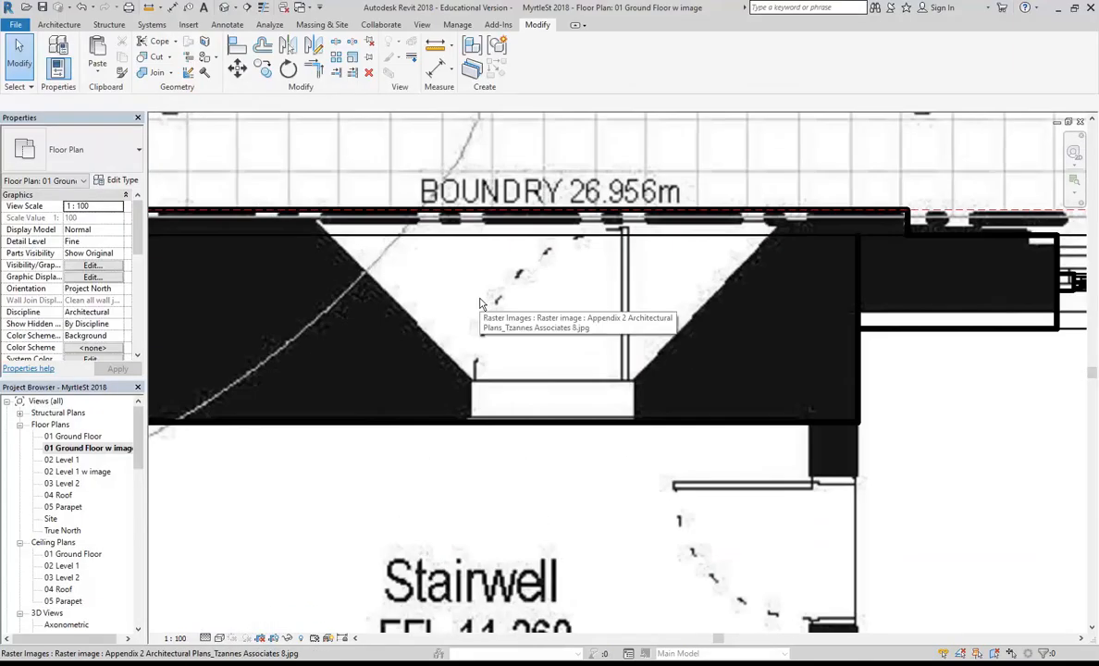
pyautogui.moveTo(491, 307); pyautogui.dragTo(409, 336, button='middle')
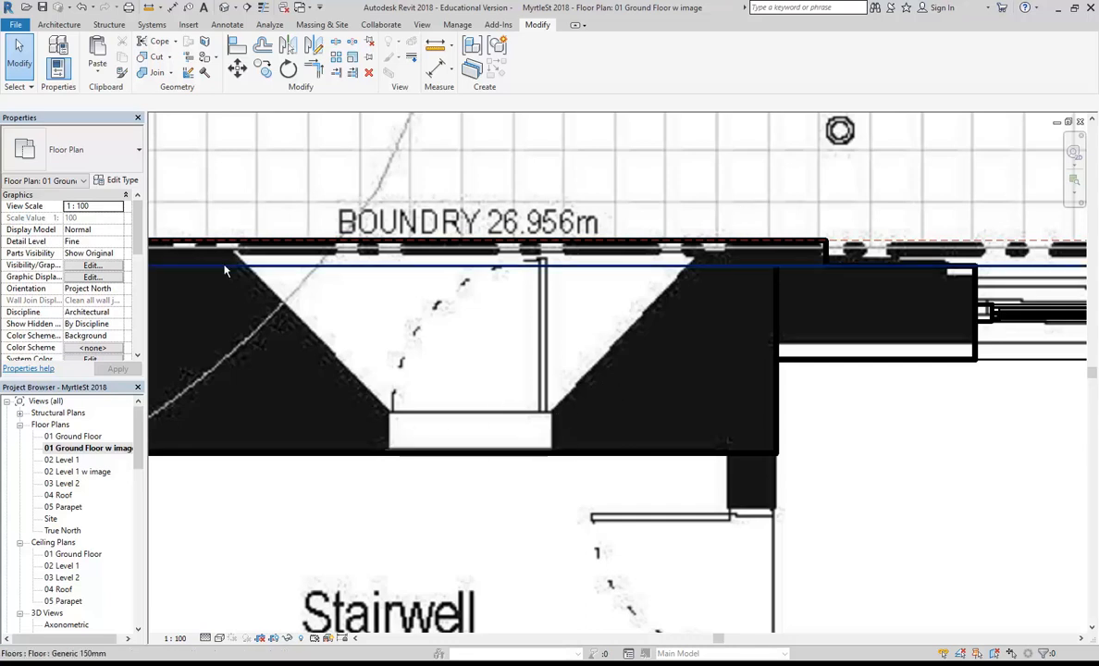
pyautogui.moveTo(389, 376); pyautogui.dragTo(395, 410, button='middle')
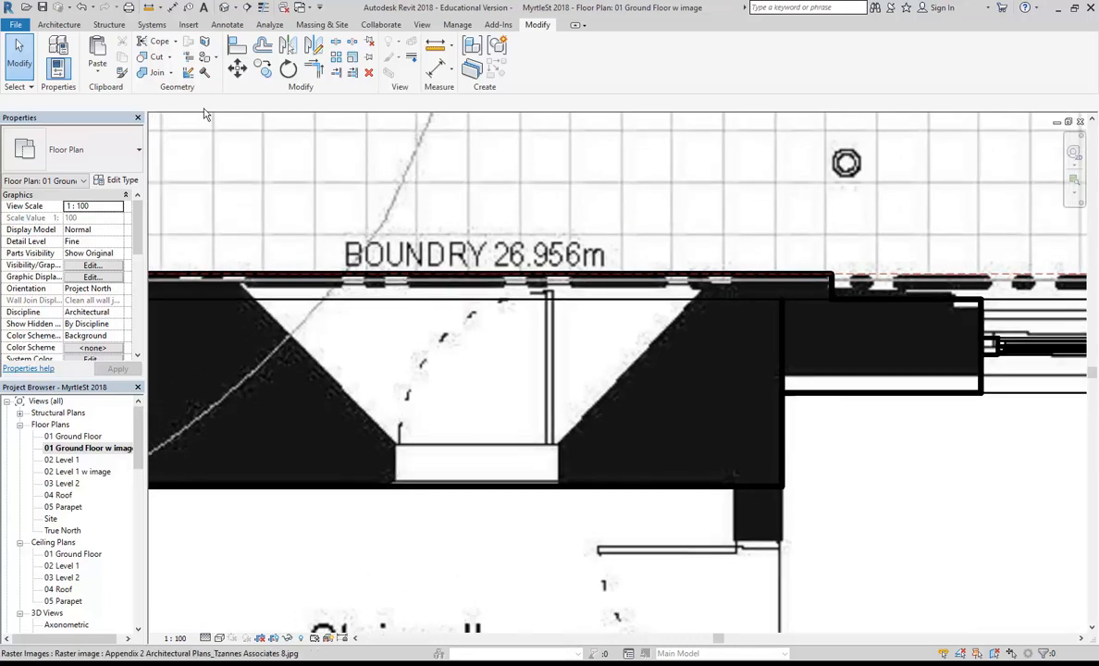
# - Start an in-place component and save the project when reminded
pyautogui.click(57, 25)
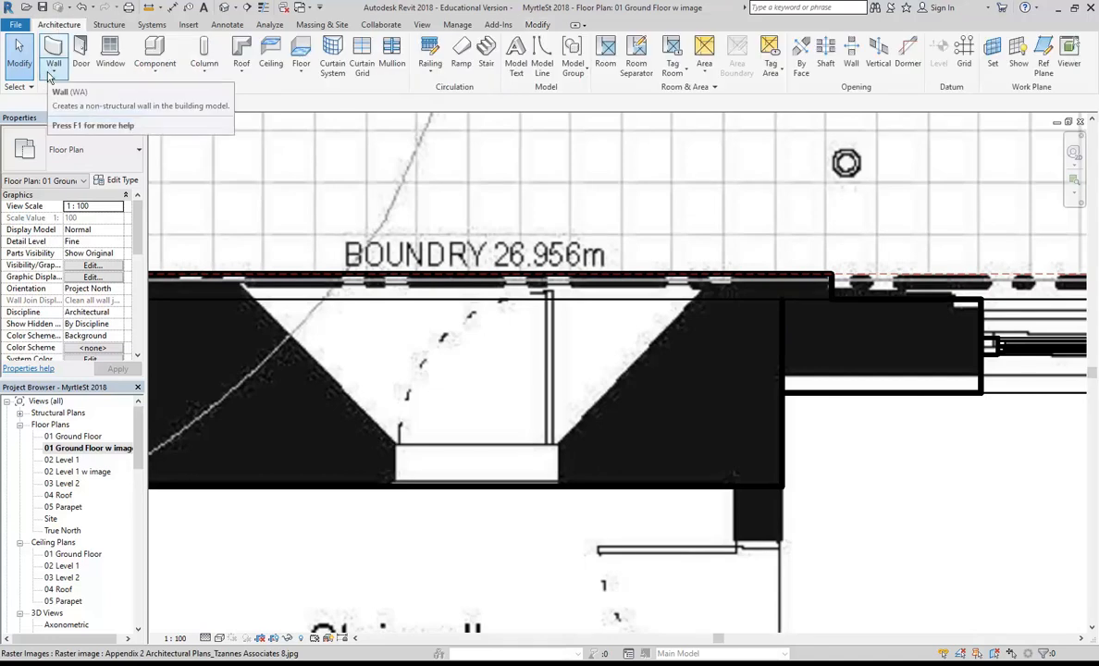
pyautogui.click(148, 77)
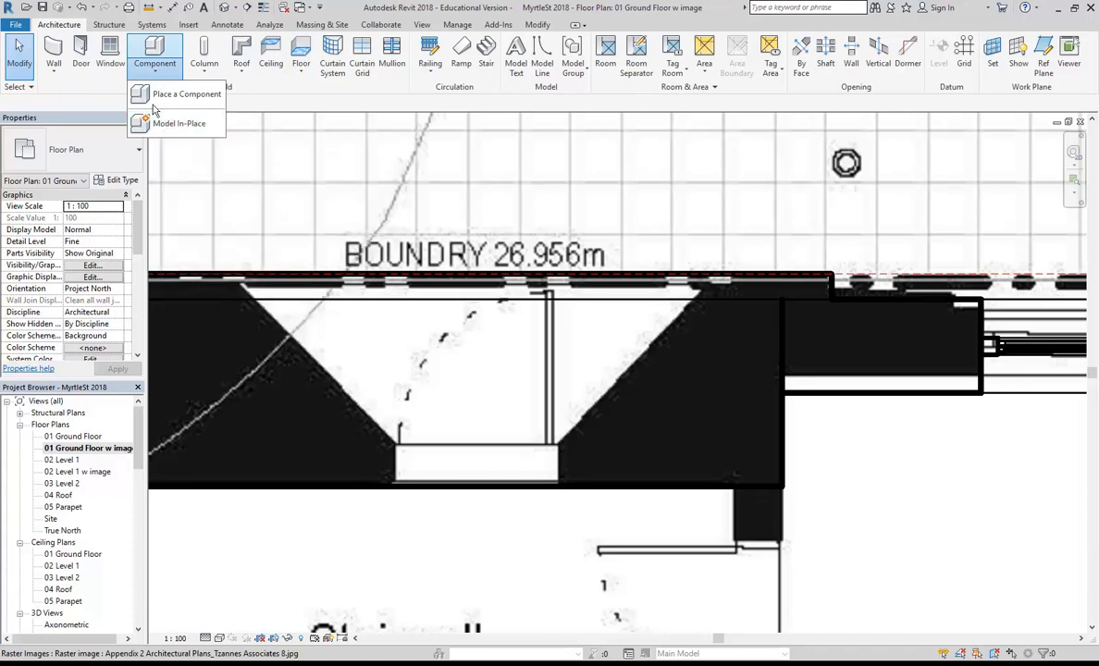
pyautogui.click(150, 76)
pyautogui.click(150, 75)
pyautogui.click(159, 124)
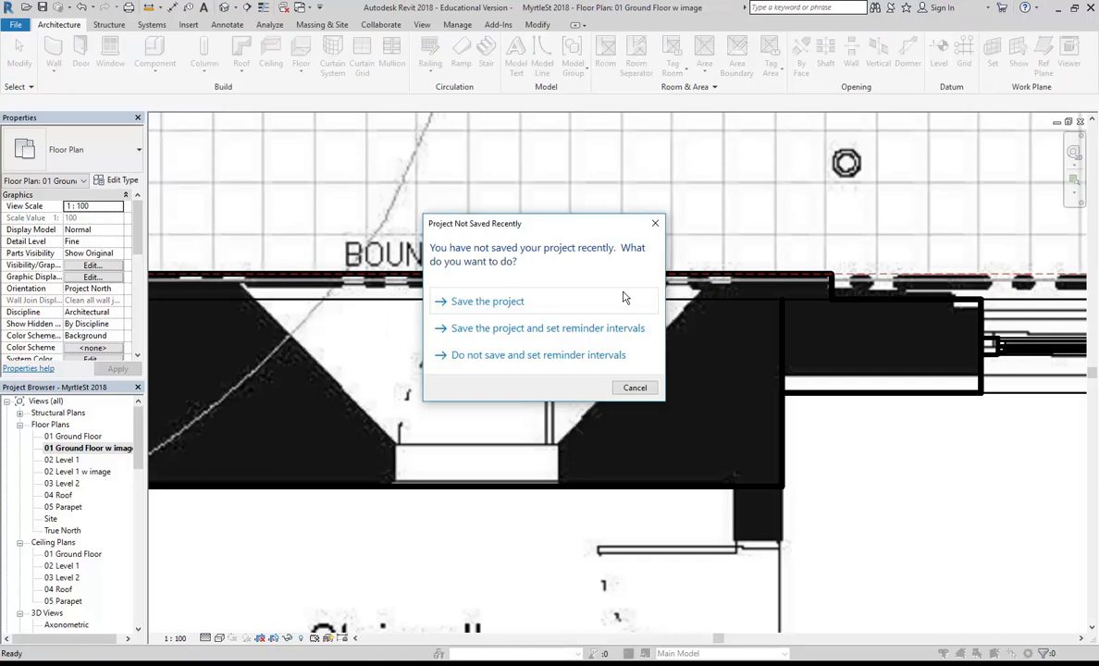
pyautogui.click(491, 309)
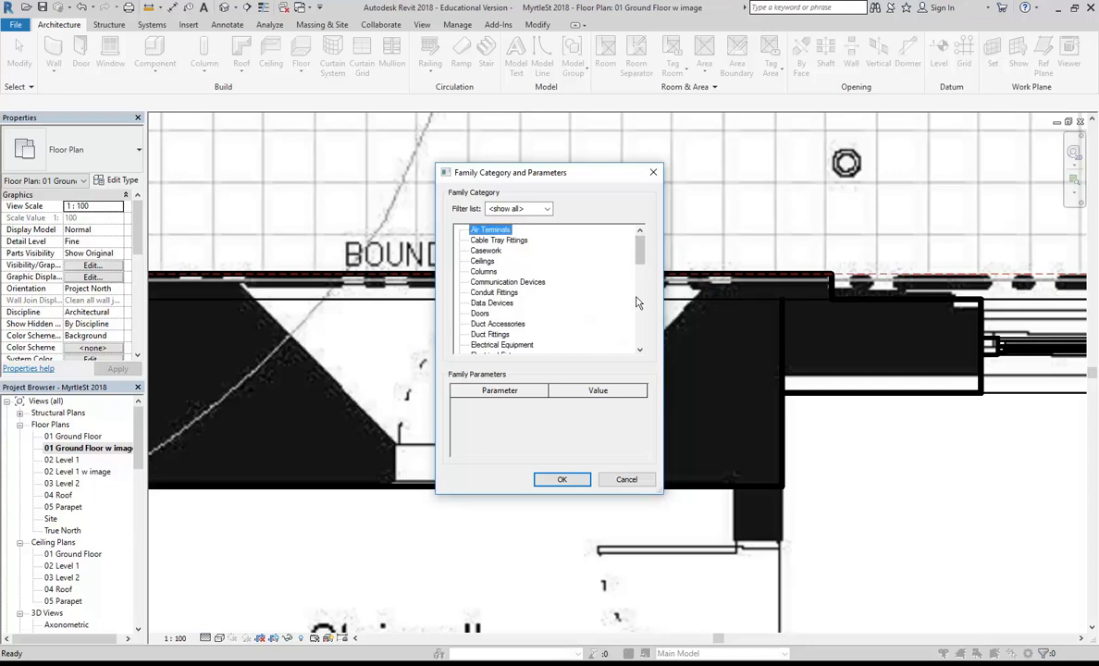
pyautogui.moveTo(643, 255); pyautogui.dragTo(652, 343)
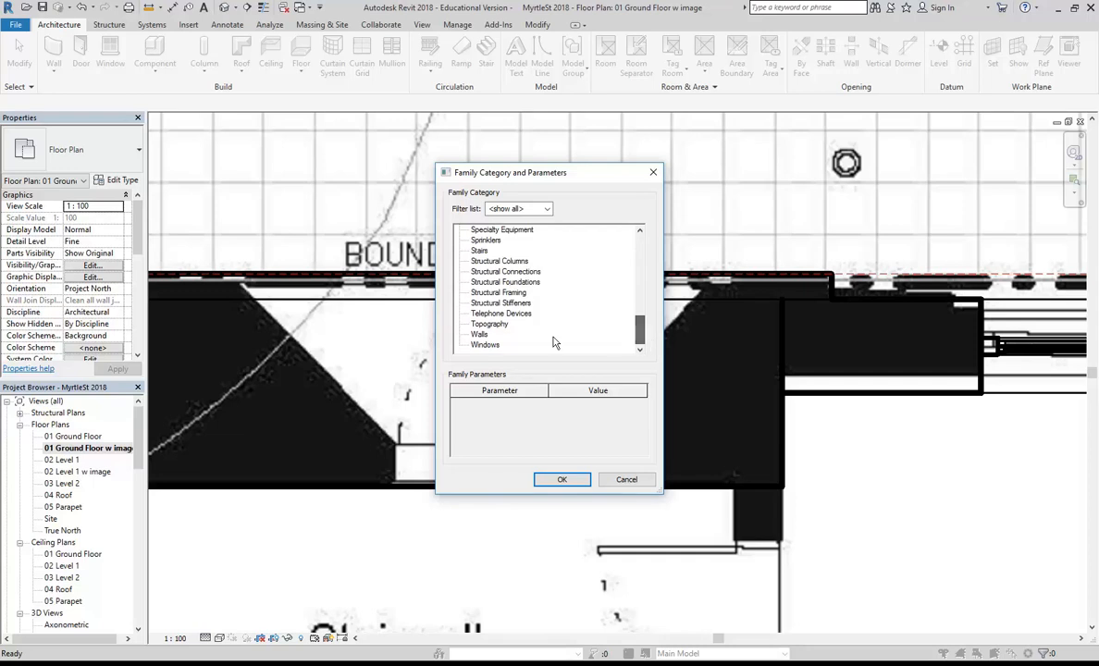
pyautogui.click(479, 335)
pyautogui.click(563, 479)
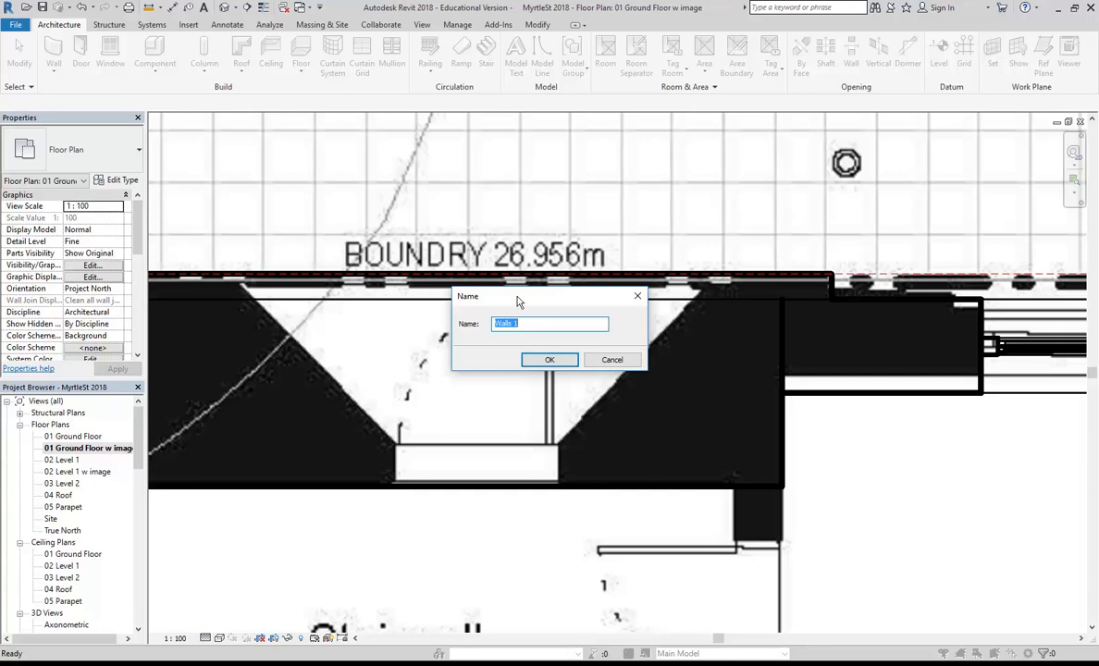
pyautogui.moveTo(518, 301); pyautogui.dragTo(433, 229)
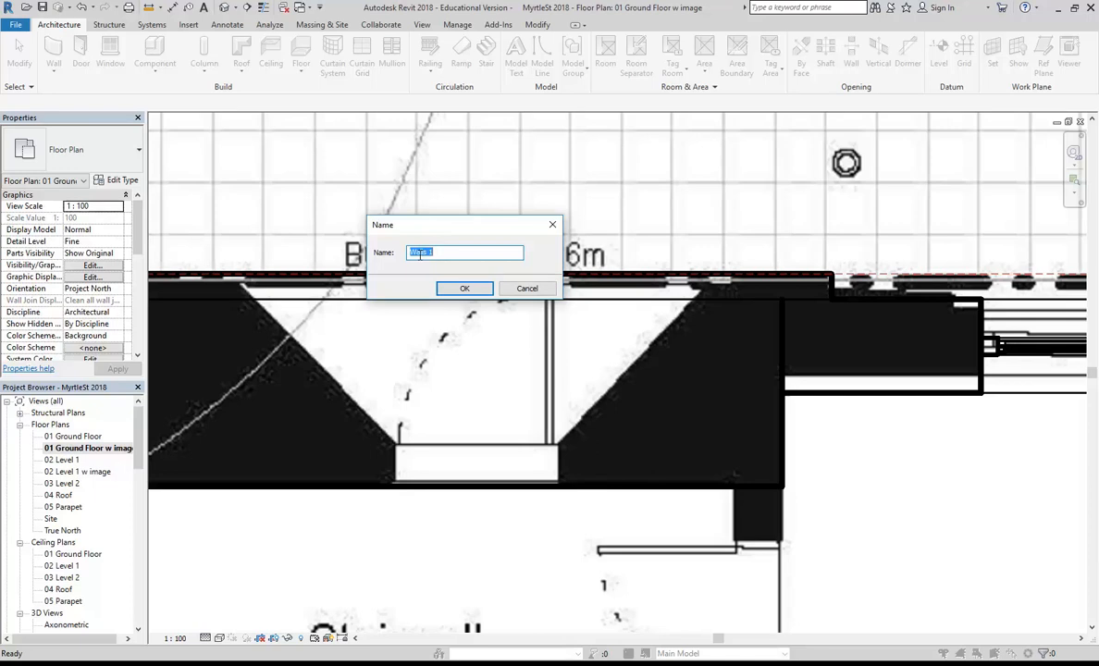
pyautogui.click(430, 251)
pyautogui.press('BackSpace')
pyautogui.write('vol')
pyautogui.click(464, 289)
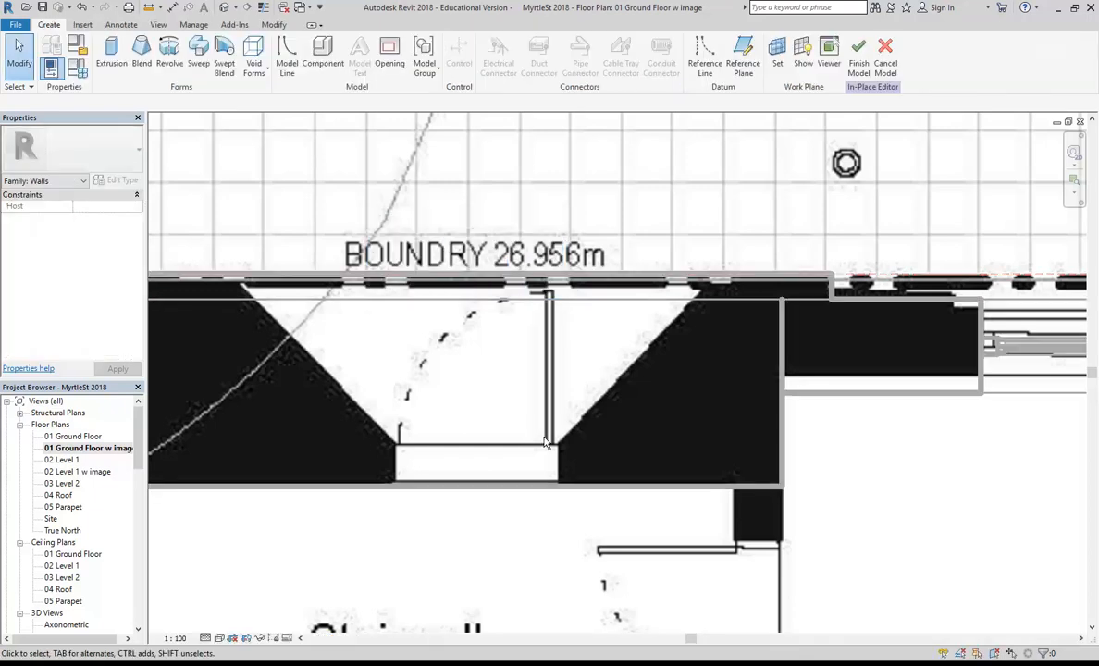
pyautogui.moveTo(464, 386); pyautogui.dragTo(481, 411, button='middle')
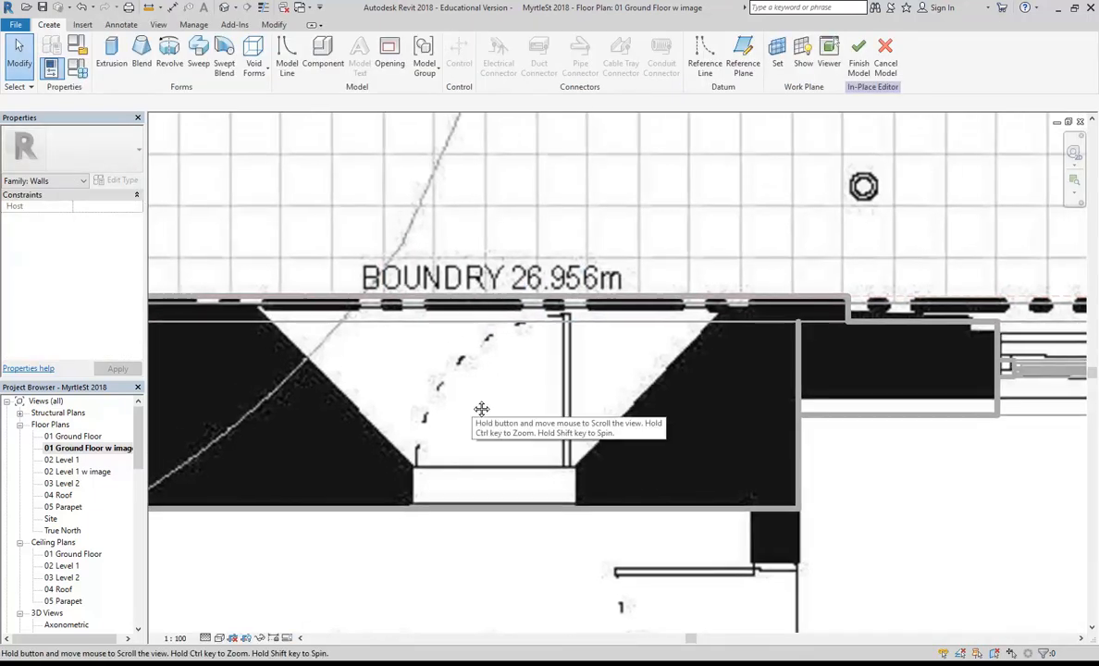
pyautogui.click(883, 75)
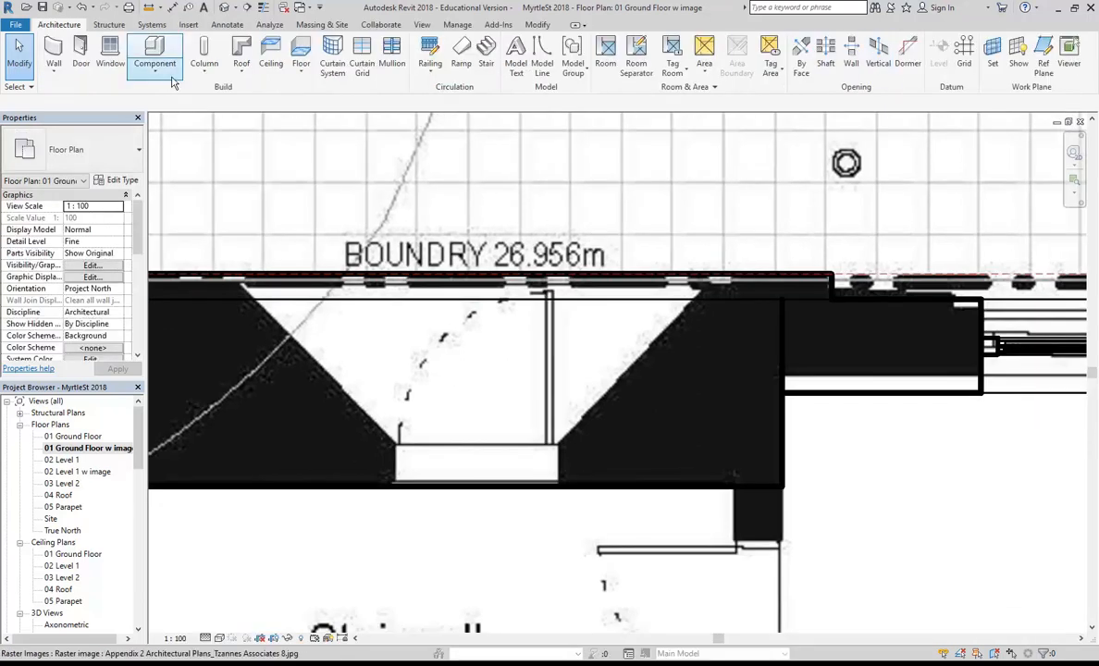
# - Create an in-place model in the Walls category and accept its name
pyautogui.click(157, 70)
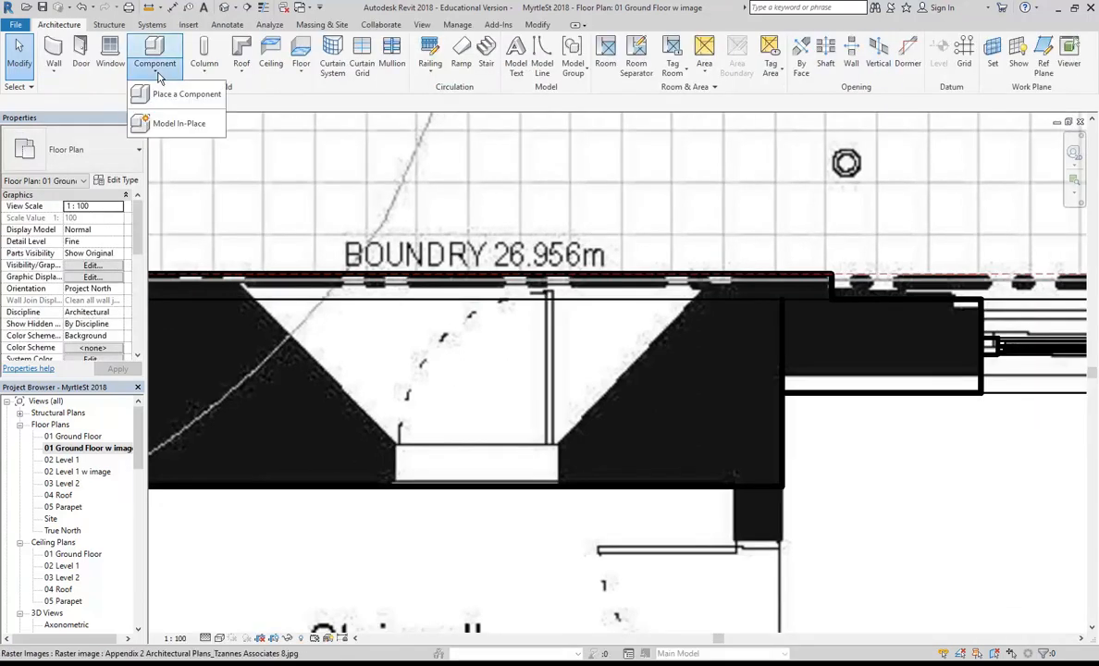
pyautogui.click(179, 124)
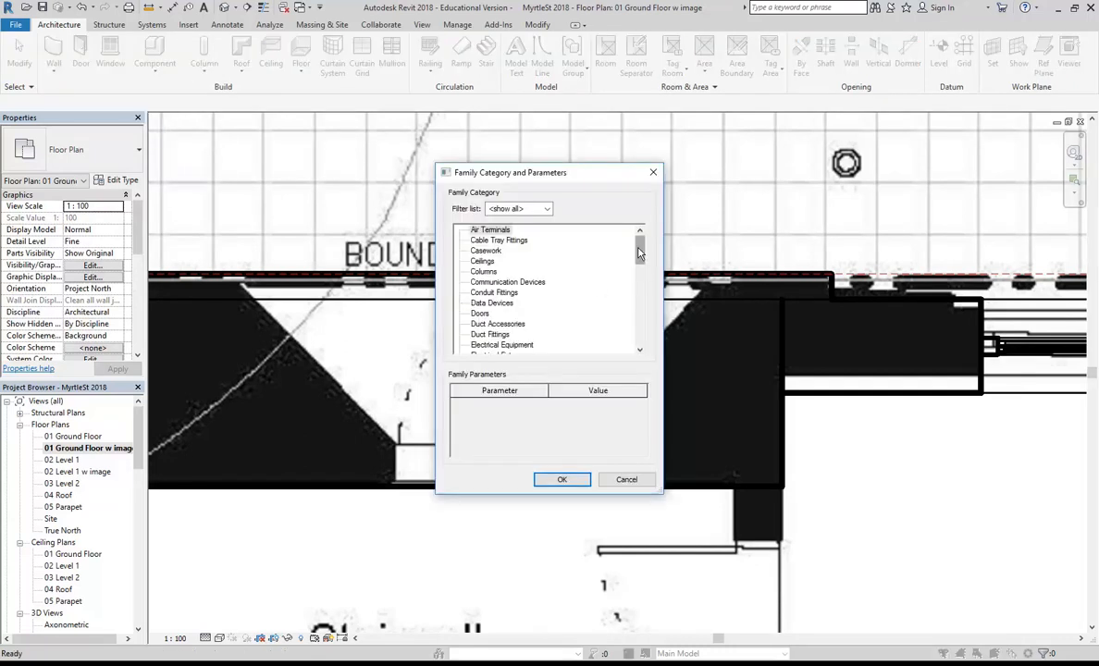
pyautogui.moveTo(638, 251); pyautogui.dragTo(638, 332)
pyautogui.click(480, 334)
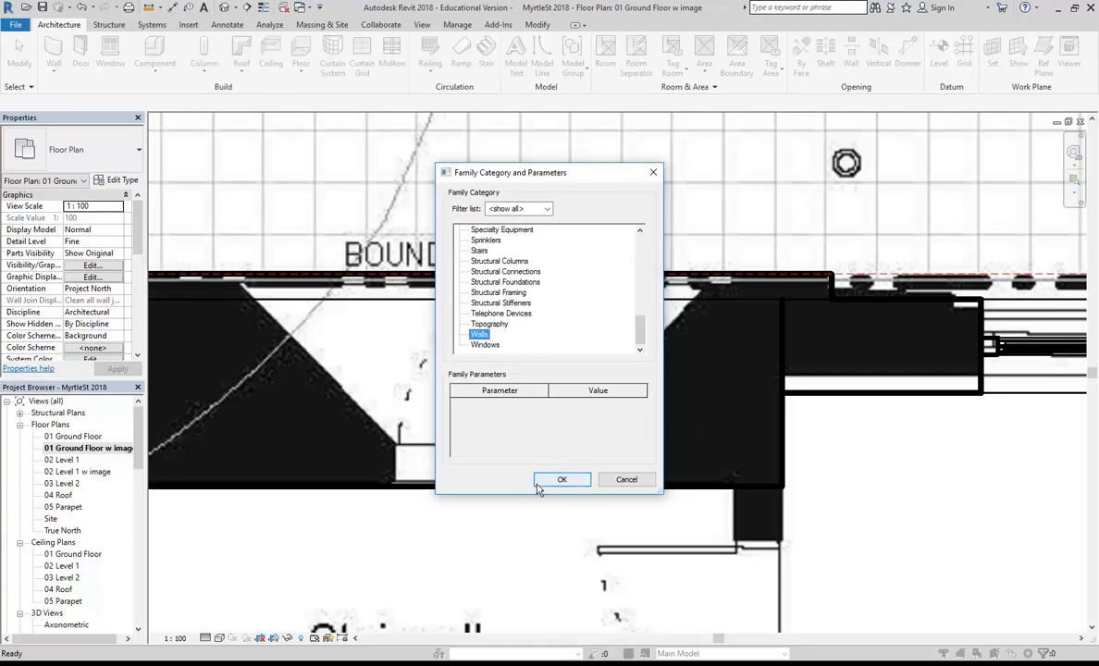
pyautogui.click(538, 483)
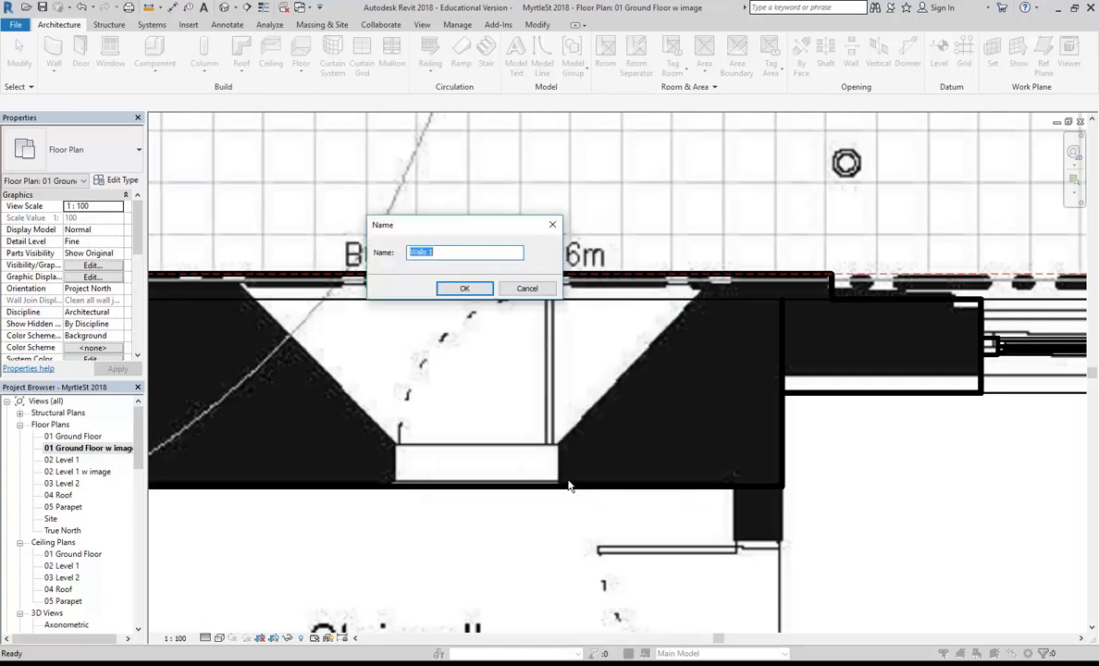
pyautogui.doubleClick(450, 250)
pyautogui.write('v')
pyautogui.press('BackSpace')
pyautogui.click(422, 251)
pyautogui.click(462, 290)
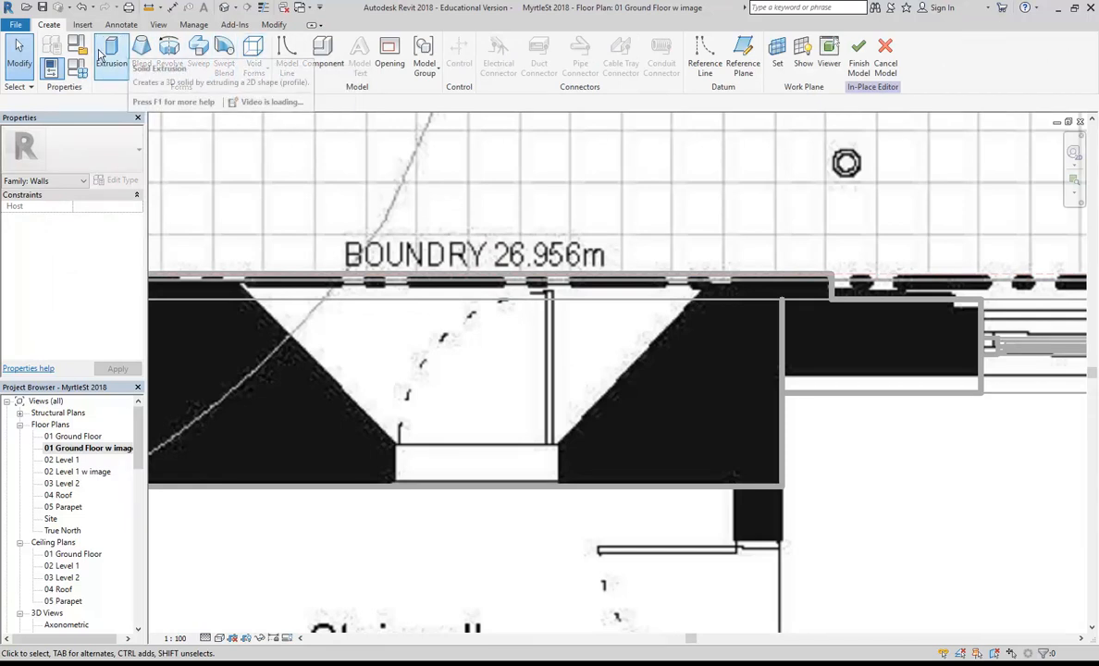
# - Sketch a void extrusion profile over the splayed stairwell recess, with splayed sides about 1360 mm and 1480 mm long and an outer line beyond the wall face
pyautogui.click(254, 62)
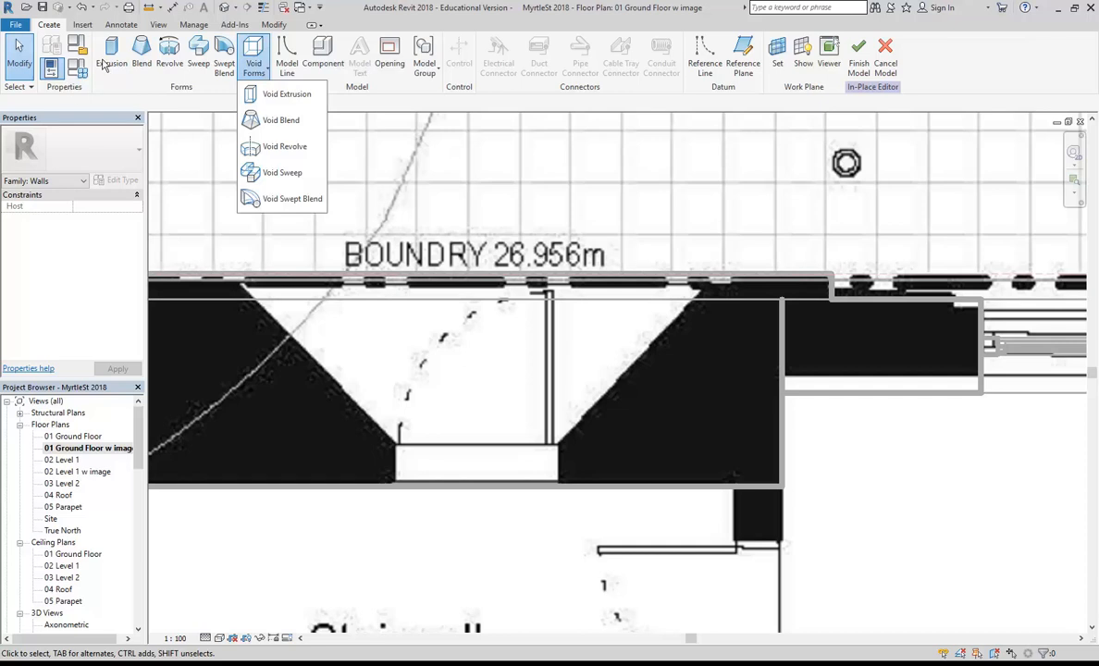
pyautogui.click(263, 98)
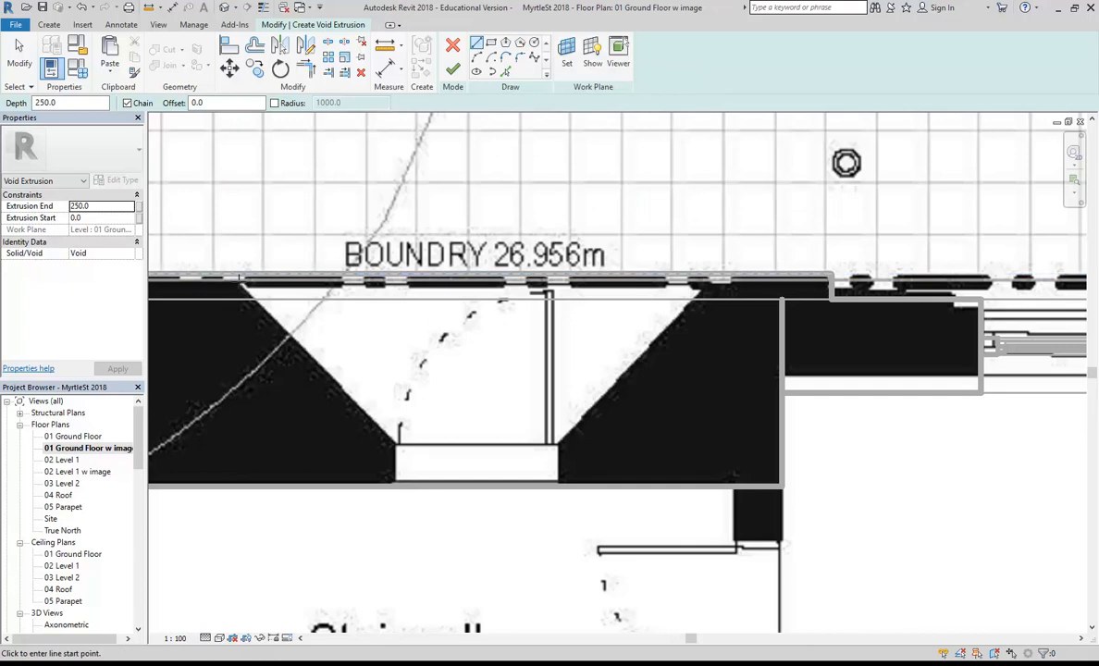
pyautogui.click(235, 280)
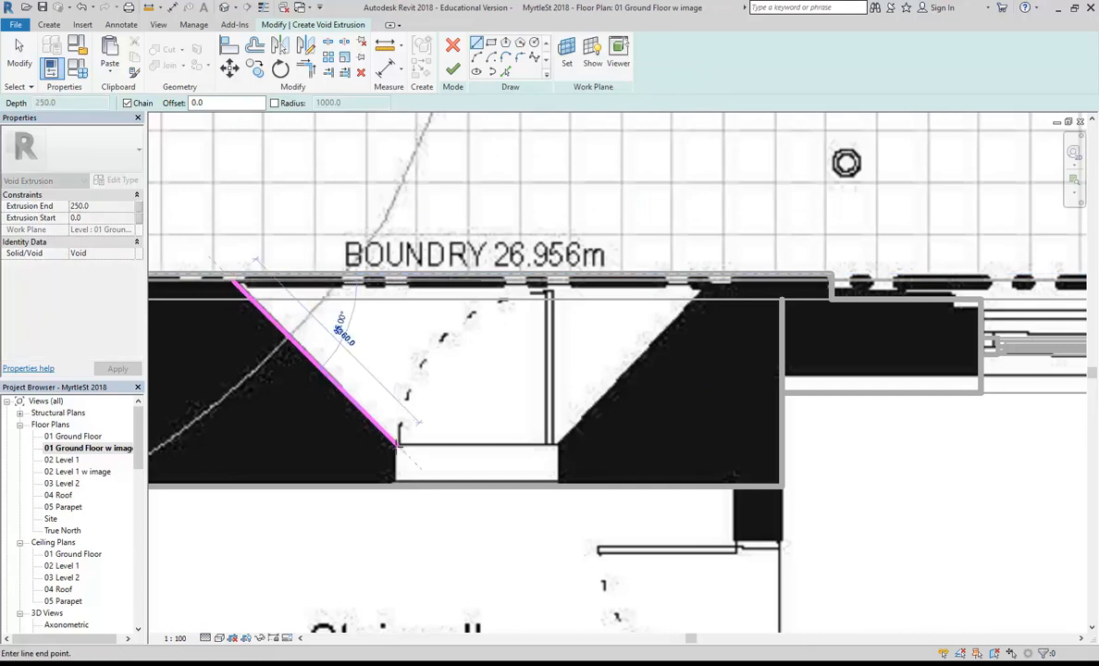
pyautogui.click(398, 445)
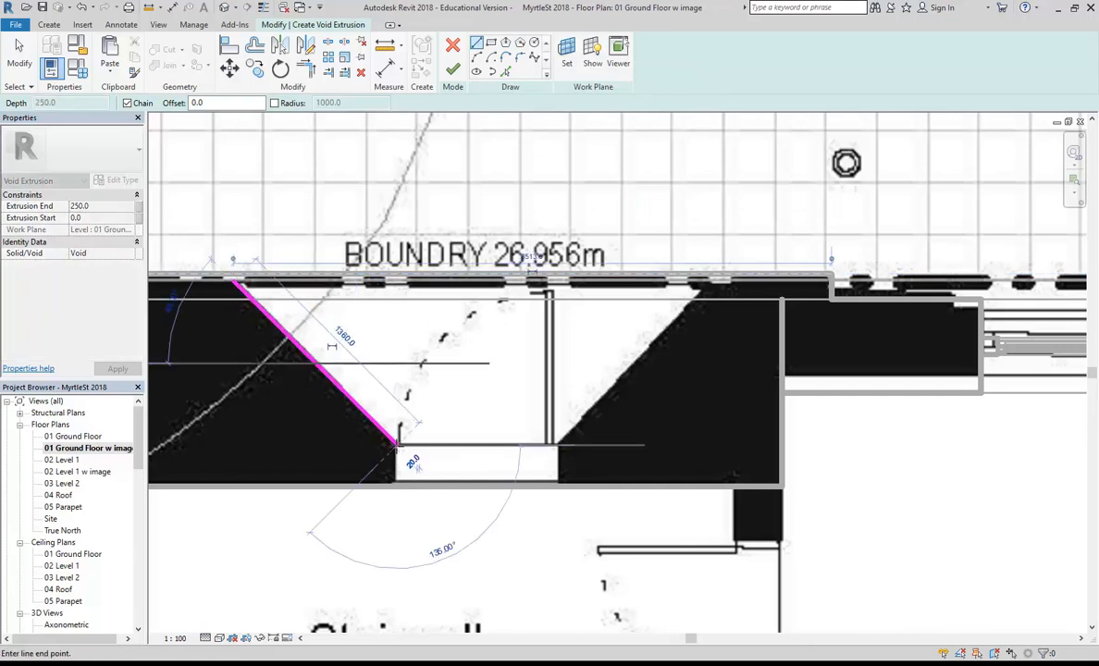
pyautogui.click(558, 445)
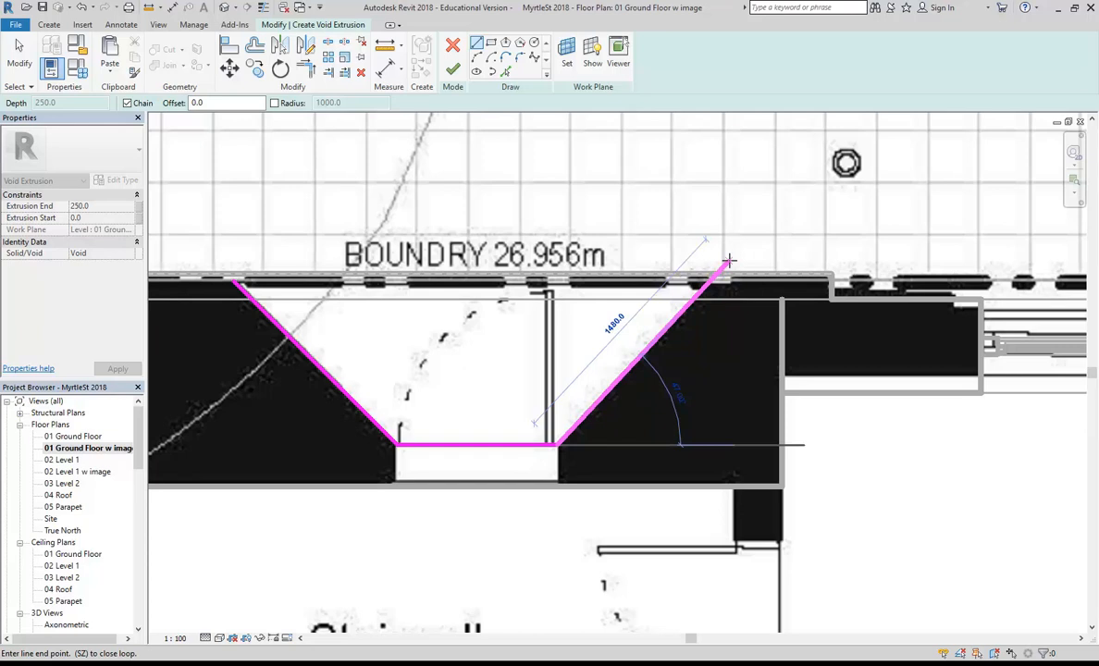
pyautogui.click(729, 262)
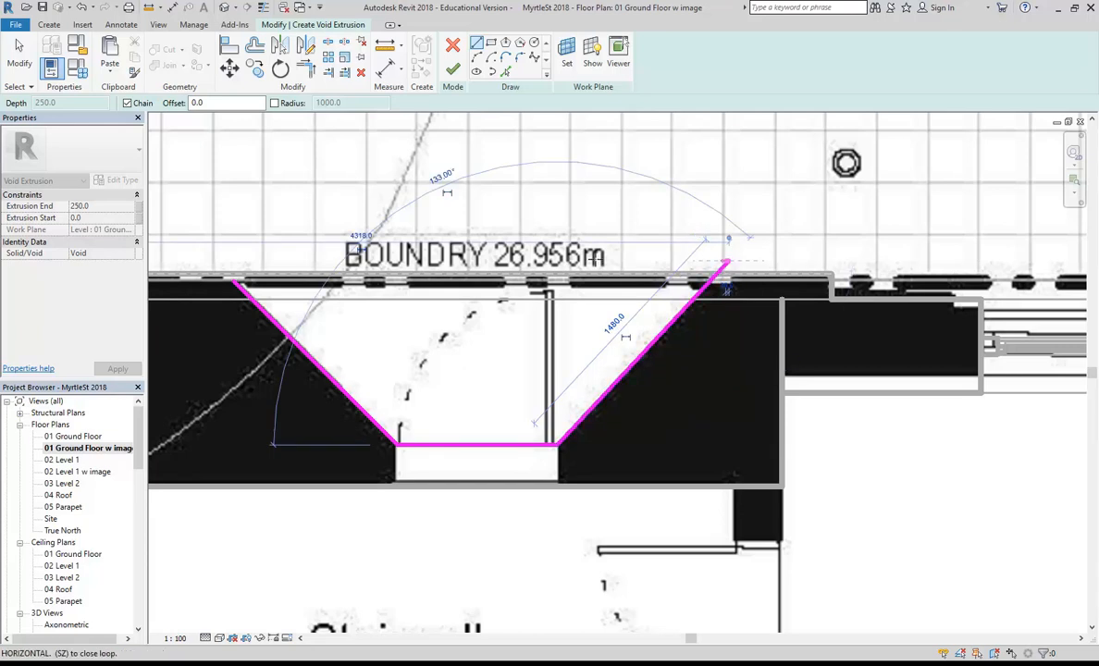
pyautogui.click(213, 261)
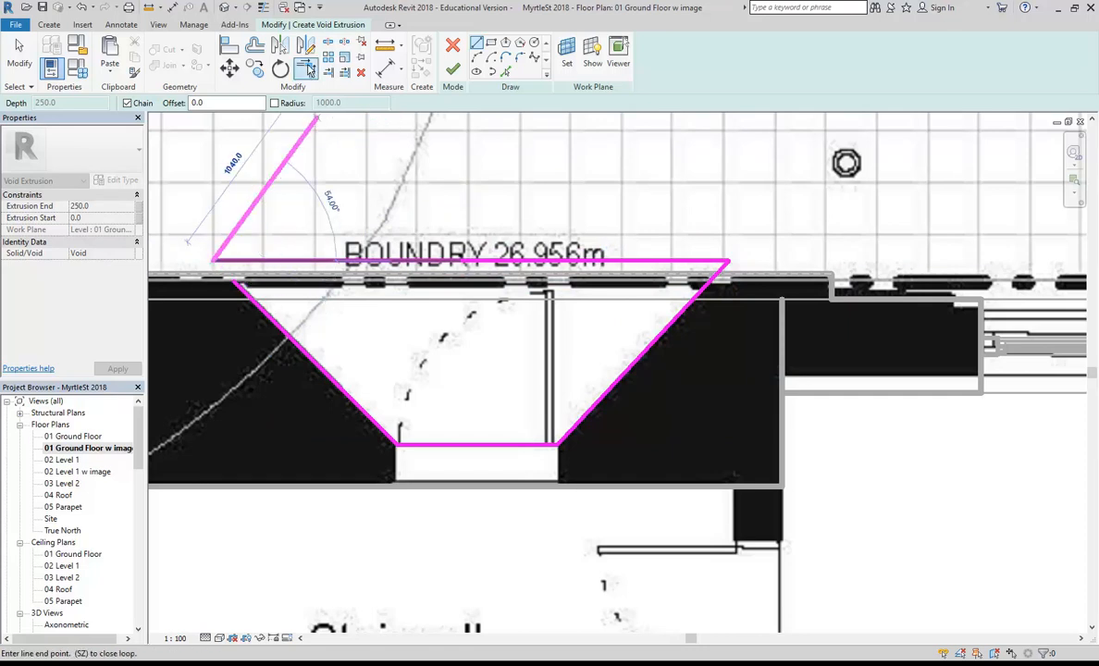
pyautogui.press('Escape')
pyautogui.press('Escape')
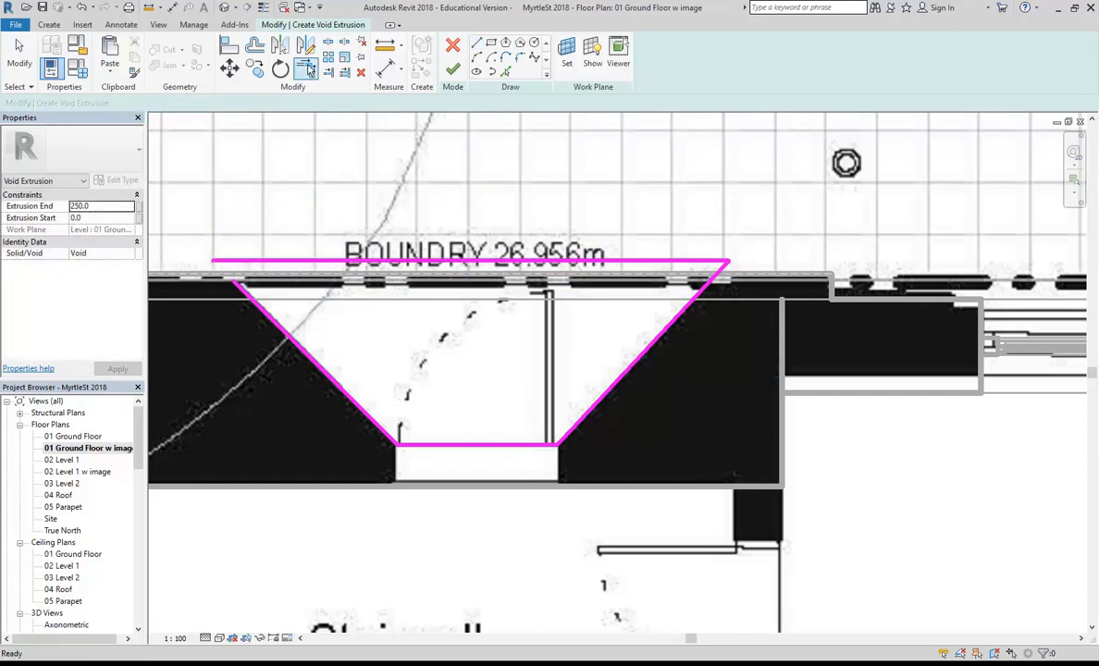
# - Trim the outer line and the shorter splayed line to a corner to close the void profile
pyautogui.click(306, 68)
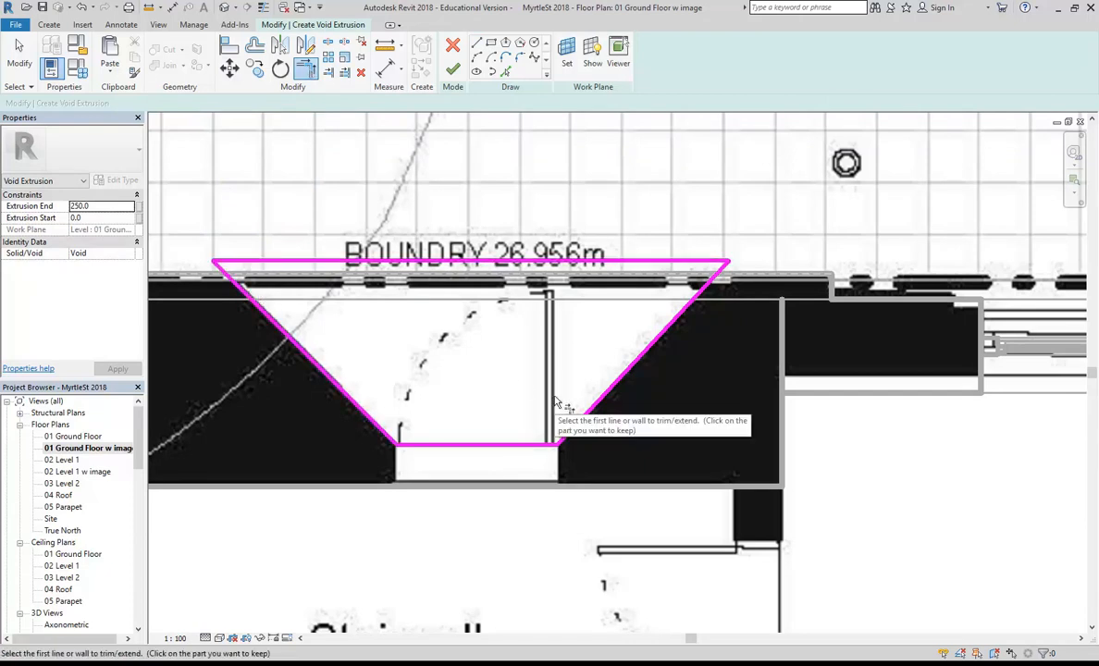
pyautogui.rightClick(271, 159)
pyautogui.click(339, 180)
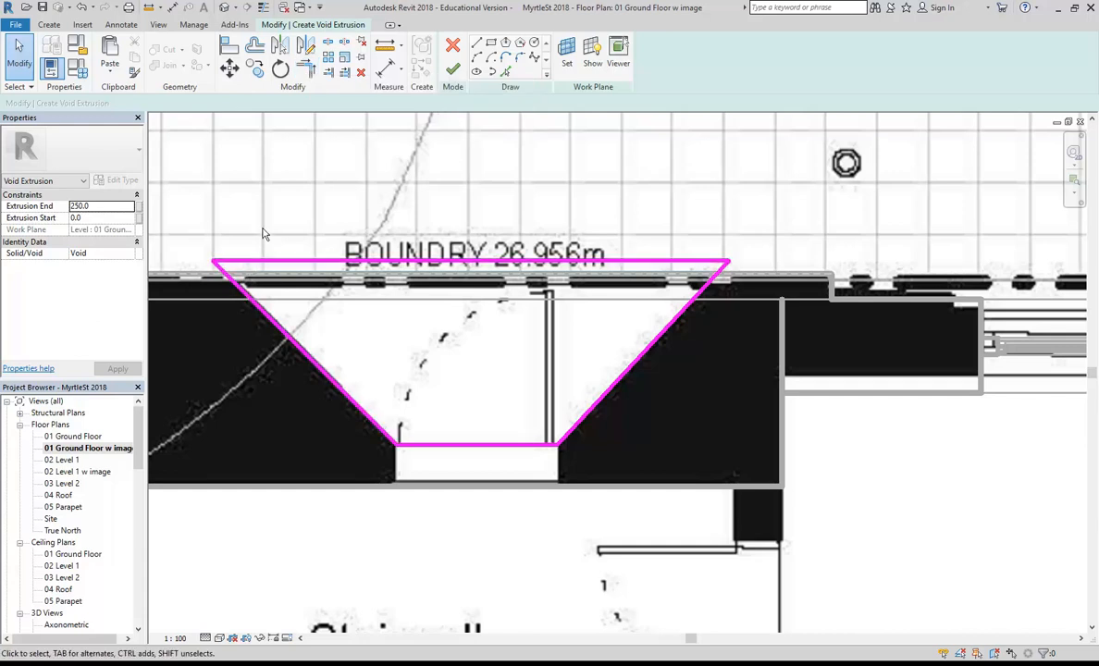
# - Open the {3D} view and examine the void profile at the base of the outer wall
pyautogui.scroll(-1, 310, 214)
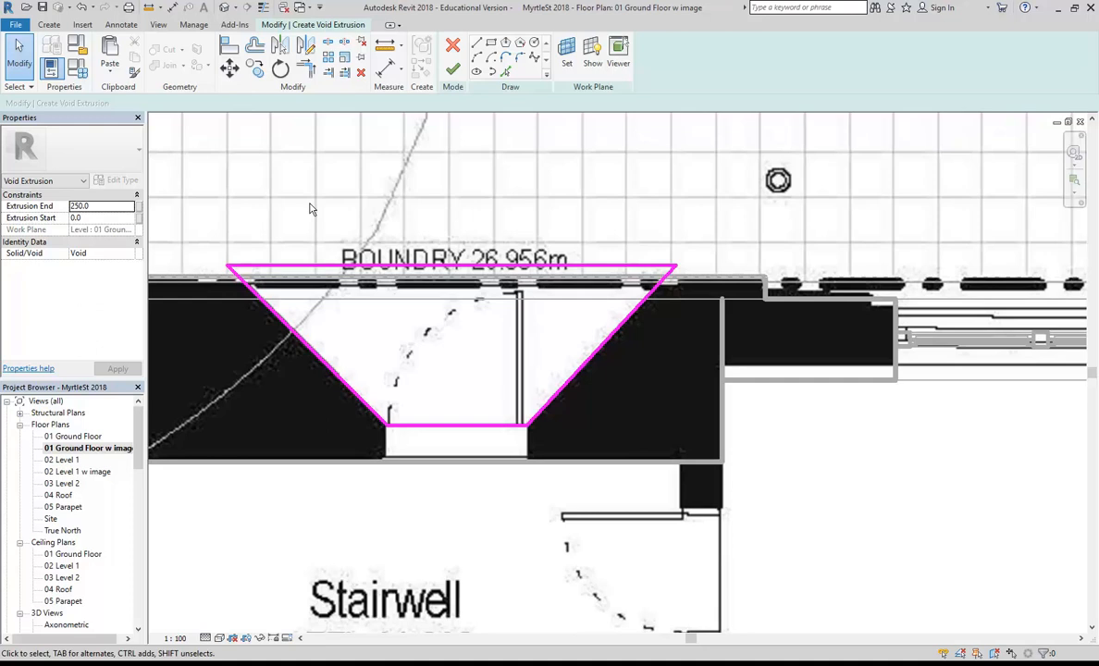
pyautogui.moveTo(138, 424); pyautogui.dragTo(139, 451)
pyautogui.doubleClick(52, 543)
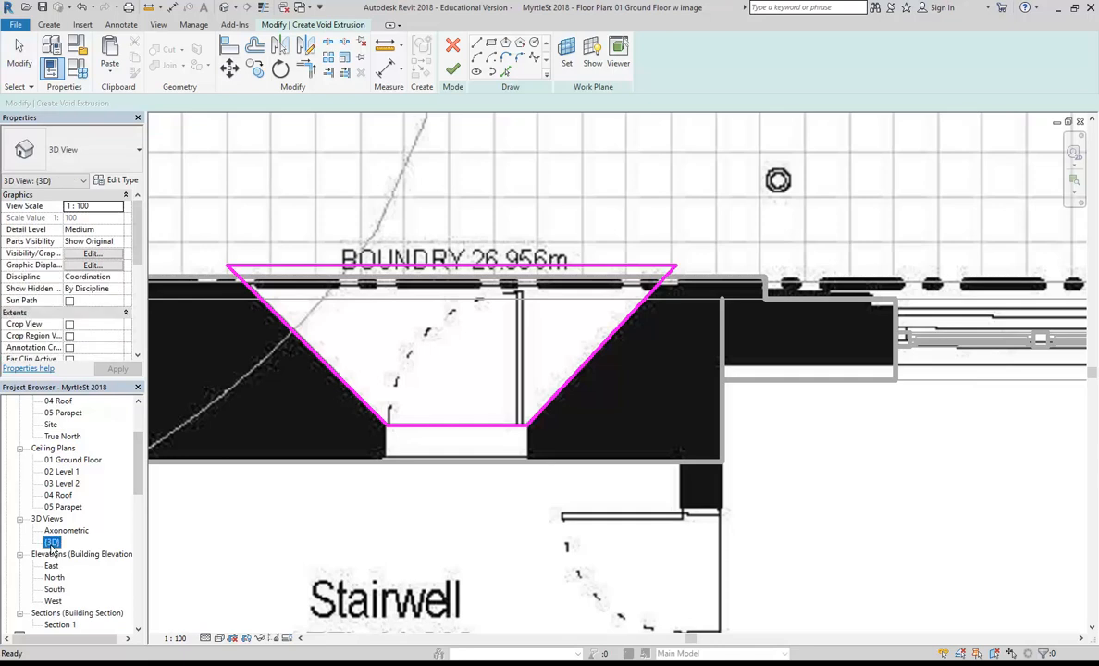
pyautogui.scroll(6, 635, 441)
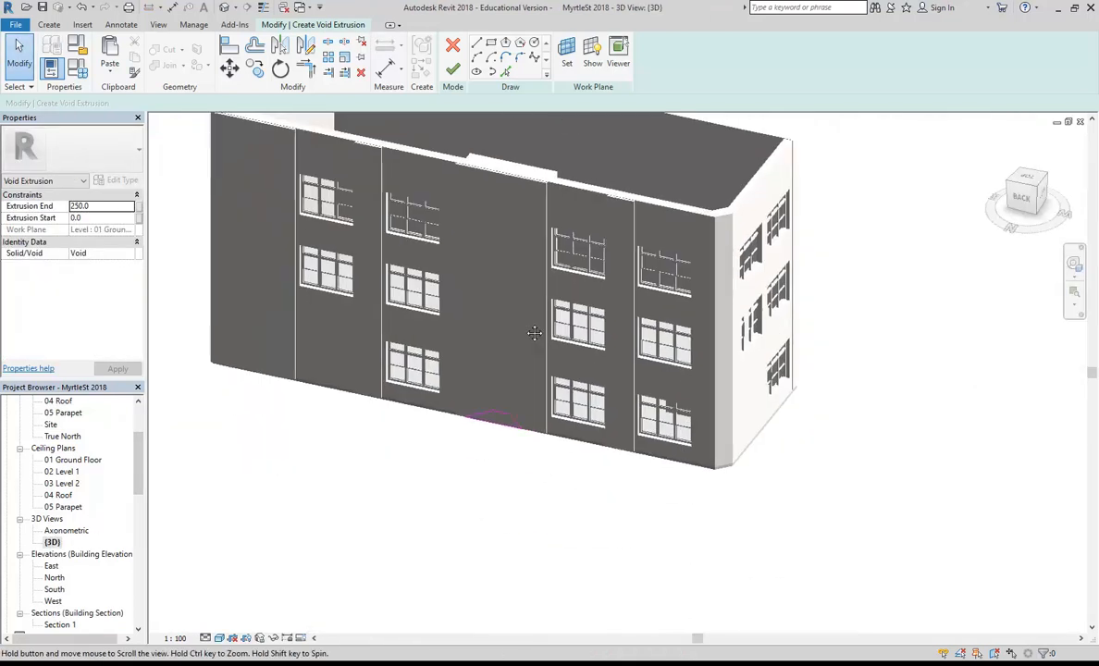
pyautogui.keyDown('shift'); pyautogui.moveTo(489, 328); pyautogui.dragTo(382, 491, button='middle'); pyautogui.keyUp('shift')
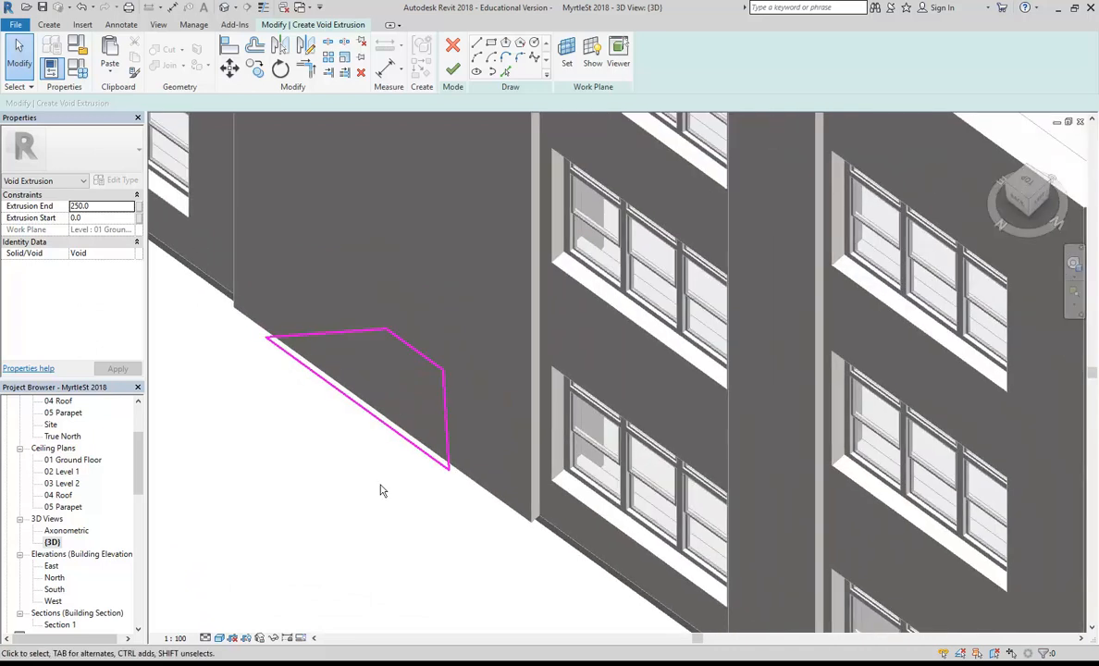
pyautogui.moveTo(381, 490)
pyautogui.keyDown('shift'); pyautogui.mouseDown(button='middle')
pyautogui.moveTo(368, 462)
pyautogui.moveTo(466, 451)
pyautogui.mouseUp(button='middle'); pyautogui.keyUp('shift')
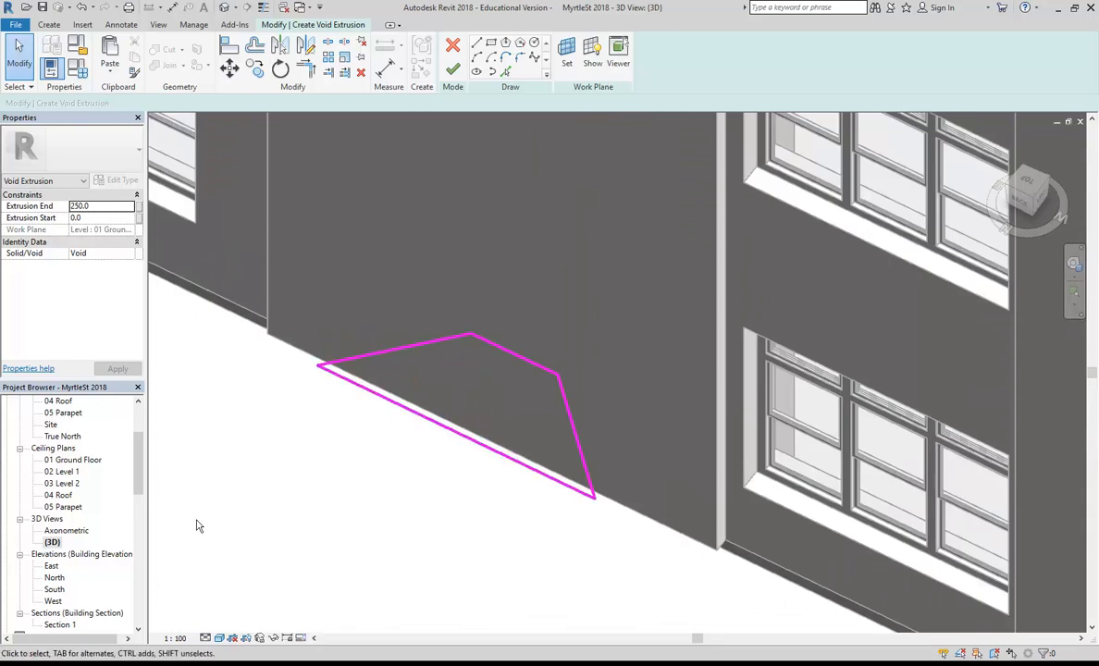
pyautogui.moveTo(333, 525)
pyautogui.keyDown('shift'); pyautogui.mouseDown(button='middle')
pyautogui.moveTo(341, 527)
pyautogui.moveTo(362, 476)
pyautogui.moveTo(369, 421)
pyautogui.moveTo(330, 433)
pyautogui.moveTo(301, 405)
pyautogui.mouseUp(button='middle'); pyautogui.keyUp('shift')
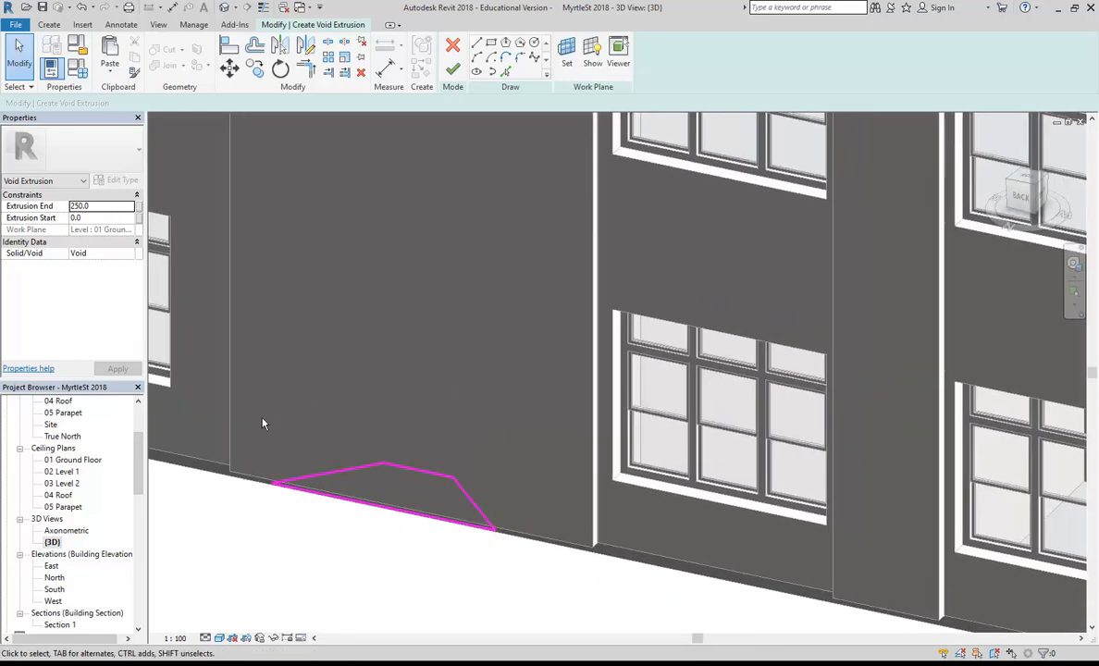
# - Switch to File Explorer and open the section drawings Appendix 2 Architectural Plans_Tzannes Associates 15 and 16 to examine the entrance door and floor levels
pyautogui.hotkey('alt', 'Tab')
pyautogui.click(743, 334)
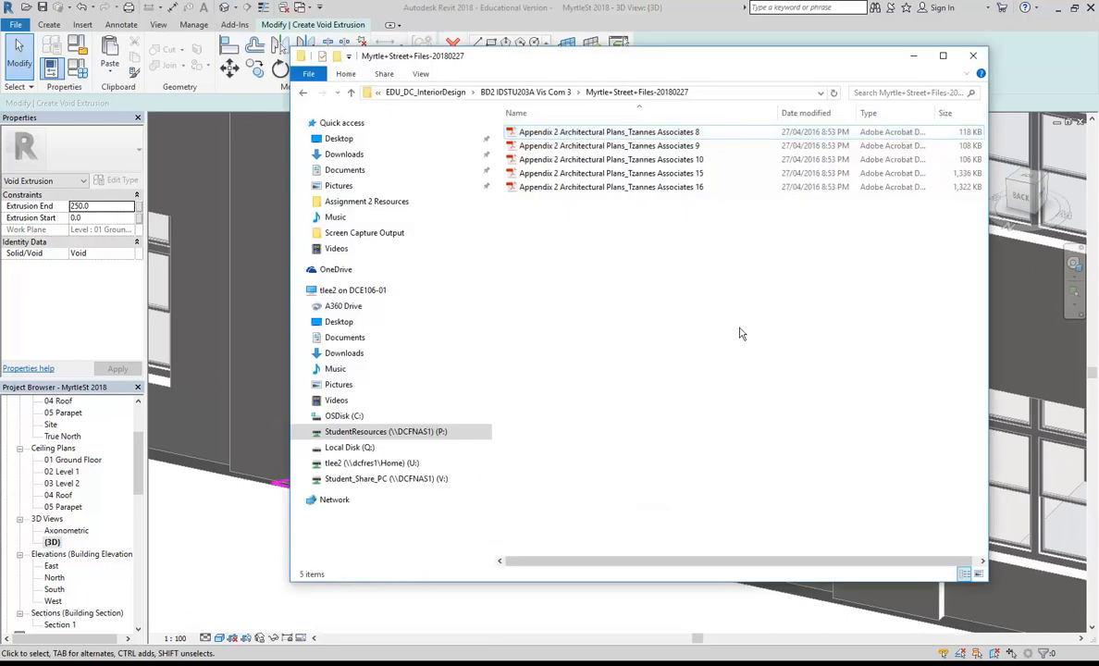
pyautogui.doubleClick(623, 174)
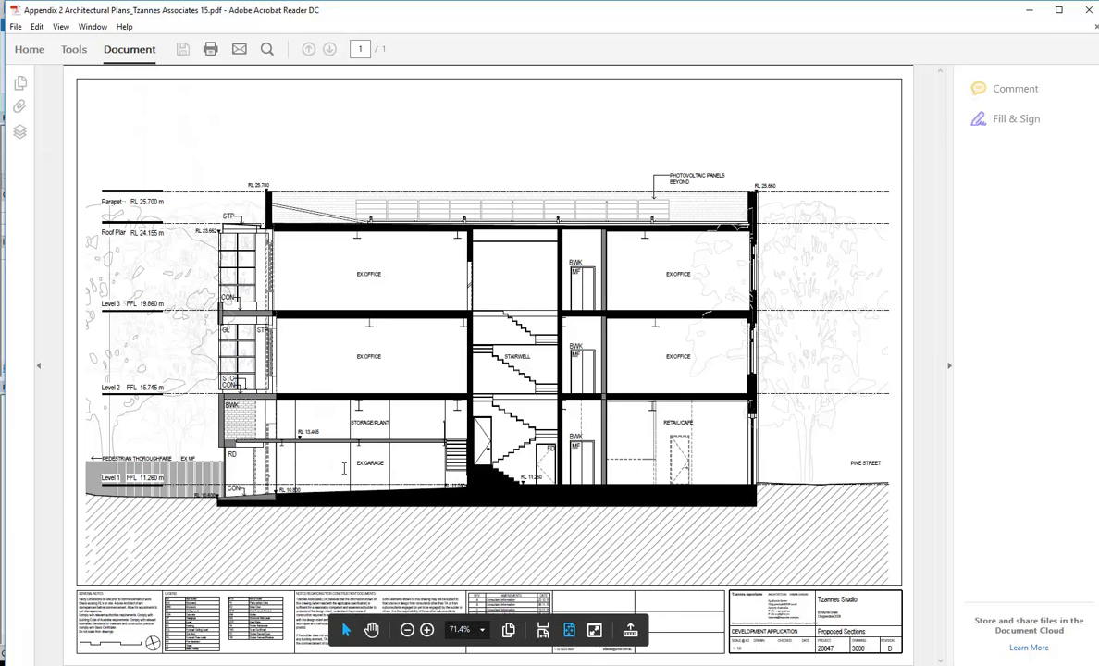
pyautogui.hotkey('alt', 'Tab')
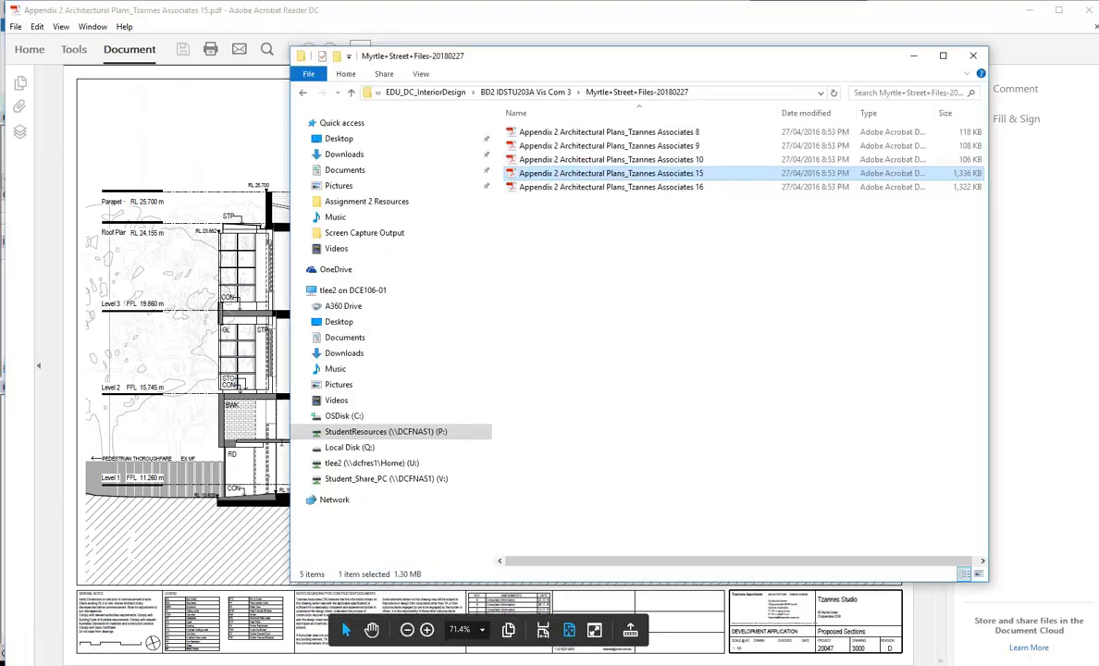
pyautogui.click(610, 188)
pyautogui.doubleClick(610, 189)
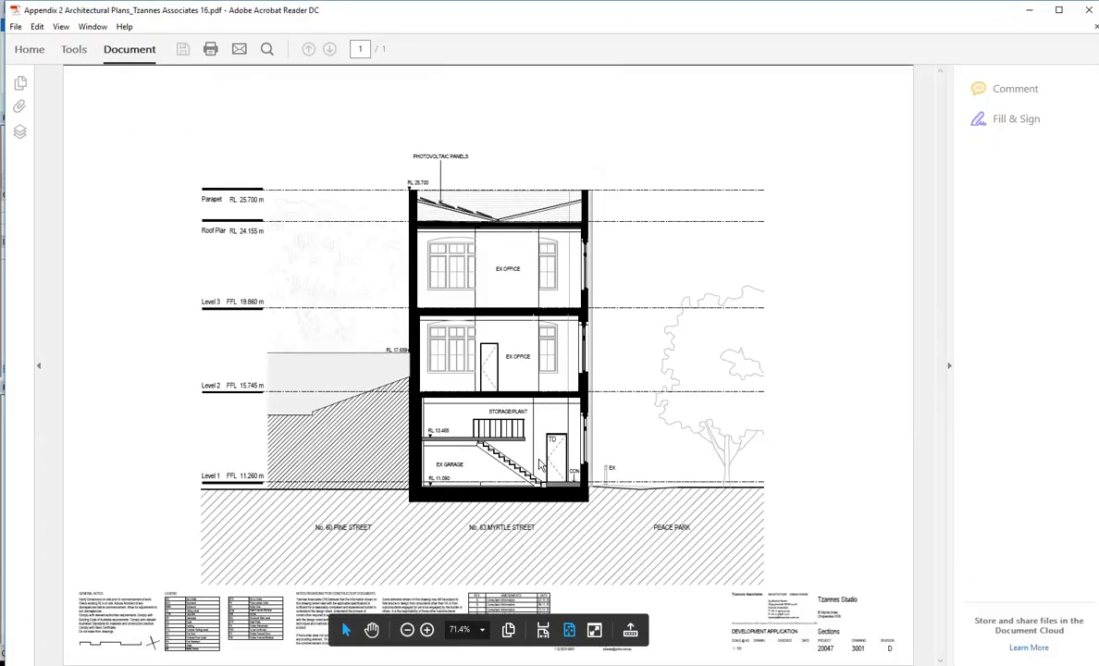
# - Open the section drawing Appendix 2 Architectural Plans_Tzannes Associates 15 to examine the stairwell and entrance levels
pyautogui.hotkey('alt', 'Tab')
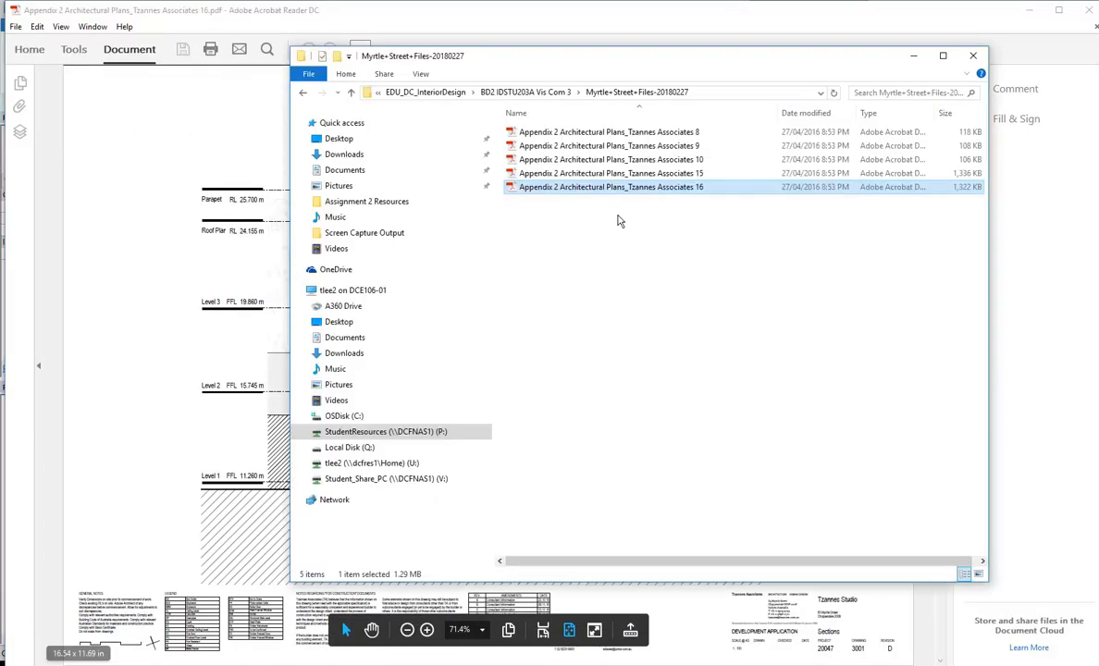
pyautogui.doubleClick(639, 174)
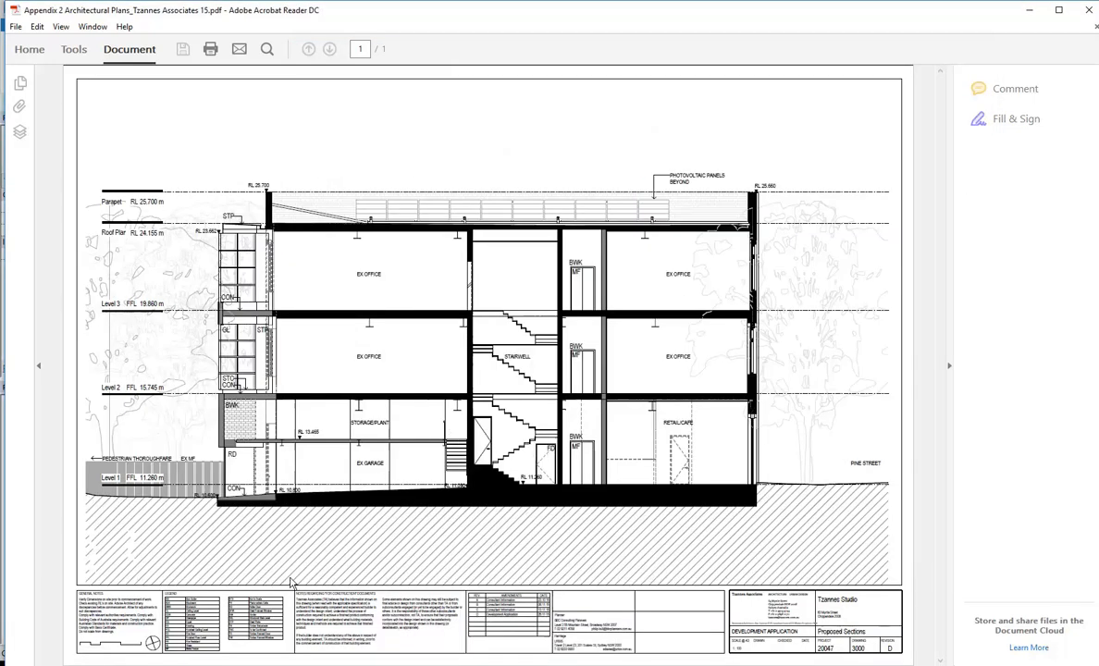
# - Switch to the Google page in Internet Explorer and open Google Maps
pyautogui.moveTo(188, 628)
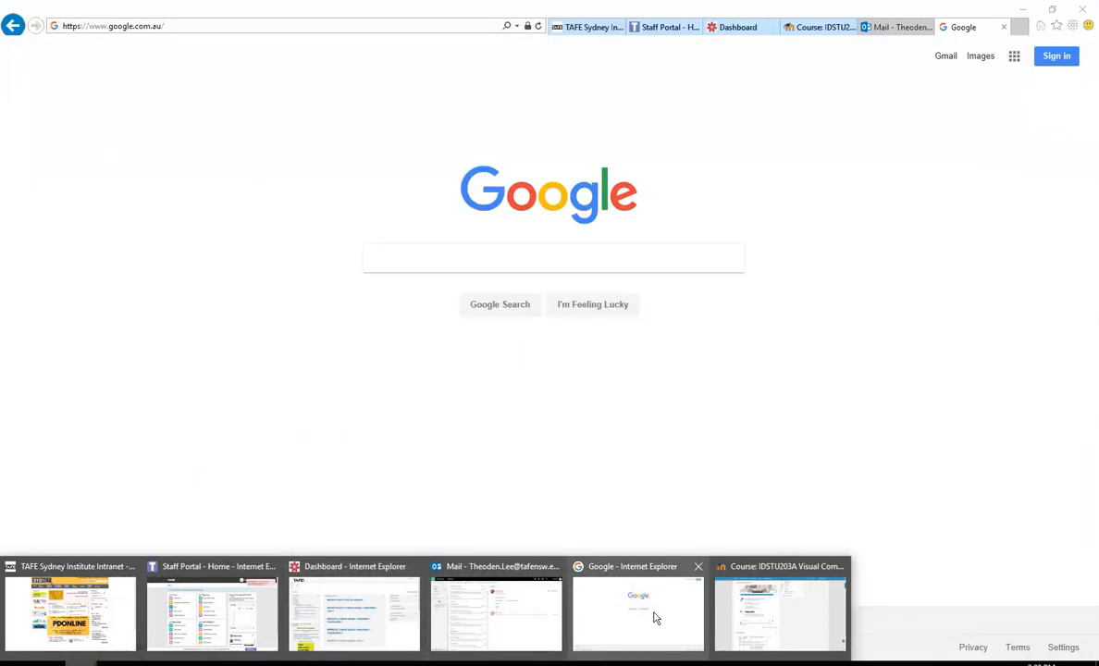
pyautogui.click(655, 618)
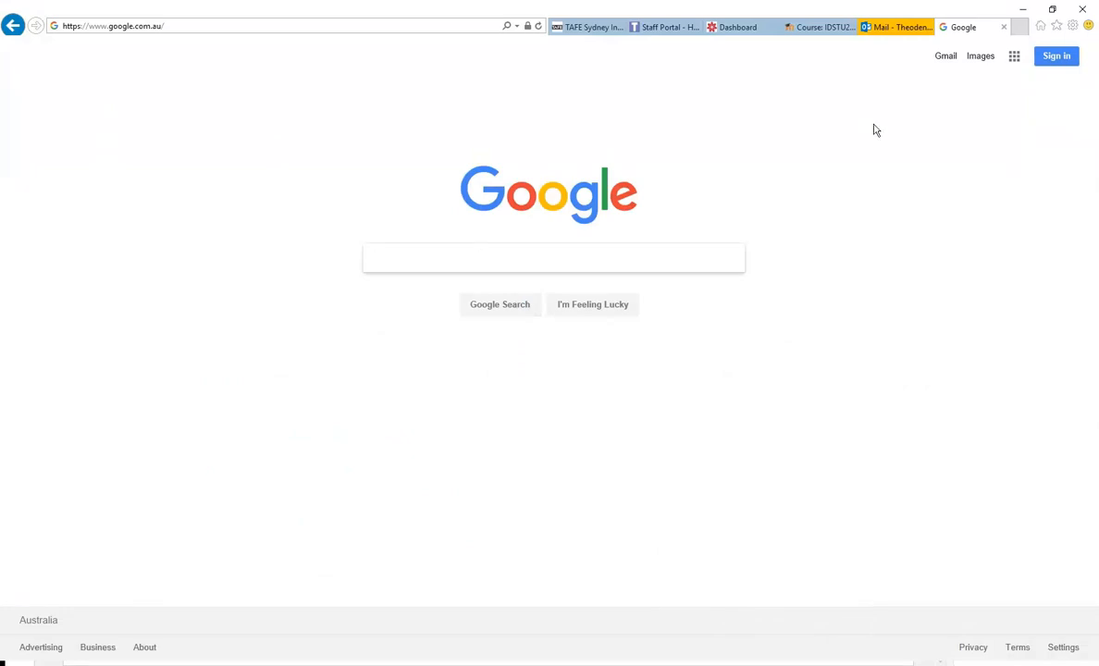
pyautogui.click(1015, 58)
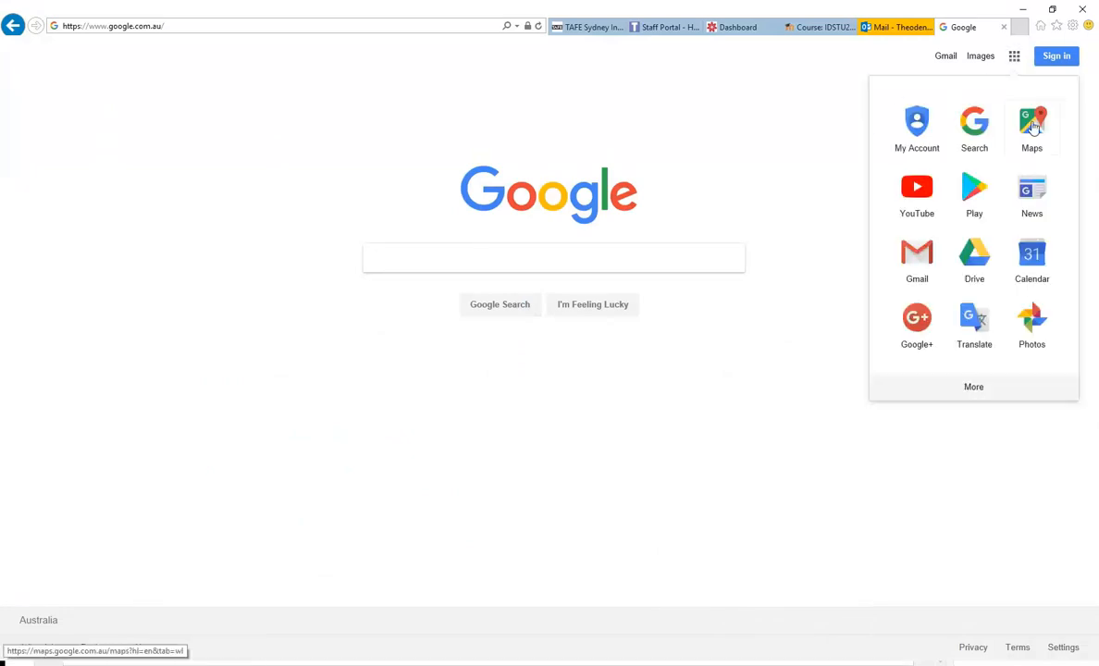
pyautogui.click(1033, 126)
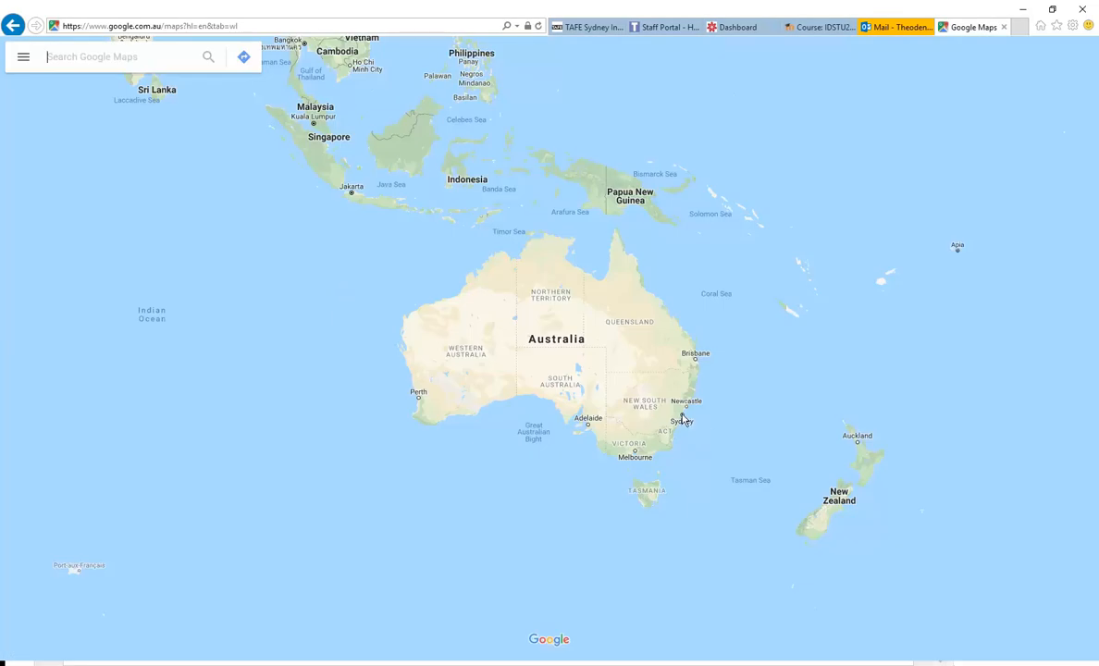
# - Locate the Tzannes building beside Peace Park in Sydney on the map
pyautogui.scroll(3, 685, 416)
pyautogui.scroll(3, 700, 371)
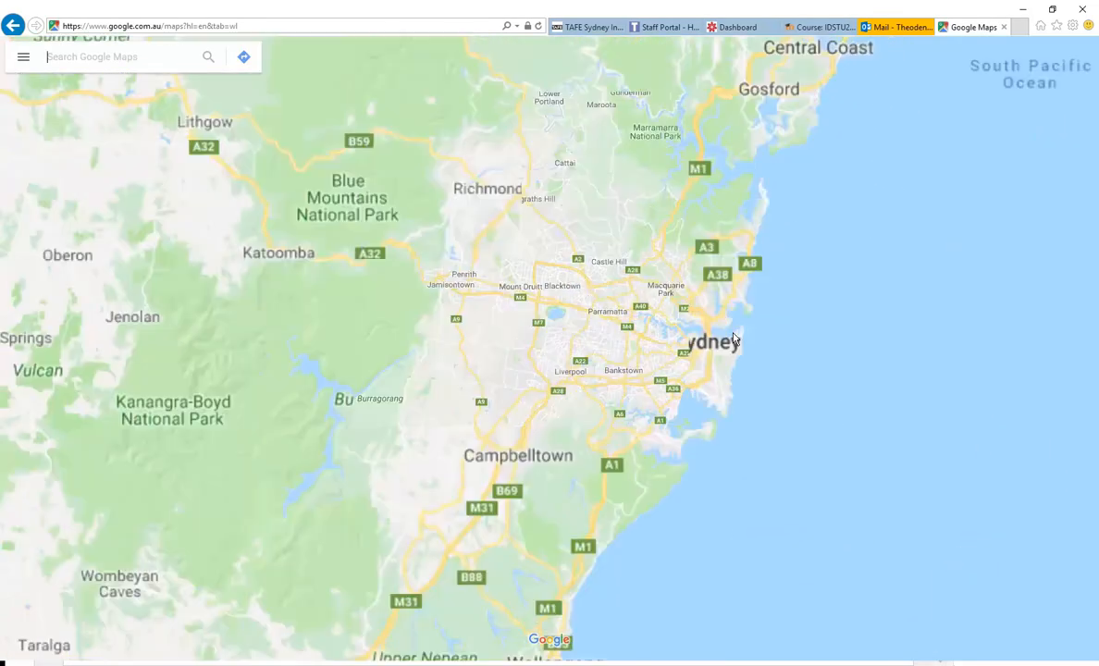
pyautogui.scroll(3, 720, 384)
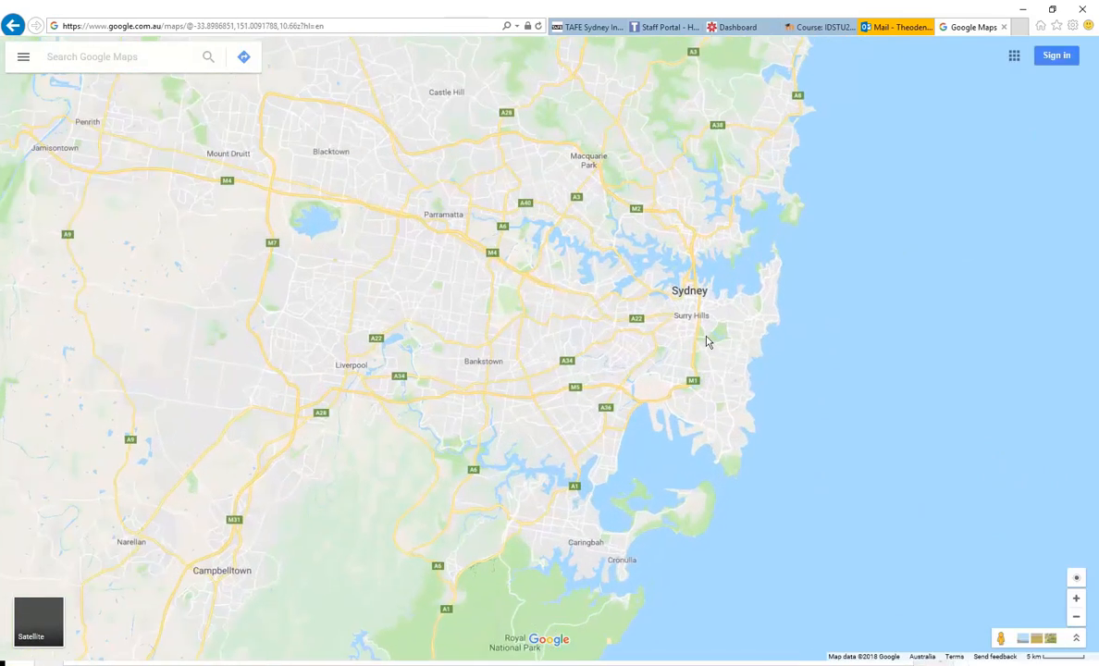
pyautogui.scroll(3, 697, 306)
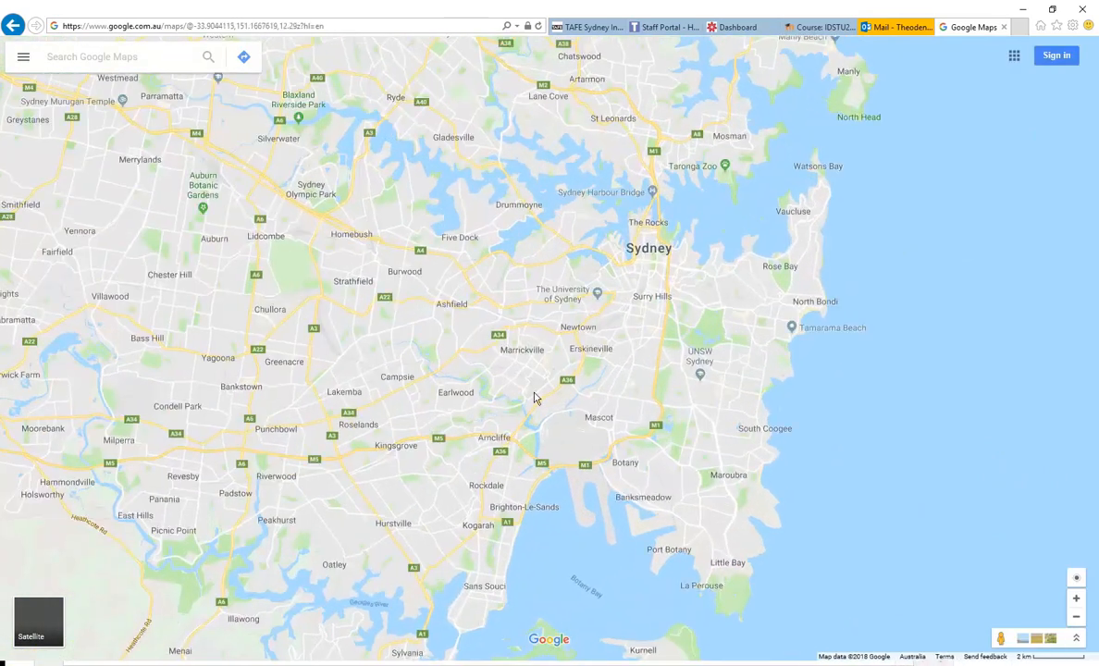
pyautogui.scroll(4, 617, 290)
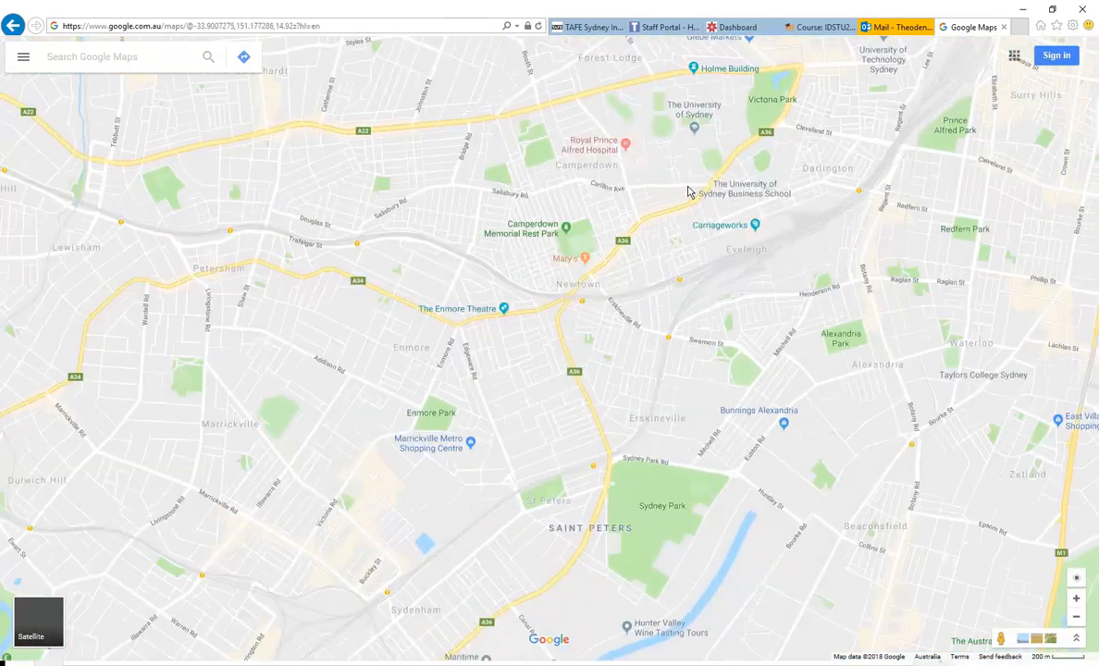
pyautogui.scroll(3, 764, 166)
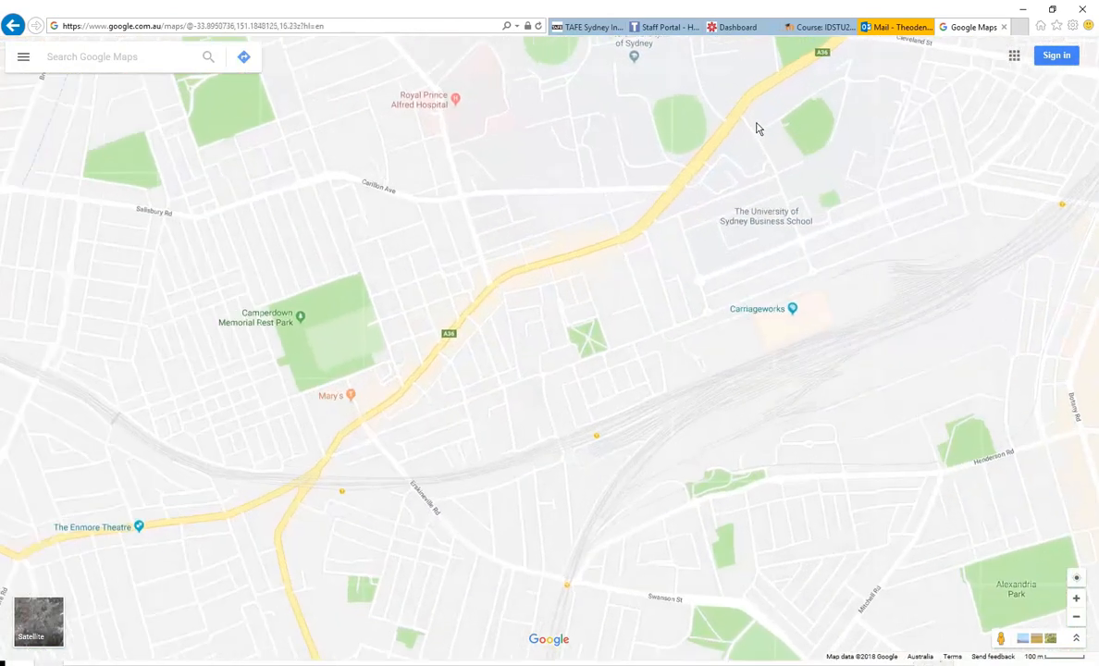
pyautogui.scroll(2, 726, 262)
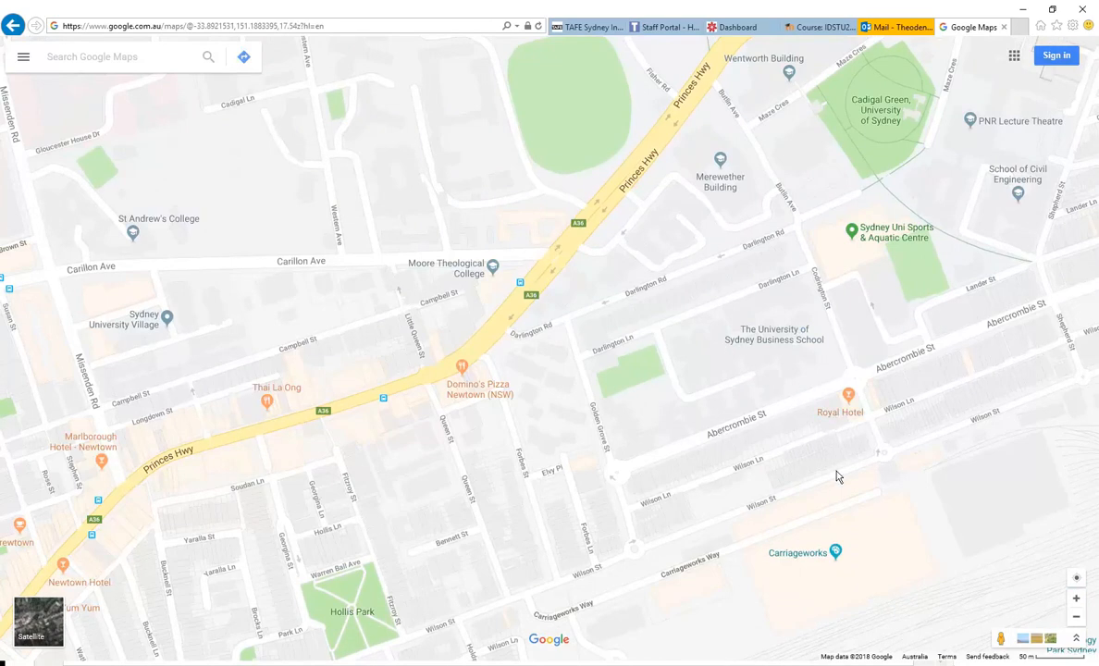
pyautogui.moveTo(856, 294); pyautogui.dragTo(509, 453)
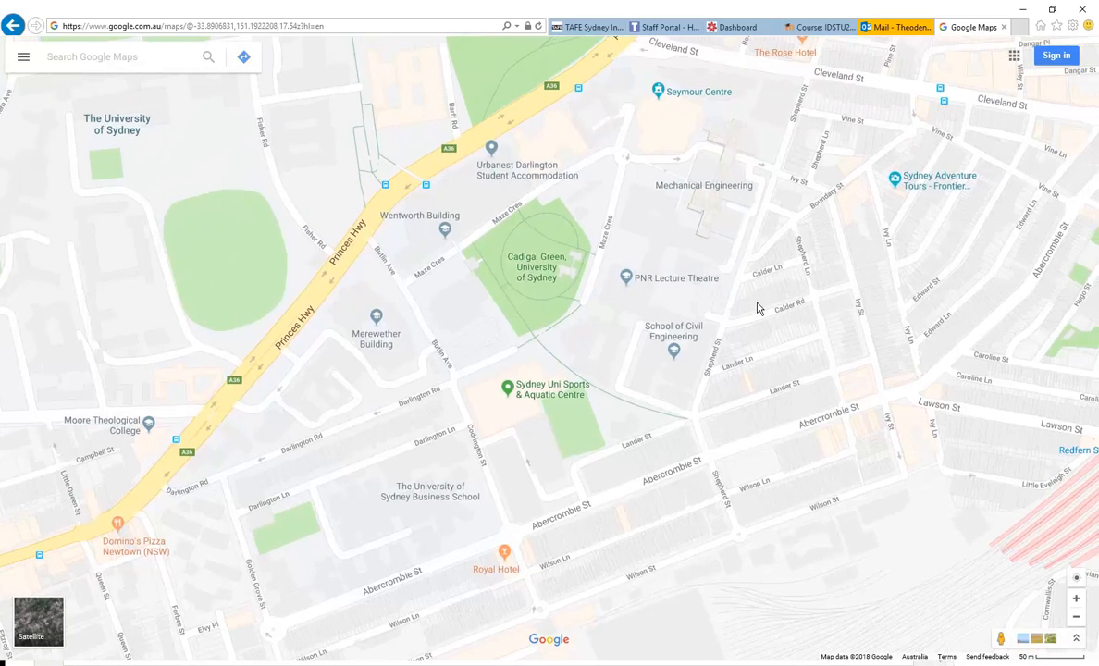
pyautogui.moveTo(715, 257); pyautogui.dragTo(616, 262)
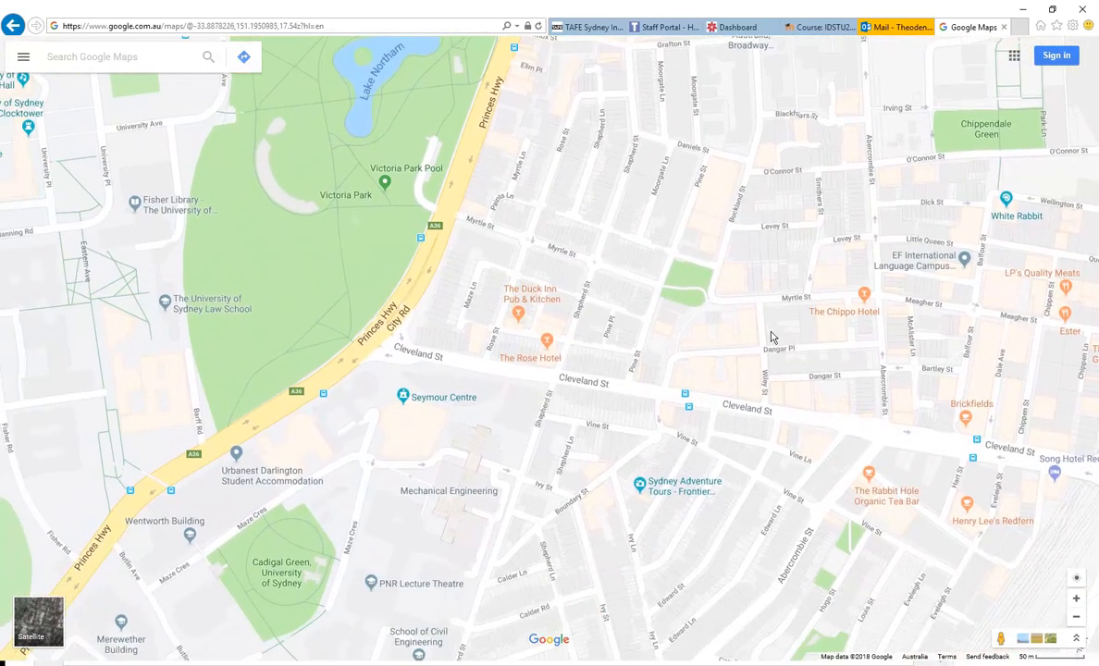
pyautogui.scroll(4, 667, 289)
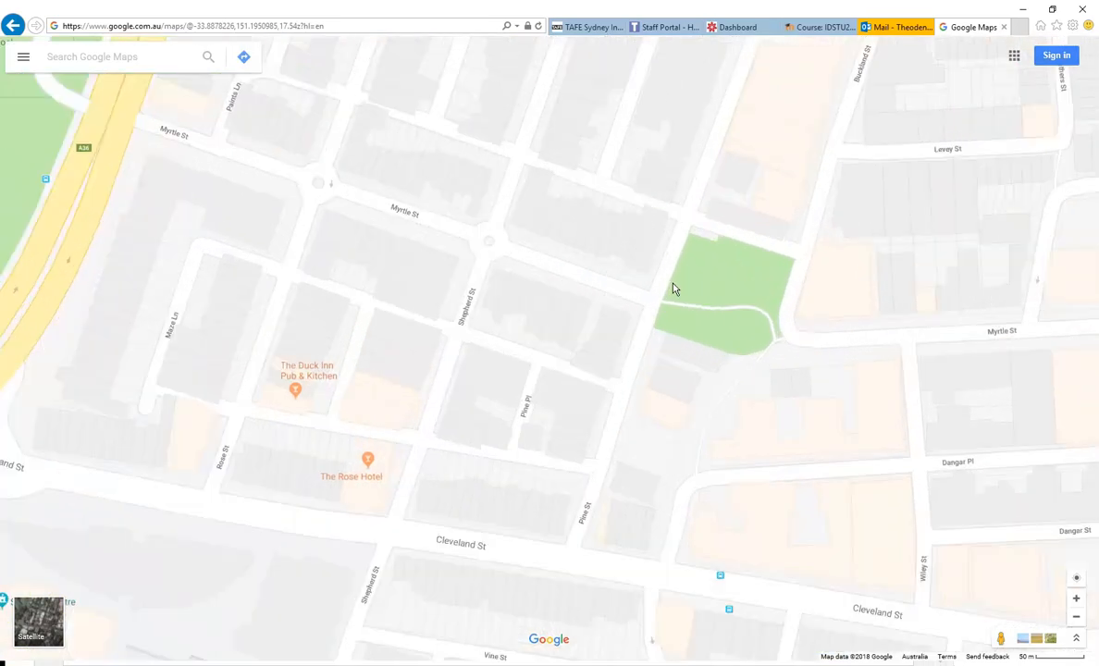
pyautogui.scroll(1, 693, 296)
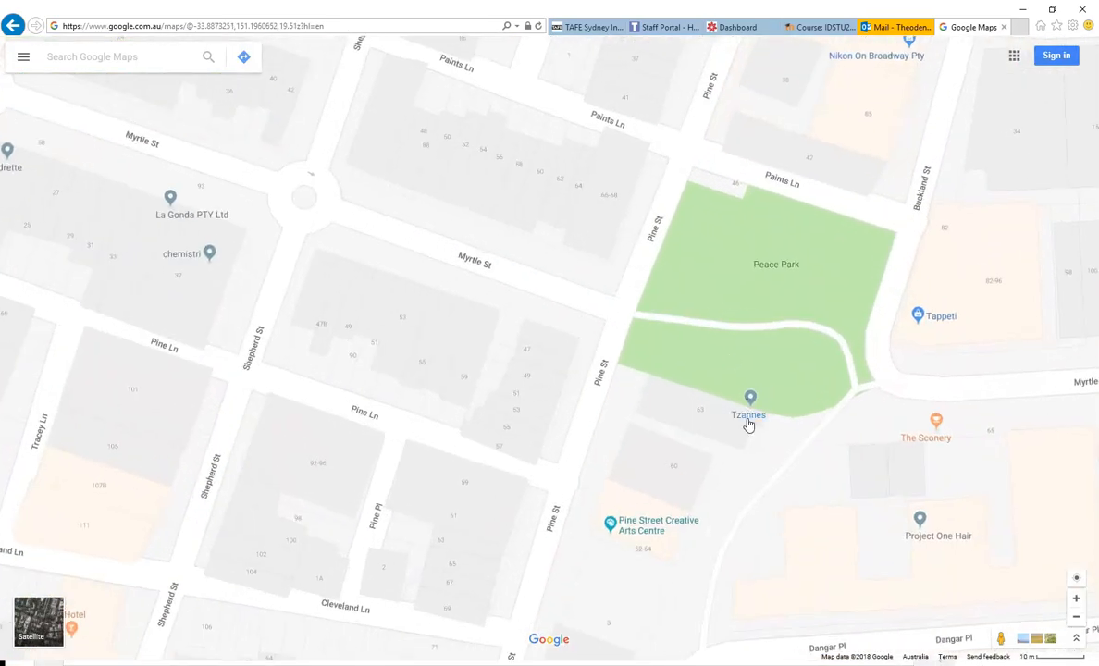
pyautogui.scroll(1, 689, 384)
pyautogui.moveTo(586, 380); pyautogui.dragTo(450, 316)
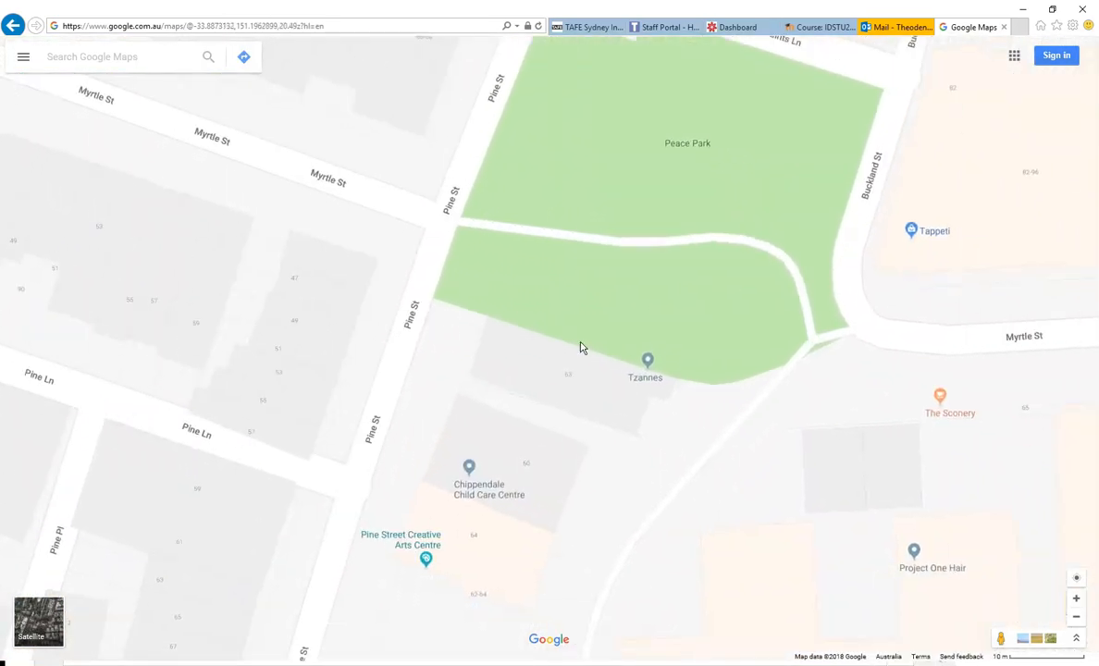
pyautogui.scroll(1, 579, 342)
# - Enter Street View on Pine Street and examine the building's wall facing Peace Park
pyautogui.moveTo(1000, 638); pyautogui.dragTo(340, 269)
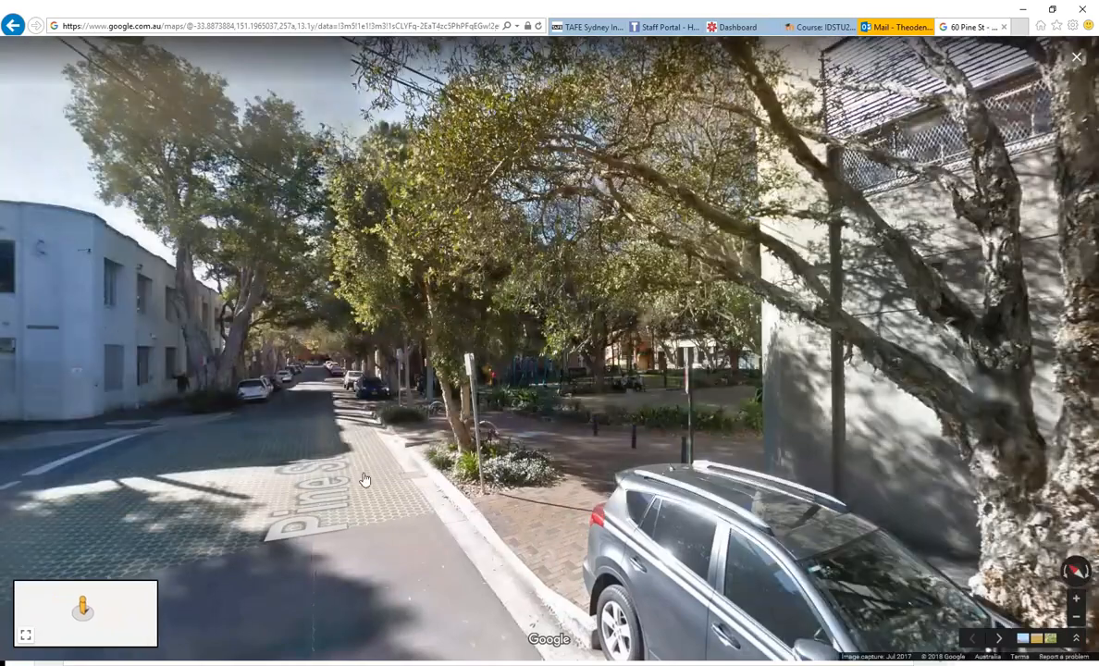
pyautogui.click(687, 353)
pyautogui.moveTo(917, 350); pyautogui.dragTo(319, 340)
pyautogui.moveTo(675, 321); pyautogui.dragTo(310, 341)
pyautogui.moveTo(357, 231); pyautogui.dragTo(469, 88)
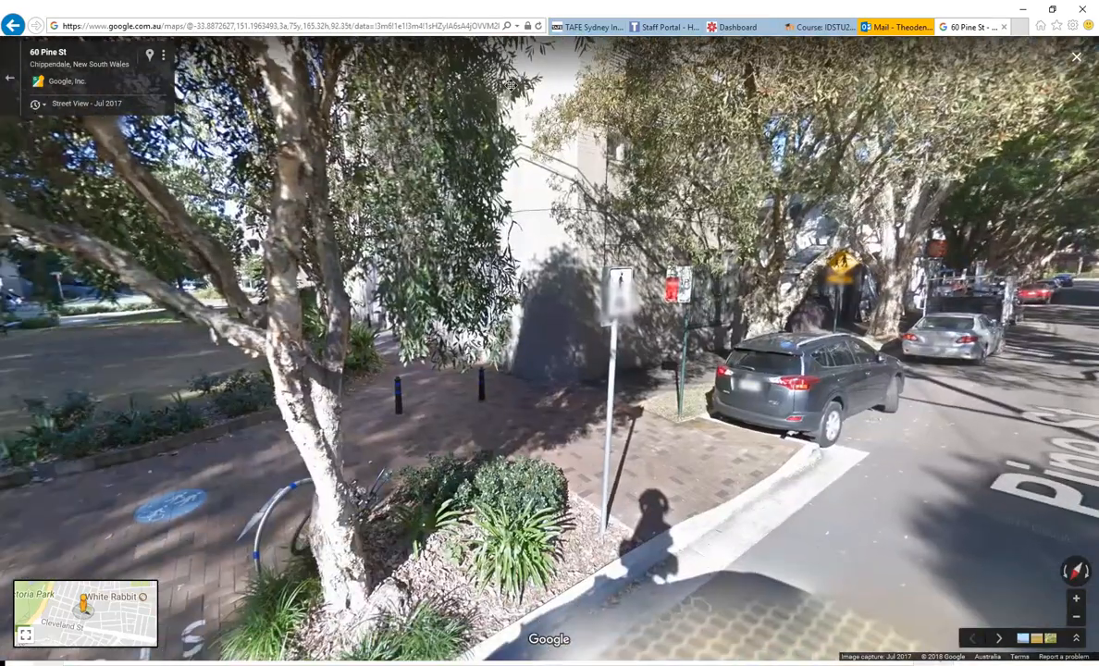
pyautogui.moveTo(410, 264); pyautogui.dragTo(553, 118)
pyautogui.moveTo(262, 337); pyautogui.dragTo(560, 286)
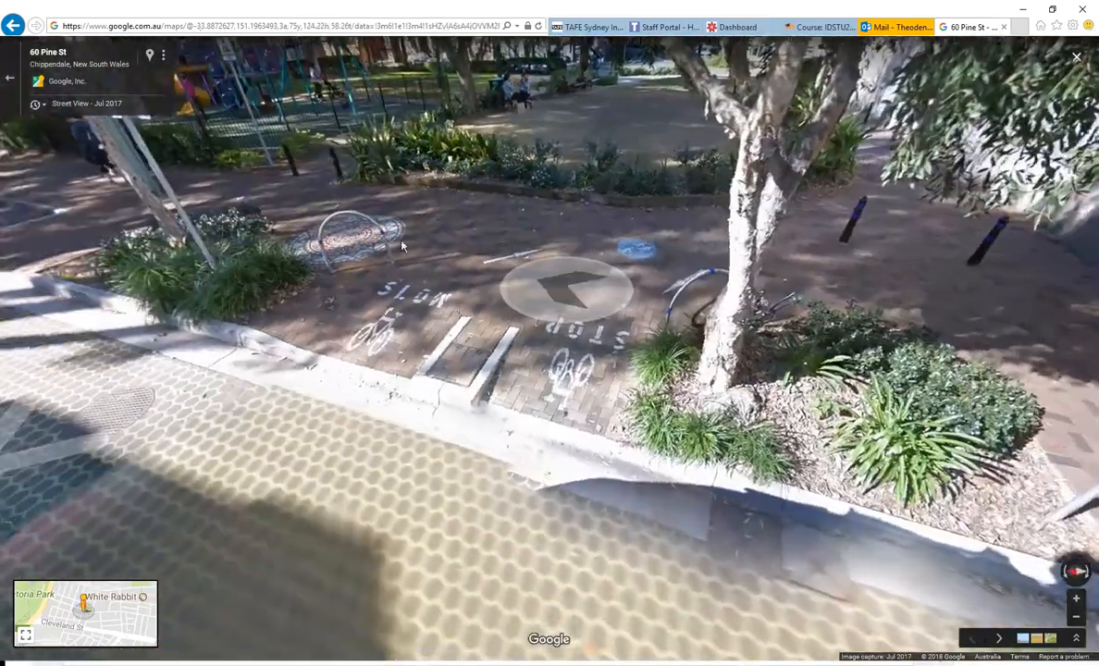
pyautogui.click(153, 357)
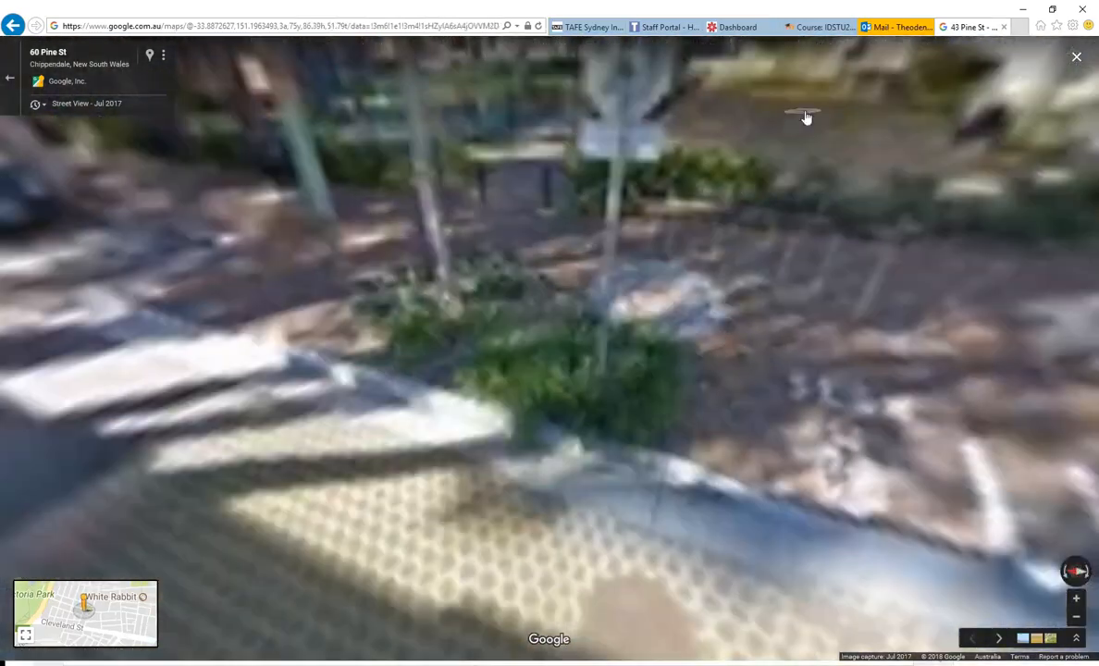
pyautogui.scroll(5, 407, 247)
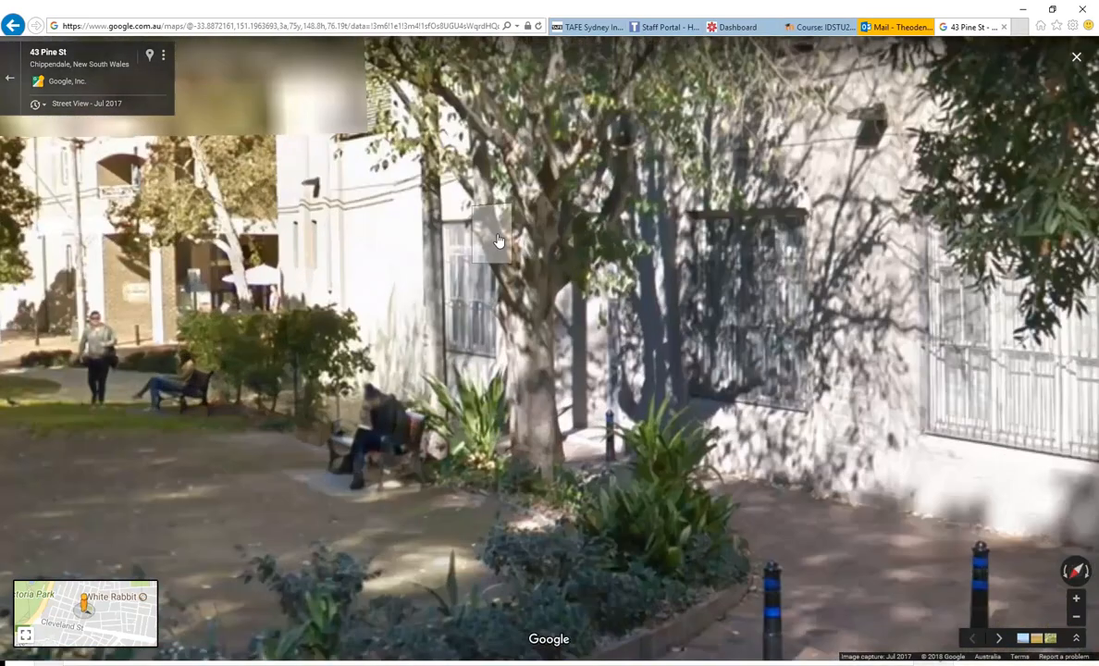
pyautogui.moveTo(407, 247); pyautogui.dragTo(245, 325)
pyautogui.moveTo(473, 279); pyautogui.dragTo(580, 130)
pyautogui.scroll(-5, 444, 292)
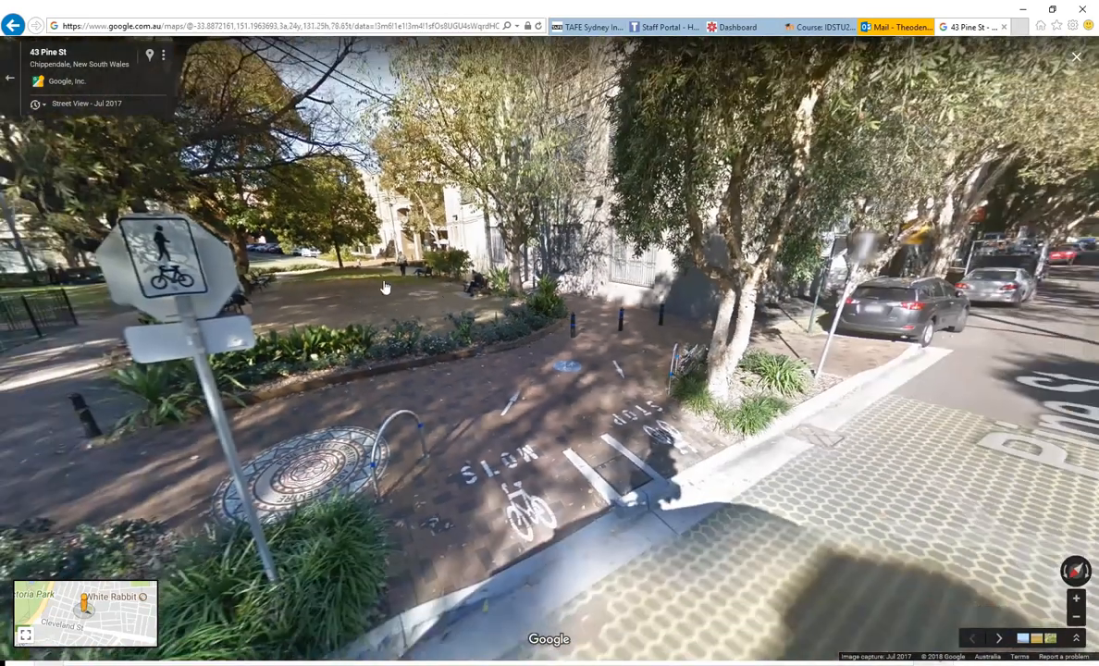
# - Move the Street View to Buckland Street and examine the building's recessed entrance across the park
pyautogui.click(344, 306)
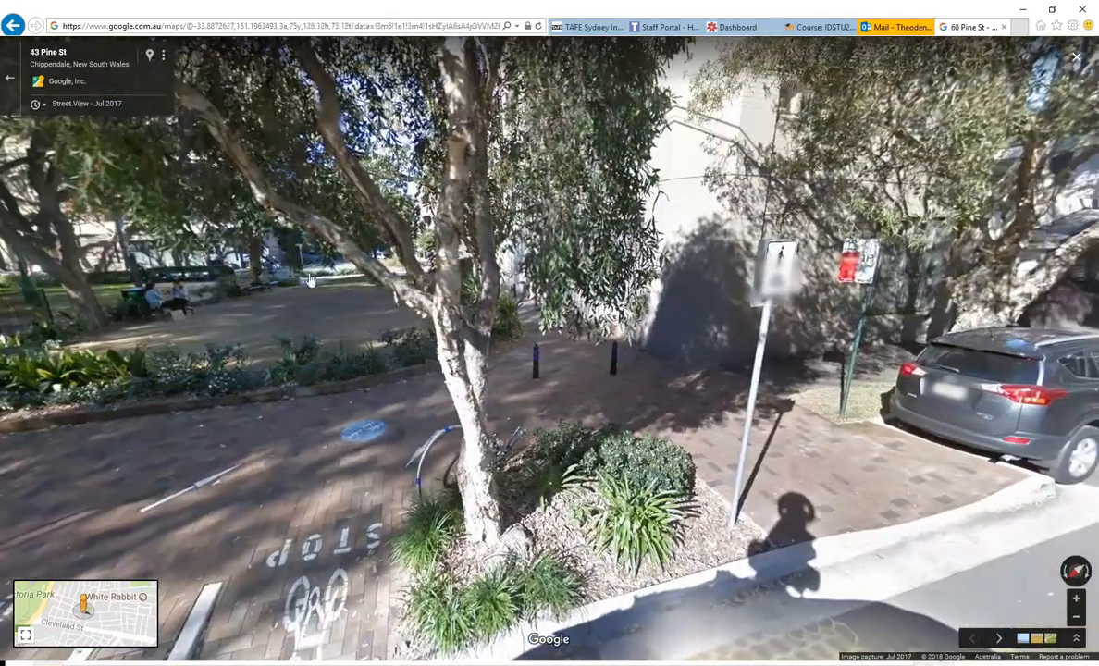
pyautogui.click(295, 255)
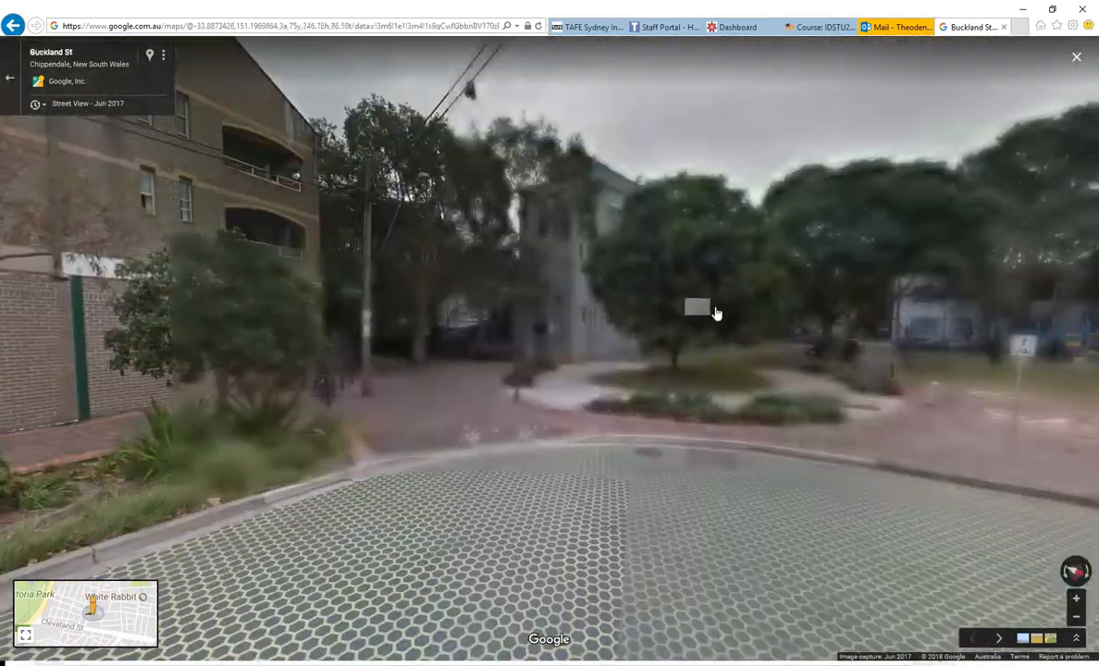
pyautogui.click(696, 315)
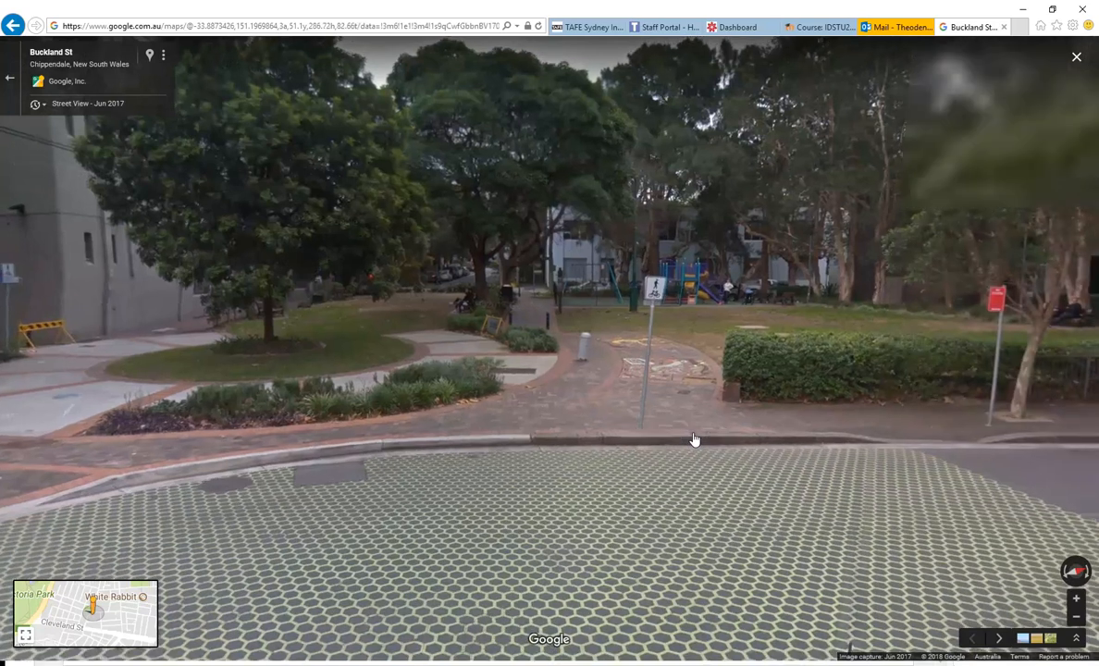
pyautogui.click(694, 439)
pyautogui.click(425, 316)
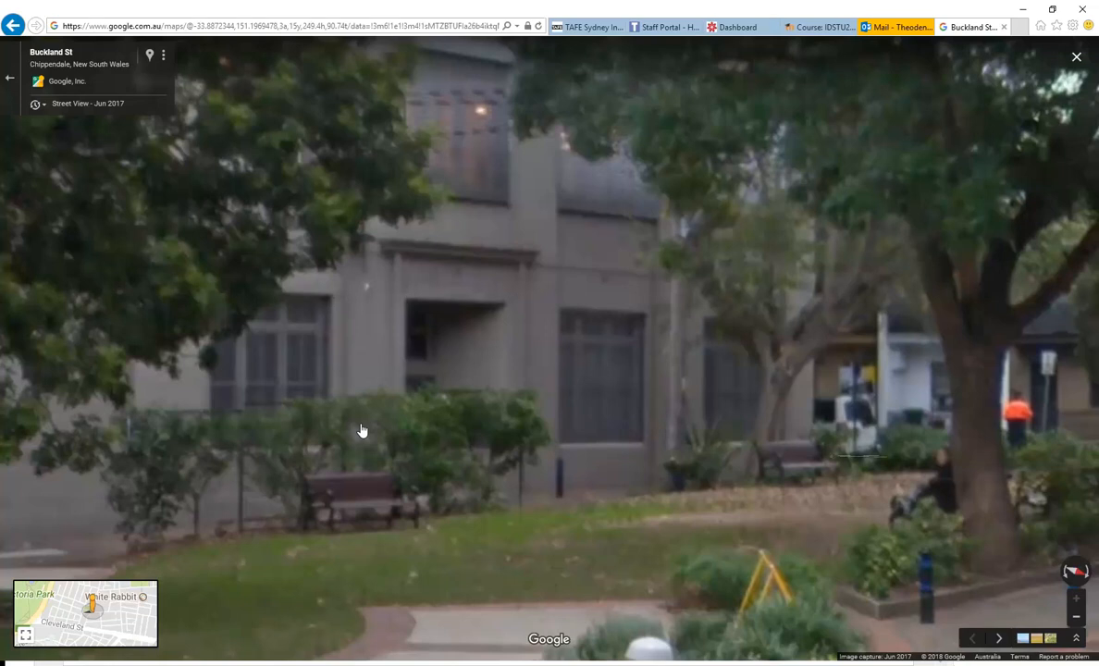
# - Switch to Revit and open the North elevation at the void profile and the adjacent ground floor windows
pyautogui.click(294, 664)
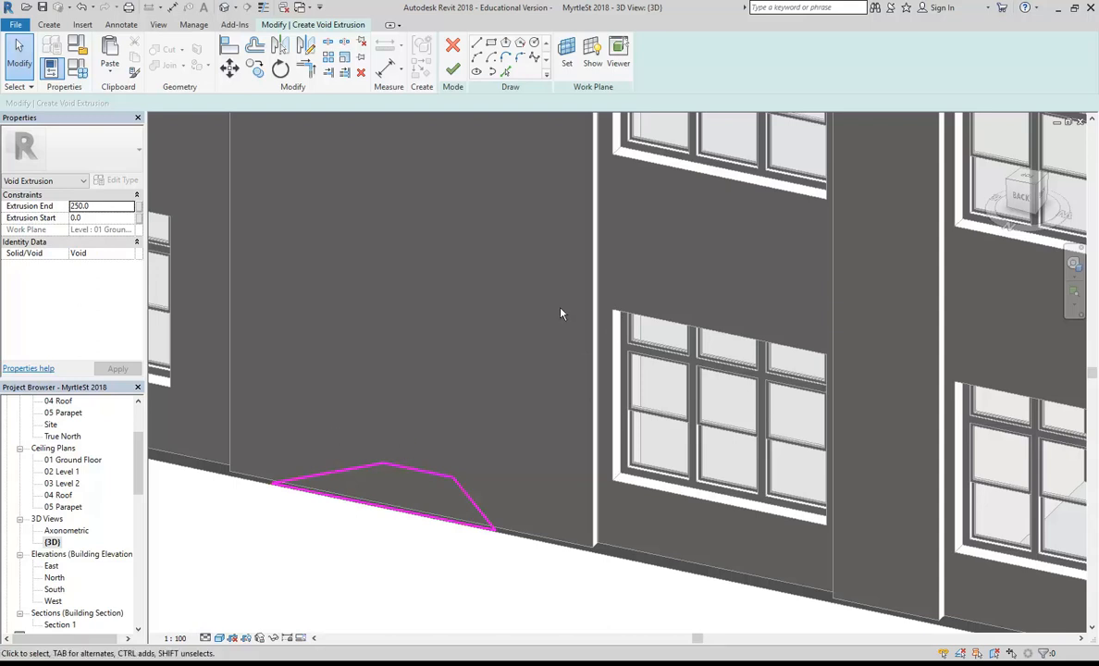
pyautogui.moveTo(139, 446); pyautogui.dragTo(139, 494)
pyautogui.doubleClick(53, 413)
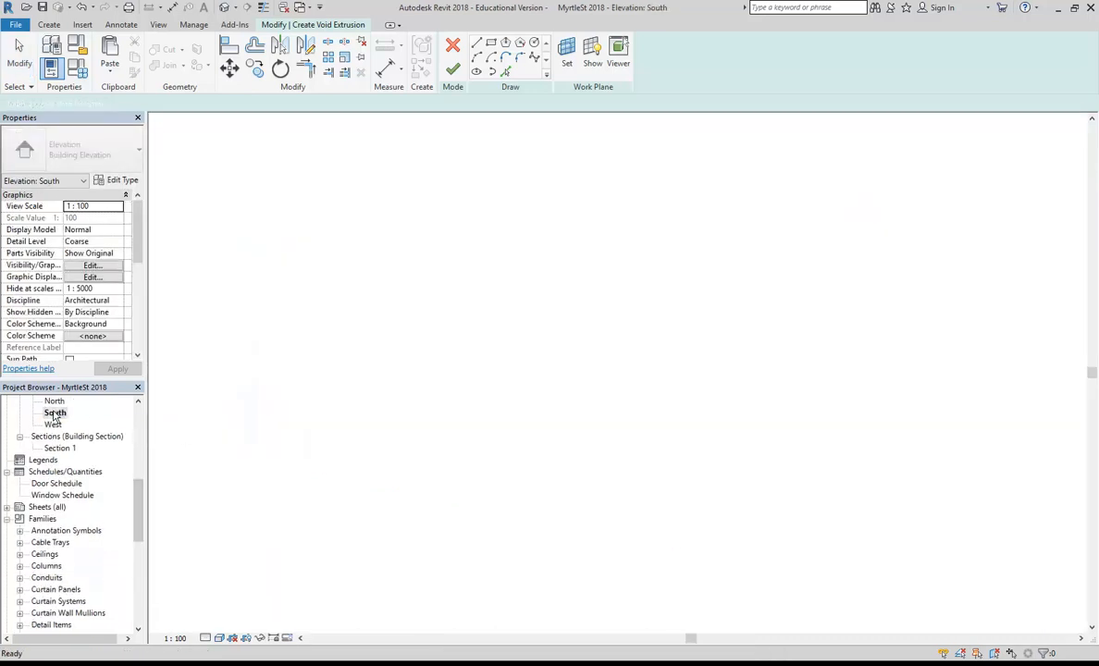
pyautogui.moveTo(138, 532); pyautogui.dragTo(138, 488)
pyautogui.doubleClick(53, 566)
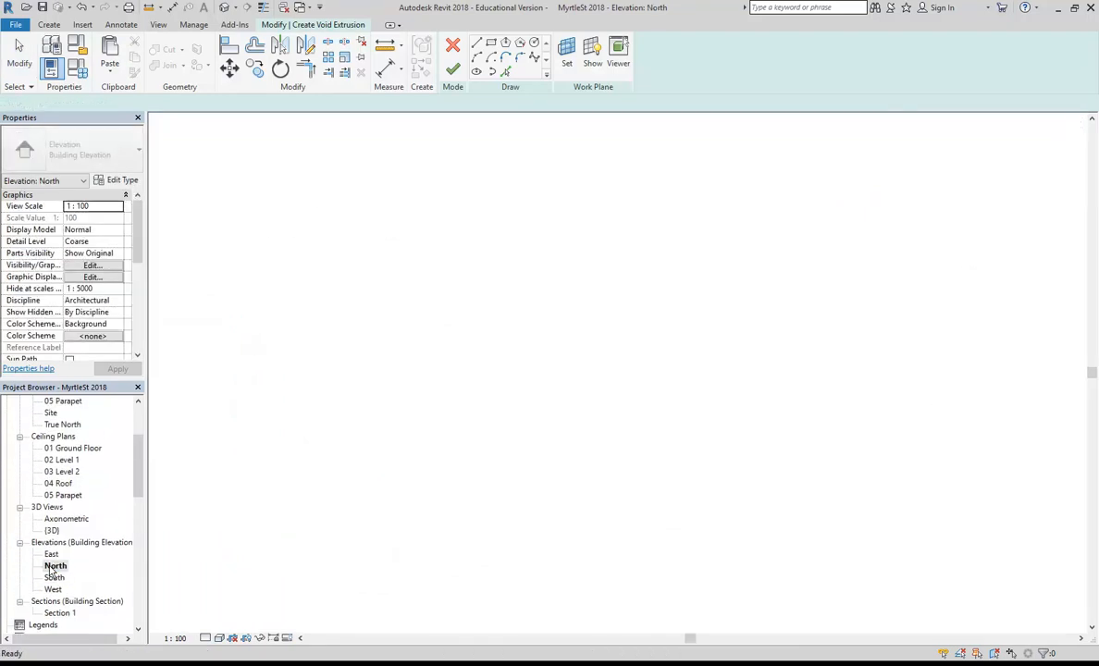
pyautogui.scroll(8, 540, 464)
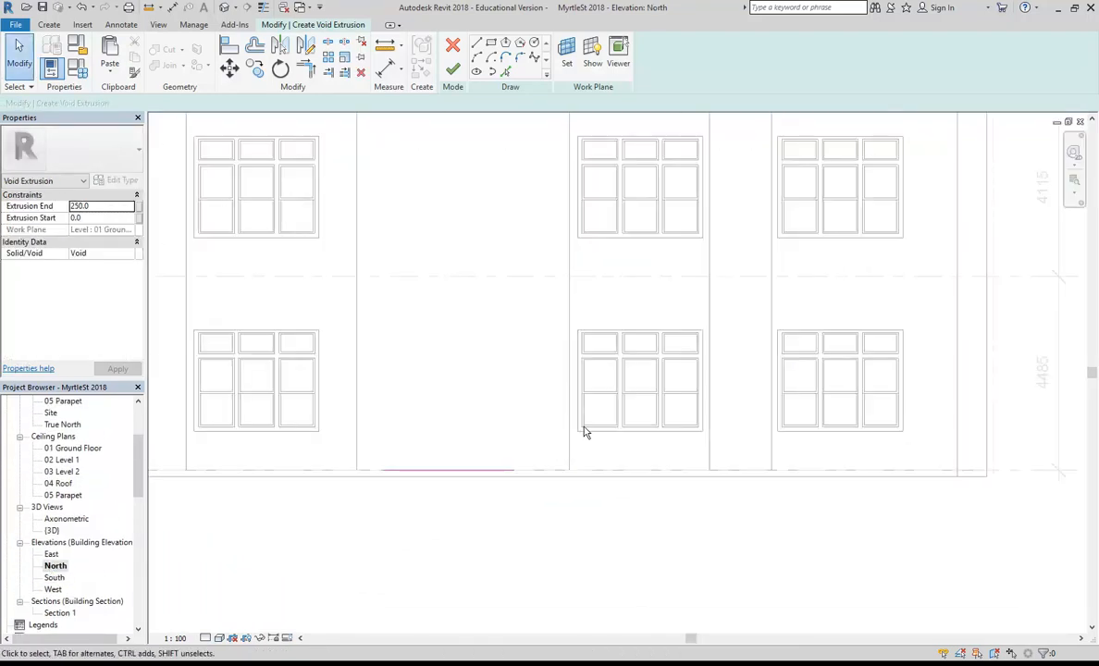
pyautogui.scroll(1, 632, 398)
pyautogui.moveTo(611, 348); pyautogui.dragTo(560, 339, button='middle')
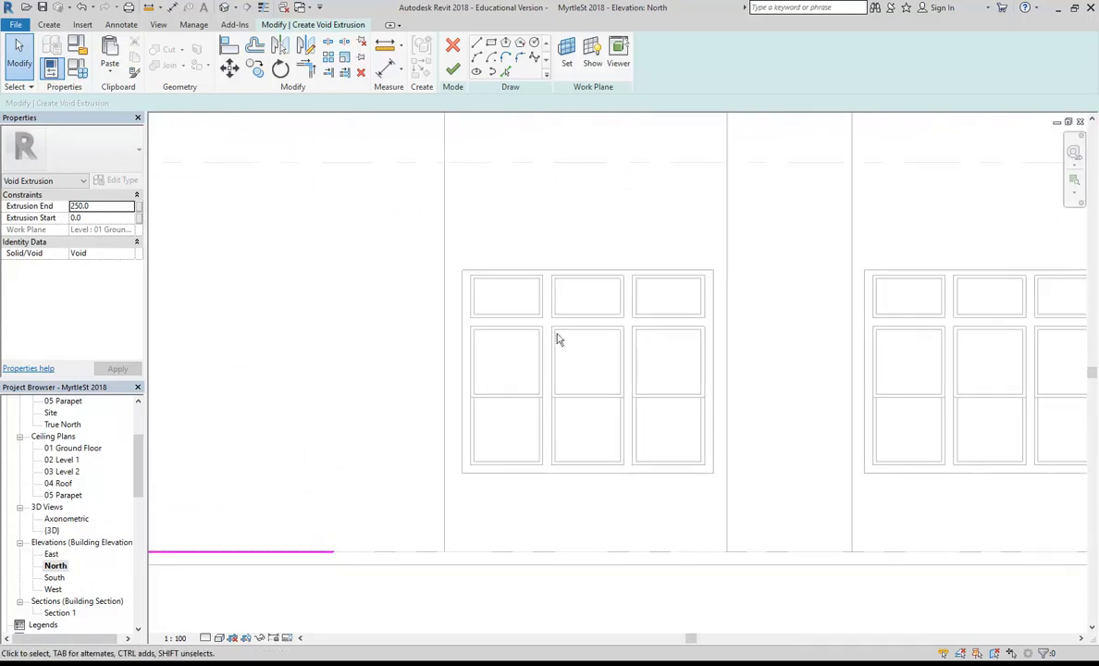
pyautogui.click(385, 46)
pyautogui.moveTo(459, 262); pyautogui.dragTo(444, 209, button='middle')
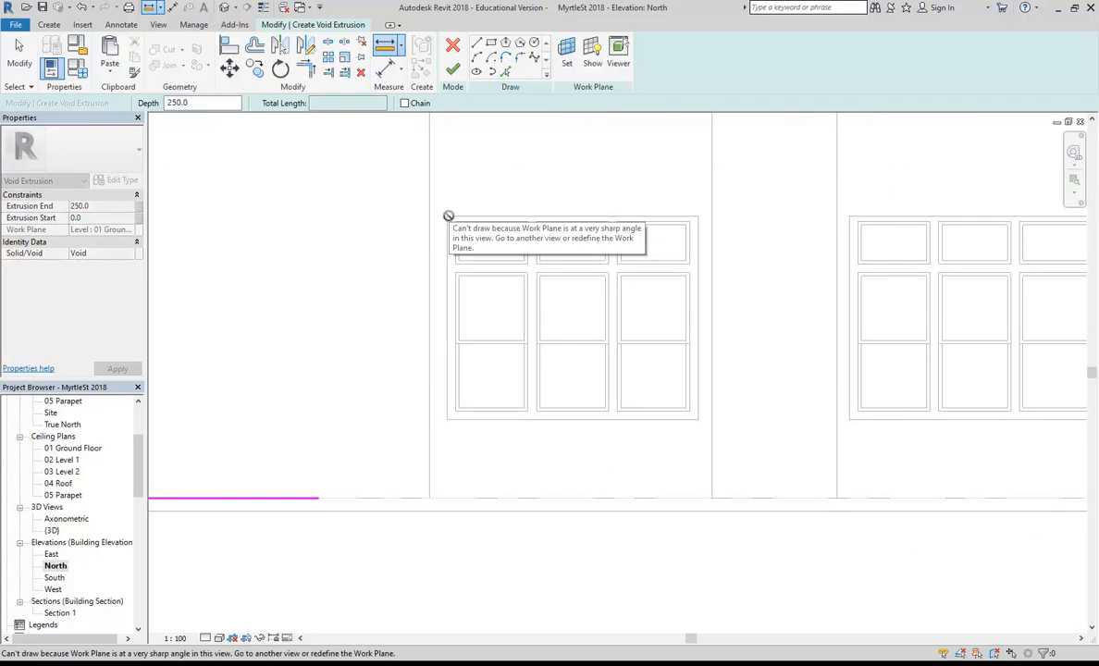
pyautogui.moveTo(233, 244); pyautogui.dragTo(555, 295, button='middle')
pyautogui.rightClick(442, 291)
pyautogui.click(464, 297)
pyautogui.rightClick(464, 297)
pyautogui.click(479, 306)
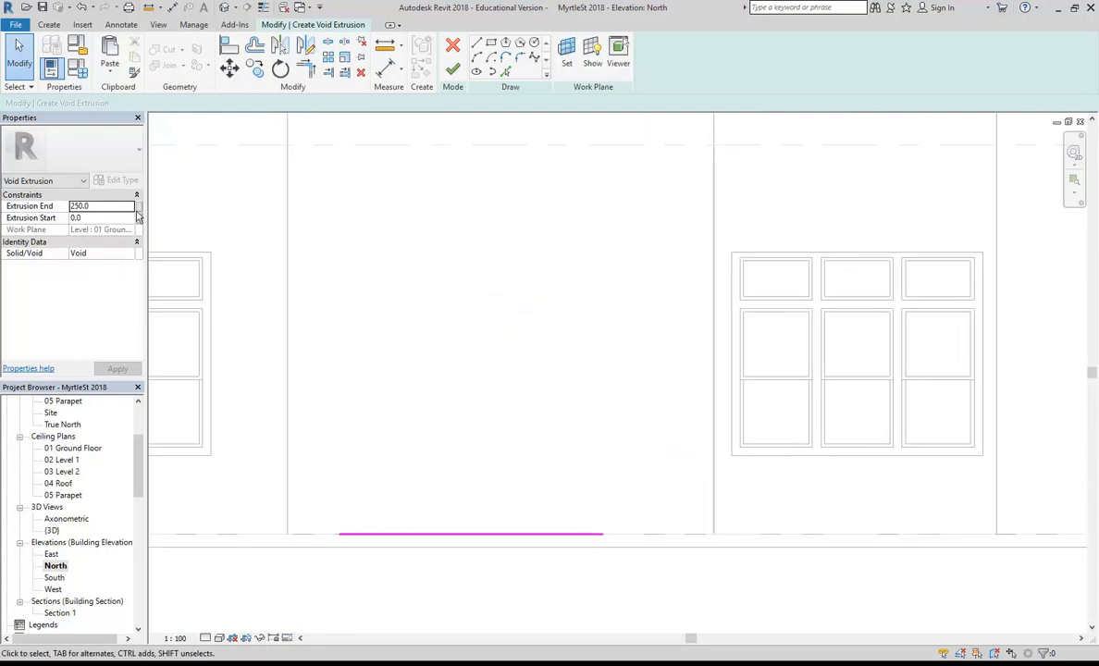
# - Set the void extrusion's end to 2400 and complete the extrusion from its sketched profile
pyautogui.click(100, 218)
pyautogui.click(100, 219)
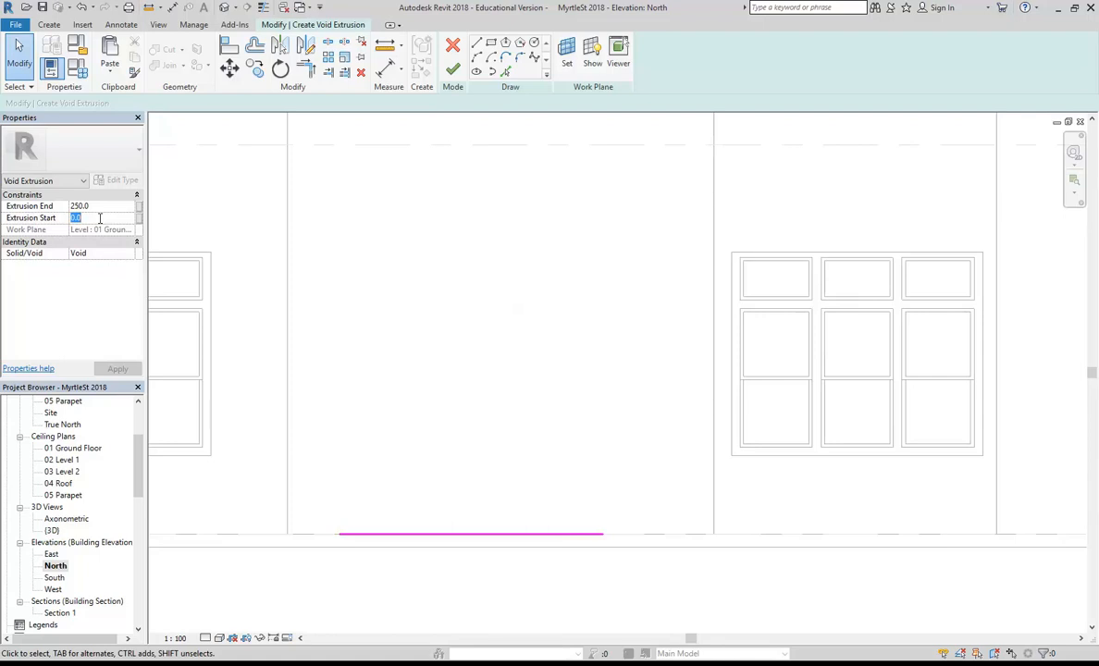
pyautogui.click(102, 207)
pyautogui.write('2400.0')
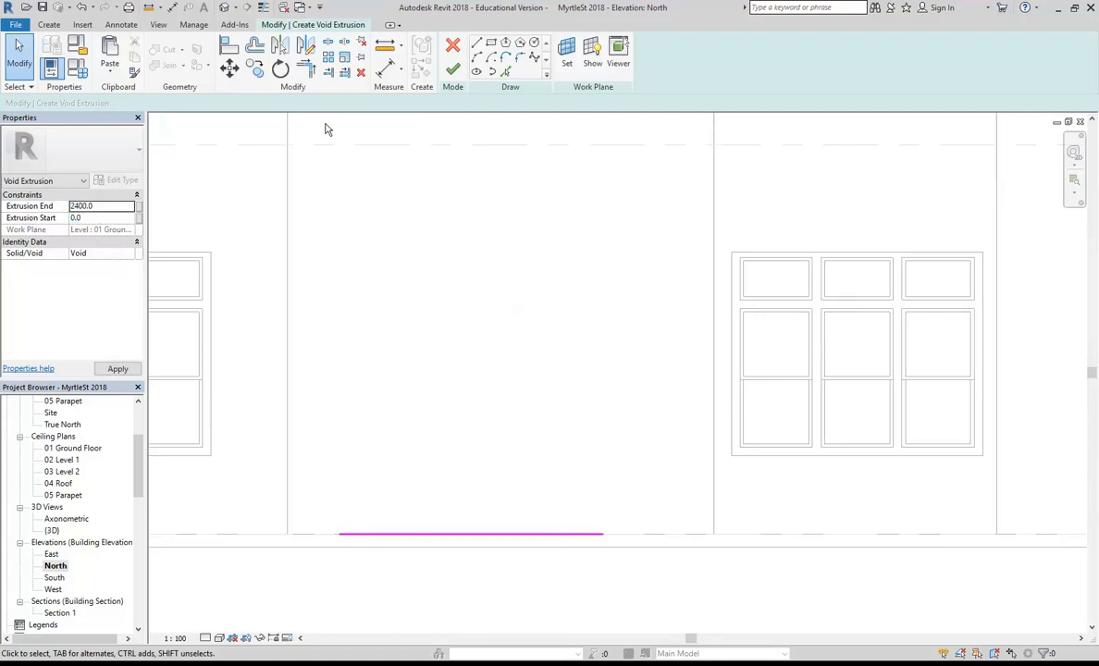
pyautogui.click(452, 69)
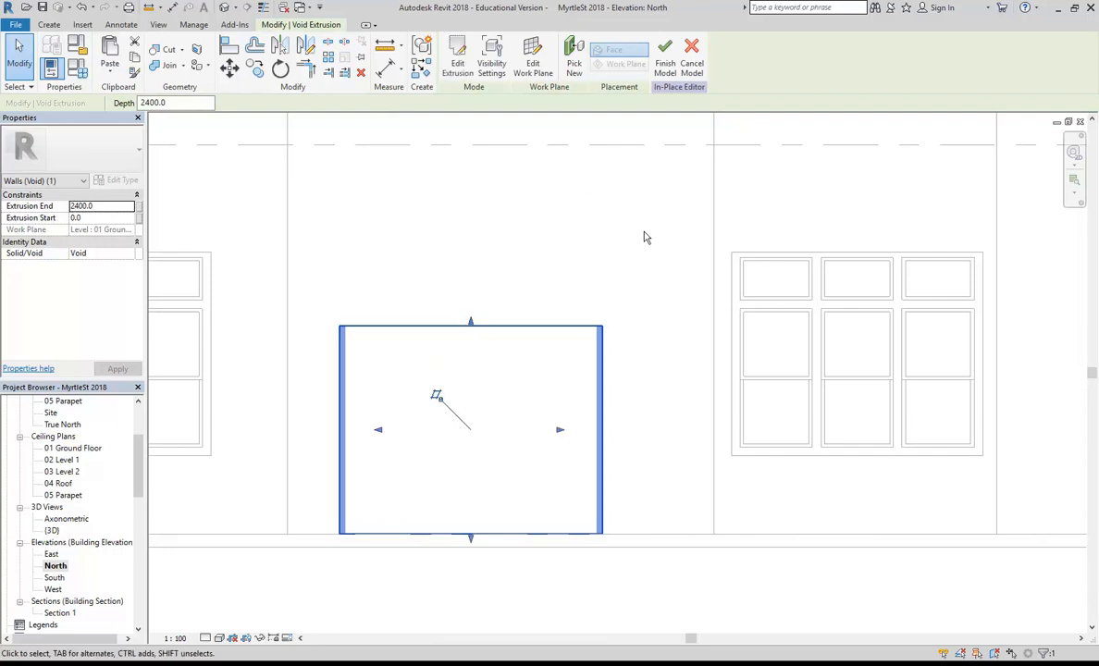
# - Measure the height from the adjacent ground floor window's head down to the 01 Ground Floor level
pyautogui.click(380, 53)
pyautogui.click(731, 251)
pyautogui.click(731, 534)
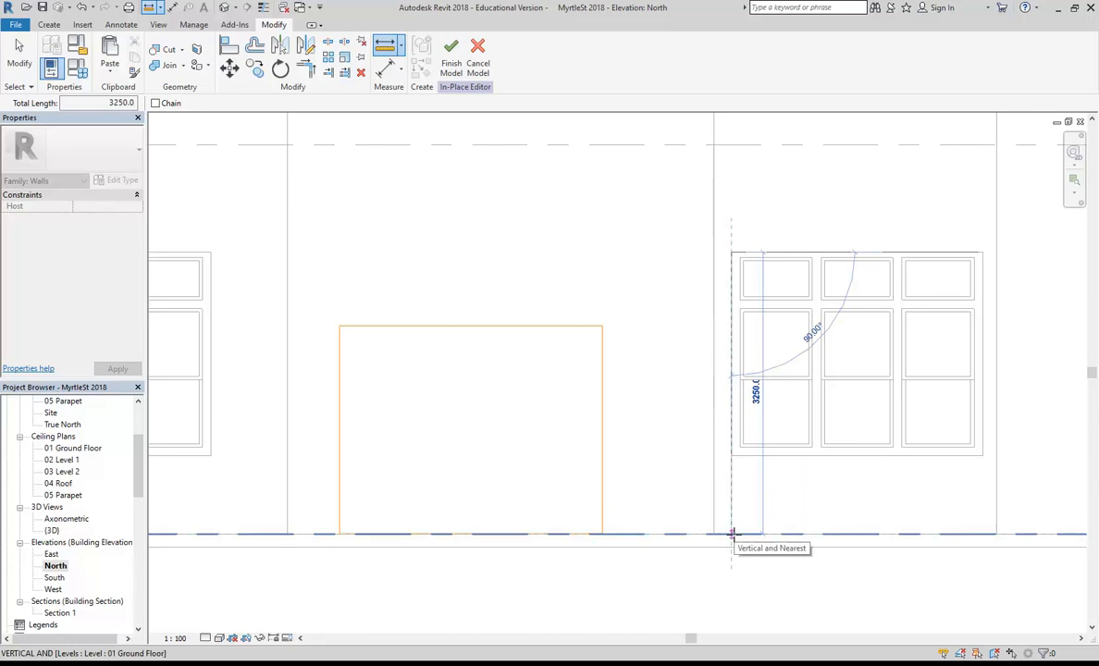
pyautogui.rightClick(418, 242)
pyautogui.click(456, 253)
# - Set the void extrusion's end to 3250 so its top matches the adjacent window heads
pyautogui.click(476, 323)
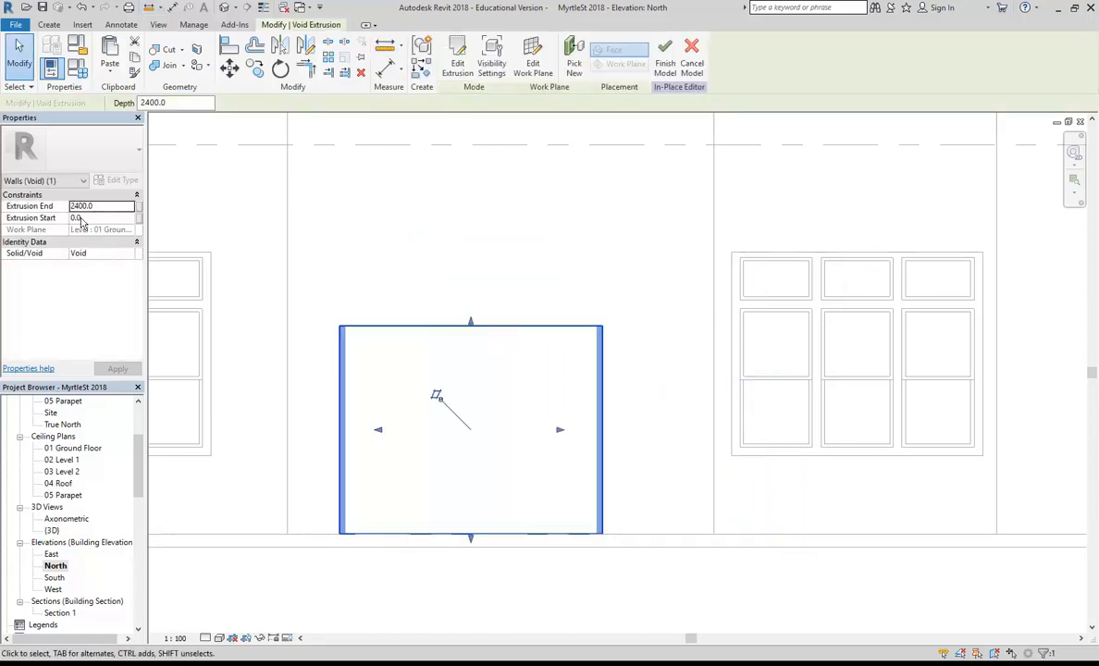
pyautogui.click(107, 205)
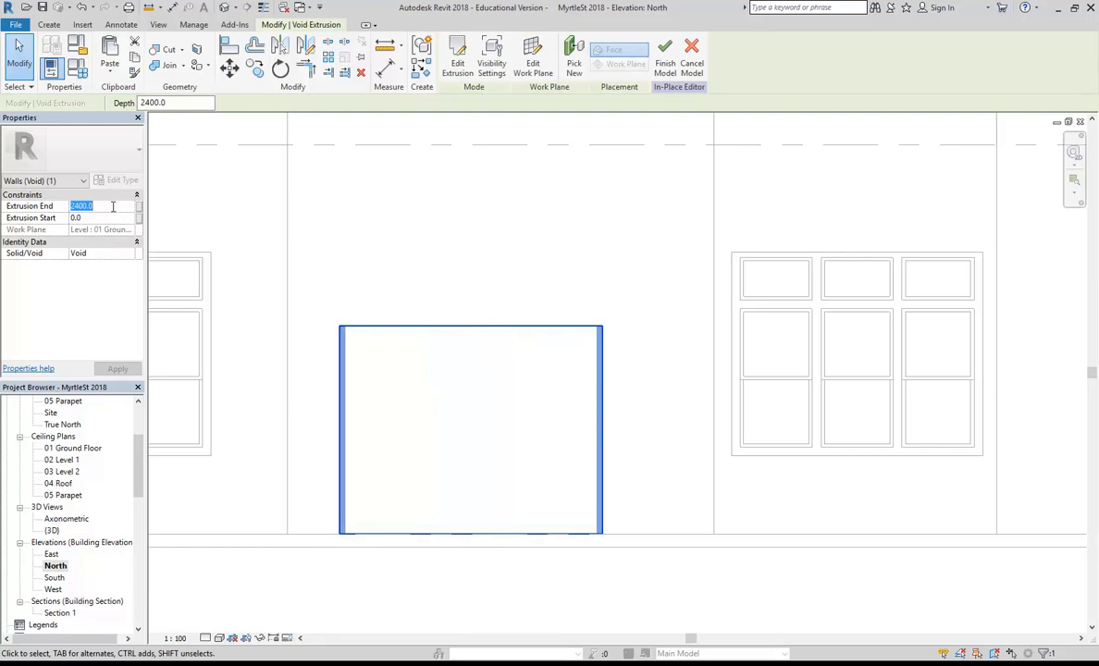
pyautogui.click(383, 245)
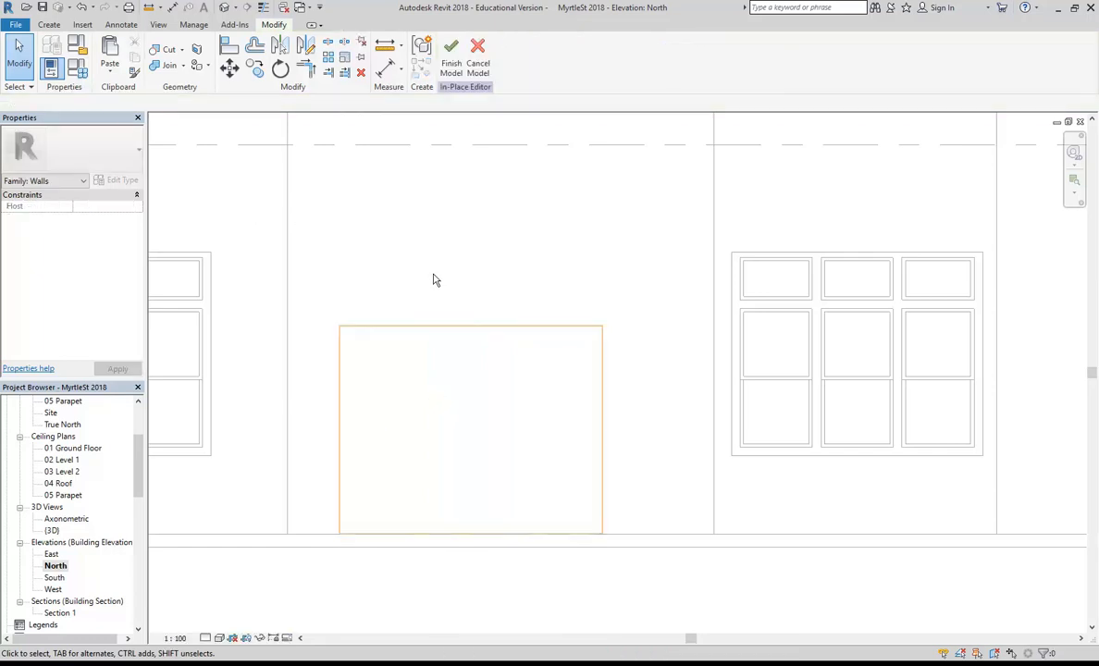
pyautogui.click(467, 328)
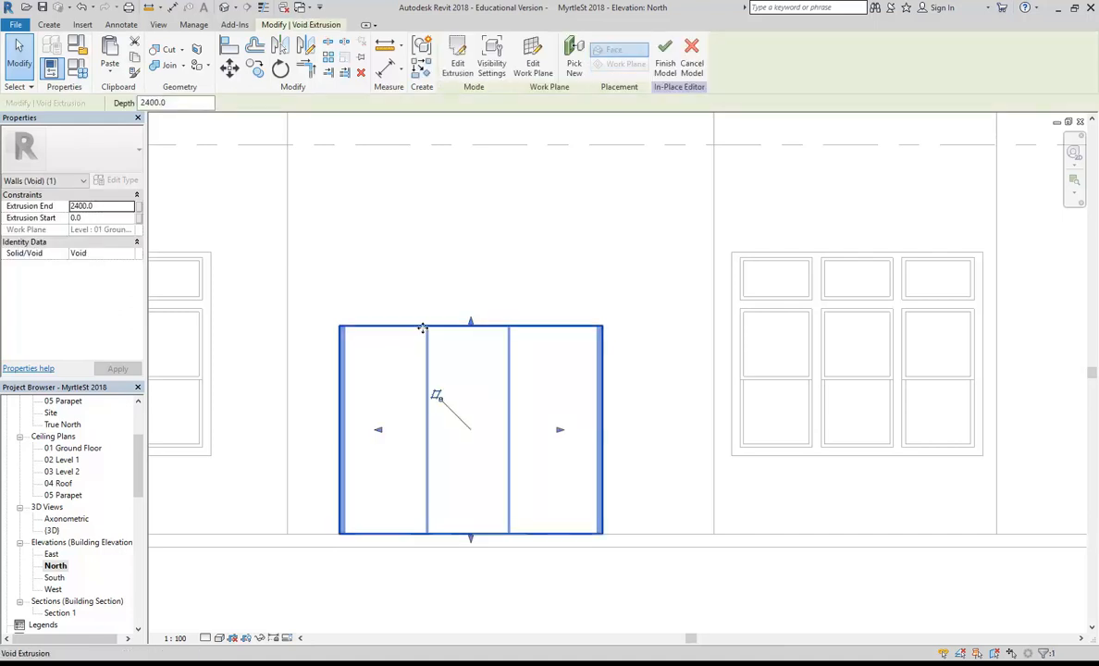
pyautogui.click(99, 206)
pyautogui.write('3250')
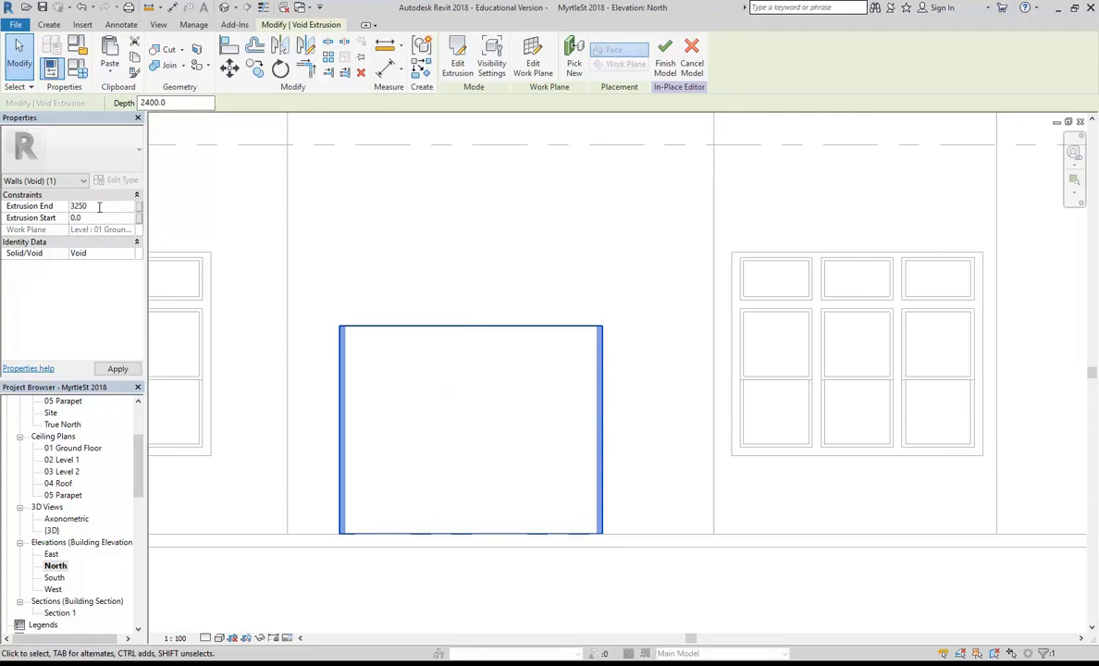
pyautogui.press('Return')
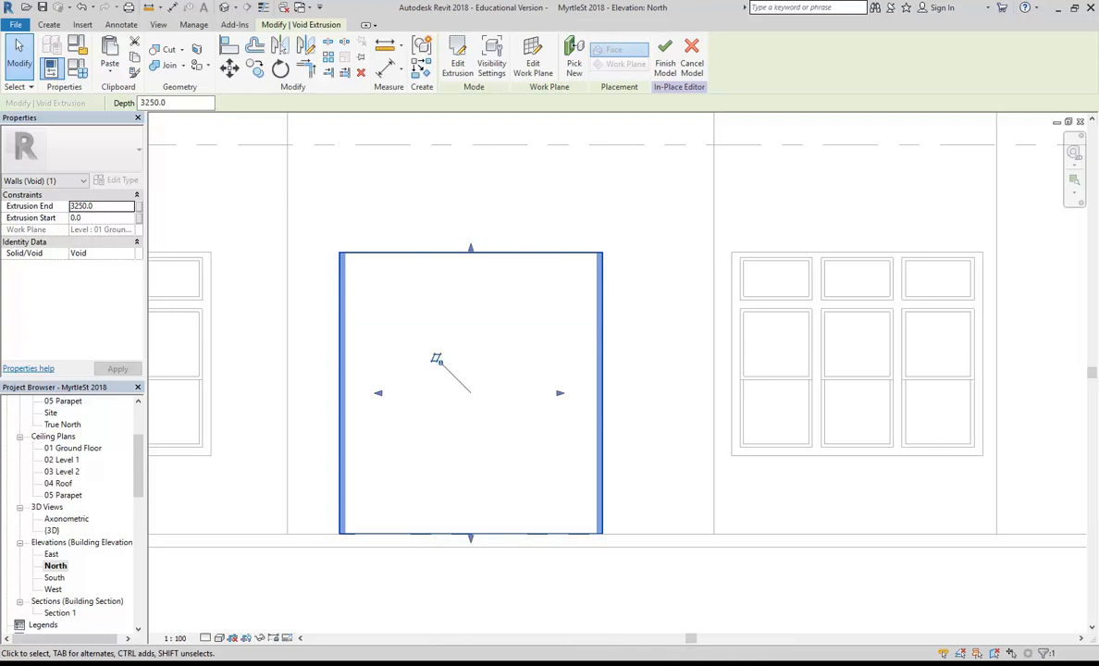
# - Check the entrance in the Buckland Street Street View, and examine the void extrusion on Revit's {3D} view
pyautogui.click(75, 664)
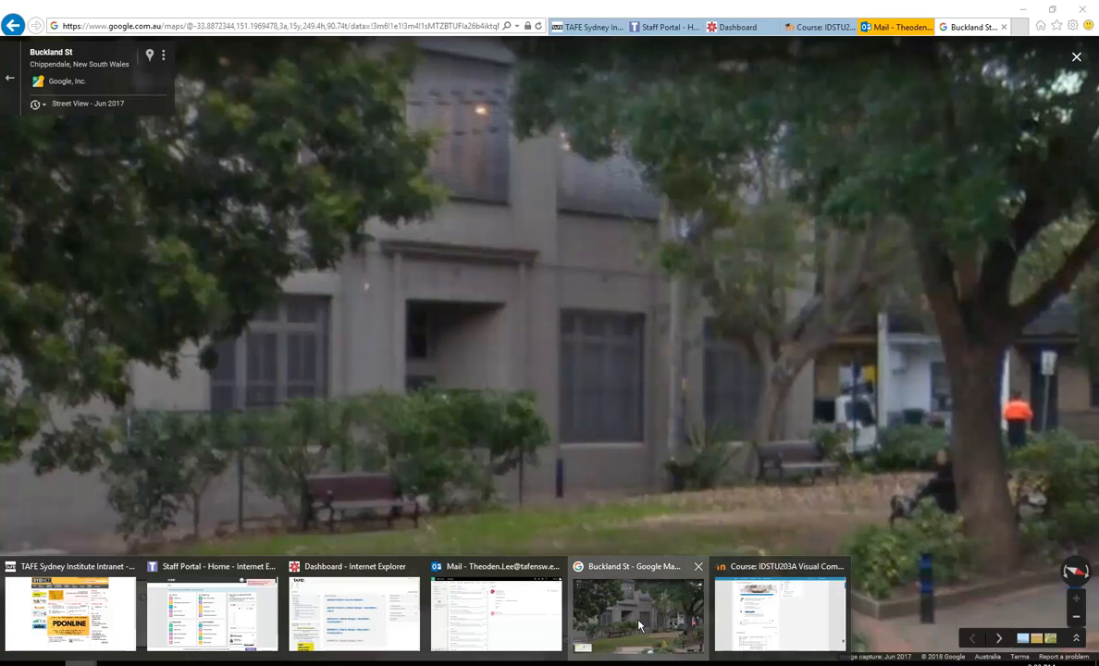
pyautogui.click(640, 625)
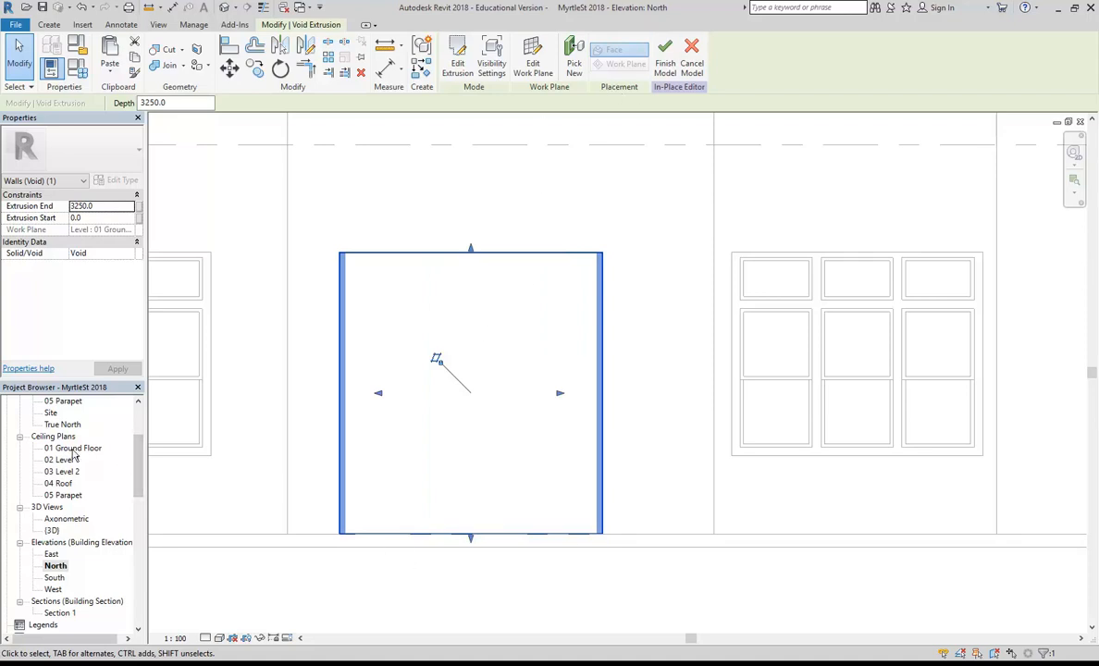
pyautogui.doubleClick(51, 531)
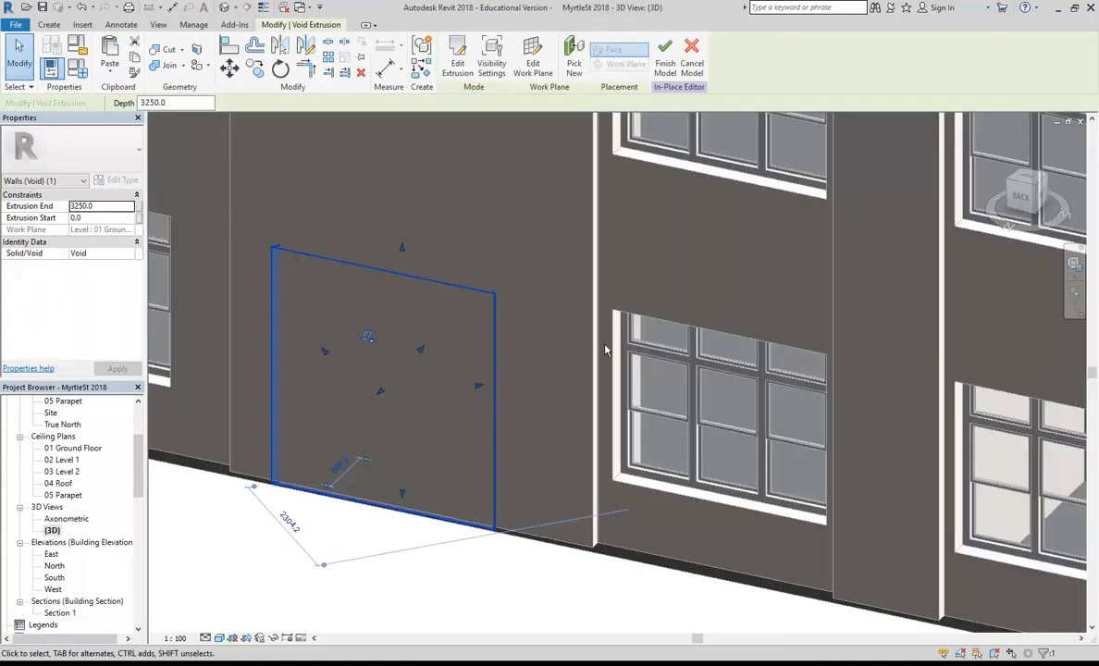
pyautogui.scroll(-3, 493, 538)
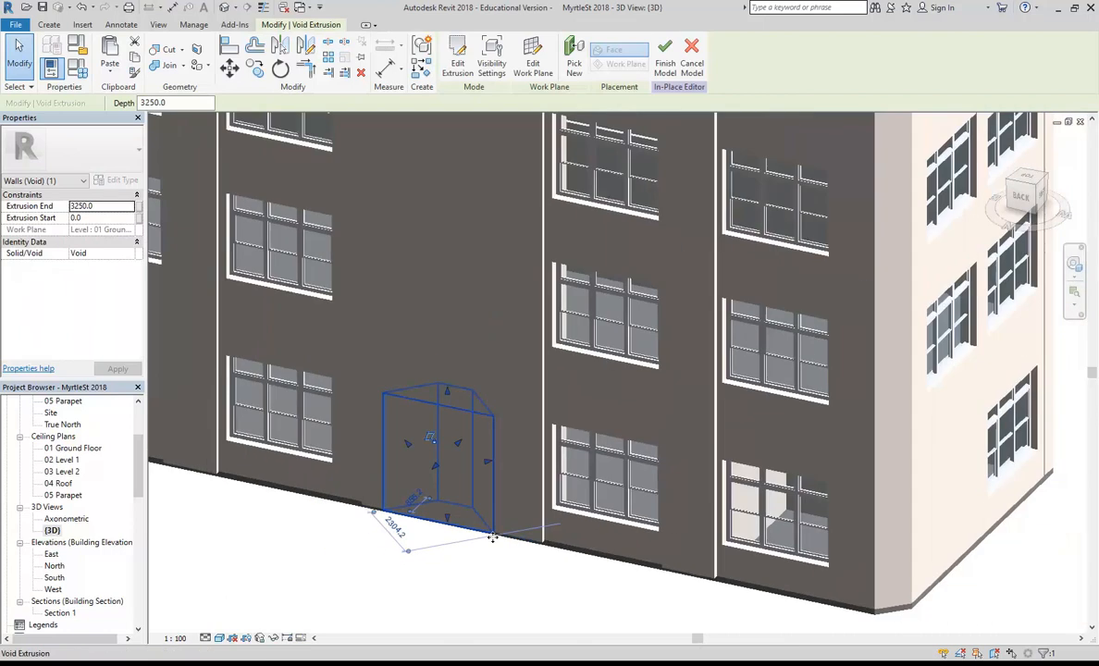
pyautogui.click(477, 599)
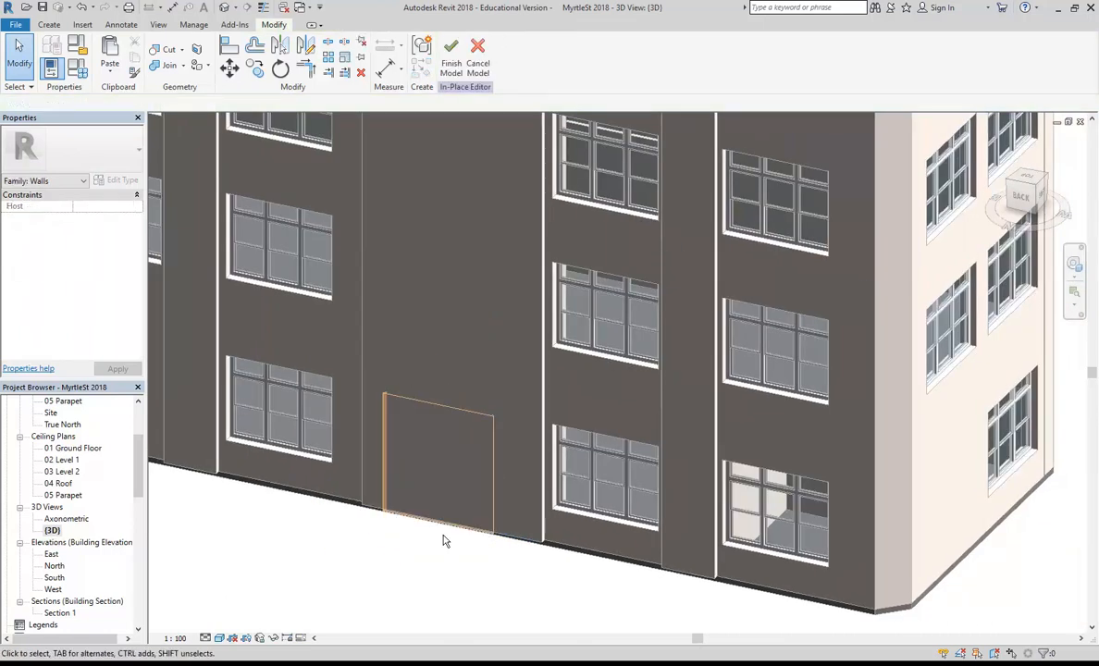
# - Try to finish the in-place model containing the entrance void extrusion
pyautogui.scroll(3, 370, 411)
pyautogui.scroll(2, 370, 416)
pyautogui.keyDown('shift'); pyautogui.moveTo(370, 417); pyautogui.dragTo(335, 387, button='middle'); pyautogui.keyUp('shift')
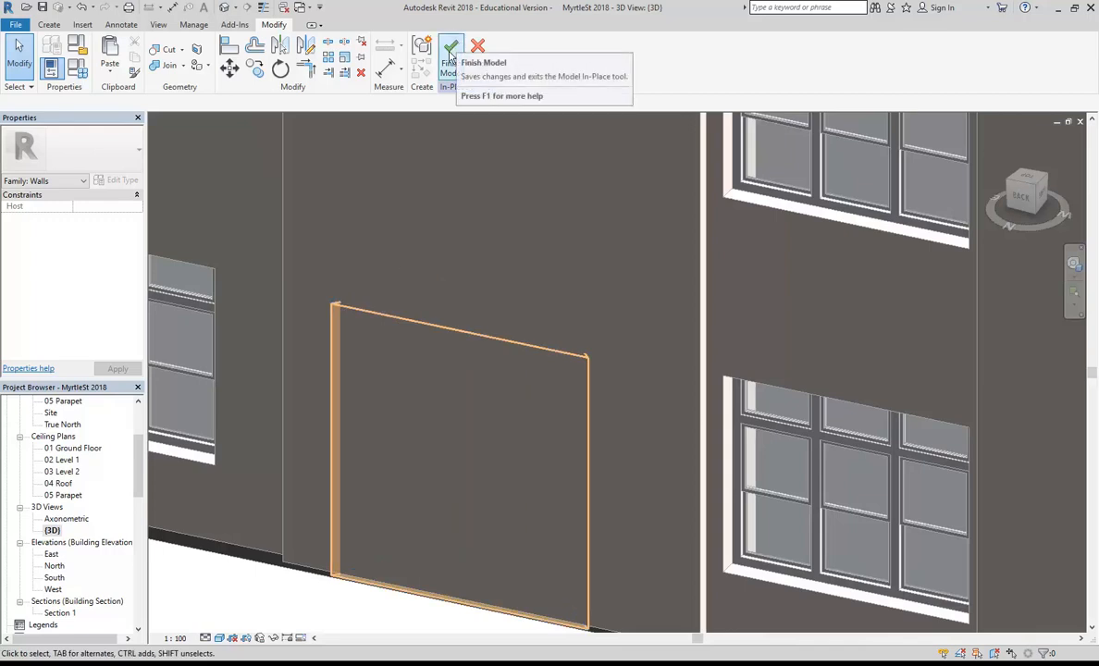
pyautogui.click(451, 51)
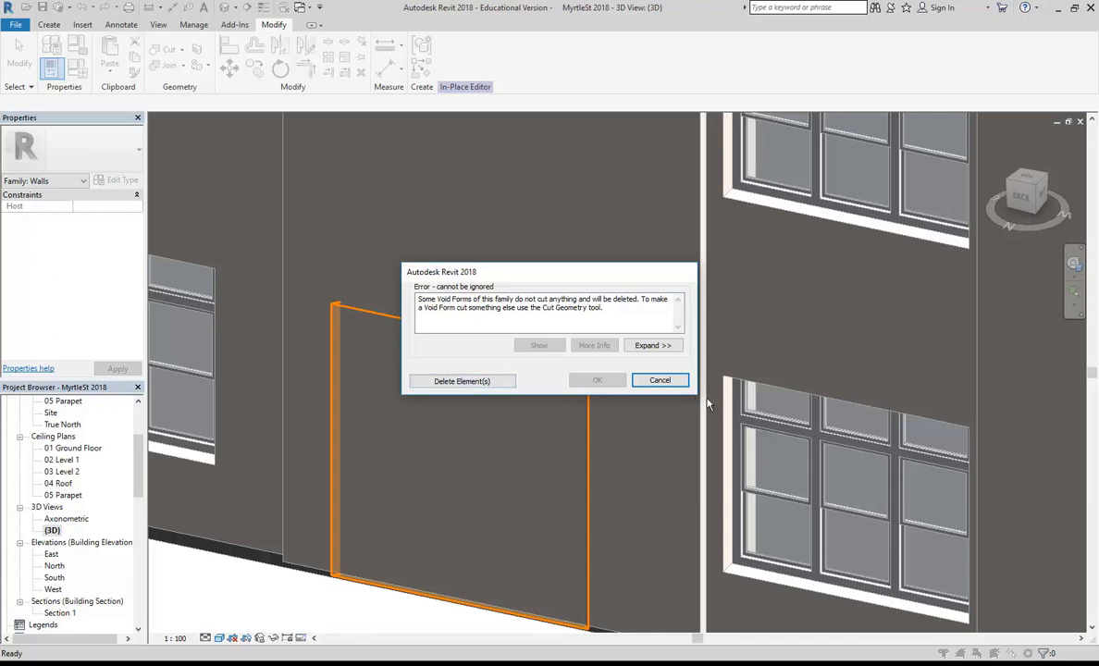
pyautogui.click(660, 380)
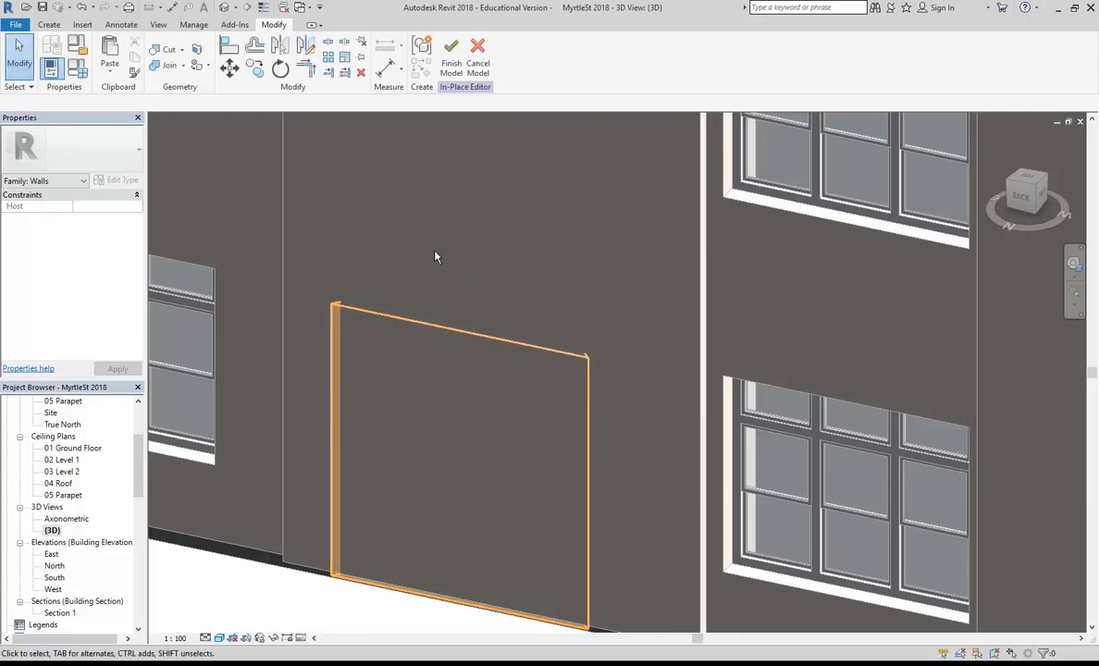
# - Cut the projecting Generic 150mm wall at the entrance with the void extrusion using Cut Geometry
pyautogui.click(163, 54)
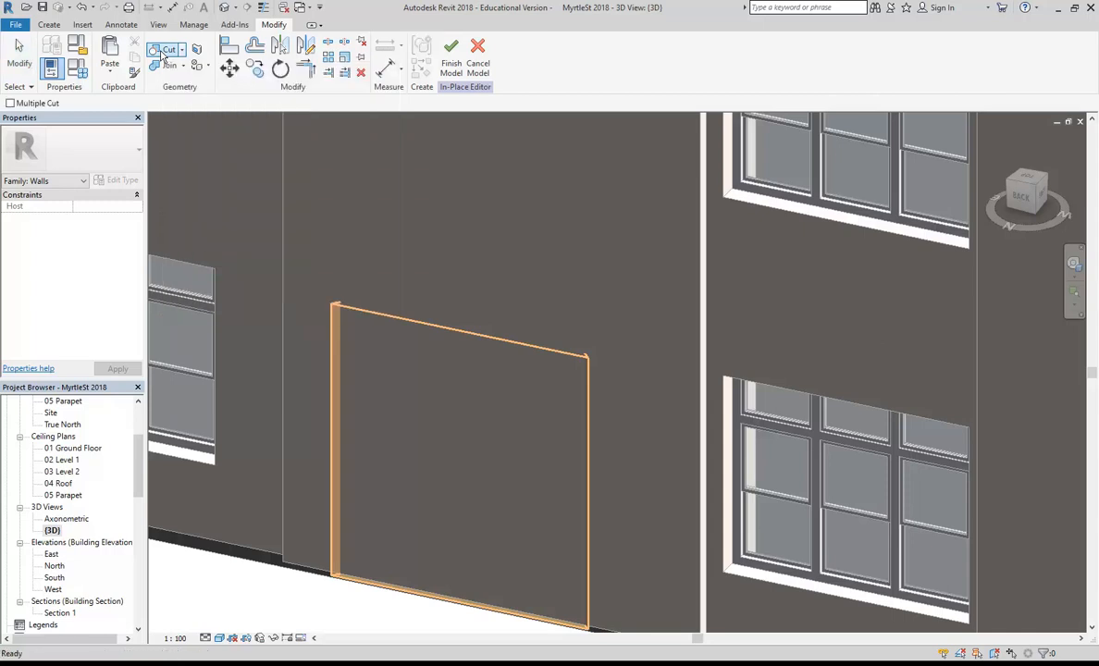
pyautogui.click(363, 310)
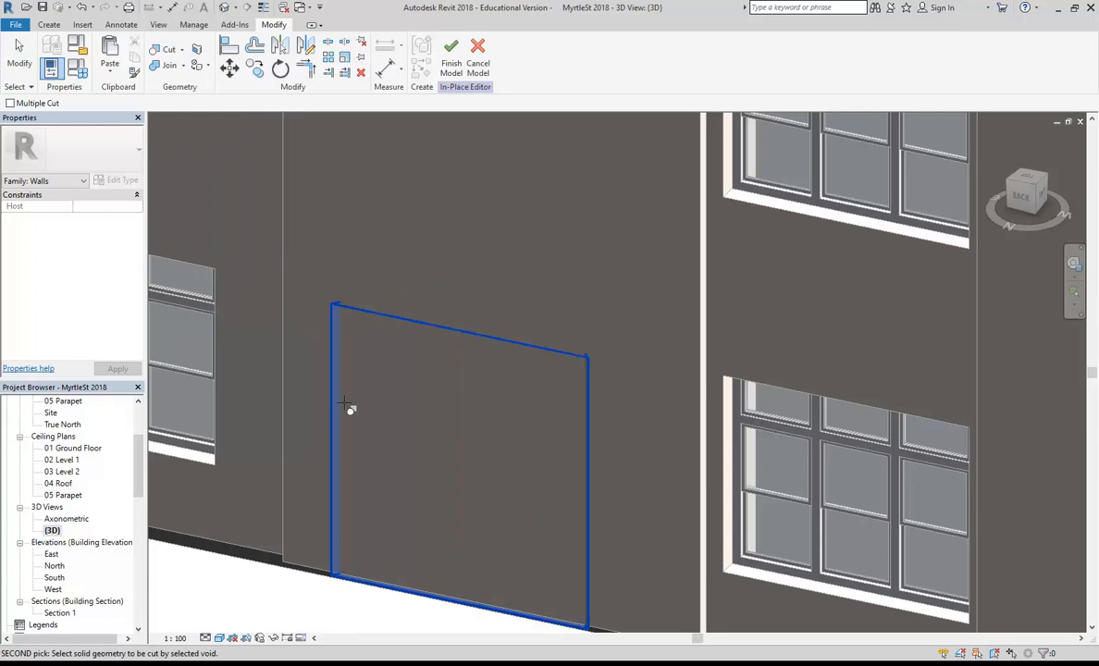
pyautogui.click(326, 575)
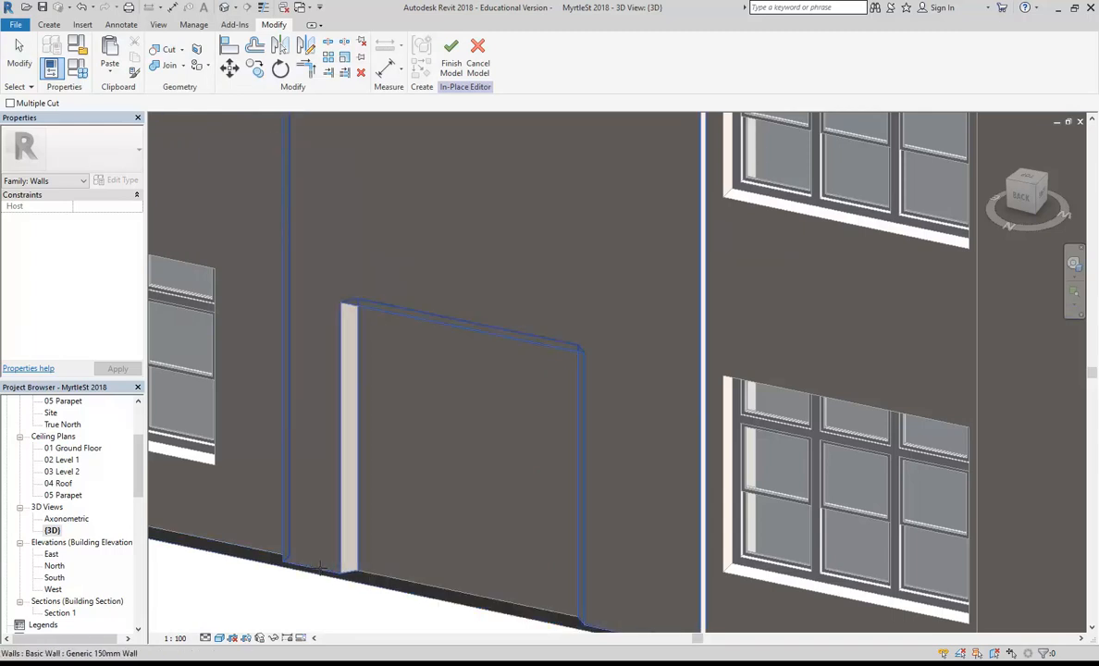
pyautogui.keyDown('shift'); pyautogui.moveTo(440, 450); pyautogui.dragTo(418, 441, button='middle'); pyautogui.keyUp('shift')
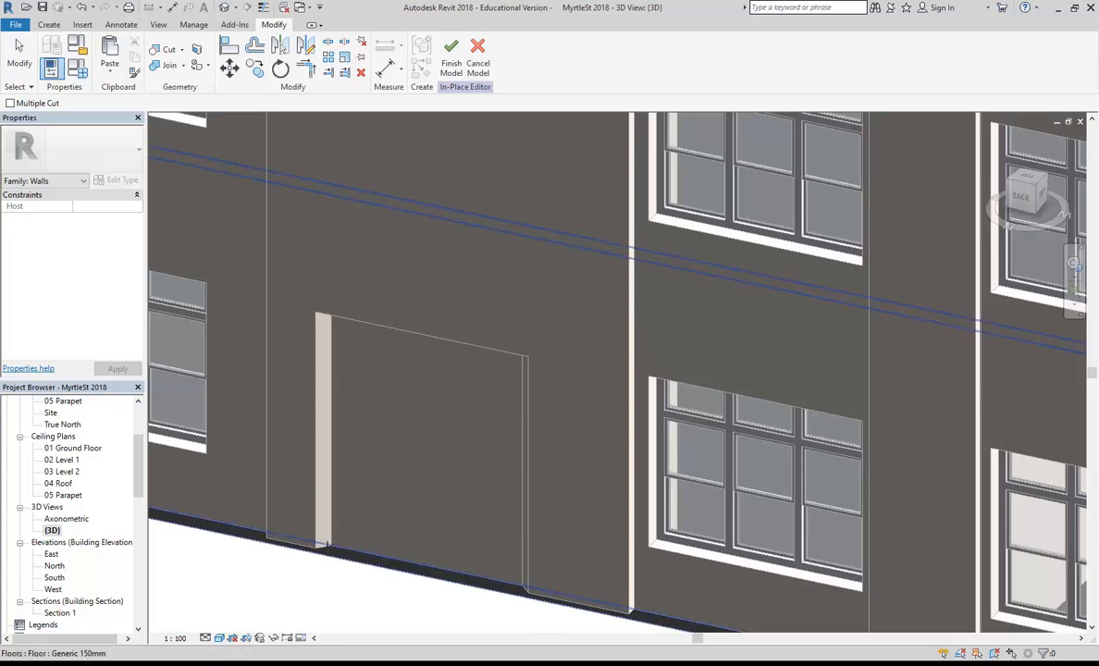
pyautogui.click(322, 544)
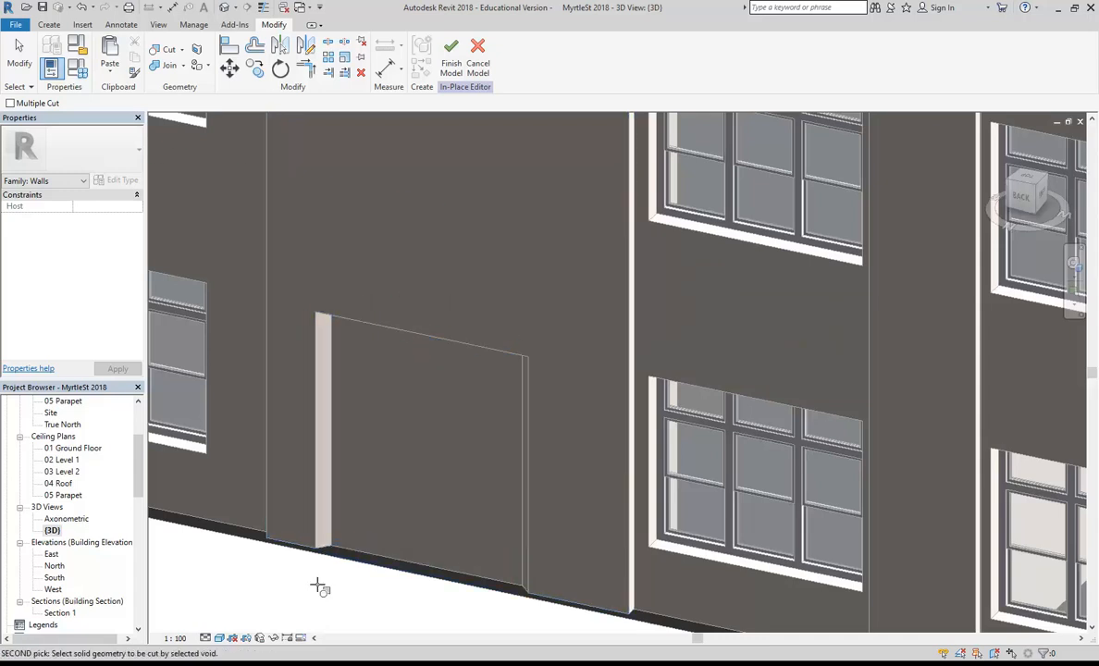
pyautogui.click(369, 553)
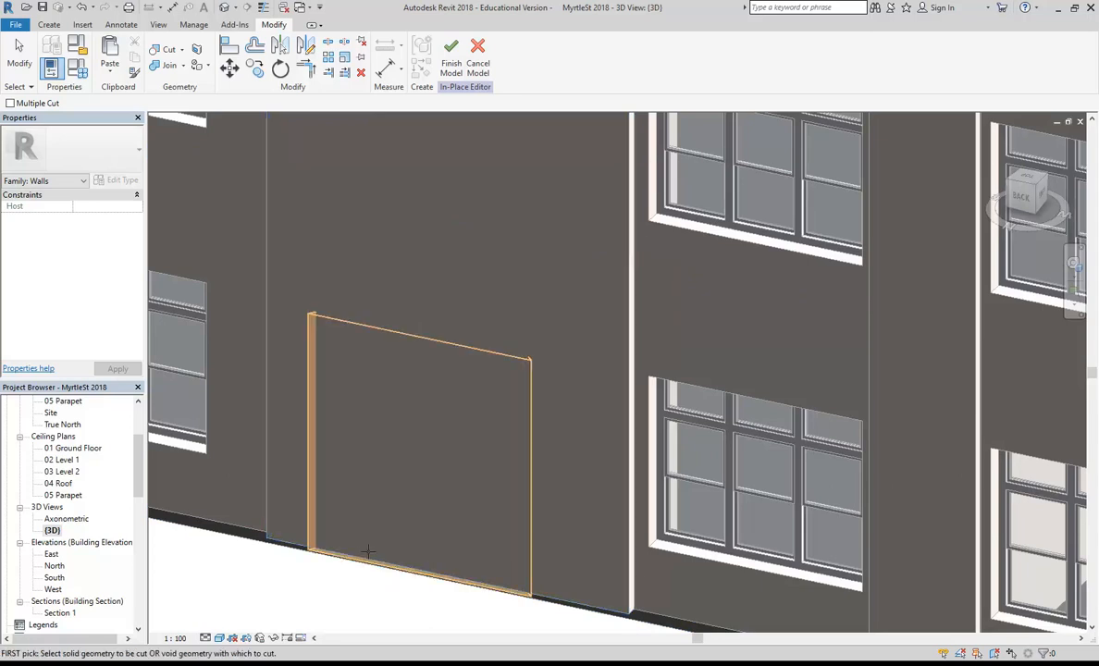
pyautogui.click(322, 544)
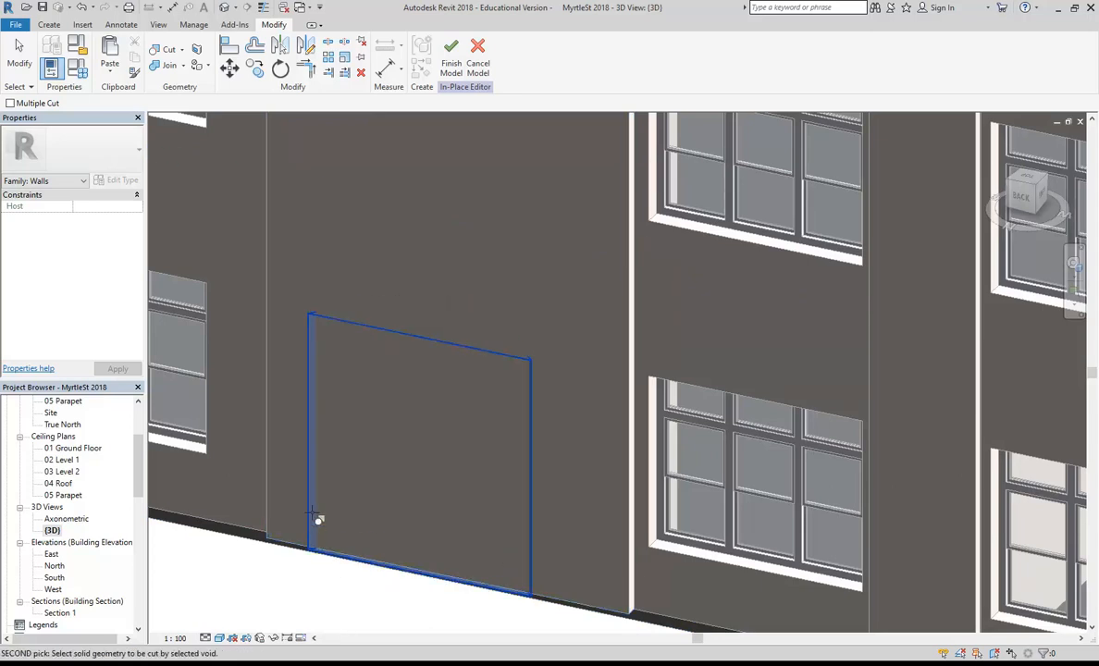
pyautogui.click(291, 543)
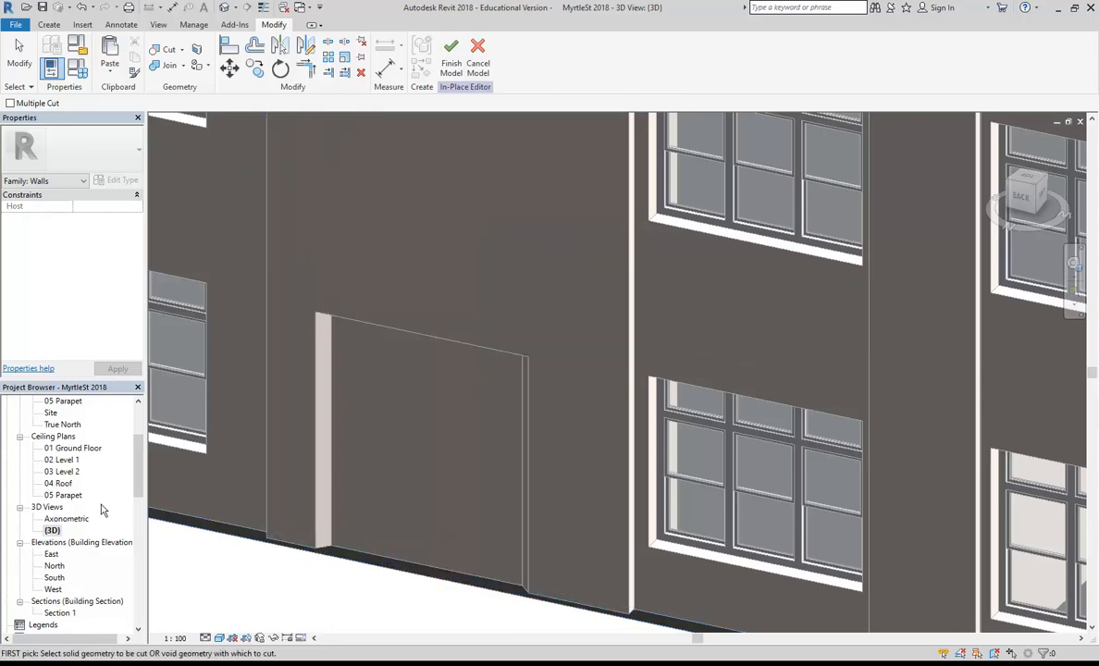
# - Open the 01 Ground Floor plan and cut the thick main wall behind the entrance with the void extrusion
pyautogui.scroll(3, 129, 444)
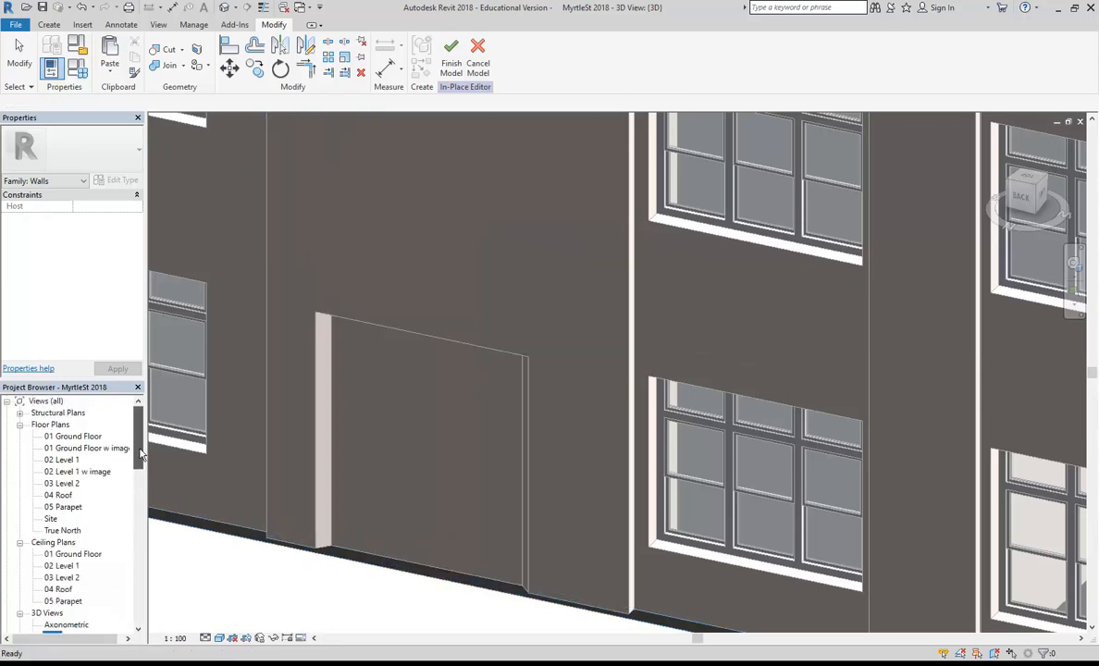
pyautogui.doubleClick(77, 437)
pyautogui.scroll(5, 381, 410)
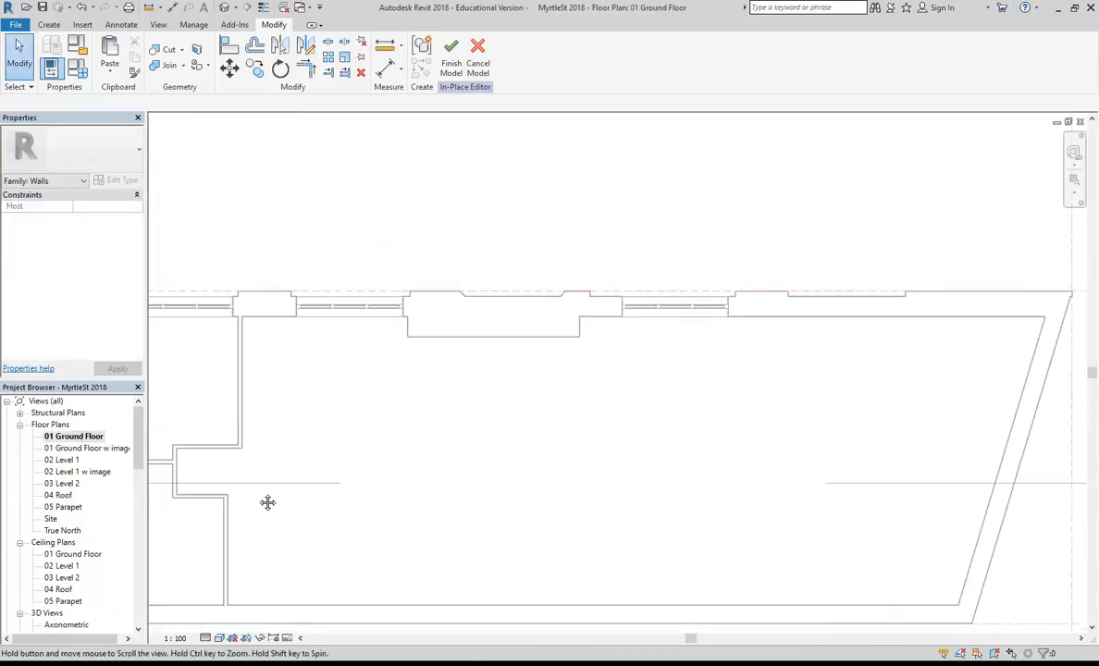
pyautogui.scroll(5, 454, 378)
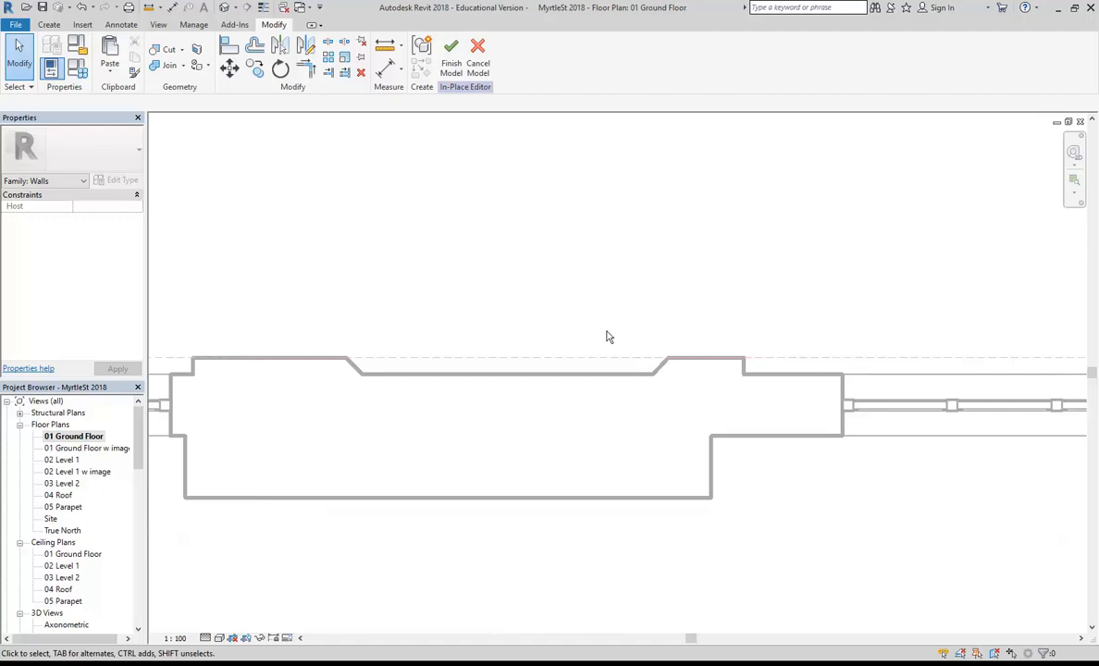
pyautogui.click(167, 51)
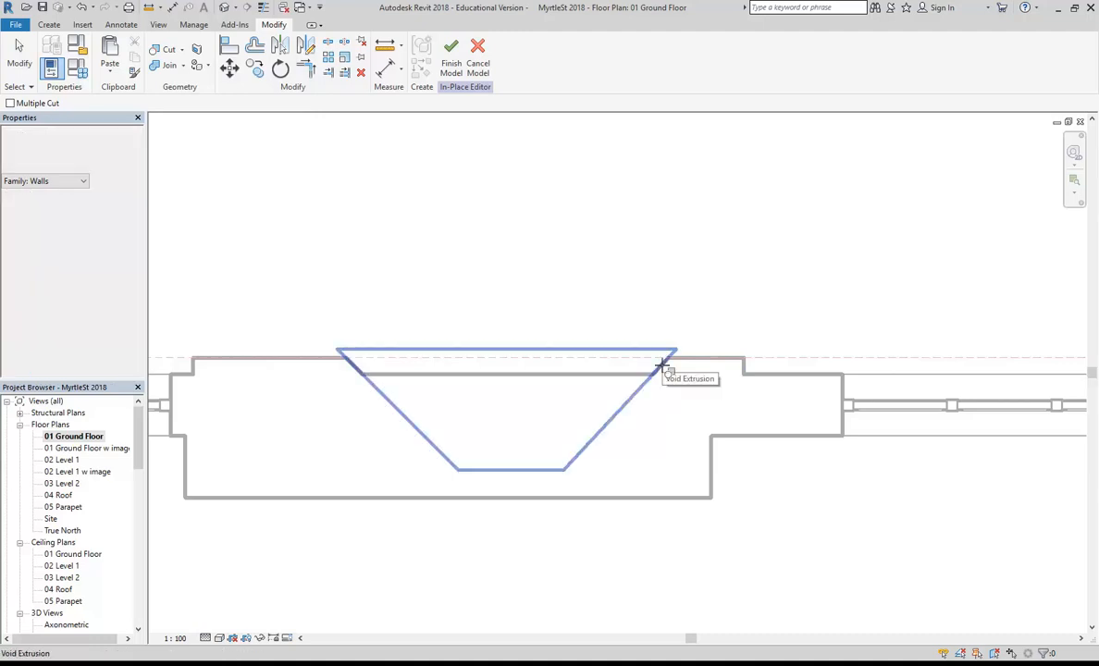
pyautogui.click(662, 363)
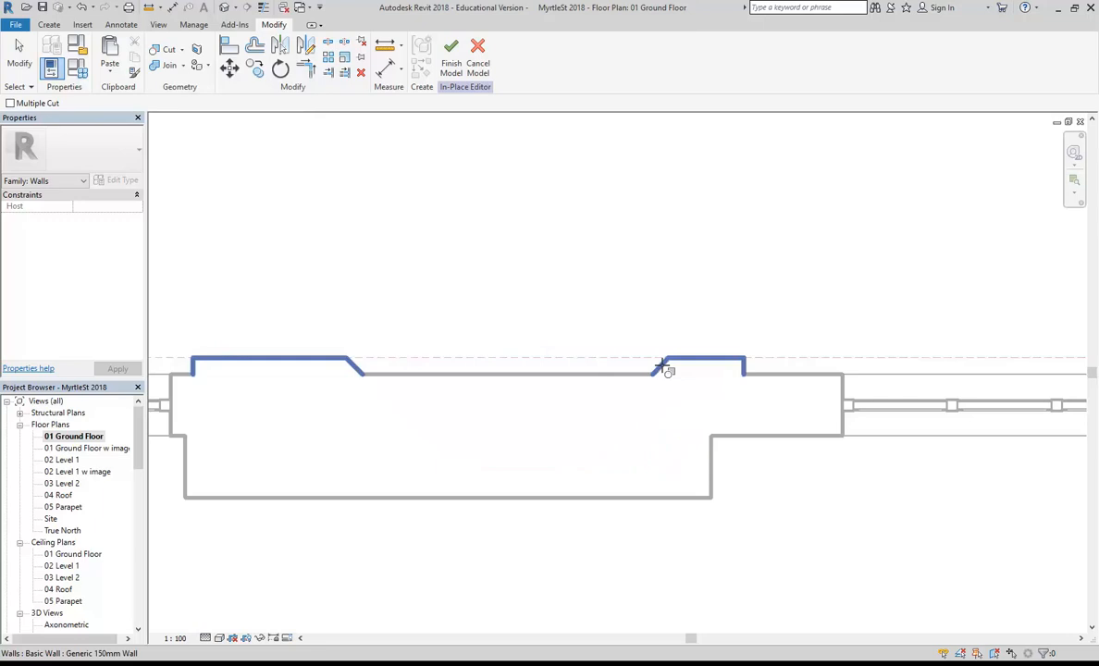
pyautogui.click(547, 497)
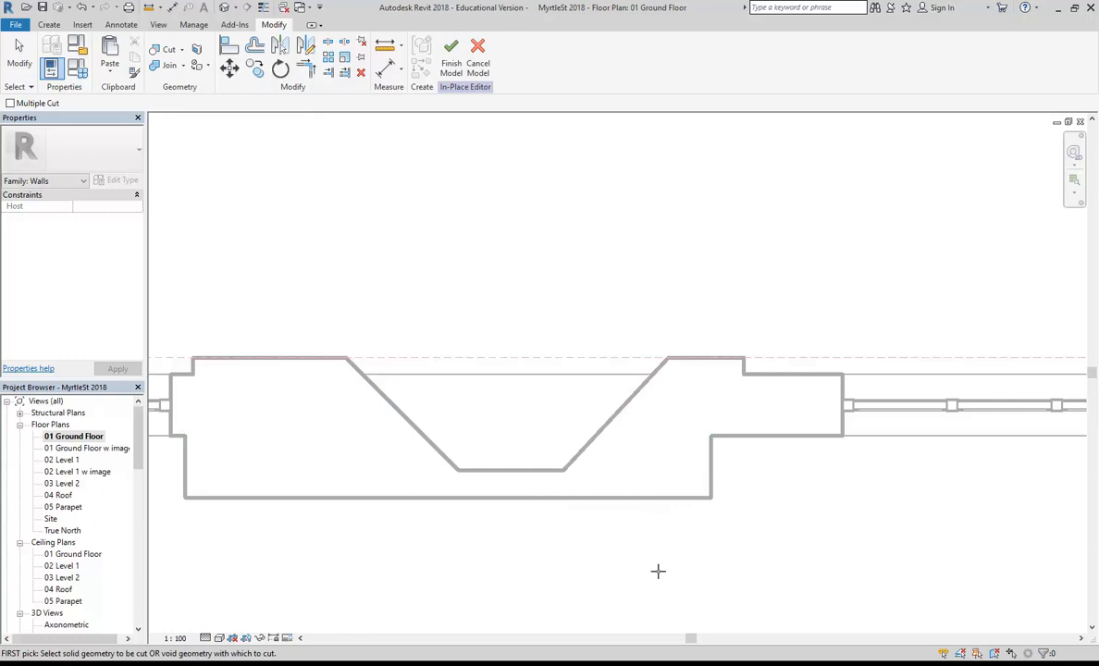
# - Open the {3D} view, finish the in-place model with the entrance void, and accept the host-cutting warning without deleting the instance
pyautogui.moveTo(135, 433); pyautogui.dragTo(135, 482)
pyautogui.doubleClick(51, 553)
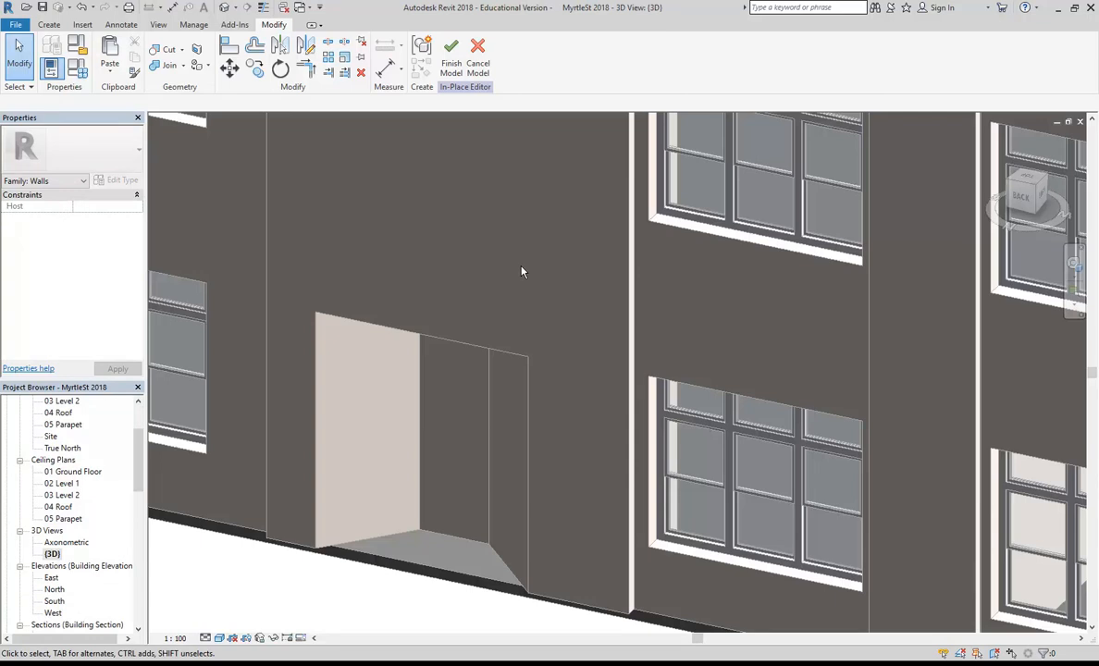
pyautogui.moveTo(521, 267); pyautogui.dragTo(556, 220, button='middle')
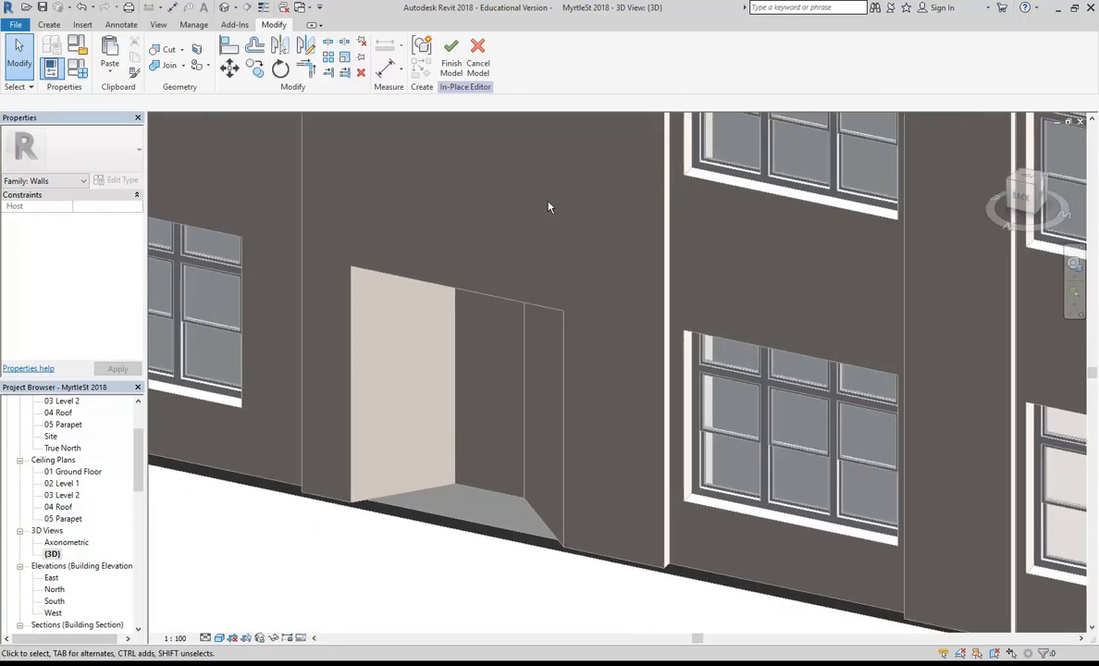
pyautogui.click(451, 61)
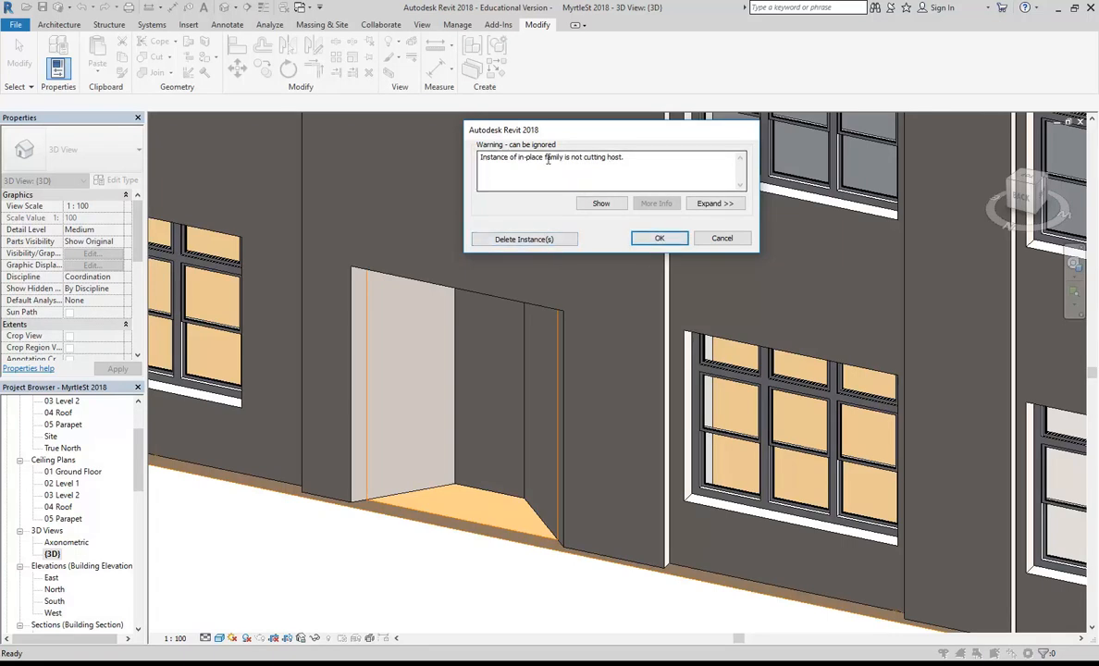
pyautogui.click(640, 159)
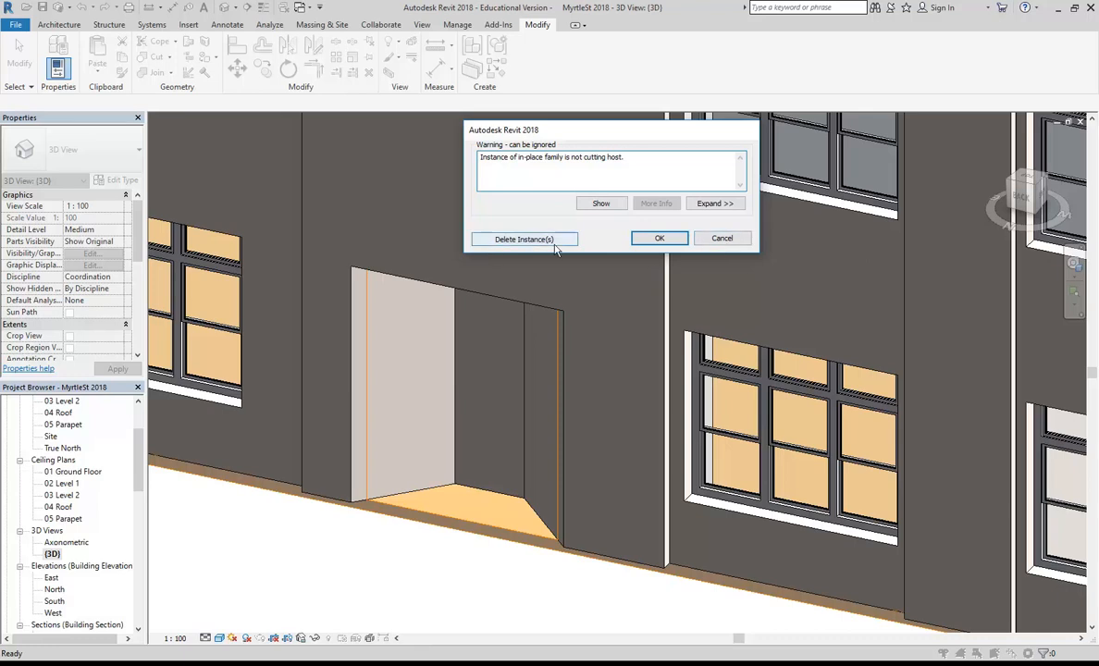
pyautogui.click(657, 240)
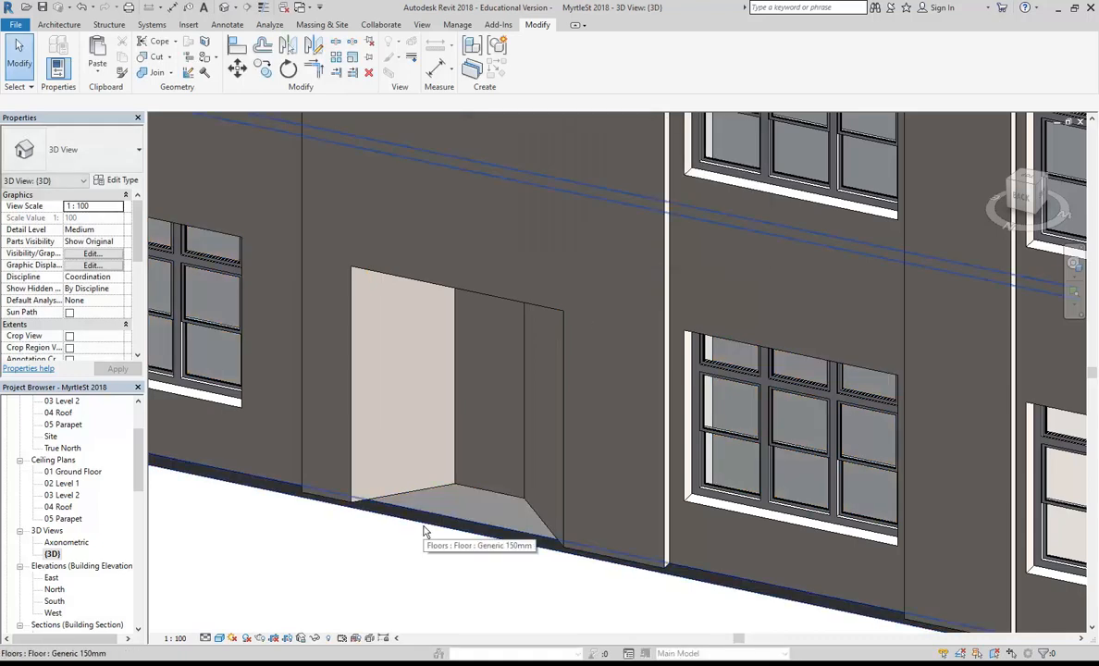
# - Place an M_Single-Flush 0813 x 2134mm door in the wall behind the entrance recess on the 01 Ground Floor plan
pyautogui.scroll(2, 393, 571)
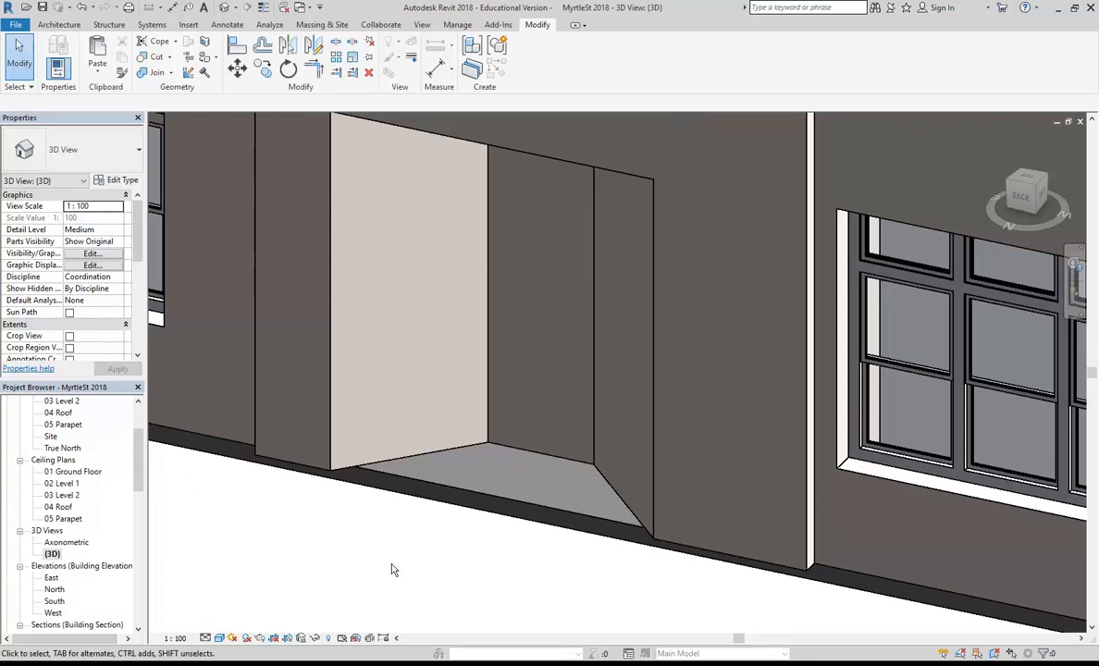
pyautogui.scroll(-4, 375, 523)
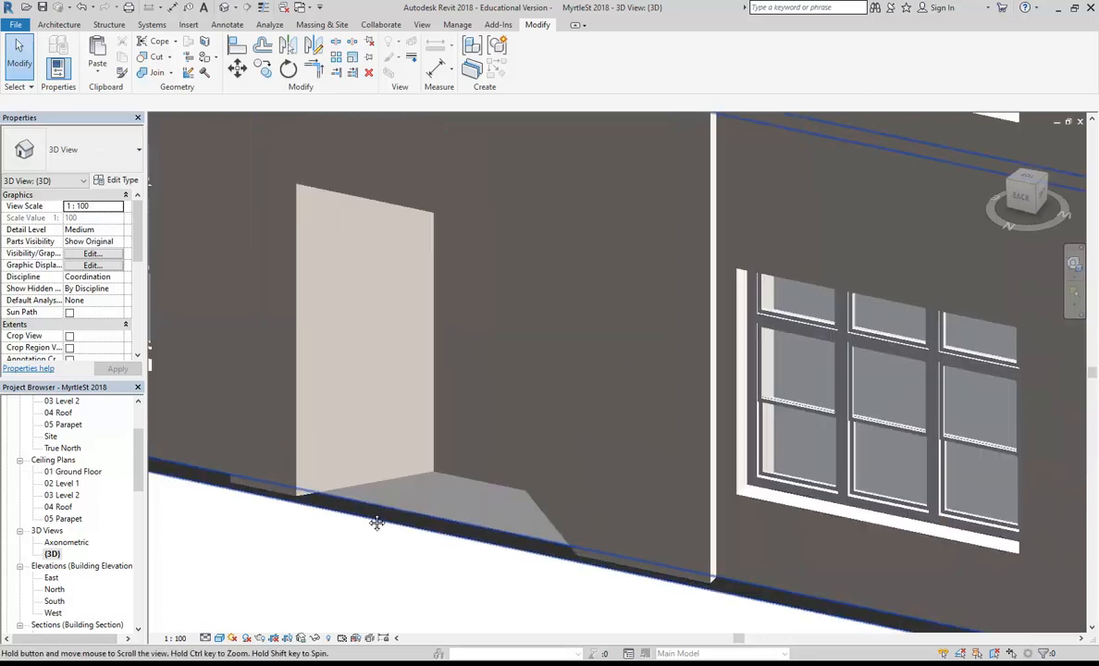
pyautogui.scroll(3, 130, 425)
pyautogui.doubleClick(73, 436)
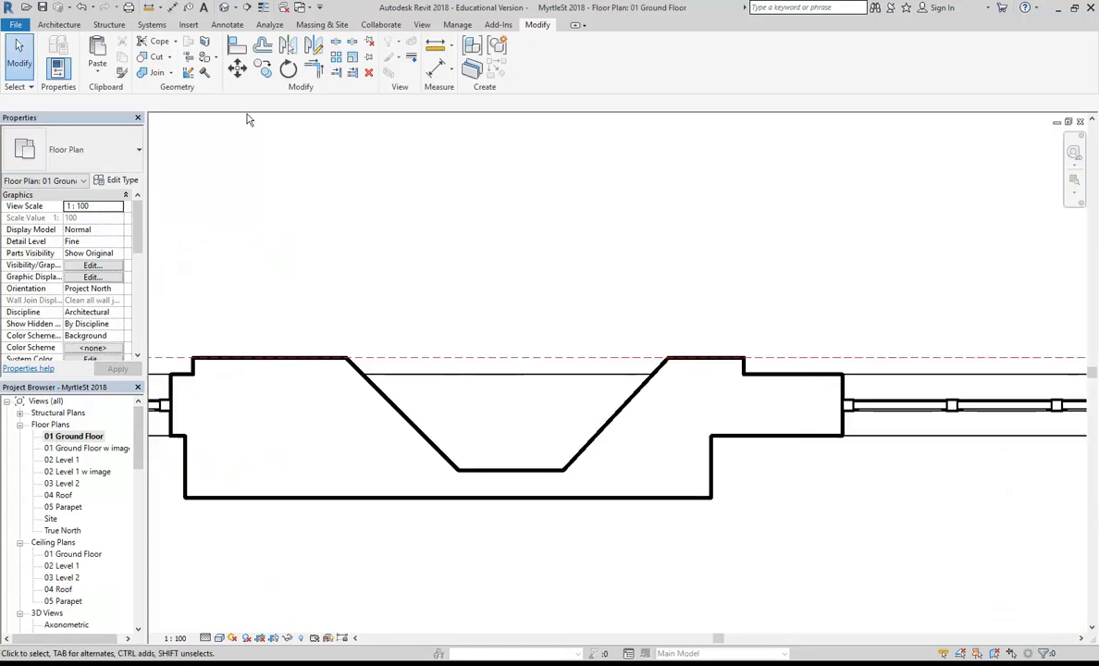
pyautogui.click(61, 25)
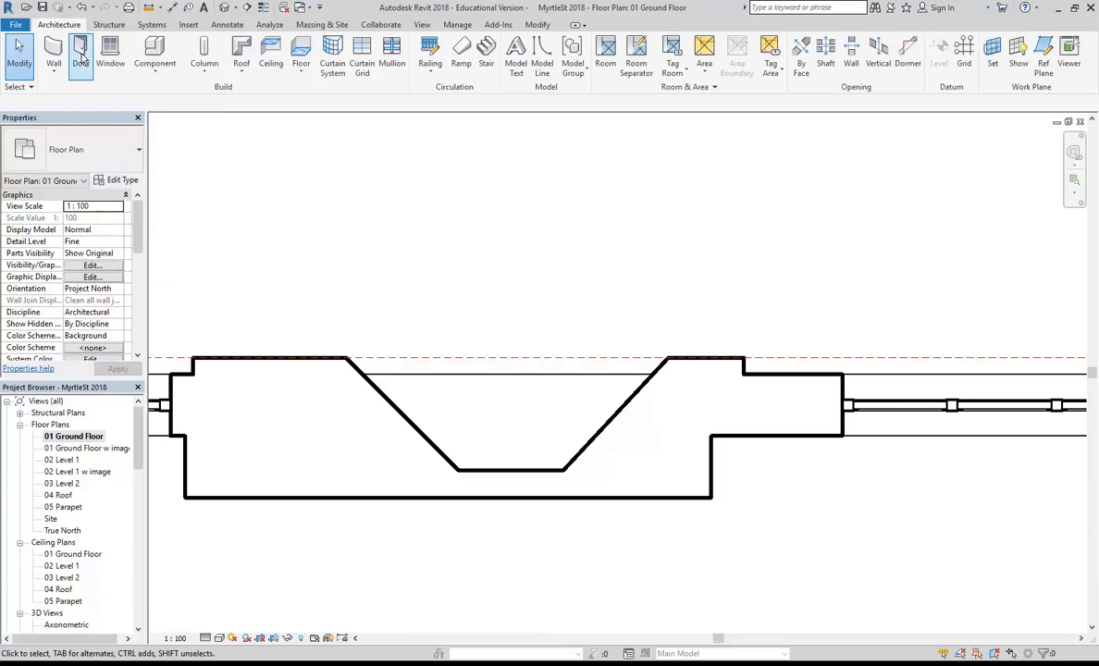
pyautogui.click(81, 55)
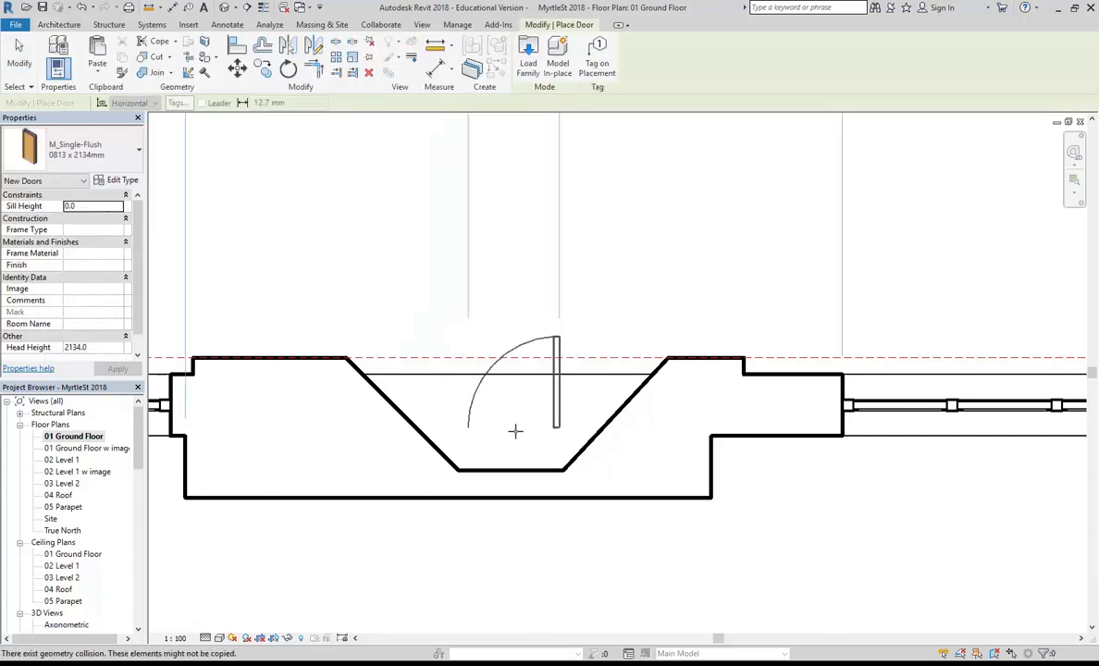
pyautogui.moveTo(507, 503); pyautogui.dragTo(489, 448, button='middle')
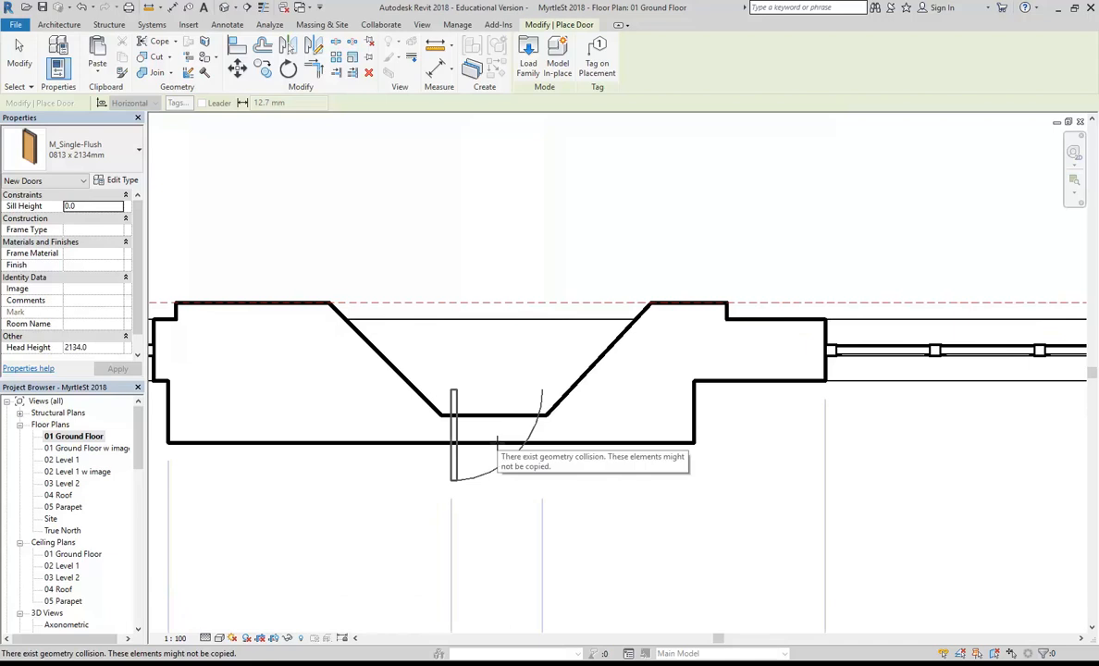
pyautogui.click(497, 442)
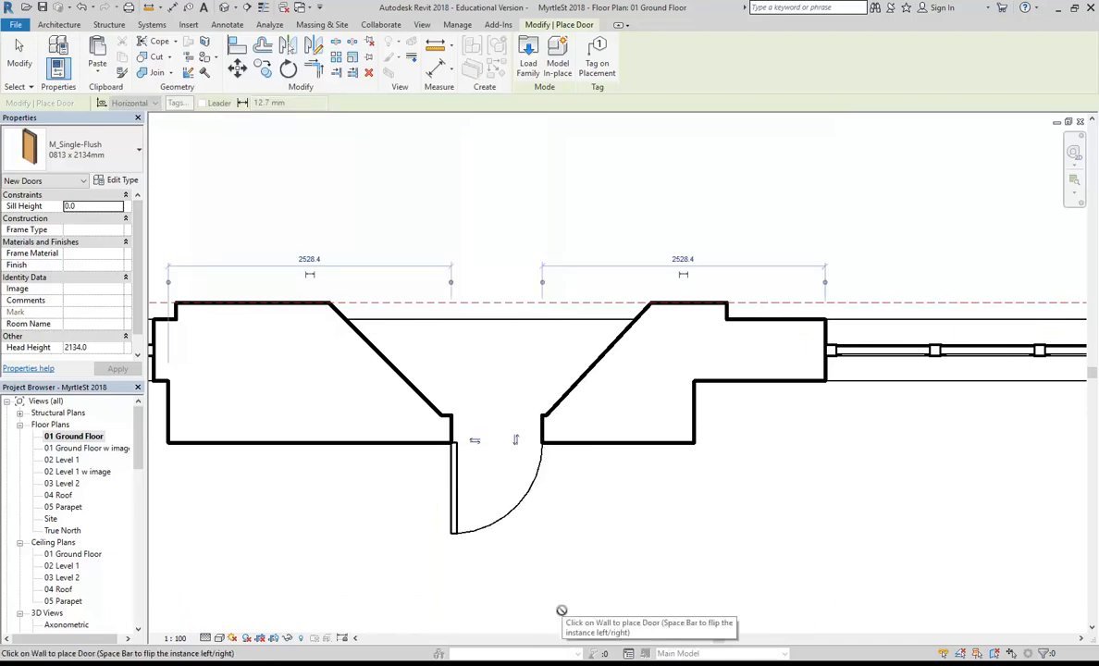
pyautogui.rightClick(437, 185)
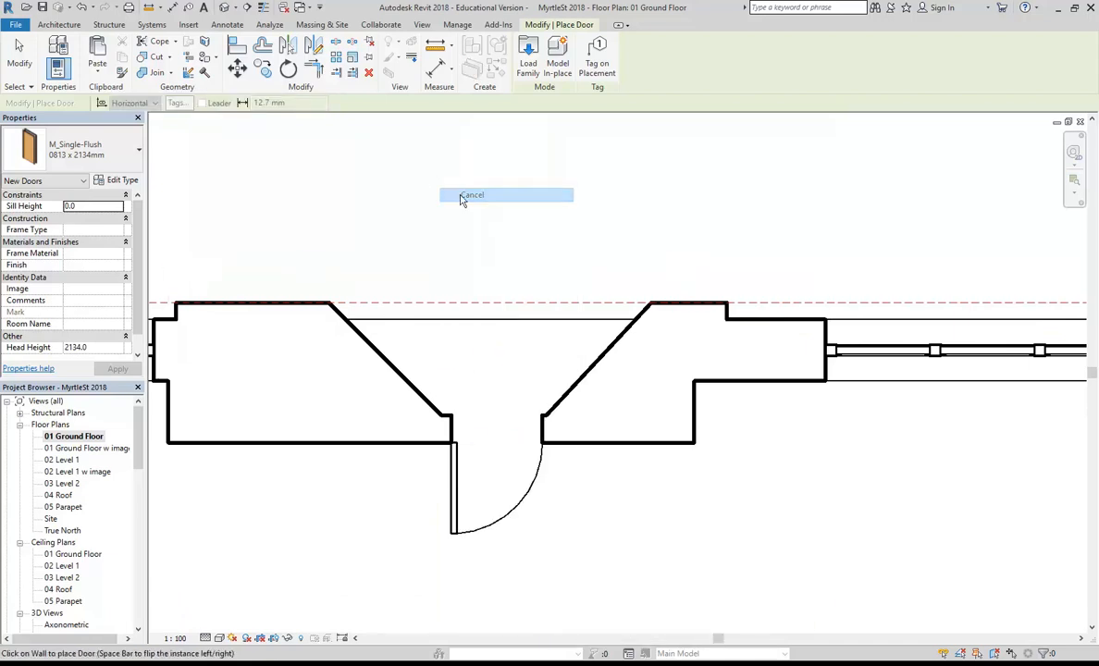
pyautogui.click(458, 192)
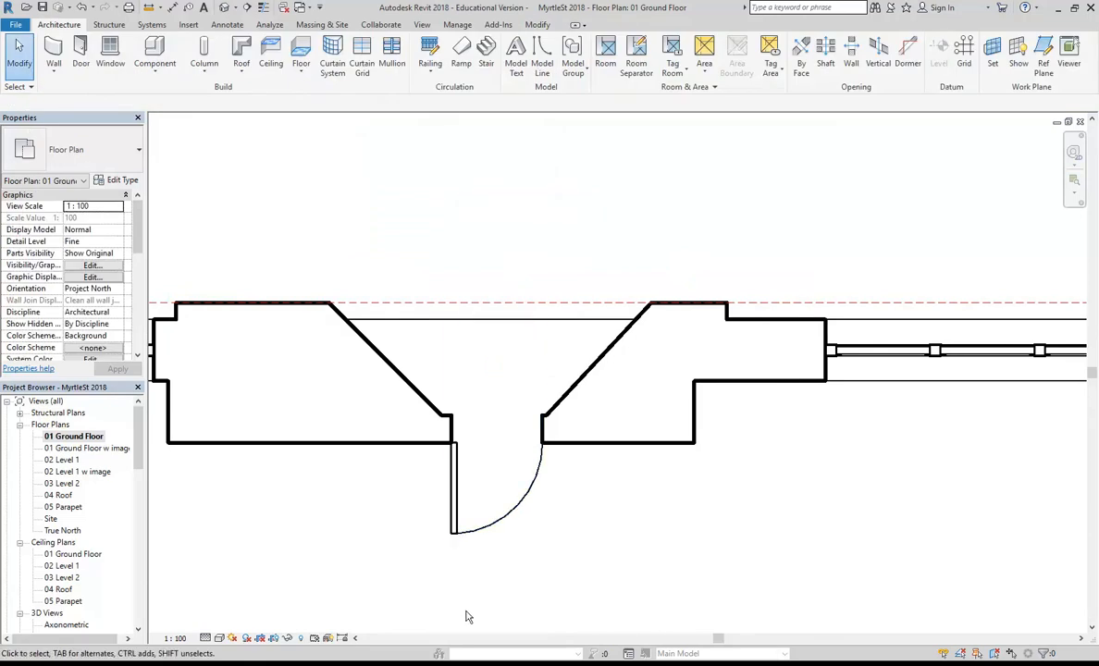
# - Flip the entrance door's hinge side to the right-hand jamb on the plan
pyautogui.click(512, 519)
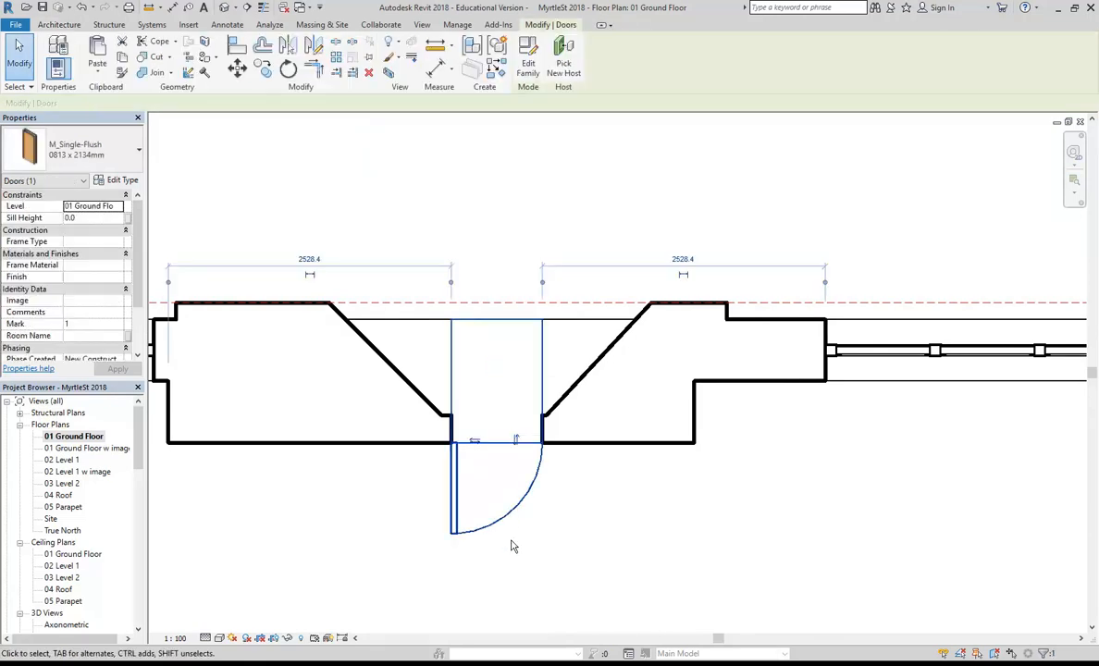
pyautogui.click(474, 443)
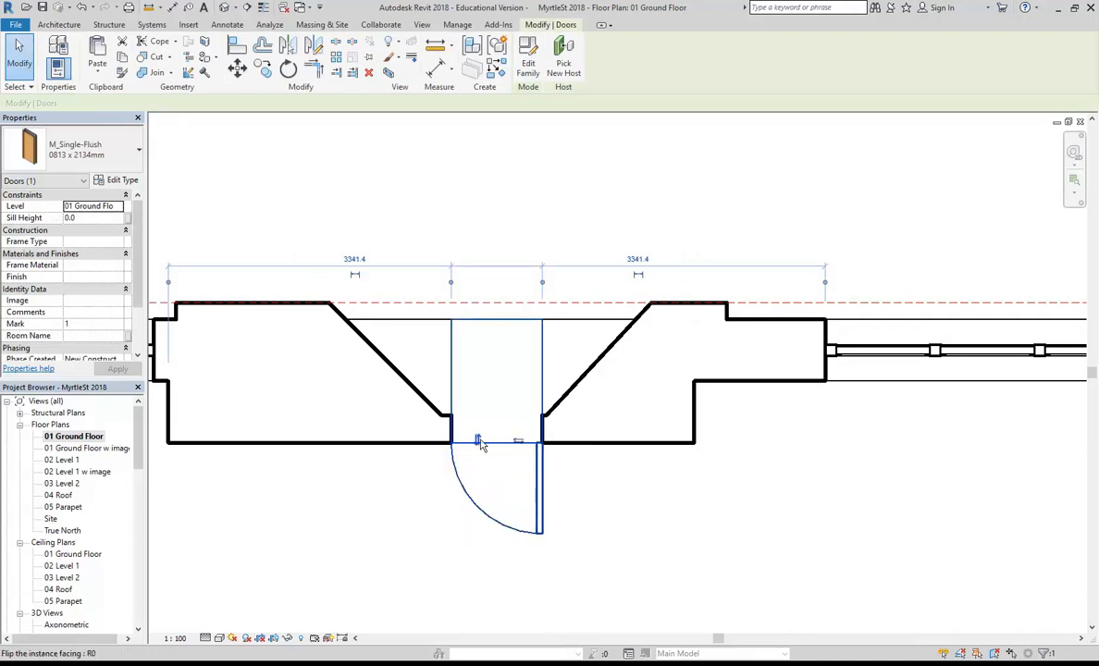
# - Try flipping the entrance door's facing so it swings outward, and return it to opening into the stairwell
pyautogui.click(477, 443)
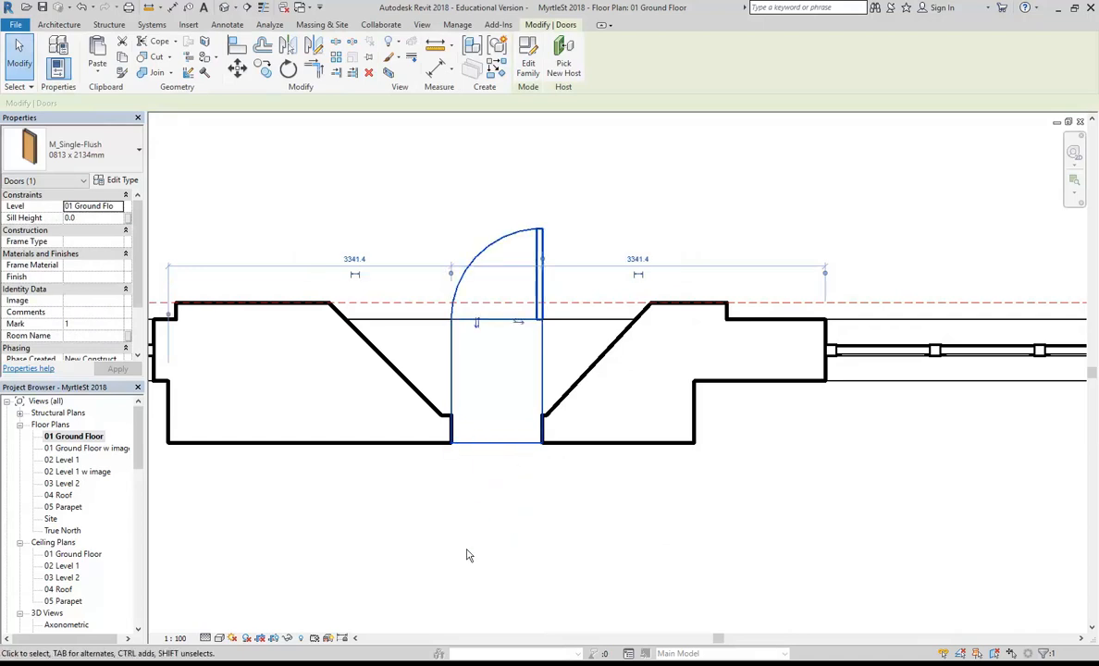
pyautogui.click(476, 325)
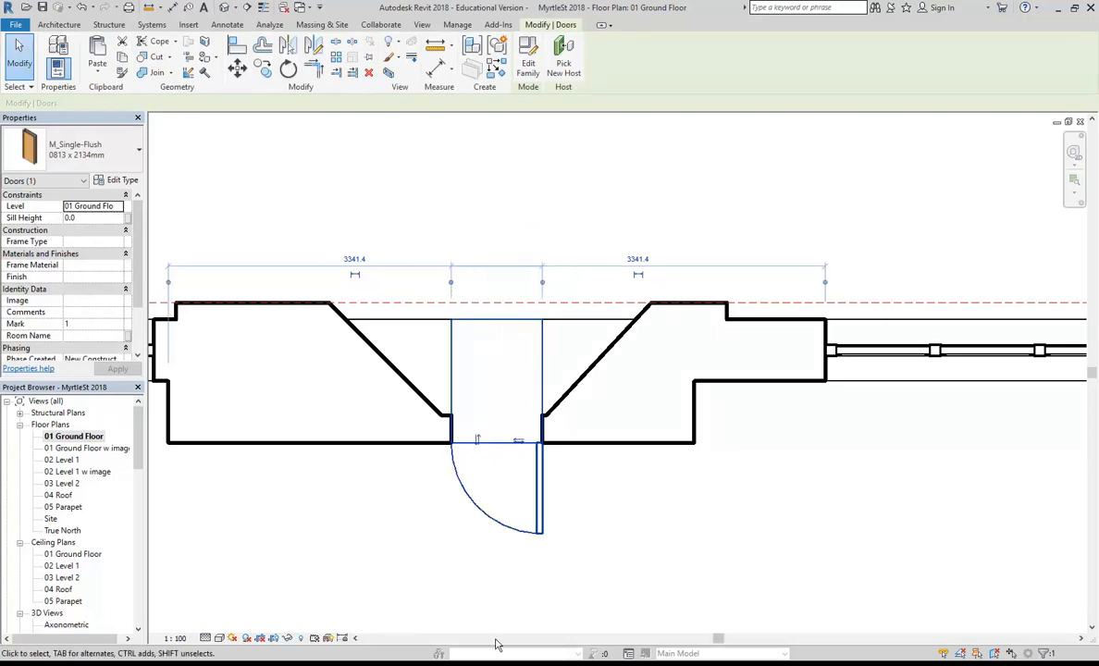
pyautogui.click(478, 441)
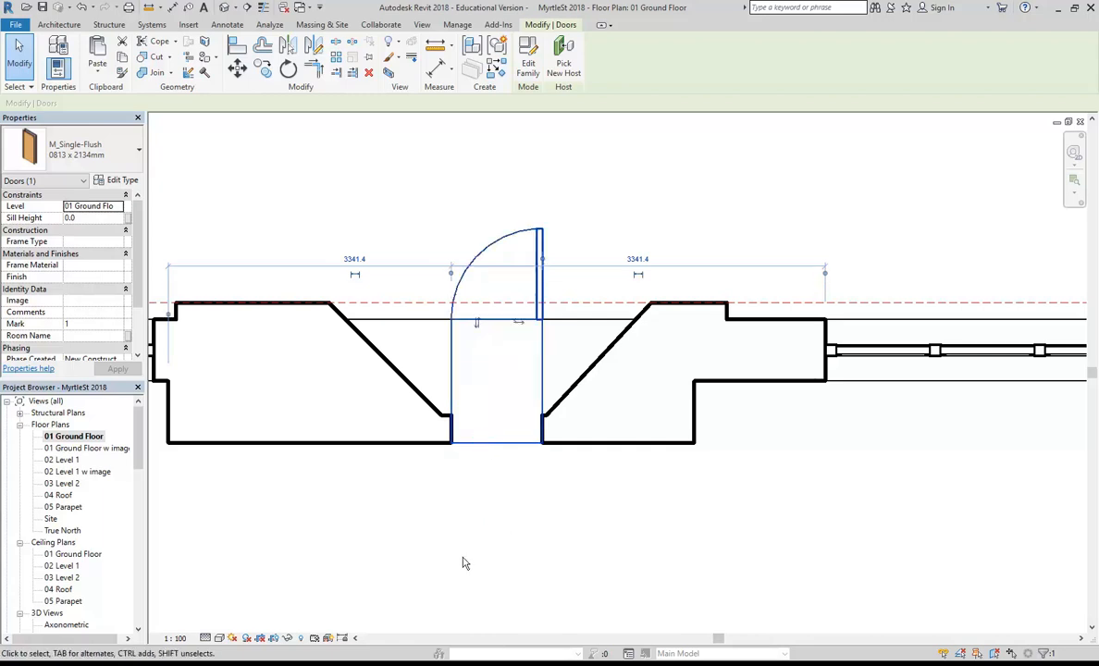
pyautogui.click(474, 323)
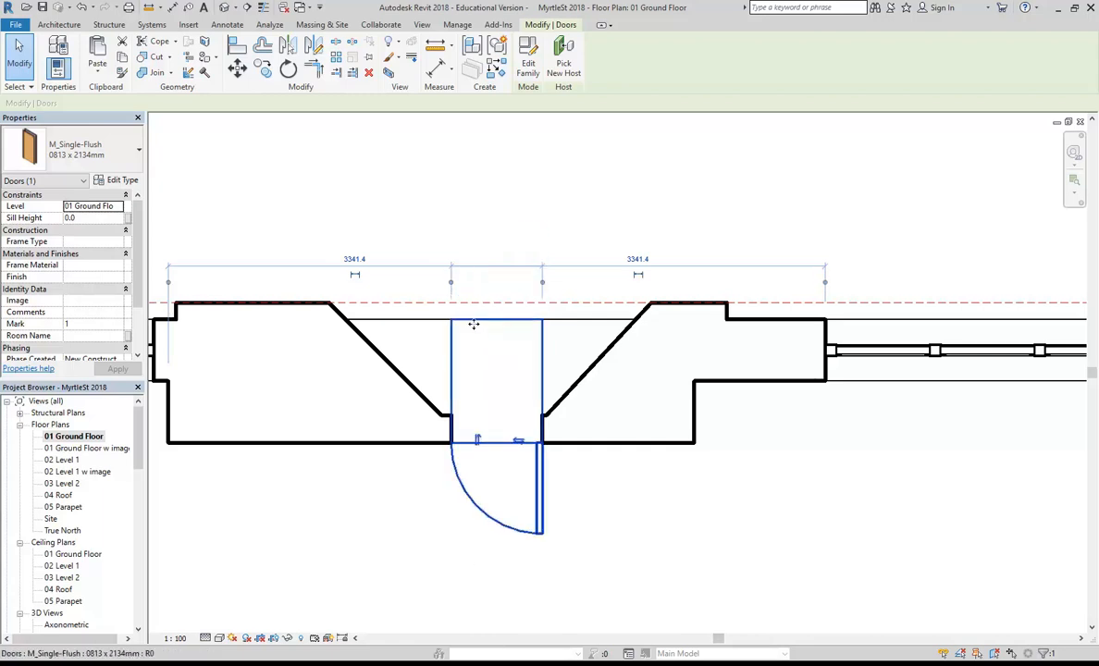
pyautogui.click(373, 551)
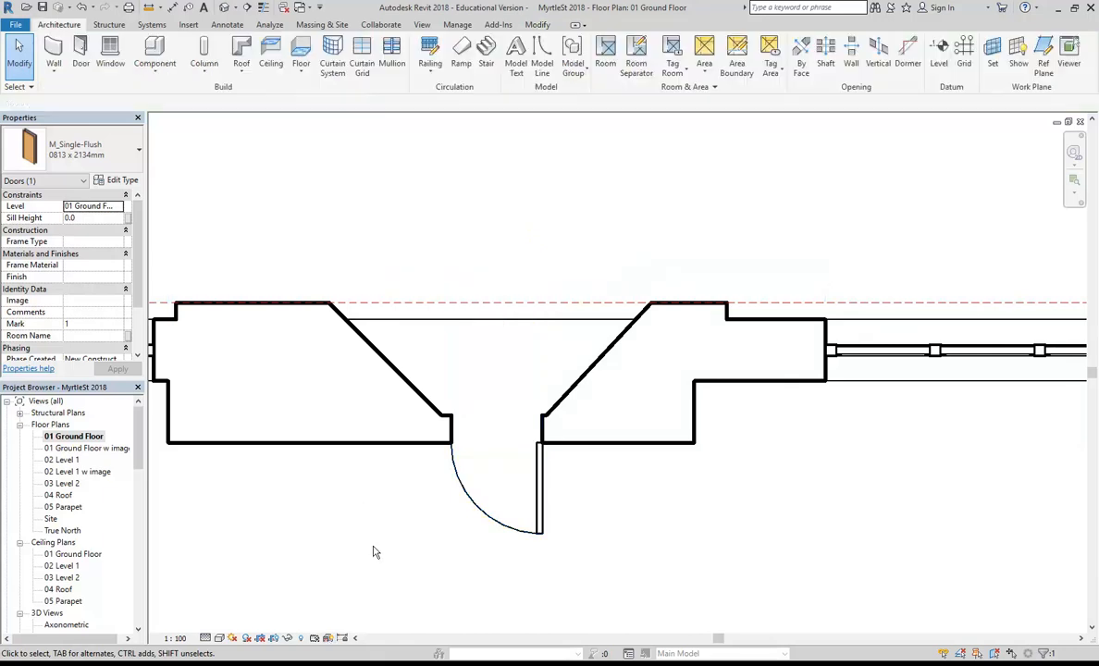
# - Compare the door with the drawing on the 01 Ground Floor w image plan, and check the entrance in the browser's Buckland Street Street View
pyautogui.doubleClick(88, 448)
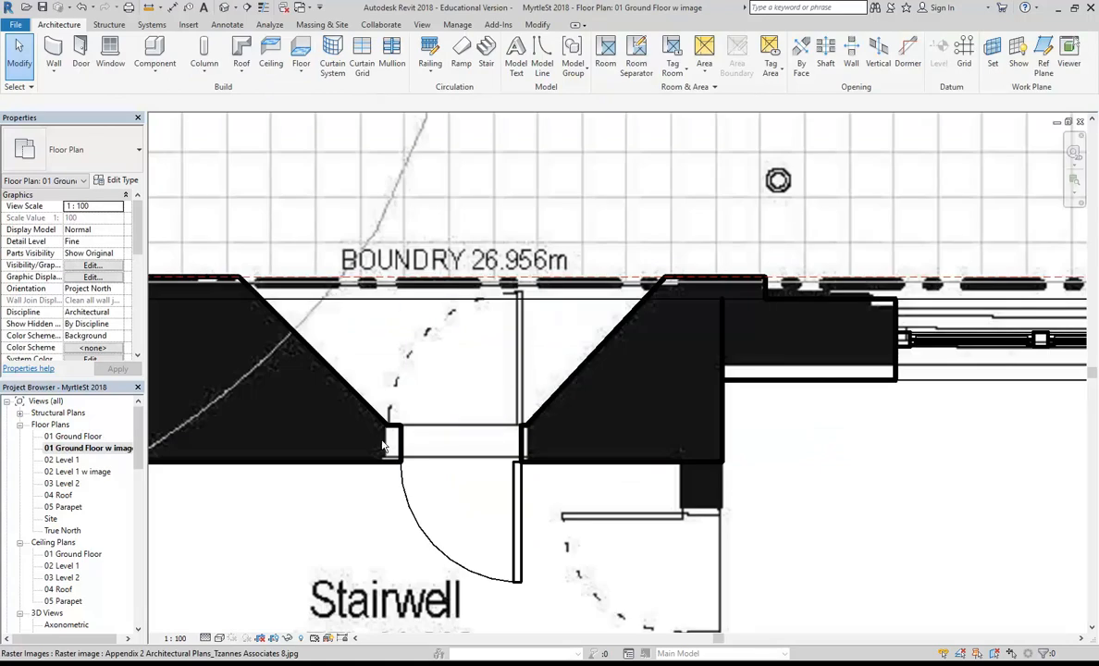
pyautogui.click(511, 556)
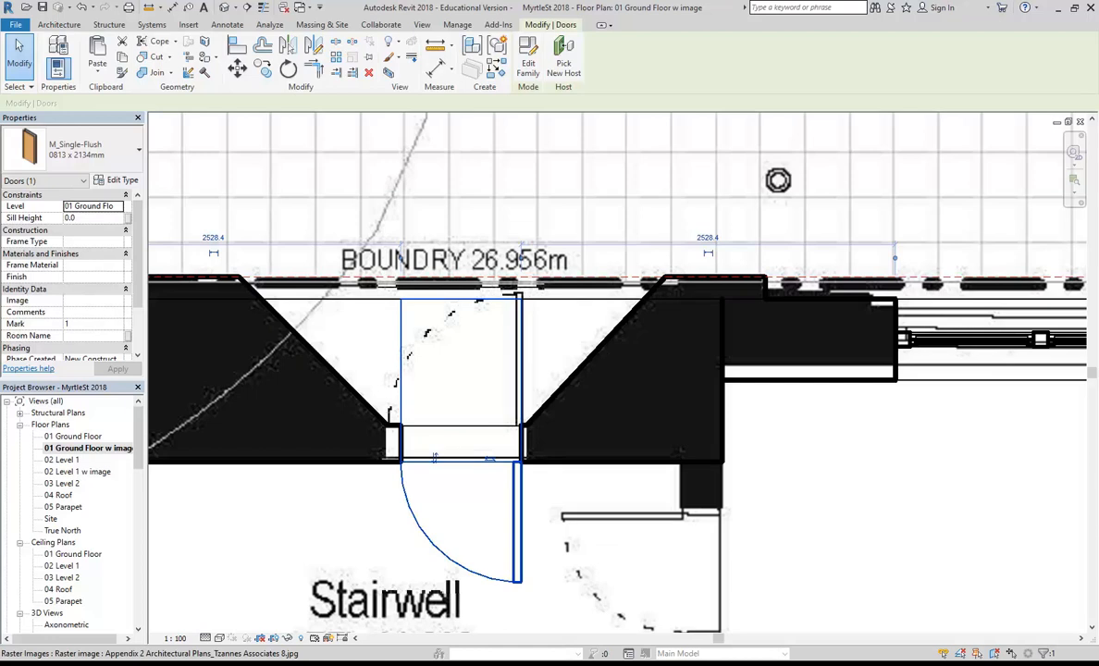
pyautogui.click(587, 597)
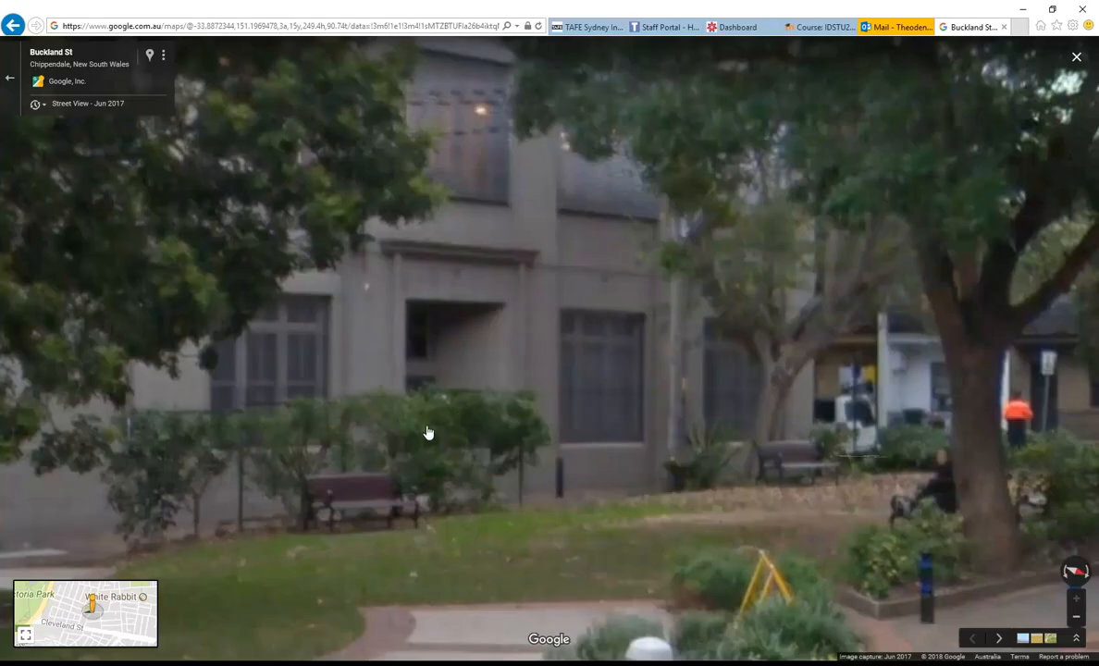
pyautogui.moveTo(445, 429)
pyautogui.mouseDown()
pyautogui.moveTo(336, 387)
pyautogui.moveTo(439, 407)
pyautogui.mouseUp()
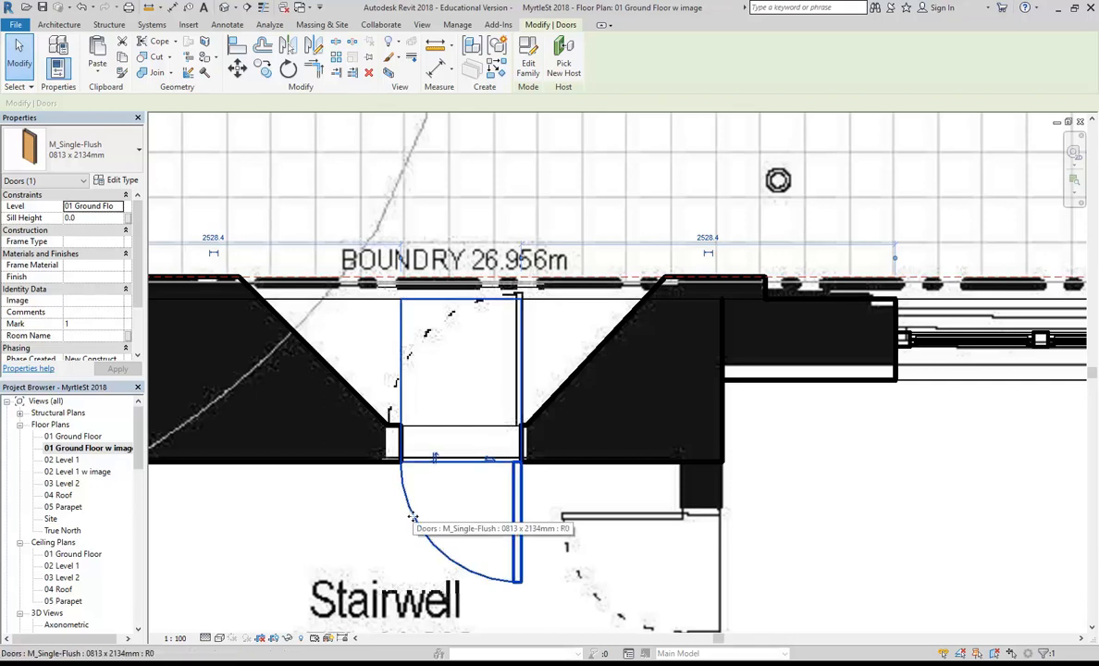
# - Try hinging the entrance door on the opposite jamb in Revit's 01 Ground Floor w image plan, flip it back, and clear the selection
pyautogui.click(490, 460)
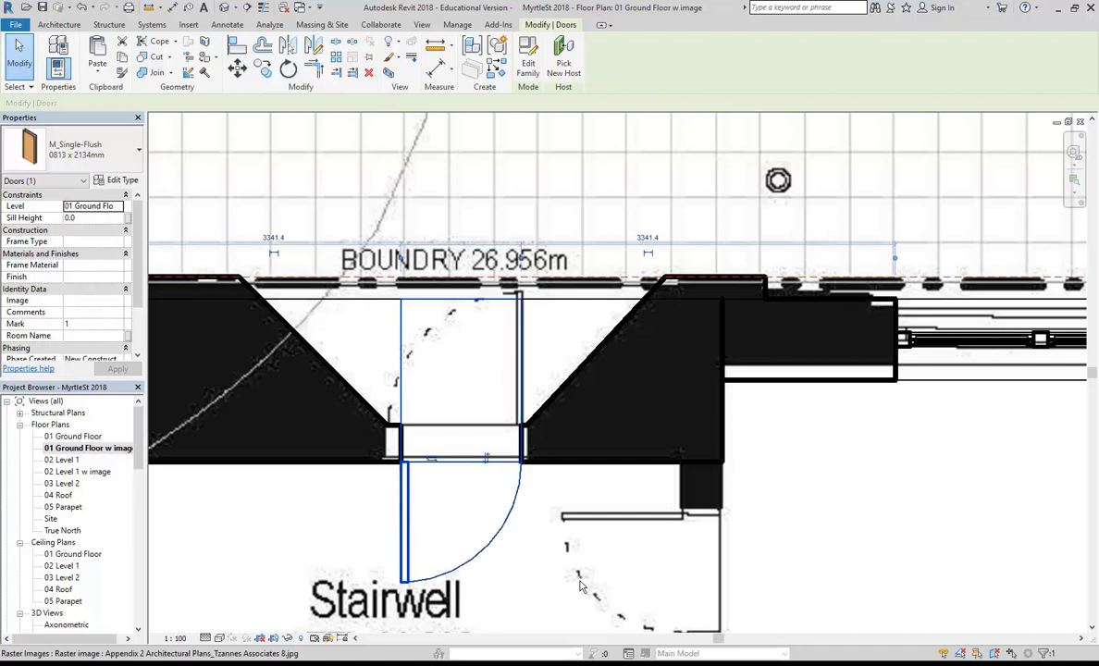
pyautogui.click(434, 462)
pyautogui.scroll(-1, 419, 521)
pyautogui.moveTo(419, 521); pyautogui.dragTo(476, 485, button='middle')
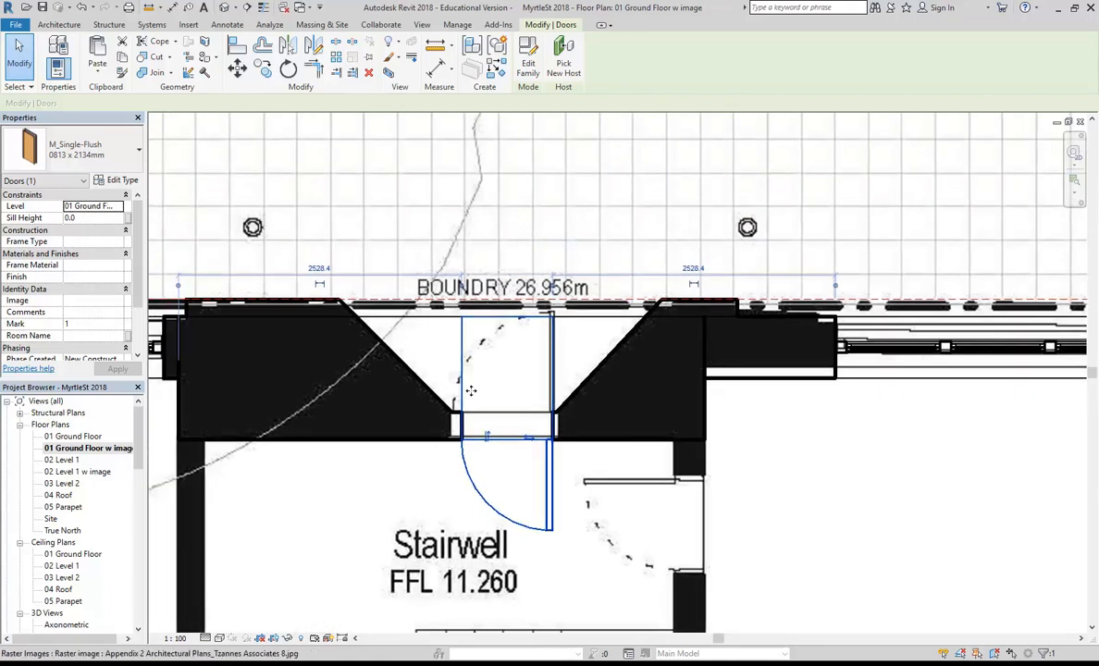
pyautogui.rightClick(393, 214)
pyautogui.click(431, 224)
pyautogui.rightClick(433, 230)
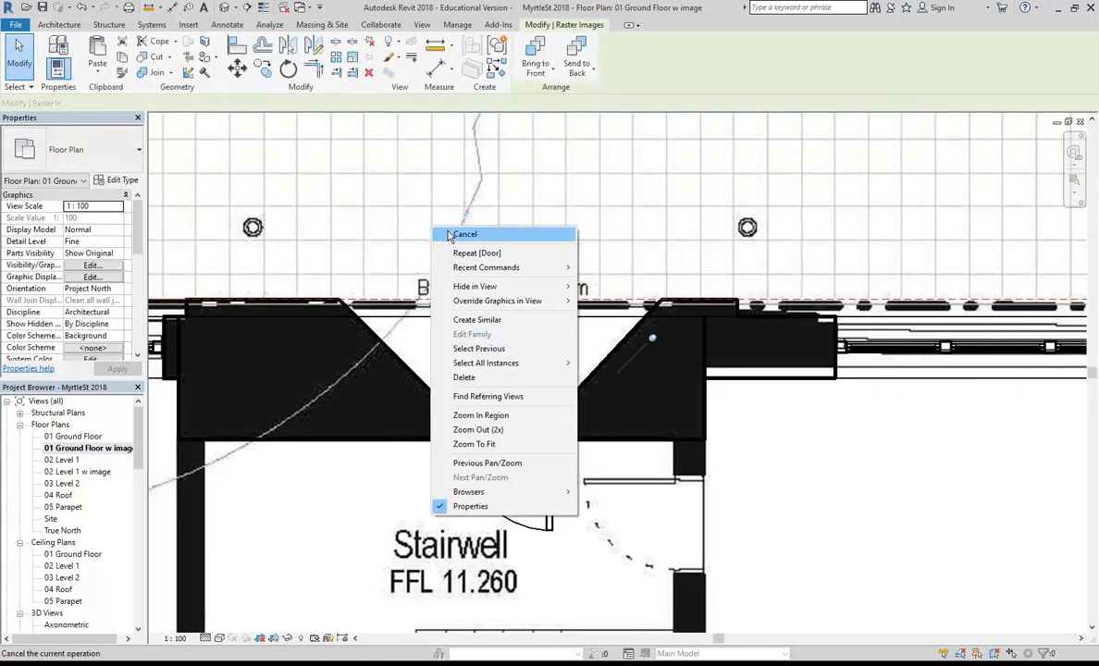
pyautogui.click(456, 234)
# - Open the {3D} view, select the entrance door, examine its frame in the recess, and look over its type properties
pyautogui.moveTo(364, 462); pyautogui.dragTo(316, 436, button='middle')
pyautogui.scroll(2, 491, 518)
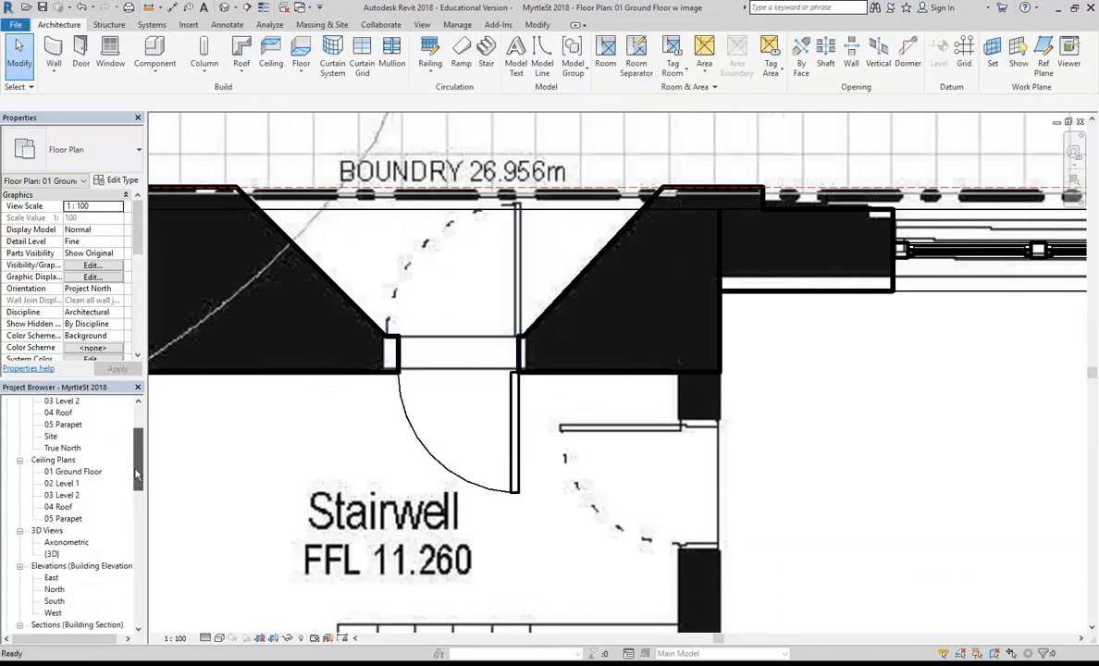
pyautogui.scroll(-4, 89, 472)
pyautogui.doubleClick(52, 507)
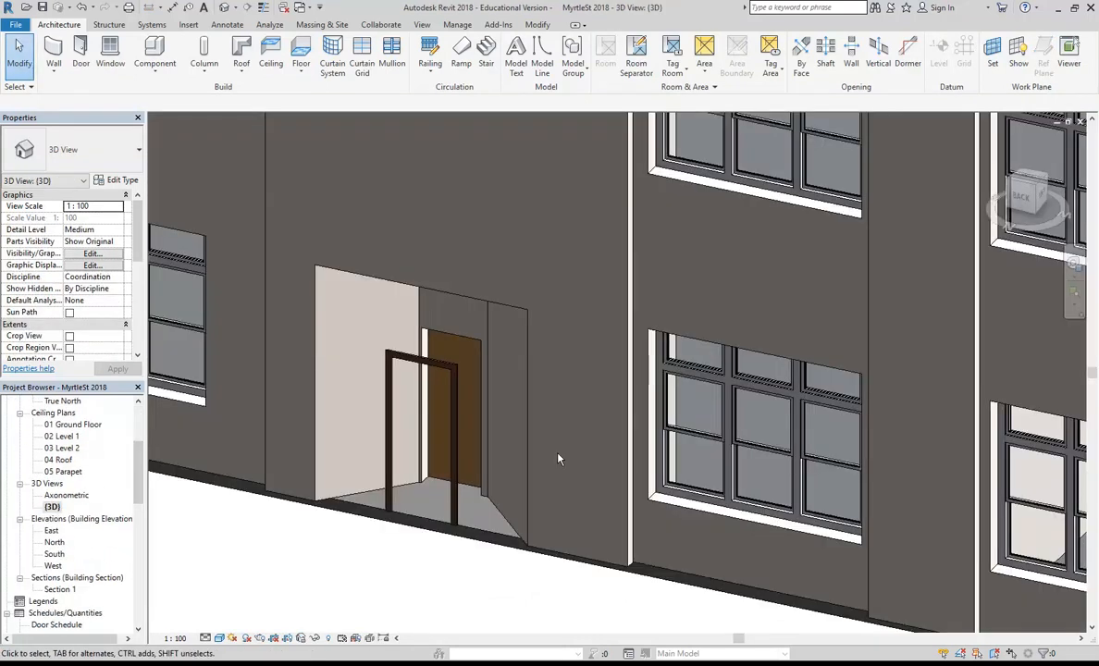
pyautogui.scroll(3, 346, 608)
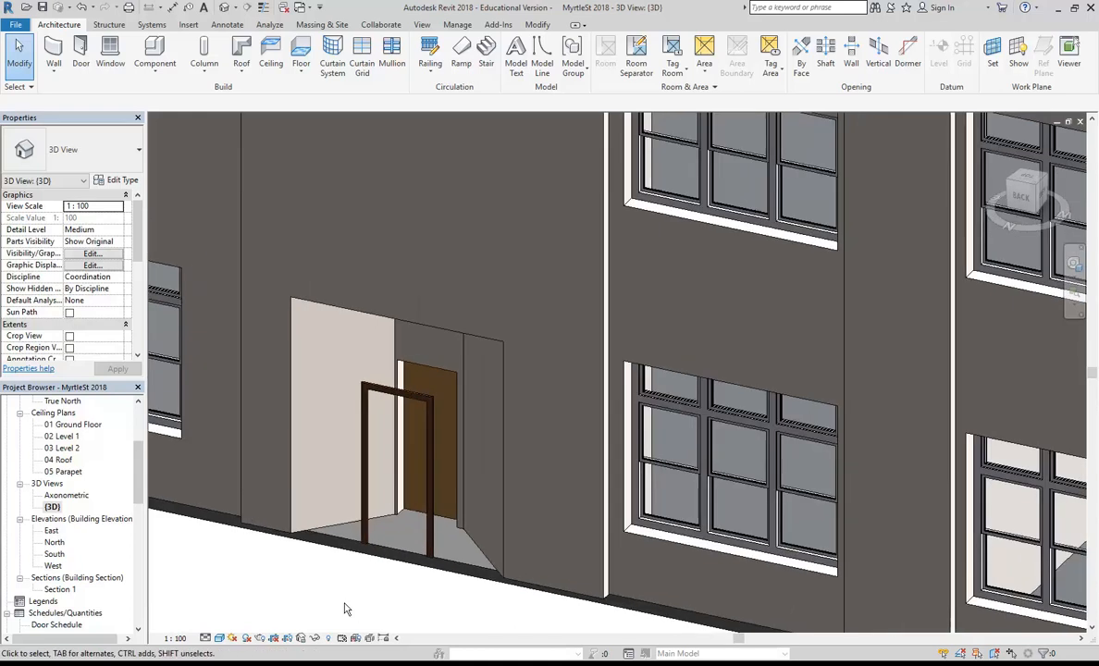
pyautogui.scroll(2, 346, 608)
pyautogui.click(439, 477)
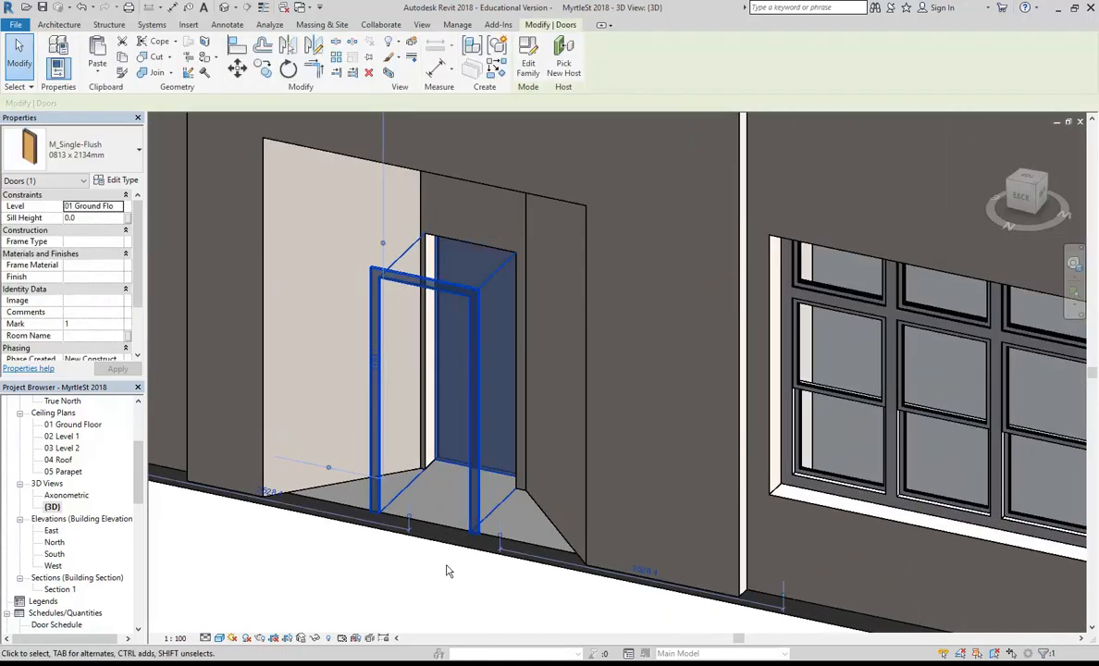
pyautogui.moveTo(449, 572); pyautogui.dragTo(407, 569, button='middle')
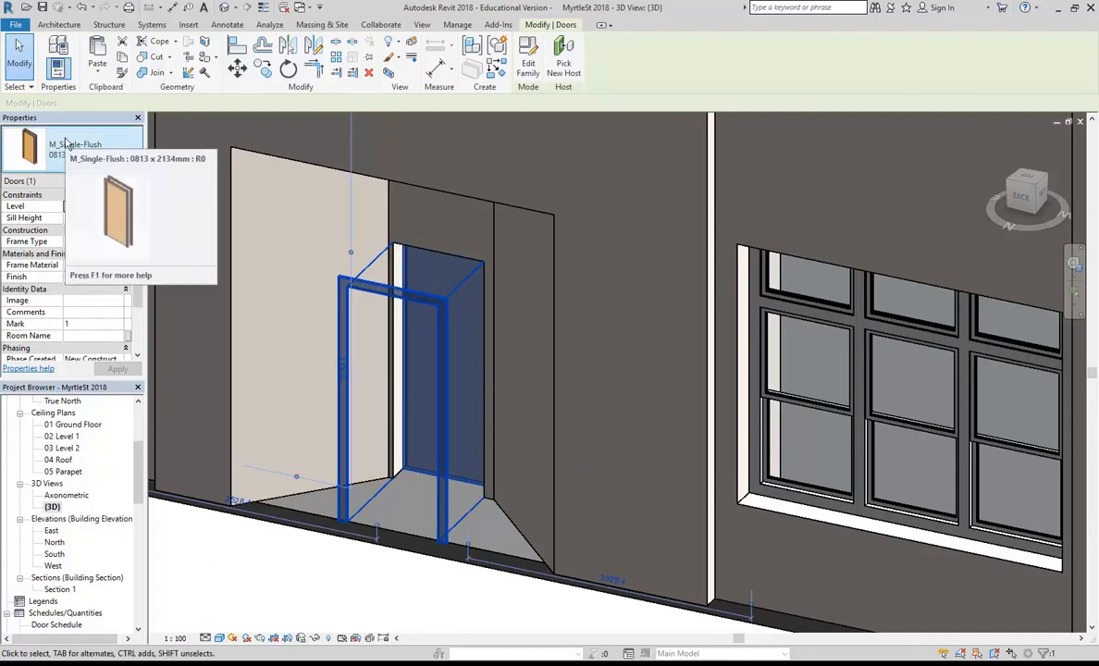
pyautogui.click(115, 179)
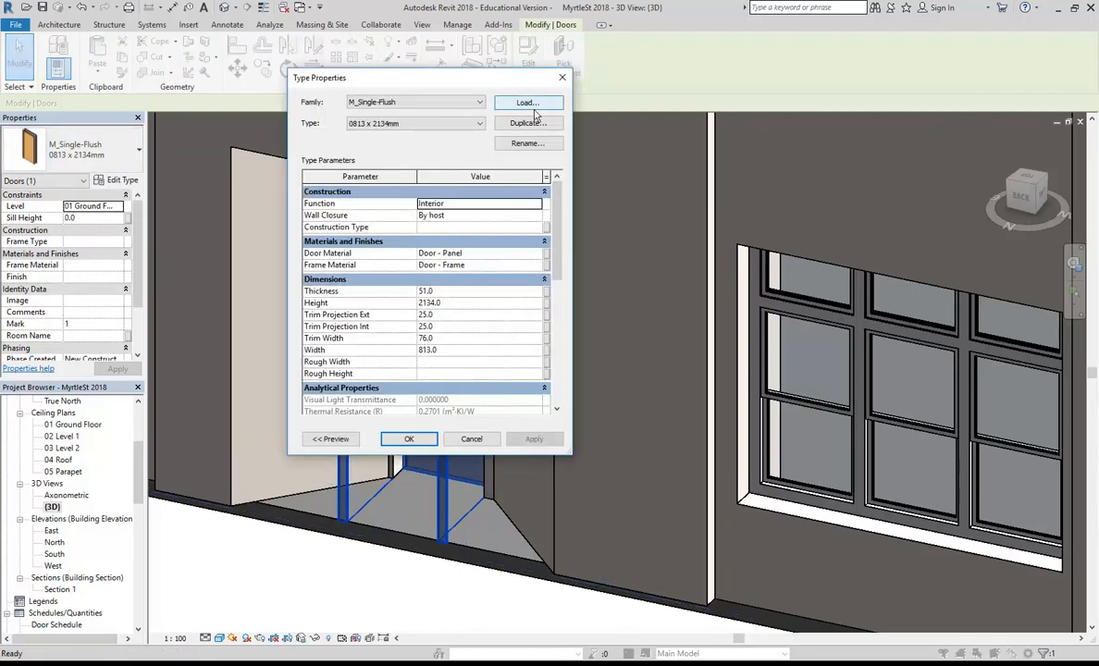
pyautogui.click(472, 439)
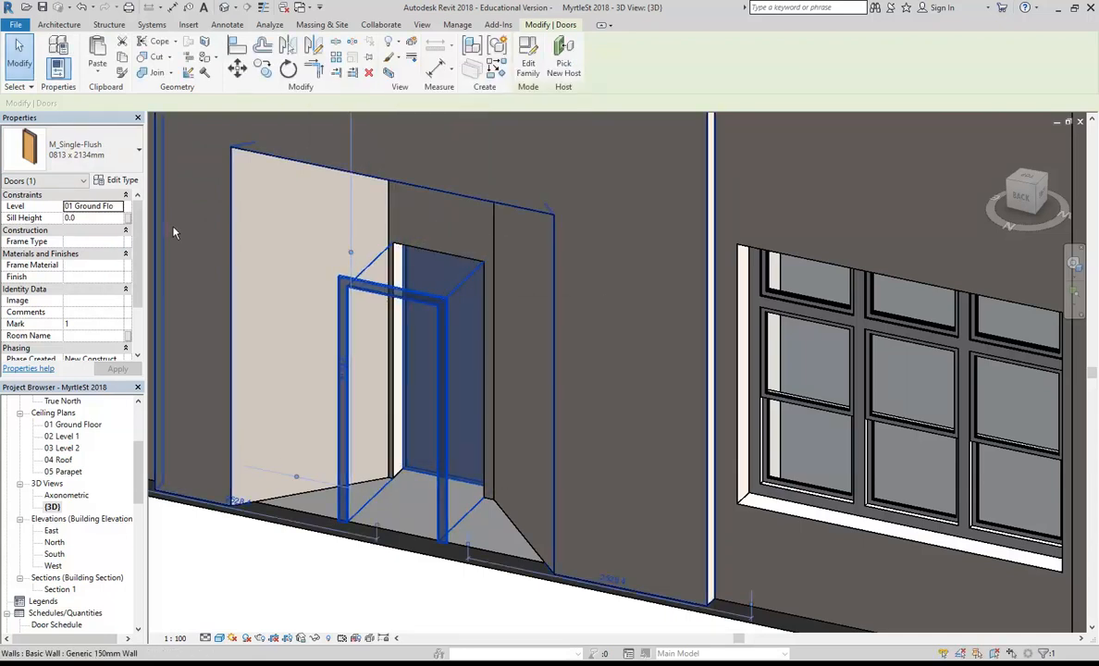
# - Start loading another family for the entrance door, add EDU_DC_InteriorDesign's Revit Library folder to the file dialog's shortcuts, and open it
pyautogui.click(115, 181)
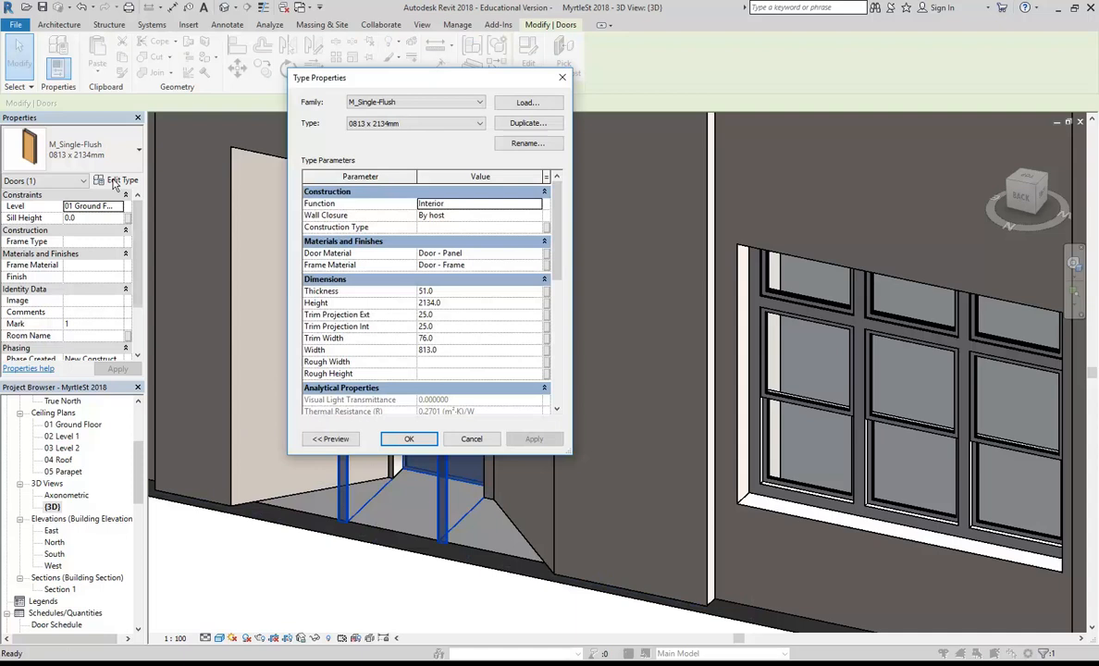
pyautogui.click(523, 104)
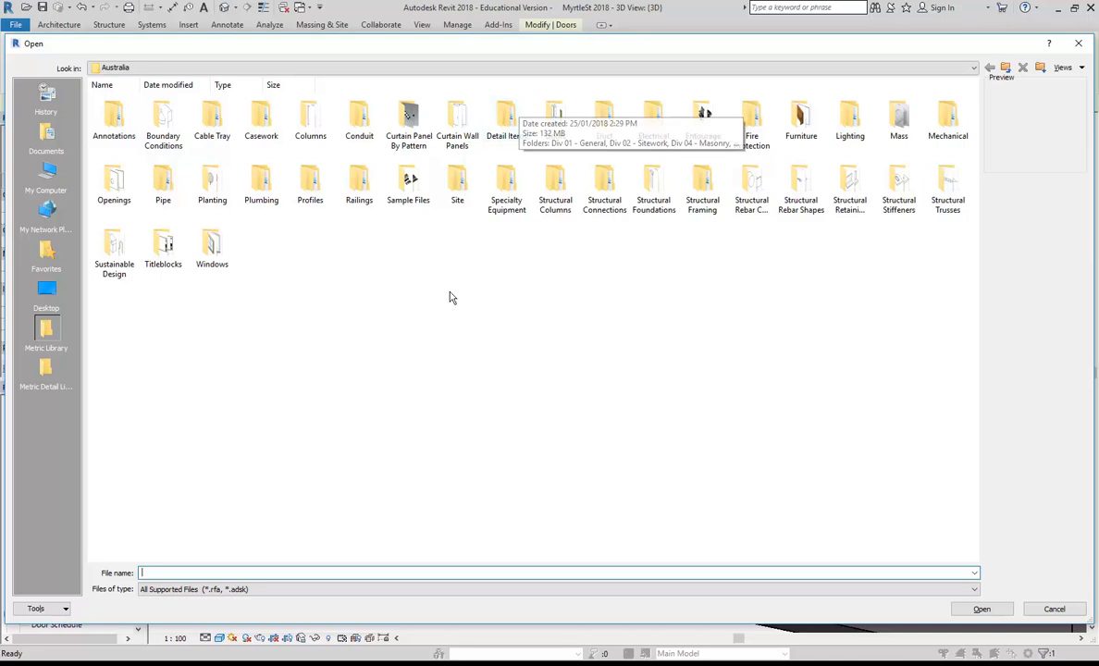
pyautogui.click(202, 69)
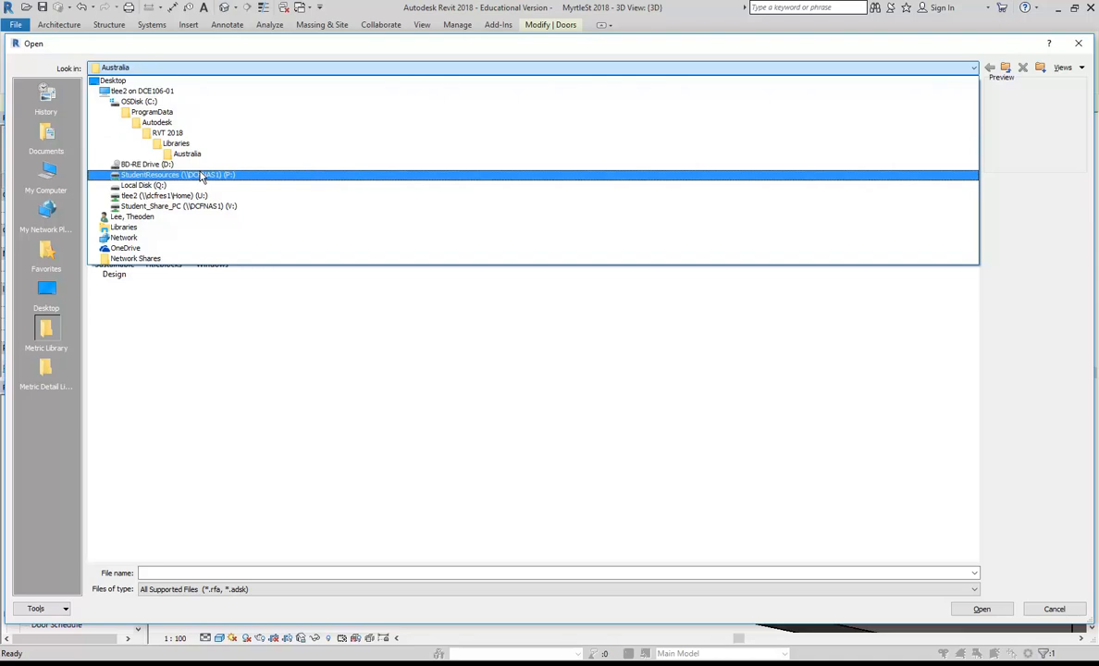
pyautogui.click(202, 176)
pyautogui.doubleClick(169, 119)
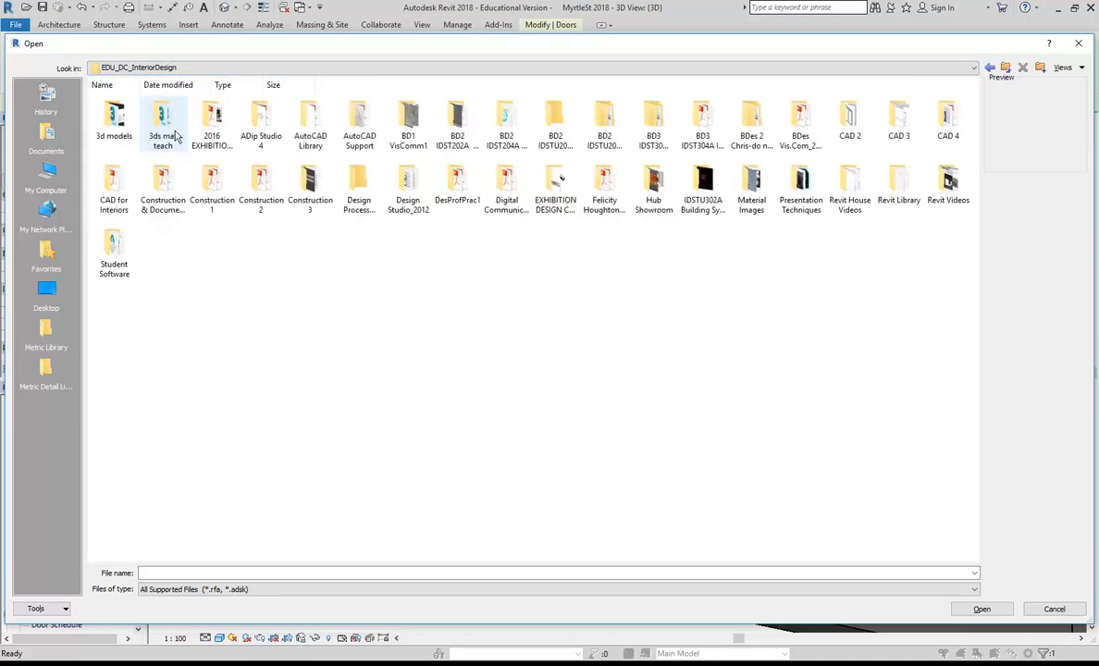
pyautogui.click(894, 182)
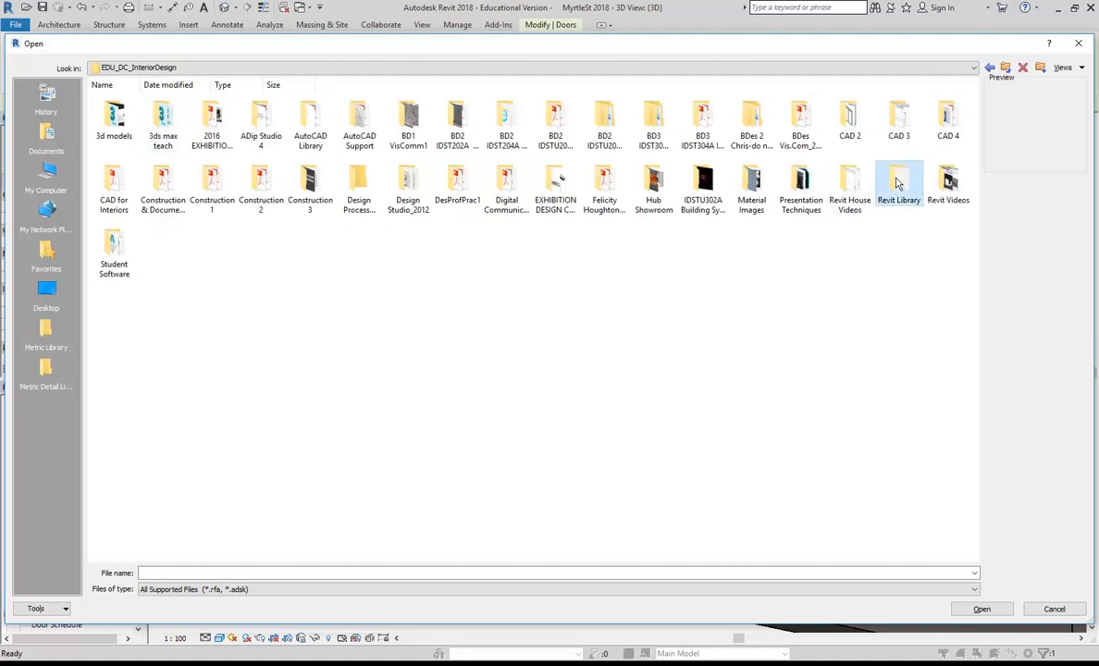
pyautogui.moveTo(906, 182); pyautogui.dragTo(41, 450)
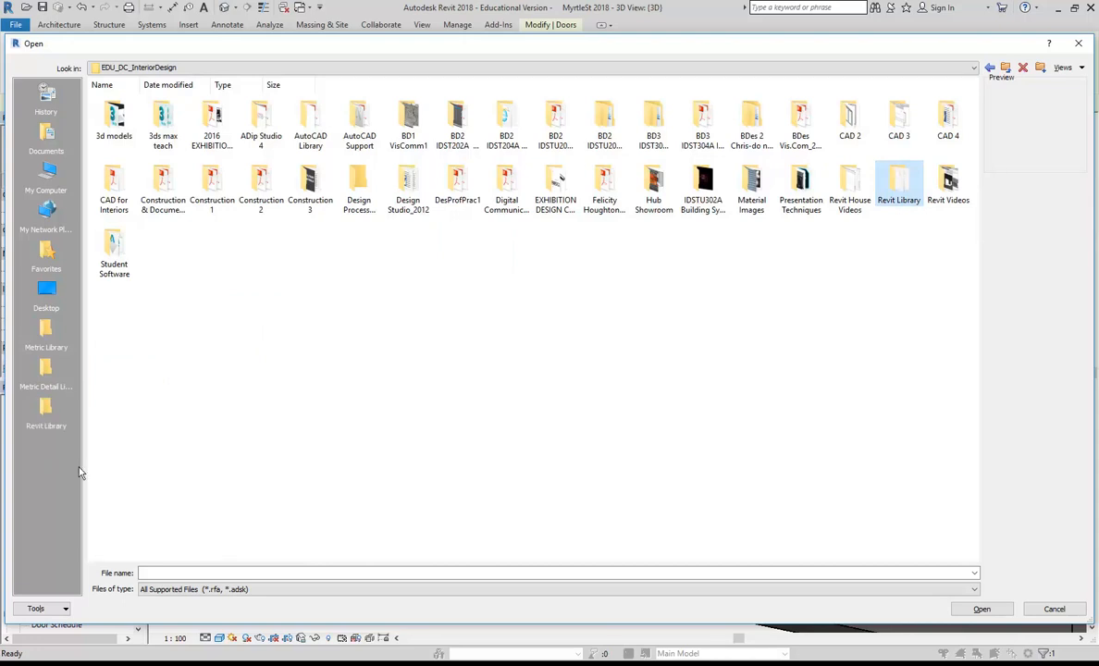
pyautogui.click(46, 374)
pyautogui.click(47, 413)
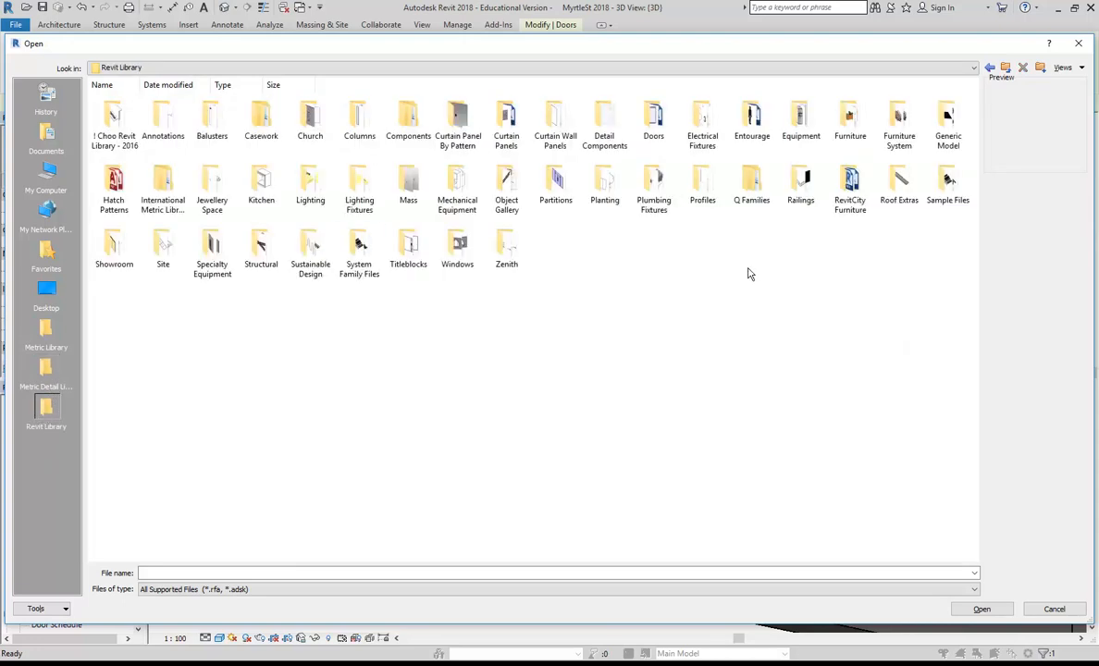
# - Load Concept ExtSgl.rfa from the library's Doors folder, apply it to the entrance door, and clear the selection
pyautogui.doubleClick(657, 121)
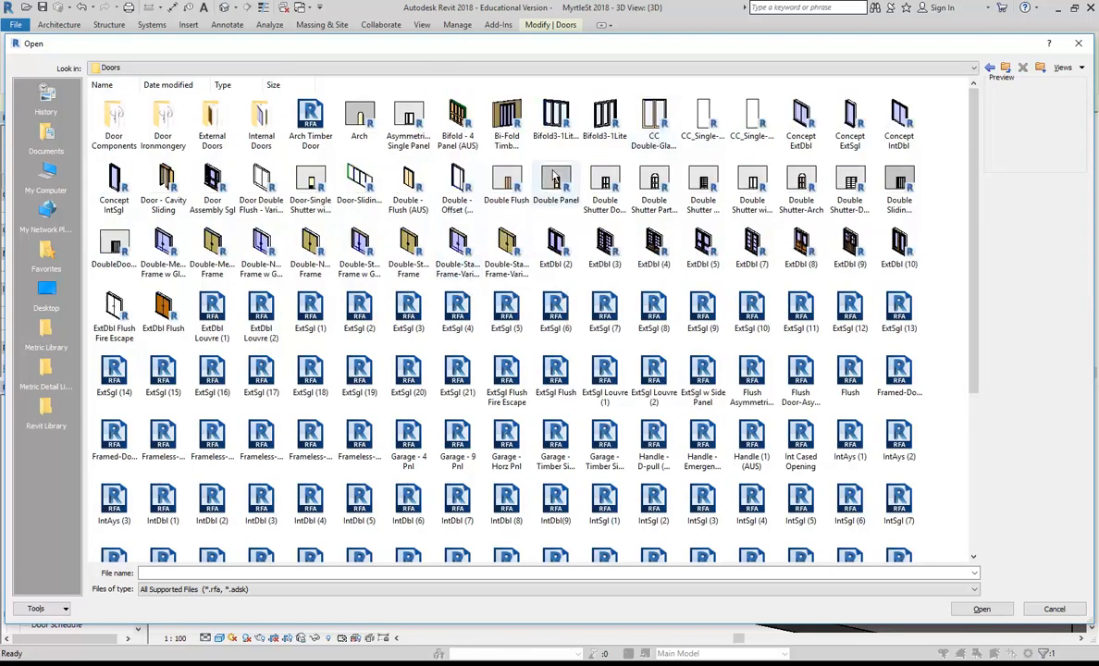
pyautogui.click(801, 120)
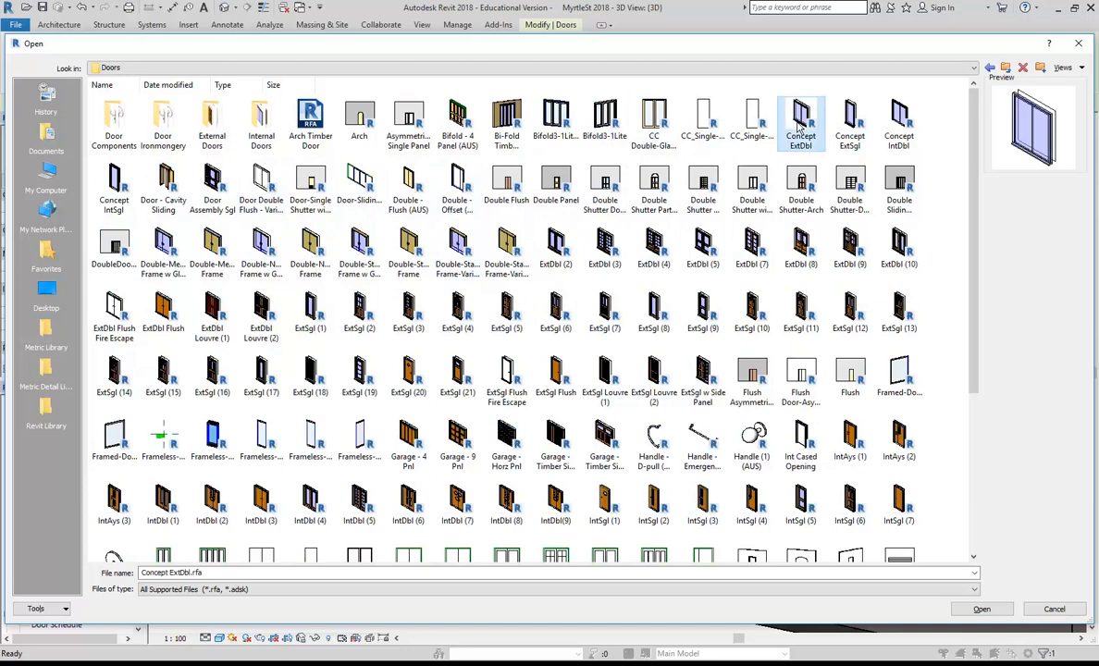
pyautogui.click(850, 123)
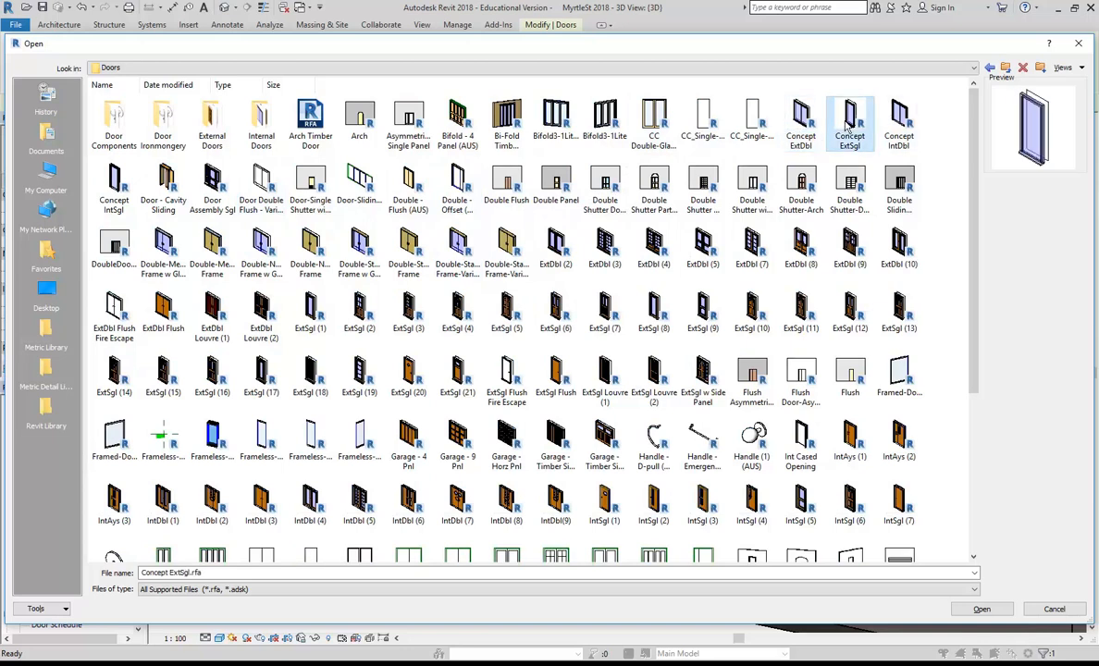
pyautogui.click(986, 608)
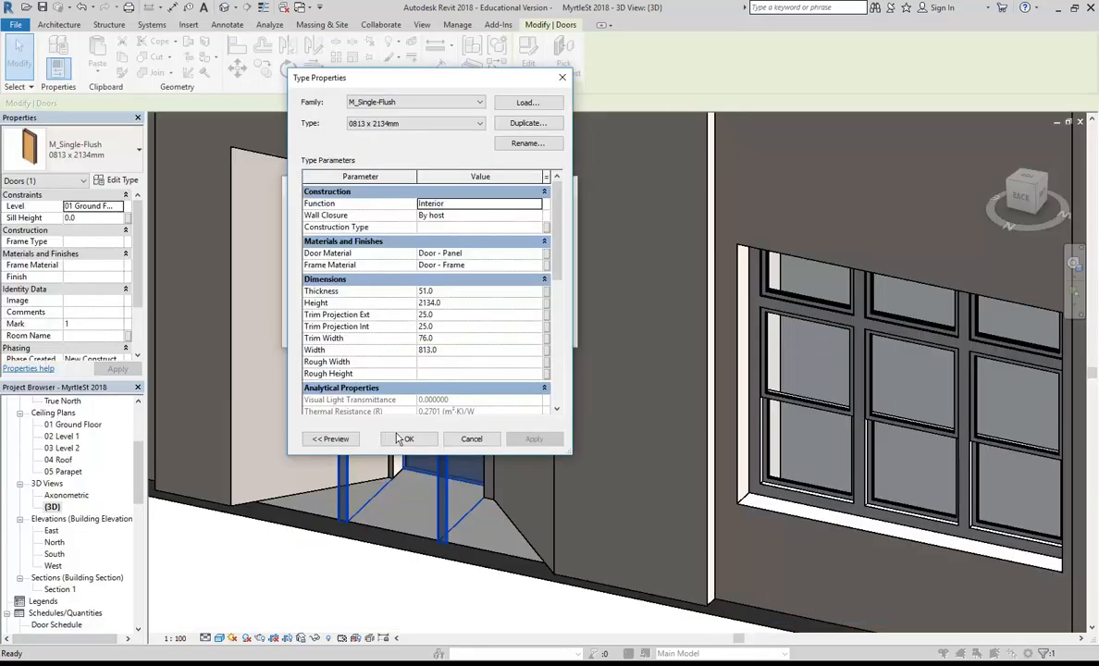
pyautogui.click(405, 442)
pyautogui.click(236, 549)
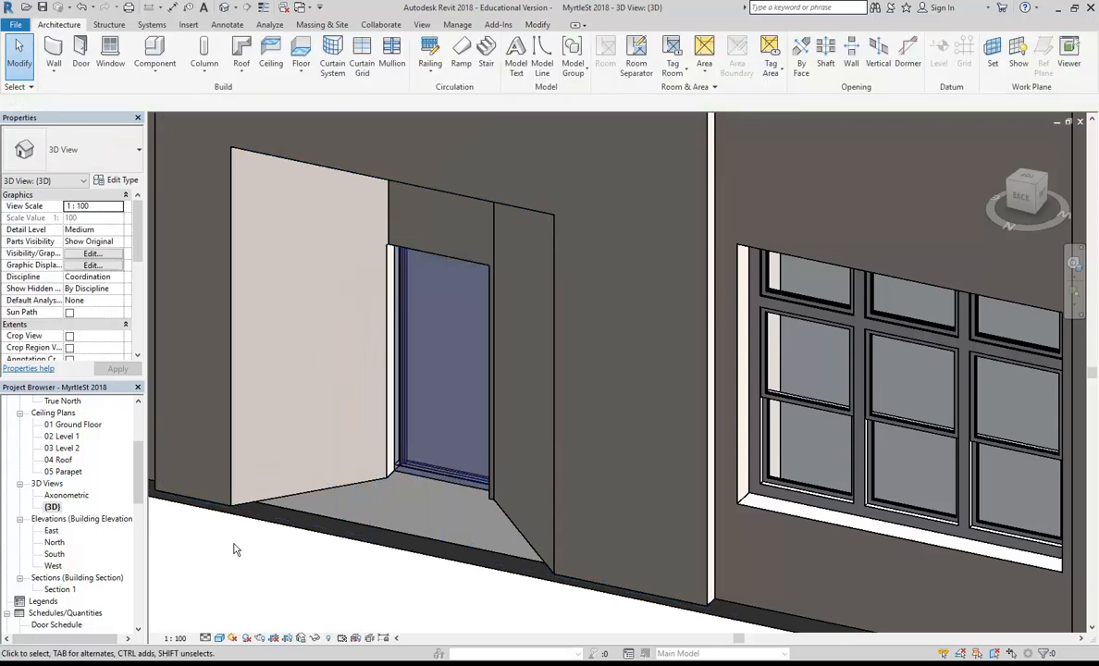
# - Examine the replaced door in its splayed recess and the whole street facade from several angles in the 3D view
pyautogui.scroll(-2, 245, 553)
pyautogui.moveTo(245, 552); pyautogui.dragTo(256, 539, button='middle')
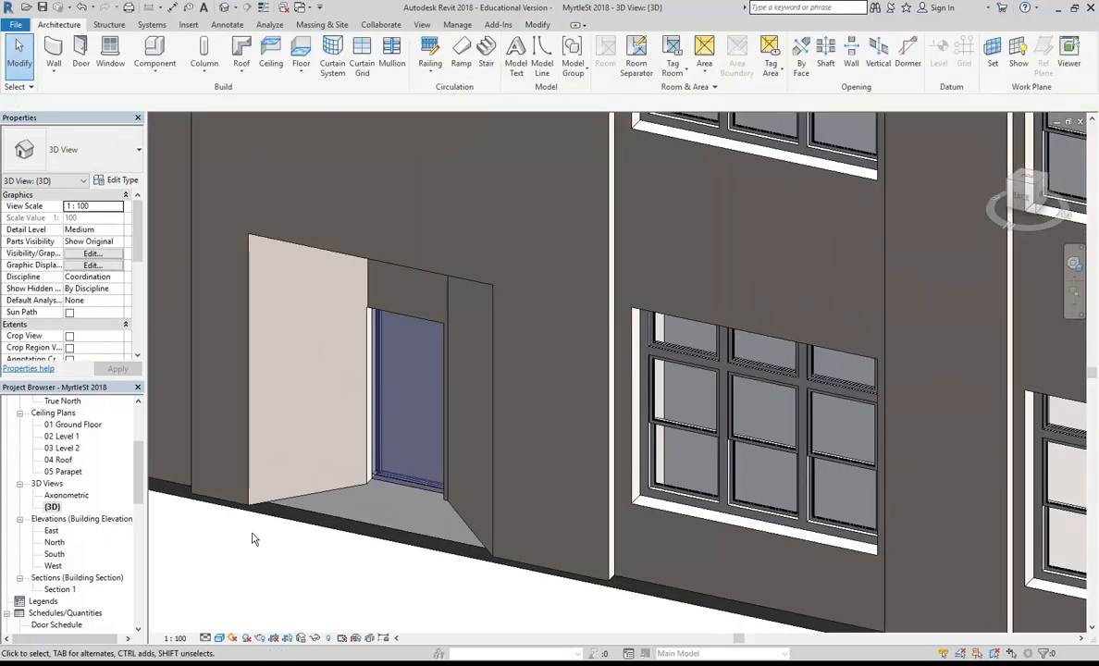
pyautogui.moveTo(386, 599)
pyautogui.keyDown('shift'); pyautogui.mouseDown(button='middle')
pyautogui.moveTo(448, 498)
pyautogui.moveTo(670, 390)
pyautogui.moveTo(462, 442)
pyautogui.mouseUp(button='middle'); pyautogui.keyUp('shift')
pyautogui.keyDown('shift'); pyautogui.moveTo(385, 507); pyautogui.dragTo(423, 547, button='middle'); pyautogui.keyUp('shift')
pyautogui.scroll(-2, 327, 580)
pyautogui.scroll(-1, 424, 547)
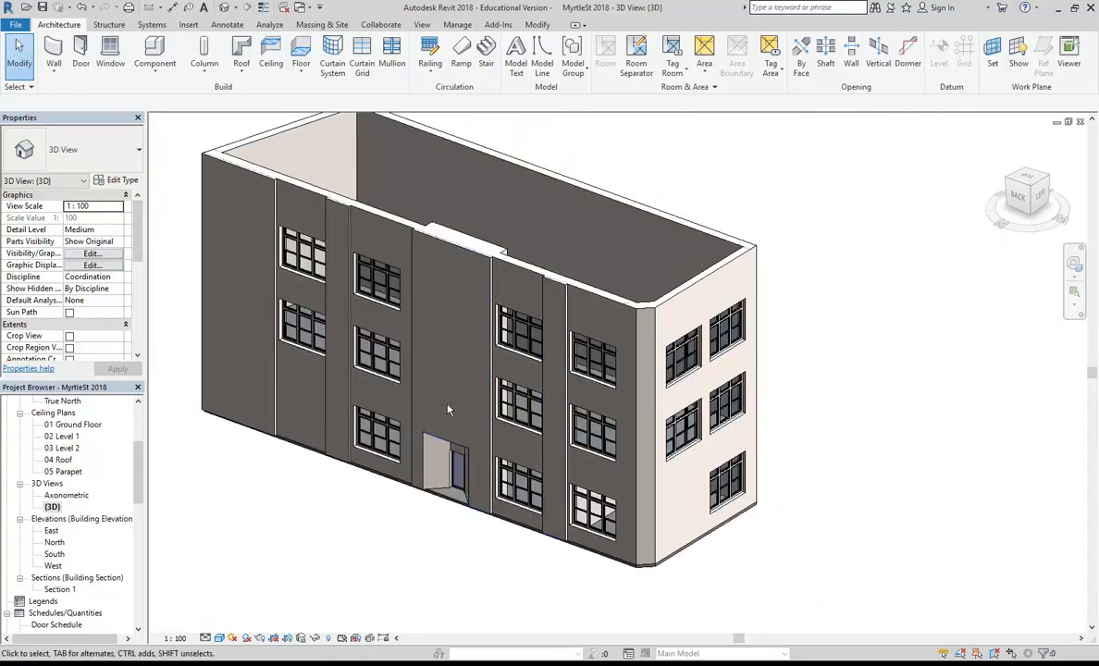
pyautogui.scroll(3, 463, 412)
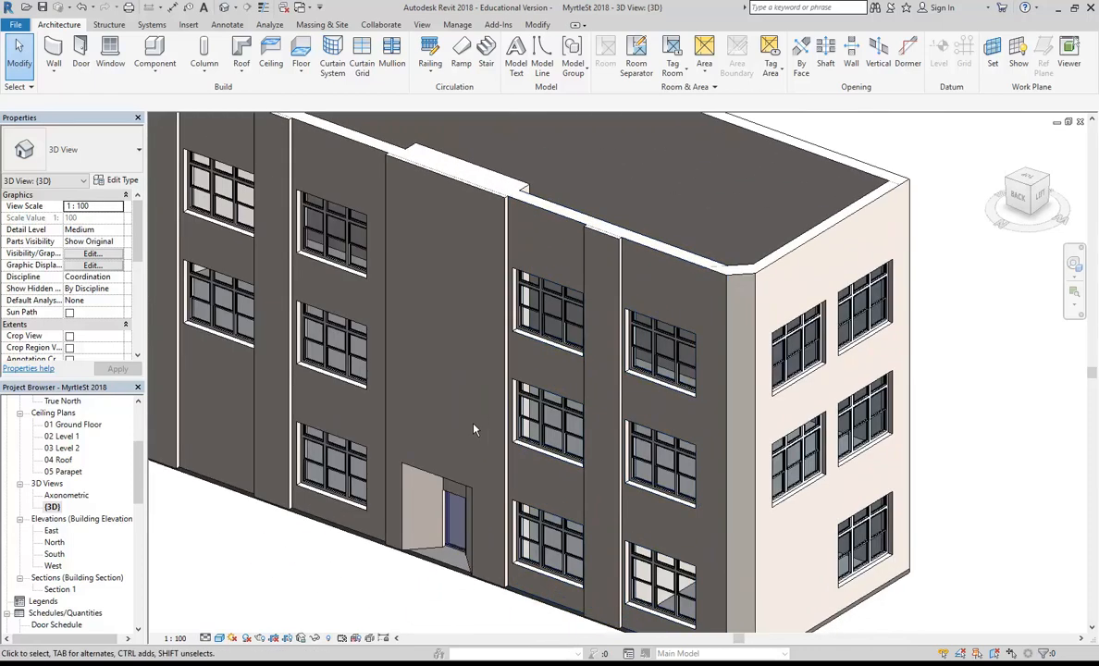
pyautogui.moveTo(433, 483); pyautogui.dragTo(429, 420, button='middle')
pyautogui.scroll(-1, 428, 420)
pyautogui.keyDown('shift'); pyautogui.moveTo(553, 459); pyautogui.dragTo(435, 537, button='middle'); pyautogui.keyUp('shift')
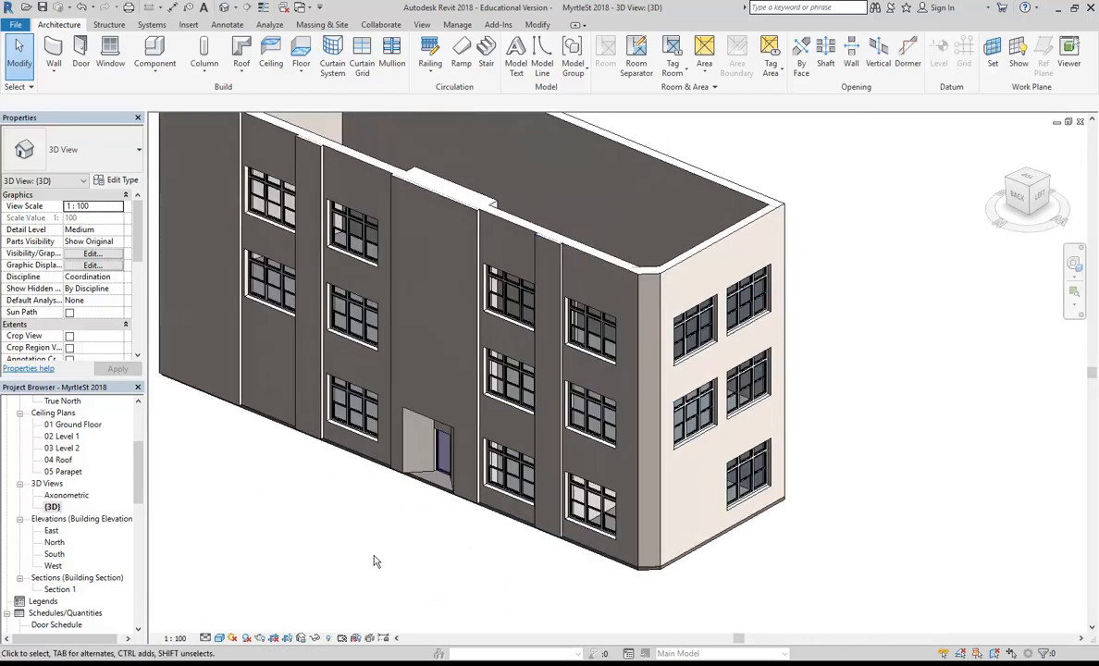
pyautogui.moveTo(280, 566); pyautogui.dragTo(393, 483, button='middle')
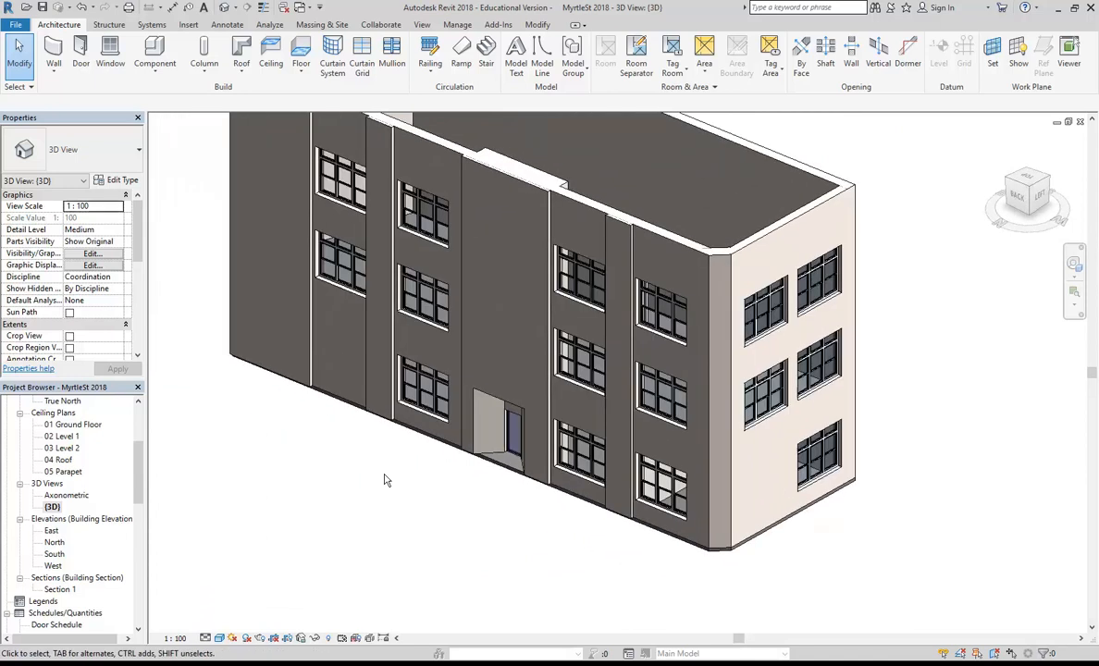